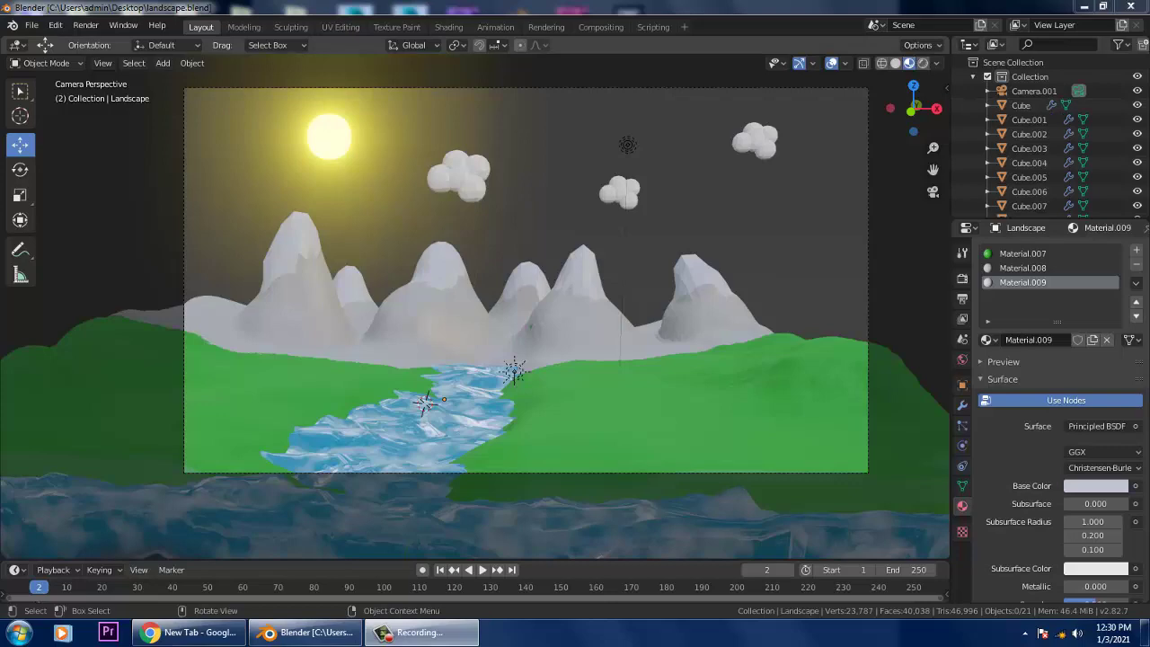
Step: Switch to the Shading workspace and view the landscape scene through the camera
middle_click_drag(476, 315, 444, 340)
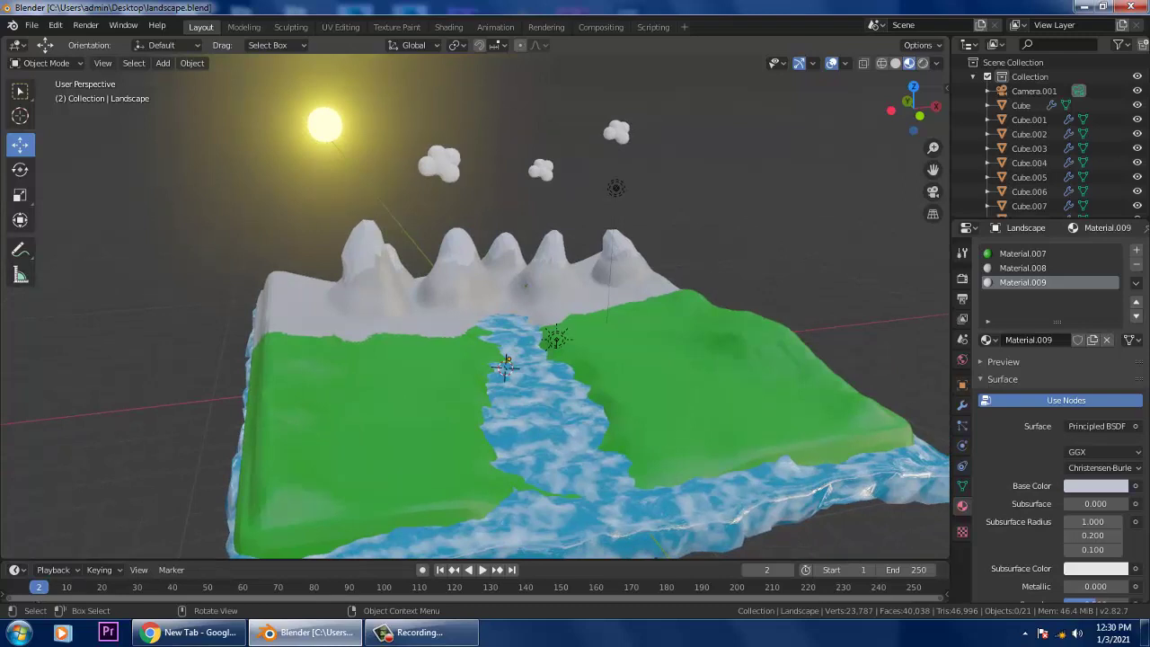
mouse_move(444, 341)
middle_mouse_down()
mouse_move(390, 315)
mouse_move(466, 336)
middle_mouse_up()
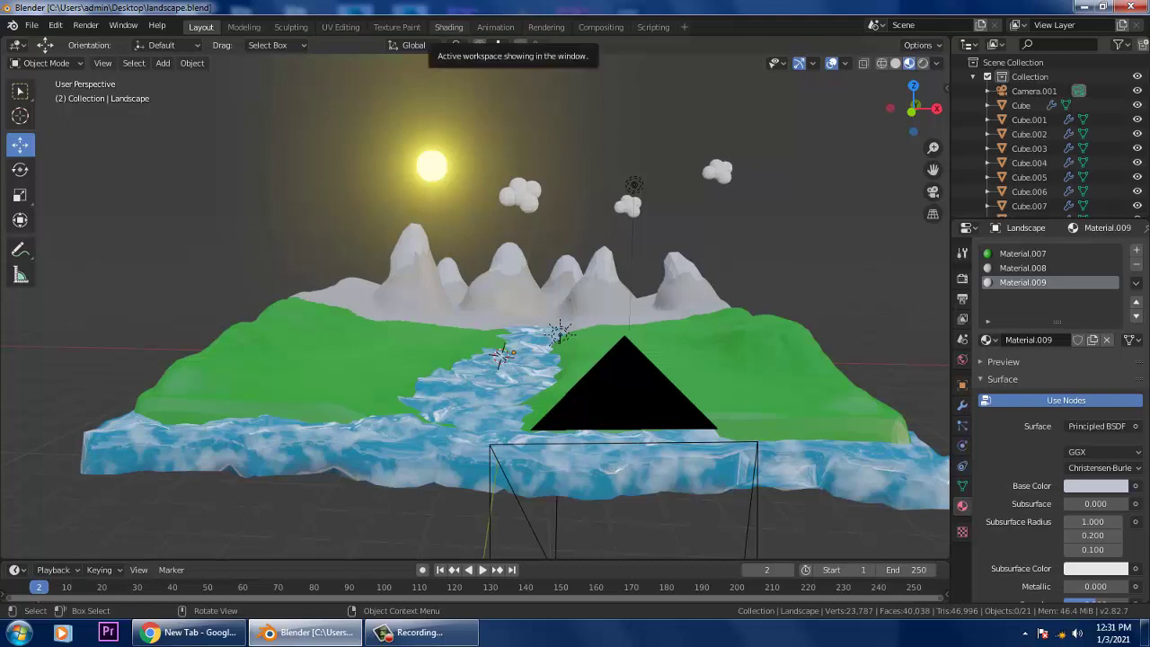
left_click(448, 27)
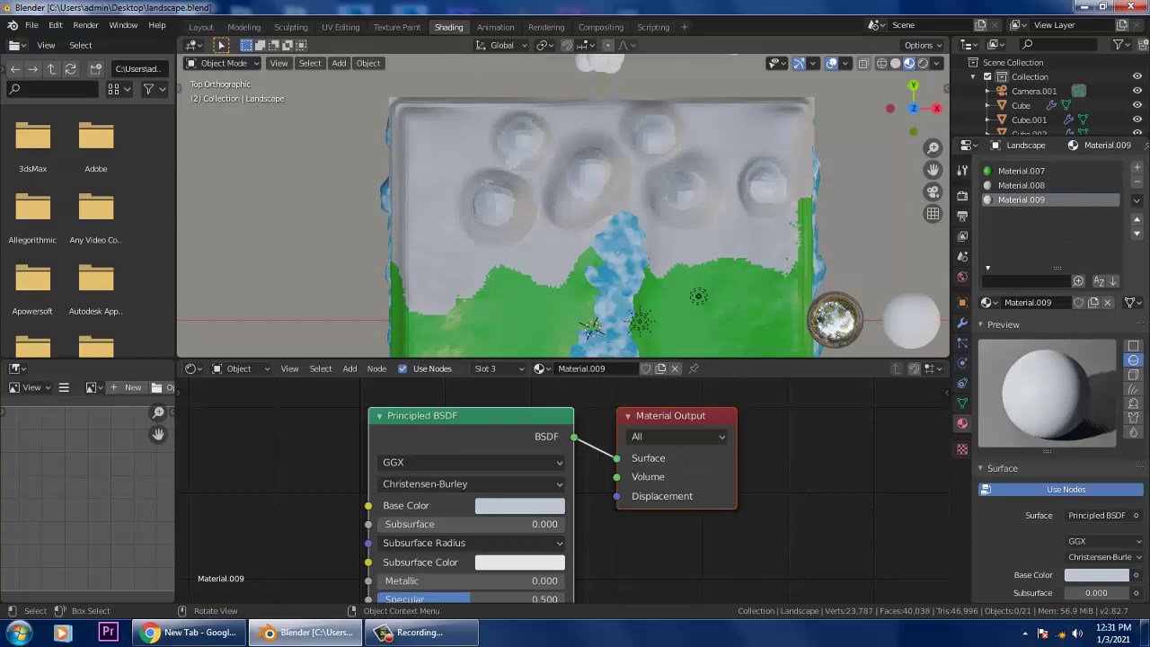
key("KP_0")
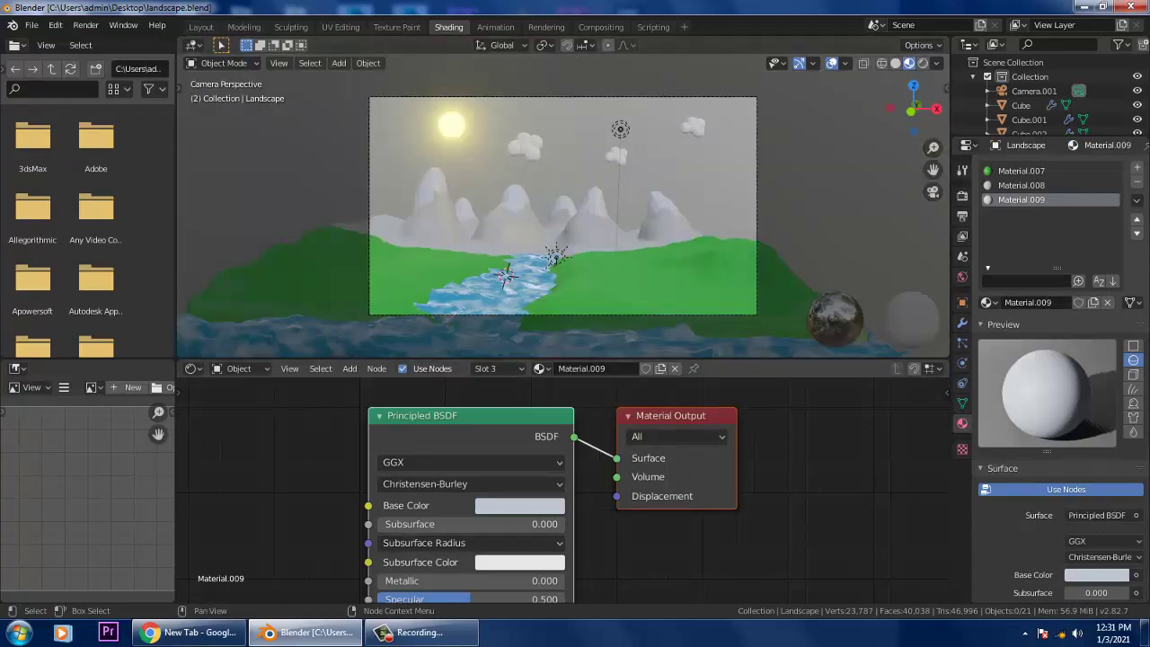
Step: Switch the shader editor from the object's material to the World node tree
middle_click_drag(476, 524, 454, 564)
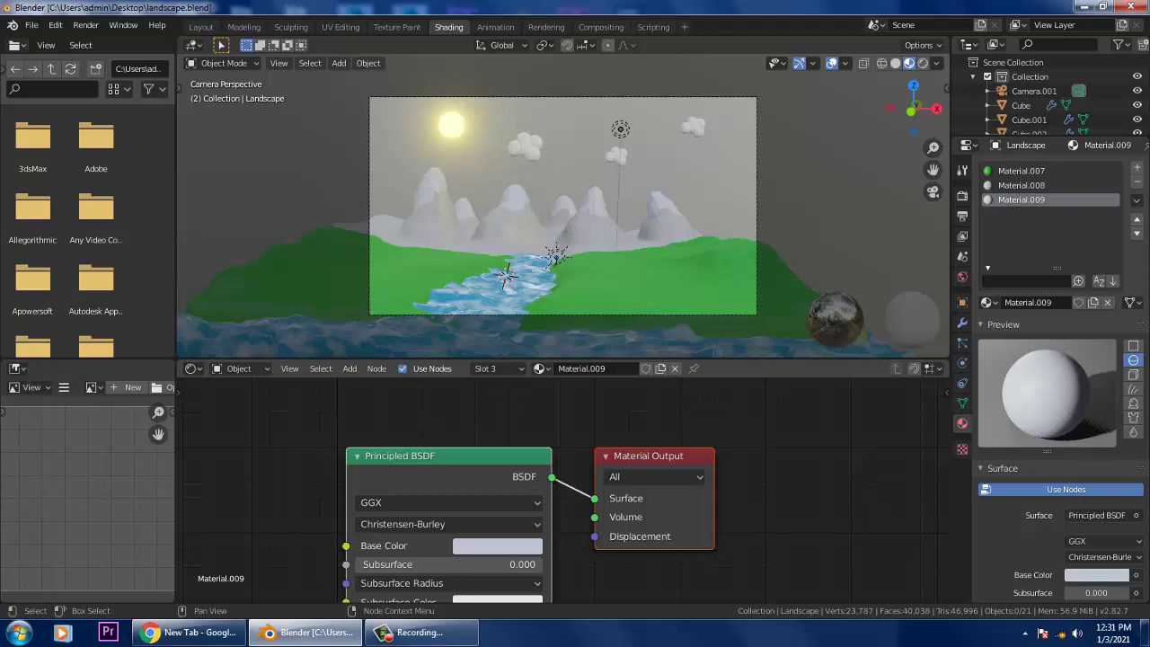
left_click(239, 370)
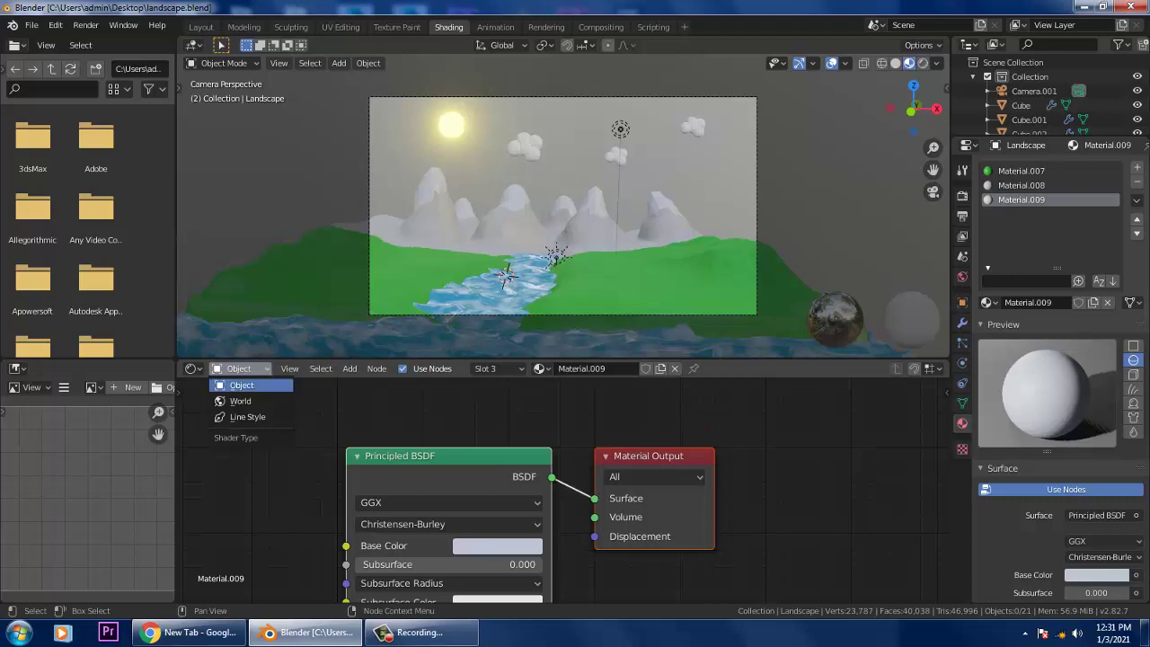
left_click(241, 401)
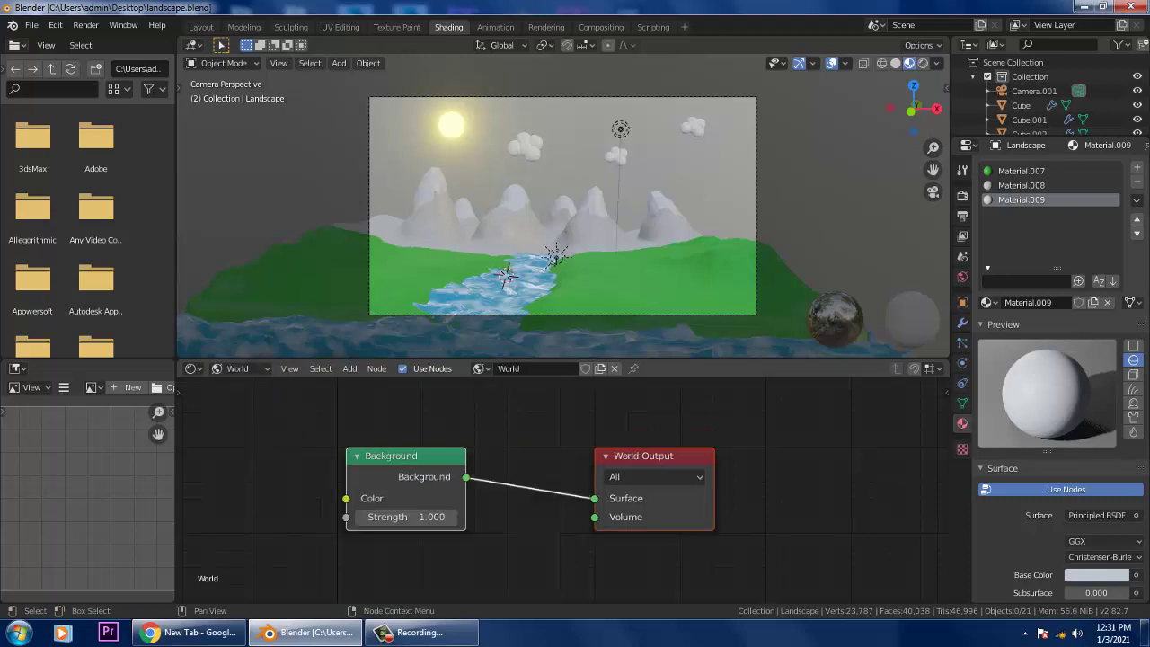
Step: Try the world Background strength at 15.3 and at 0, with the viewport set to rendered shading
middle_click_drag(535, 504, 580, 508)
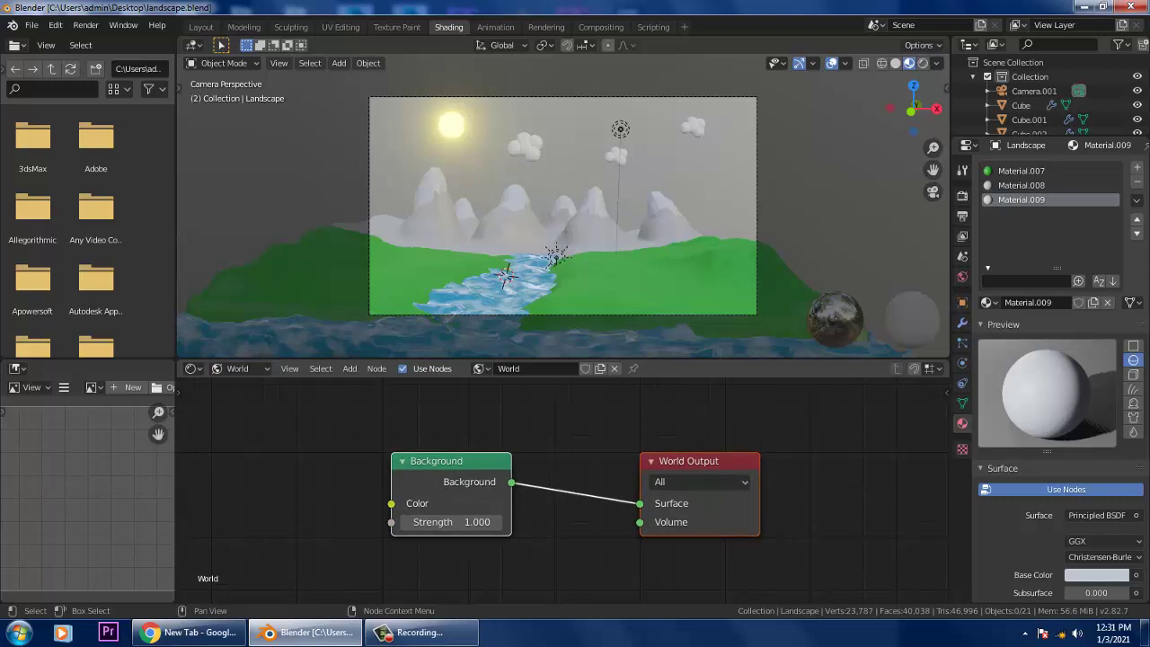
left_click_drag(467, 522, 404, 522)
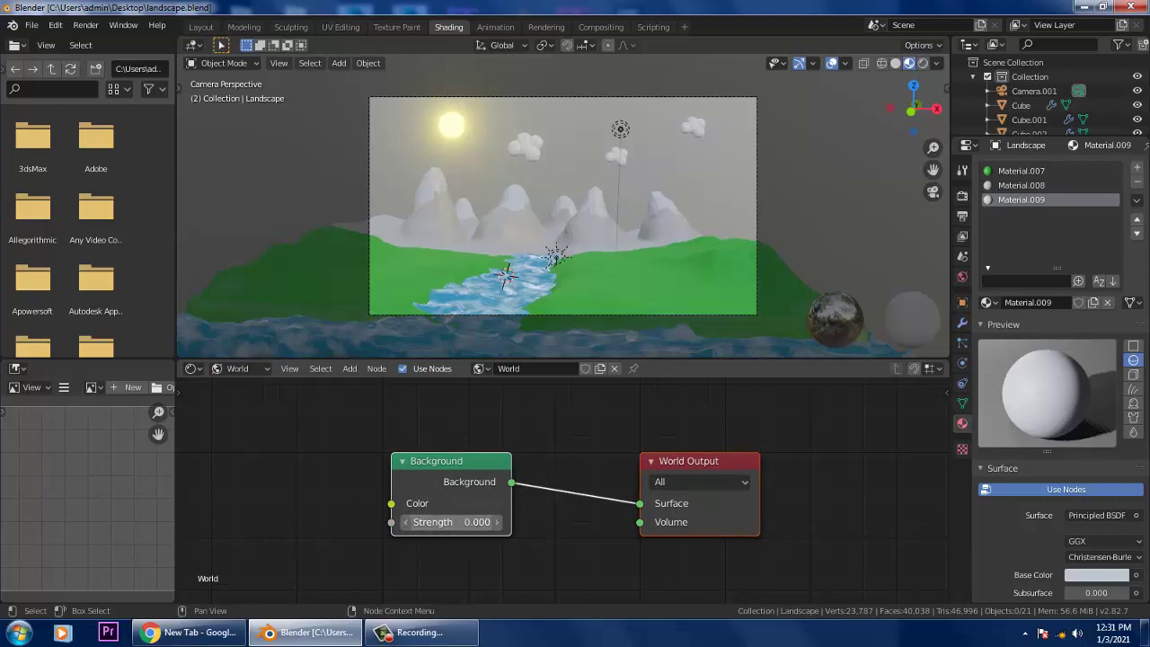
left_click_drag(467, 522, 604, 522)
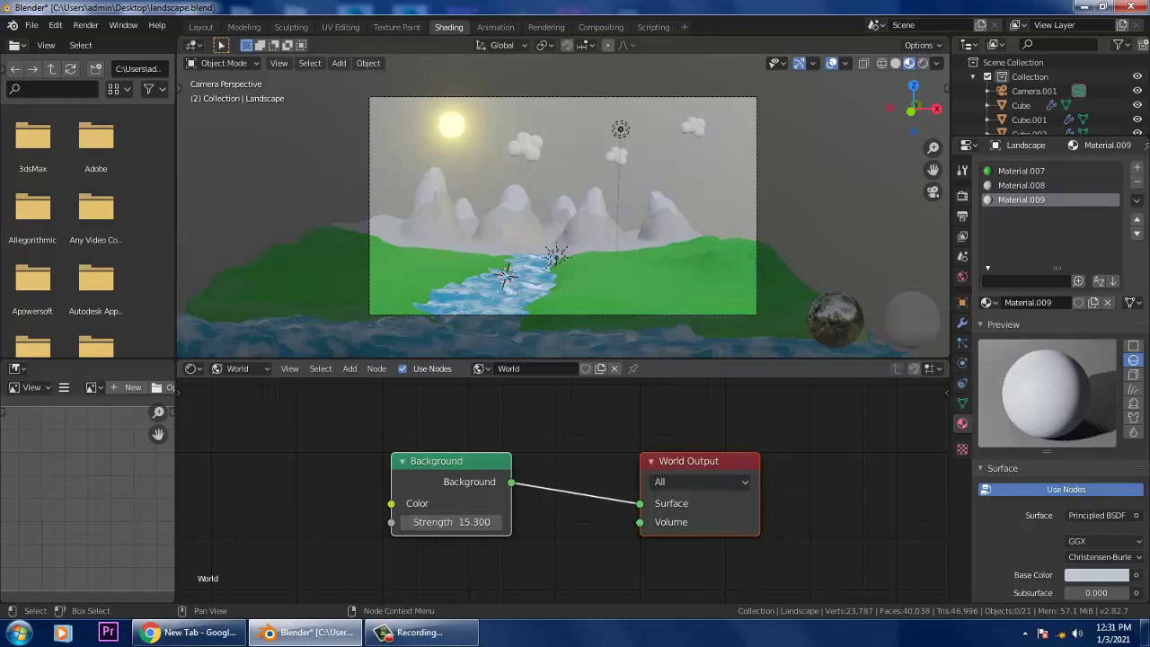
left_click(923, 63)
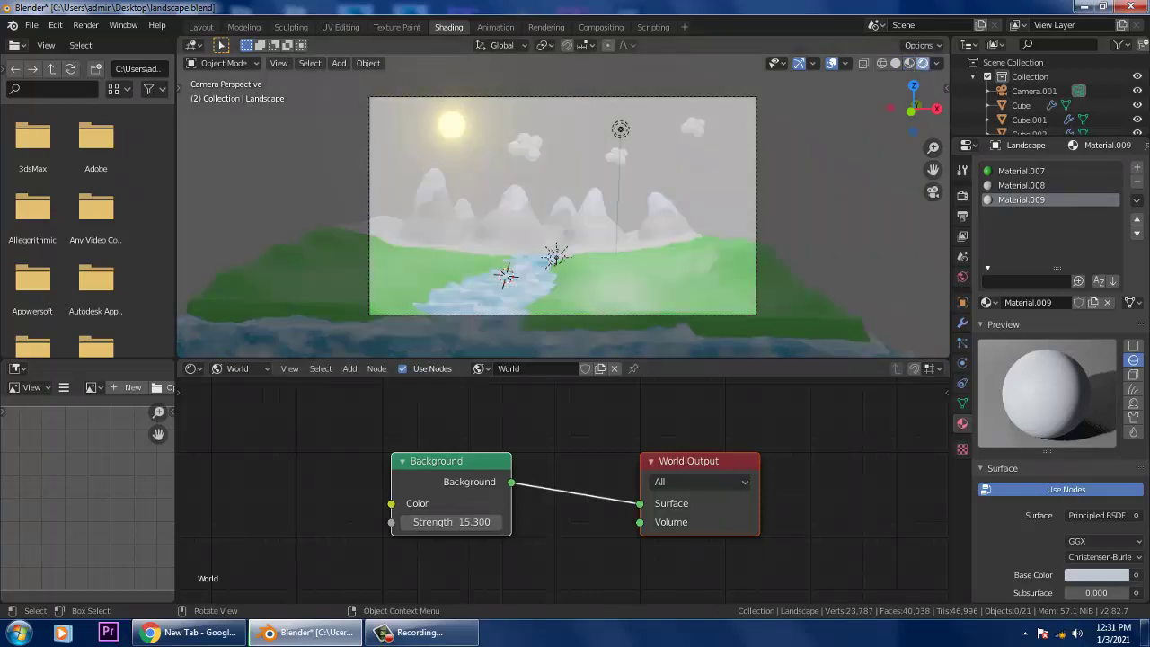
left_click_drag(467, 522, 328, 522)
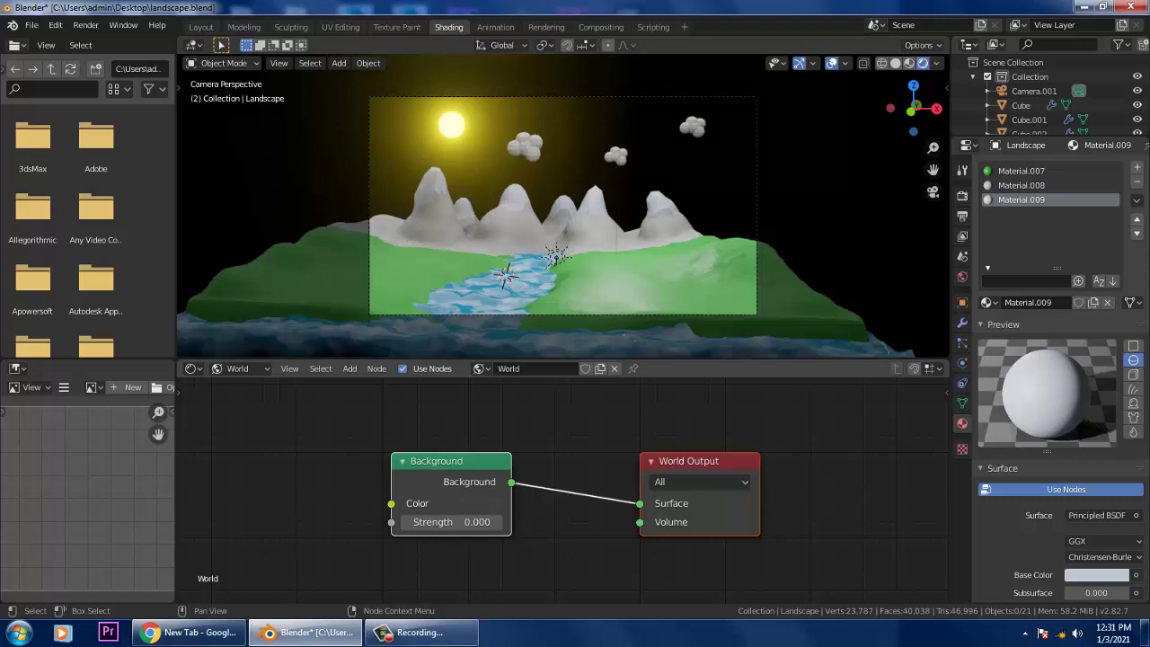
Step: Delete the Background node from the World node tree
left_click(451, 462)
key("Delete")
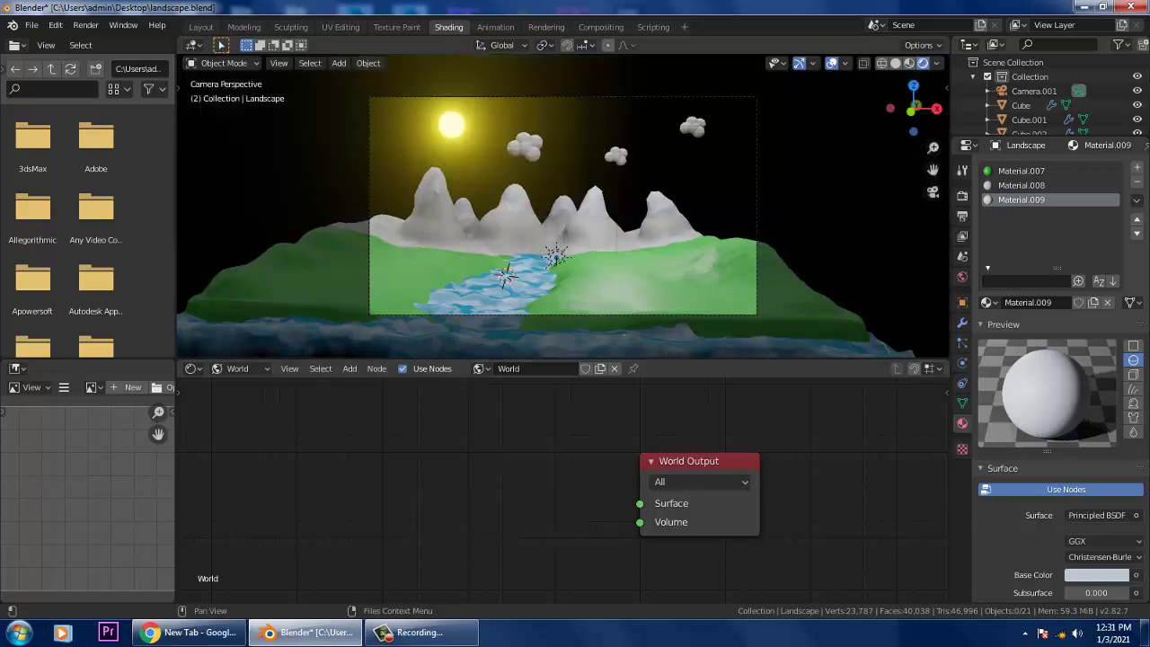
Step: Enable the Node Wrangler add-on in the preferences and close the preferences window
left_click(31, 25)
mouse_move(56, 26)
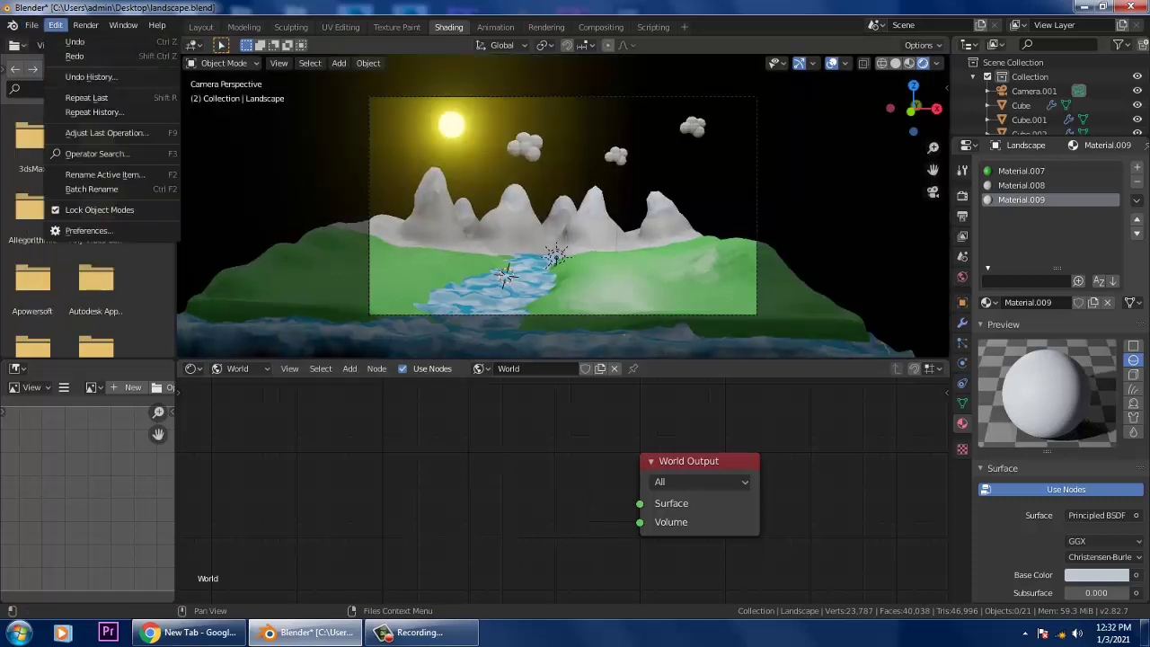
left_click(88, 230)
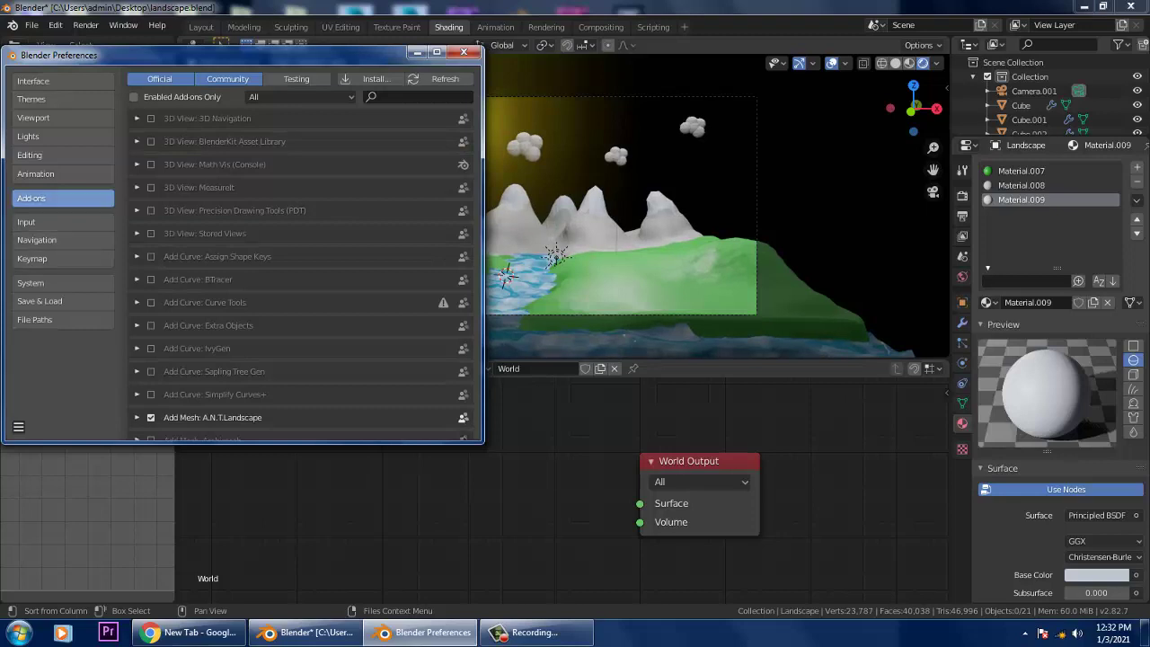
left_click(417, 97)
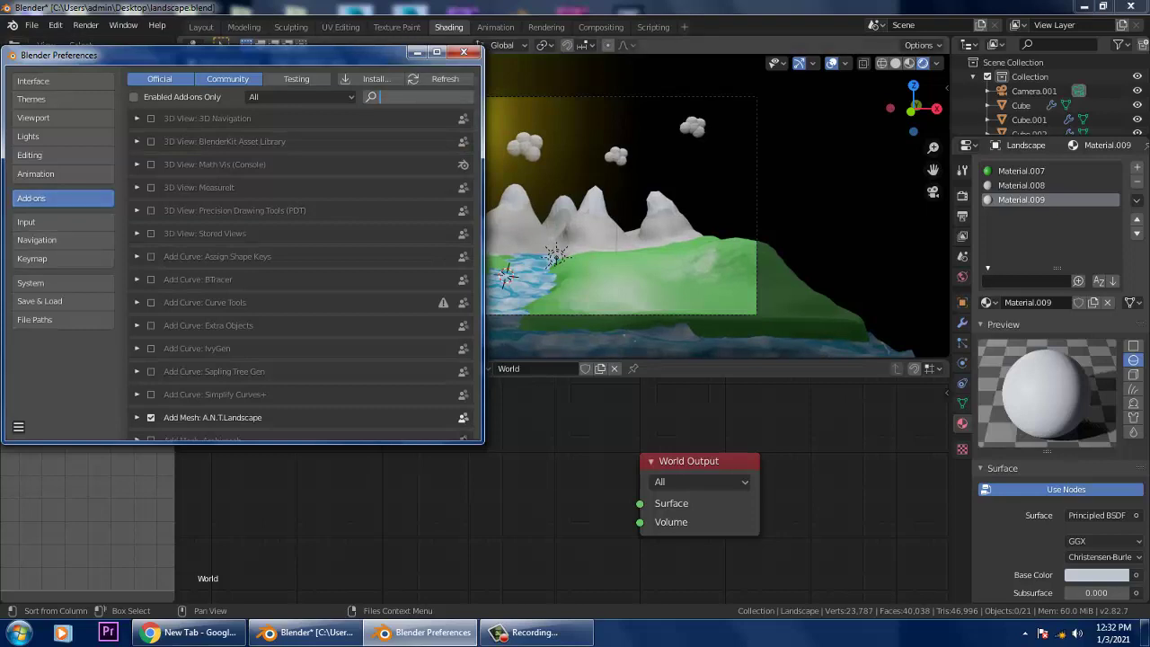
type("Node")
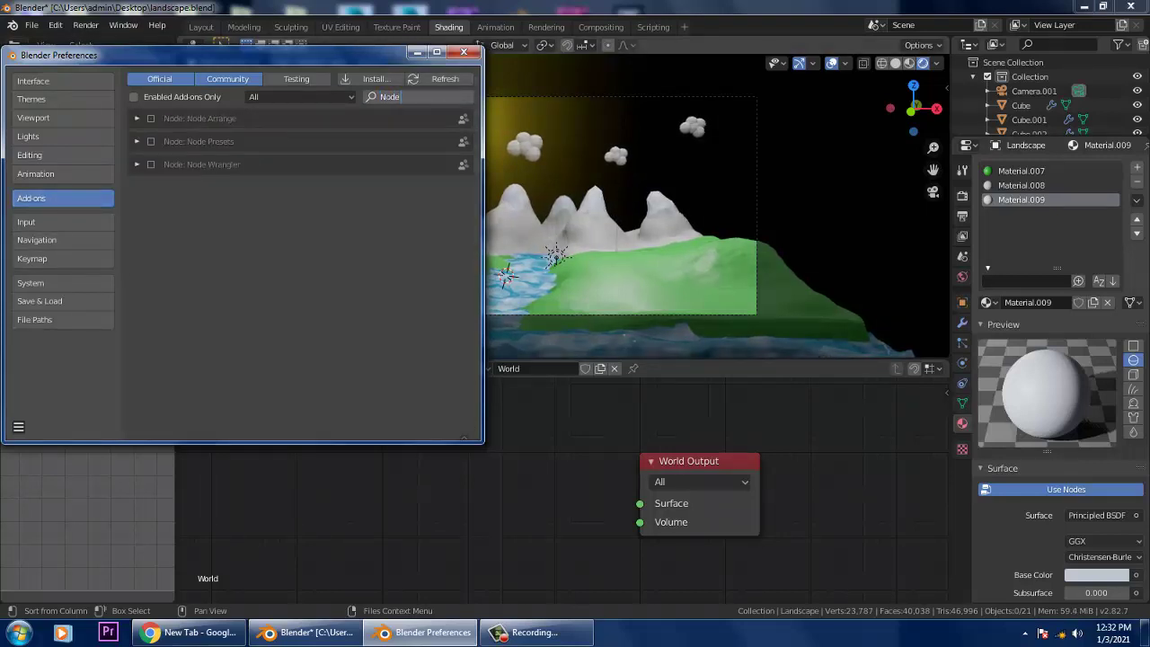
type(" wra")
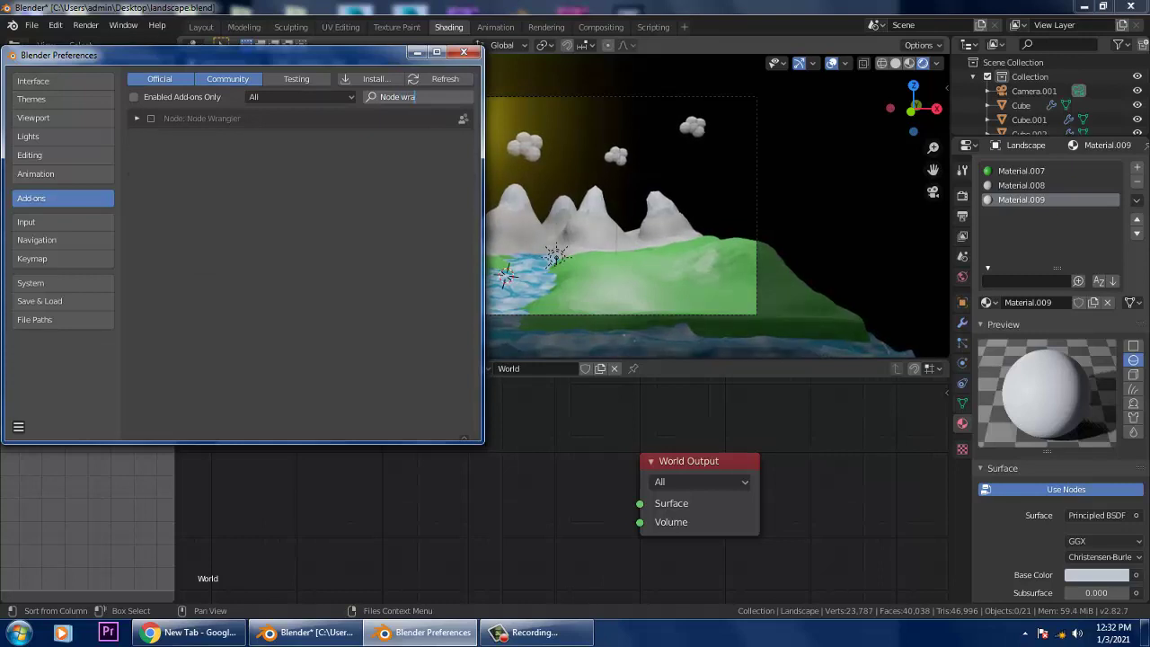
key("Return")
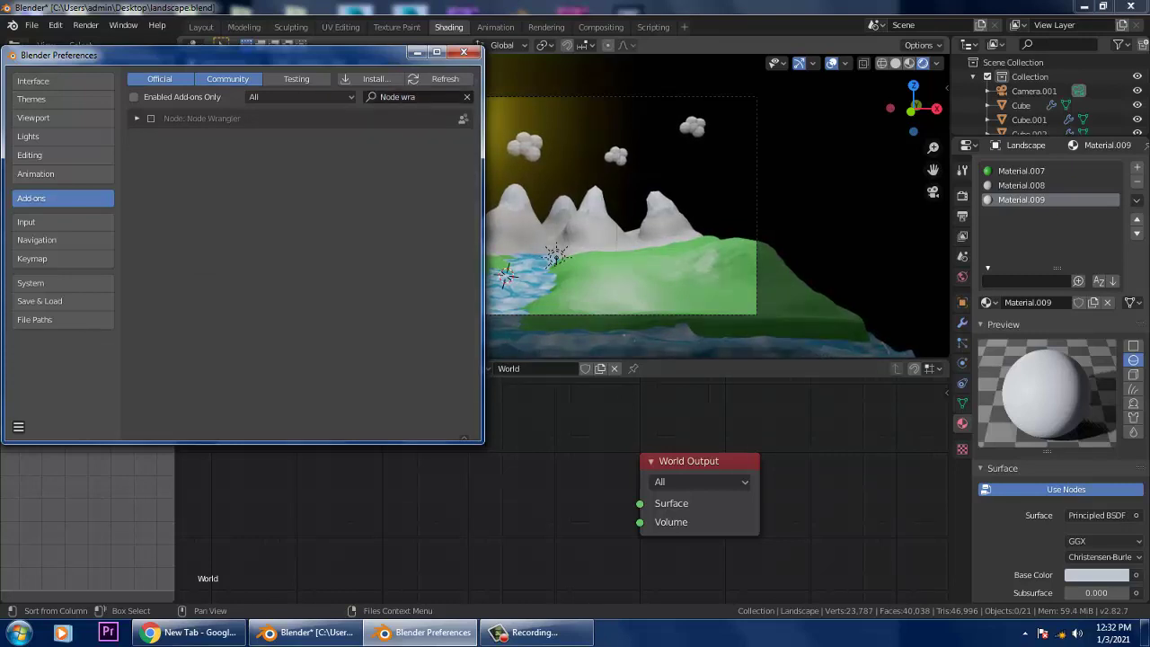
left_click(151, 118)
left_click(465, 52)
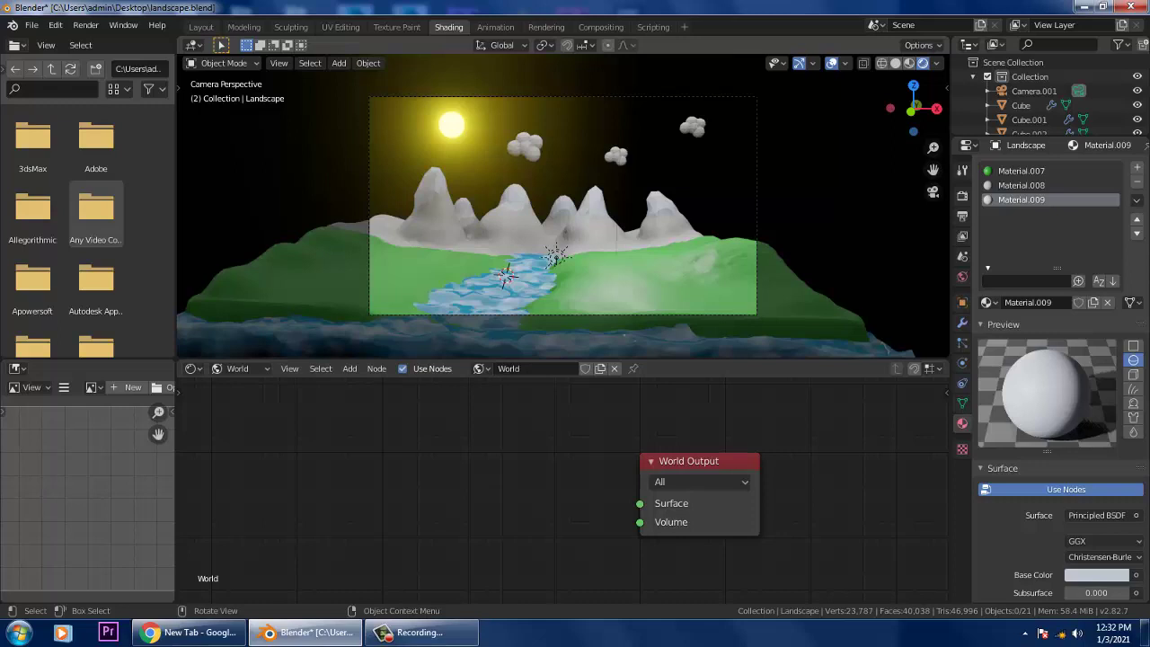
Step: Add a ColorRamp node and place it beside the World Output node
key("shift+a")
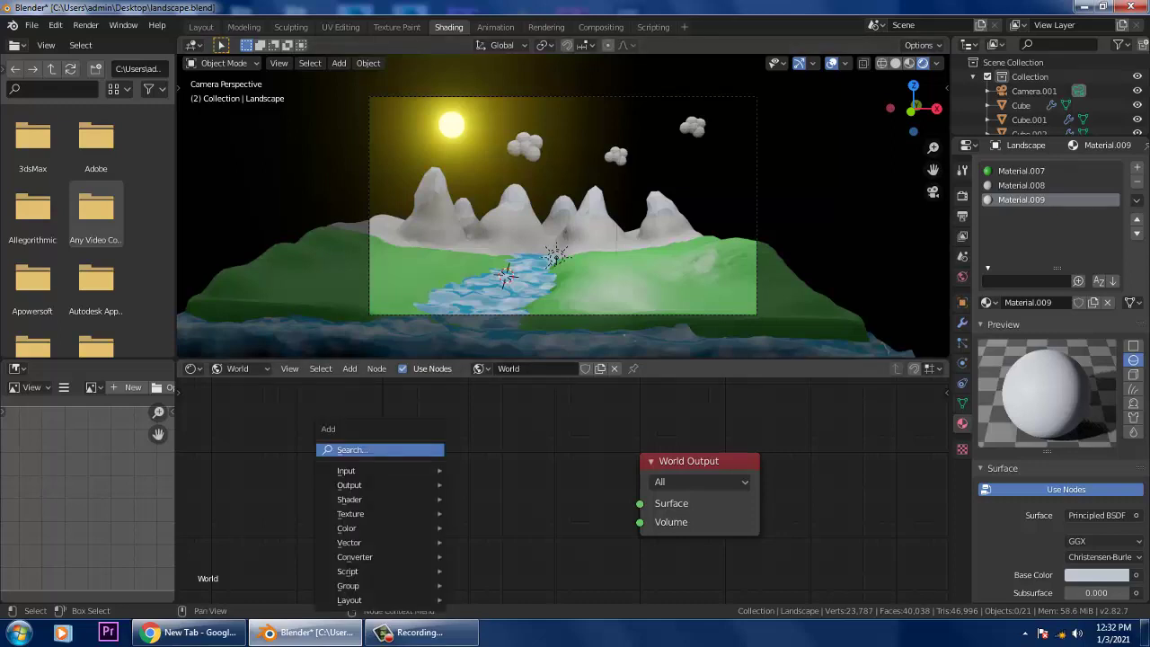
type("color")
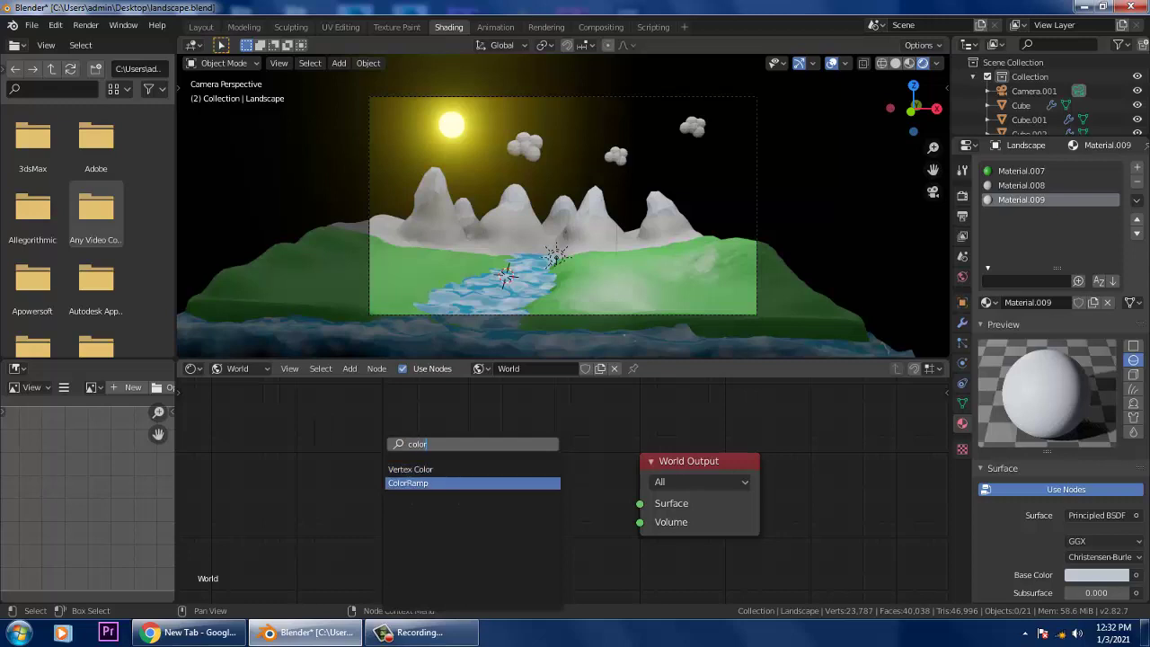
left_click(417, 484)
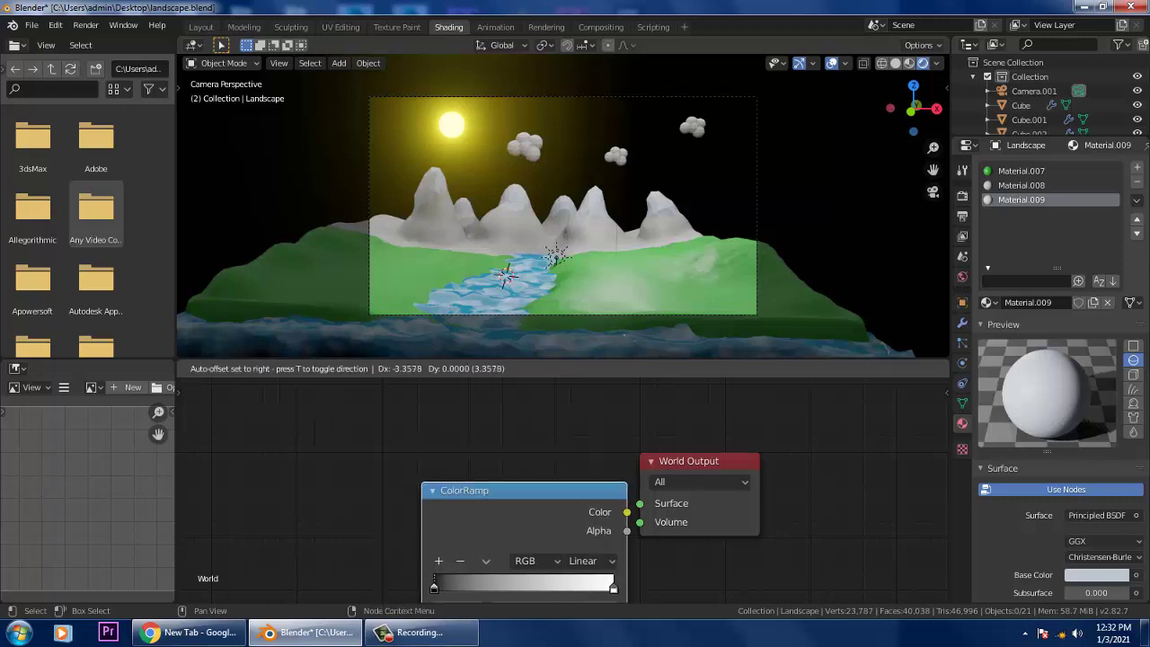
left_click(398, 425)
middle_click_drag(556, 535, 587, 504)
scroll(584, 498, "down", 2)
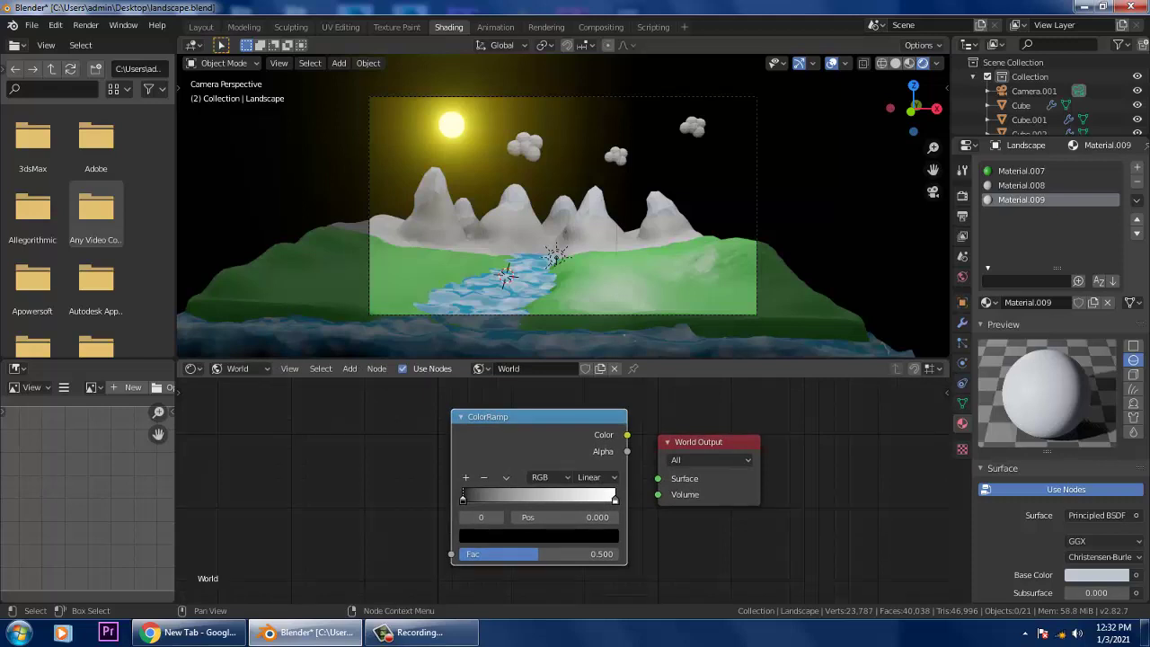
middle_click_drag(587, 504, 613, 510)
left_click(672, 539)
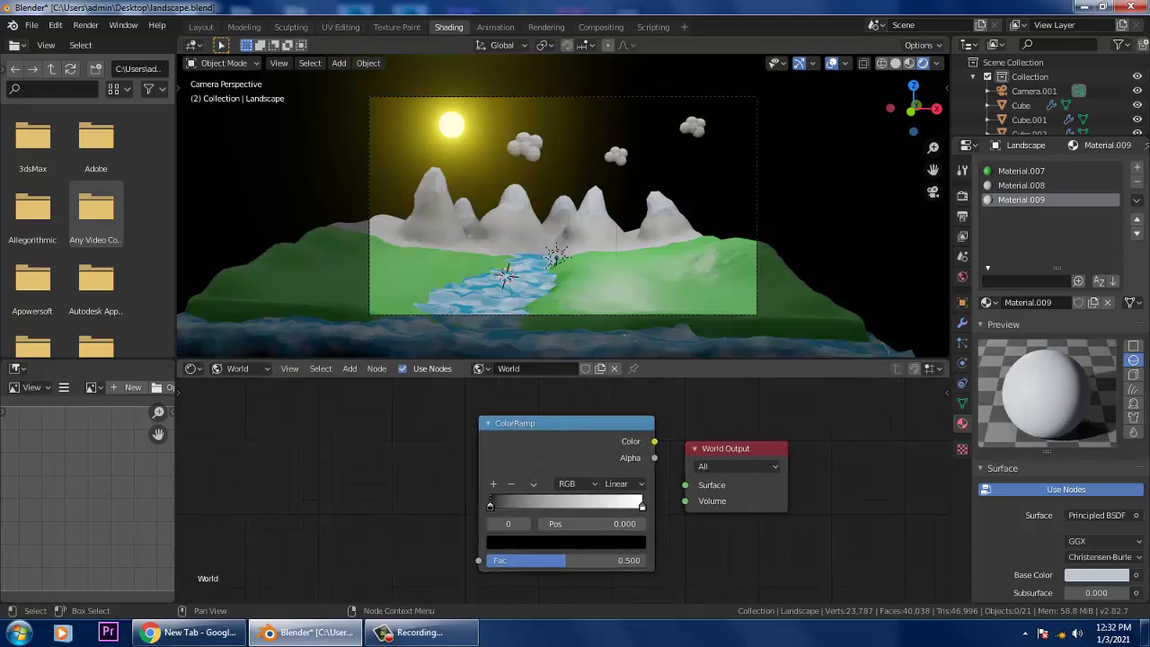
Step: Add a Gradient Texture node and place it on the input side of the ColorRamp
key("shift+a")
key("g")
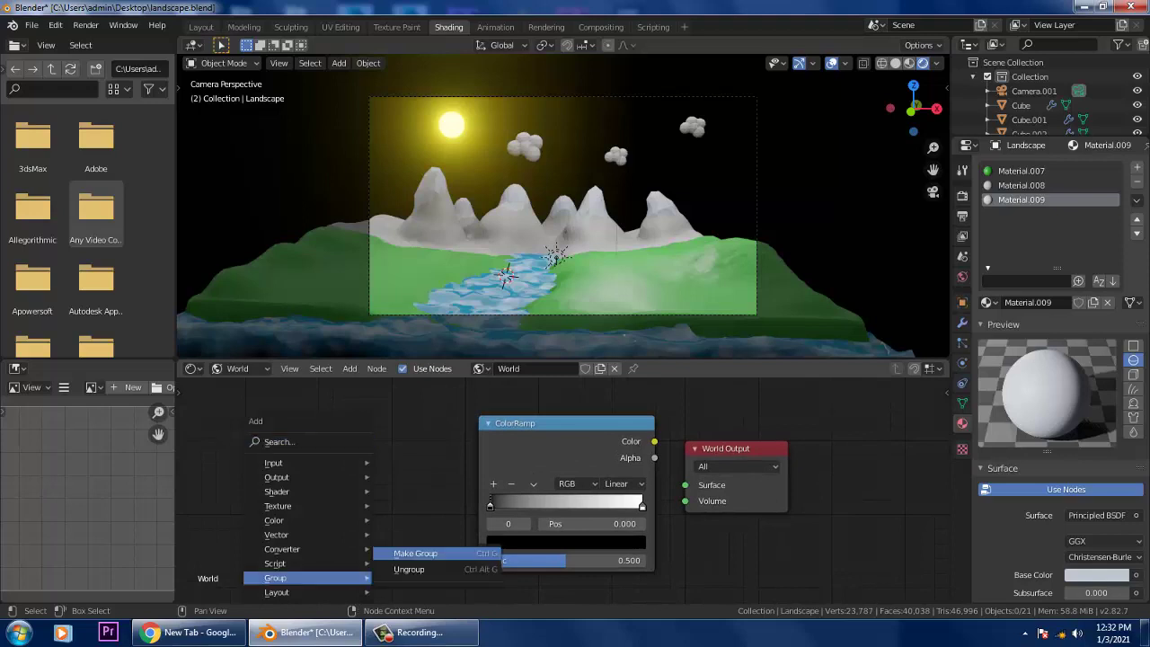
left_click(319, 442)
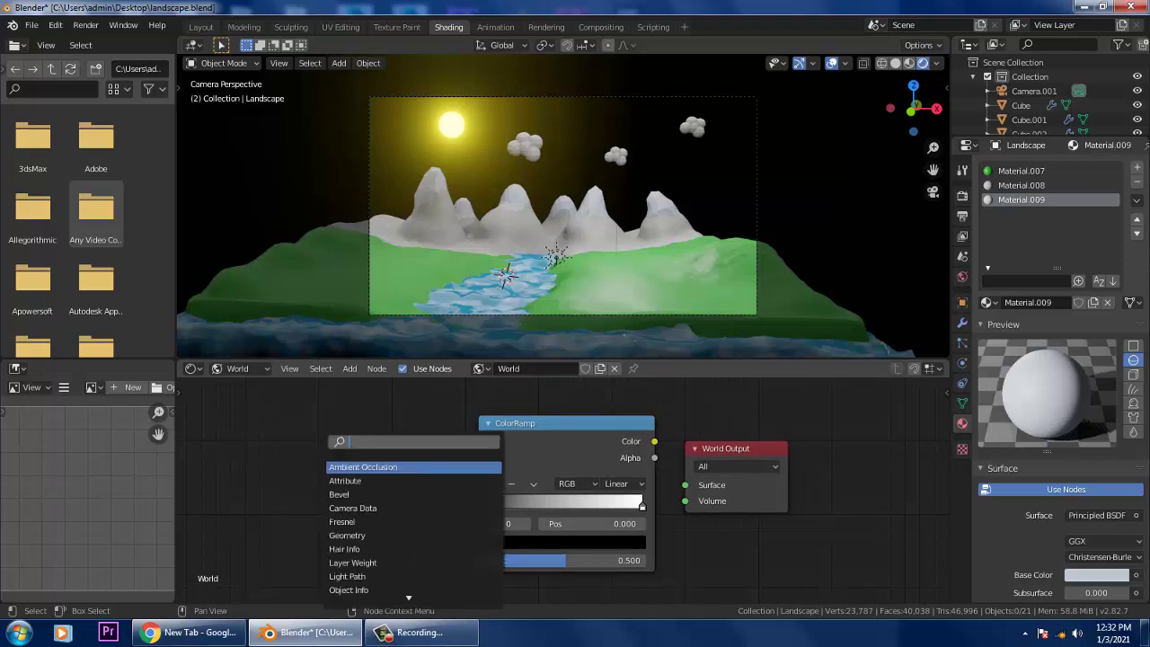
type("gradi")
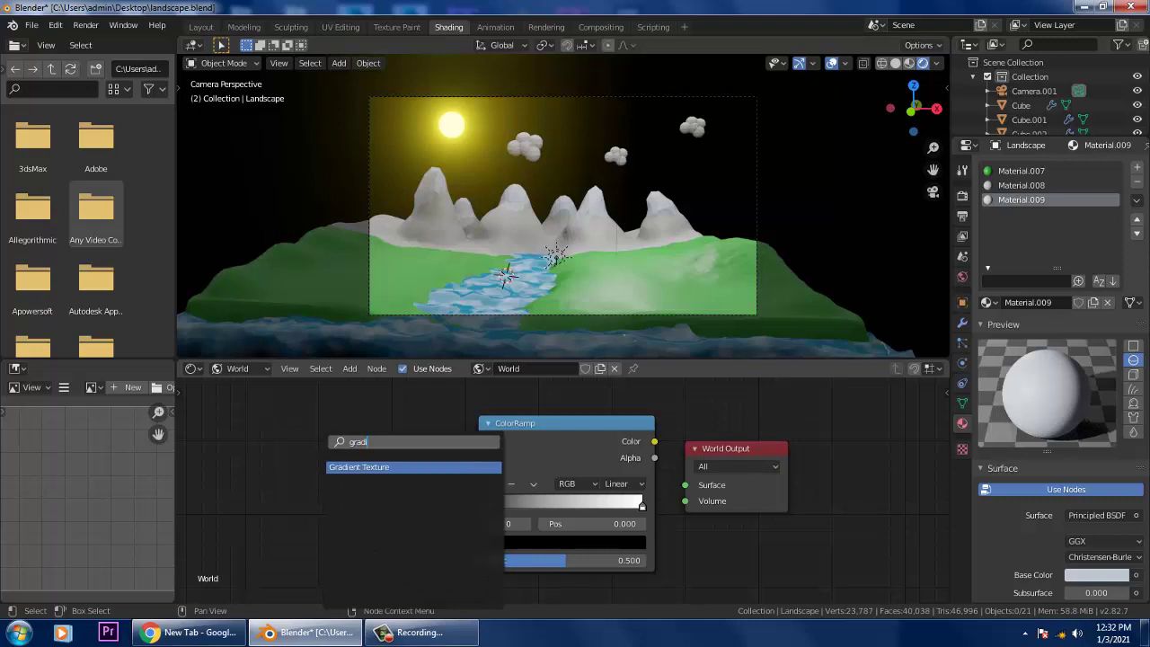
key("Return")
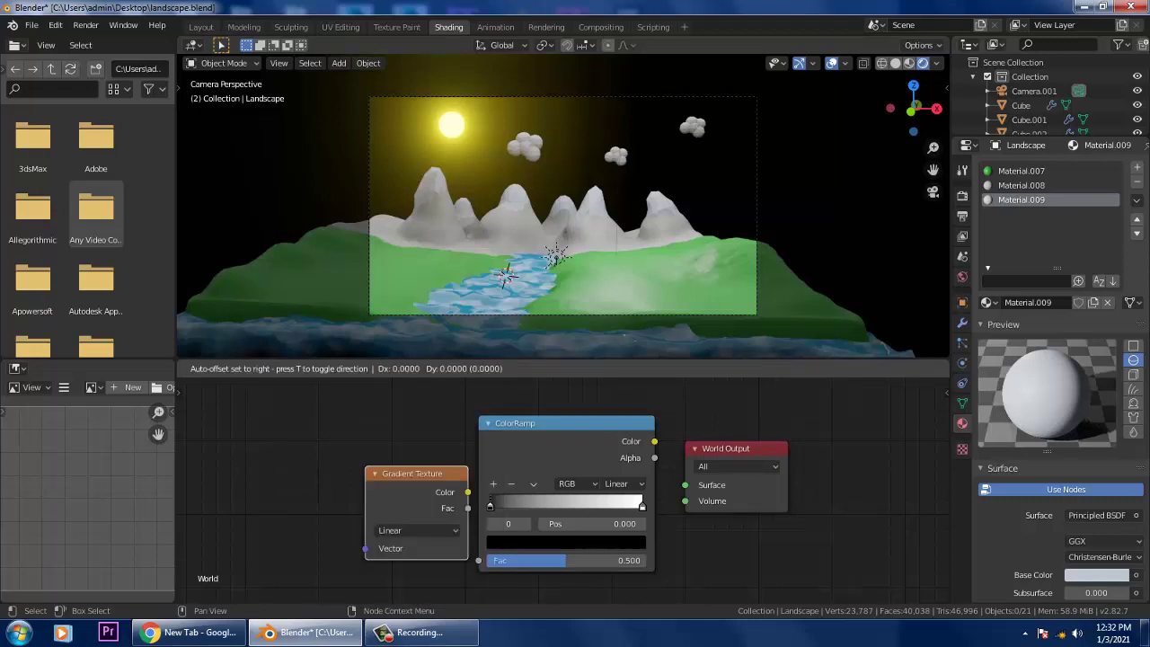
left_click(305, 431)
Step: Use Node Wrangler to add connected Texture Coordinate and Mapping nodes to the Gradient Texture
middle_click_drag(738, 466, 874, 471)
key("ctrl+t")
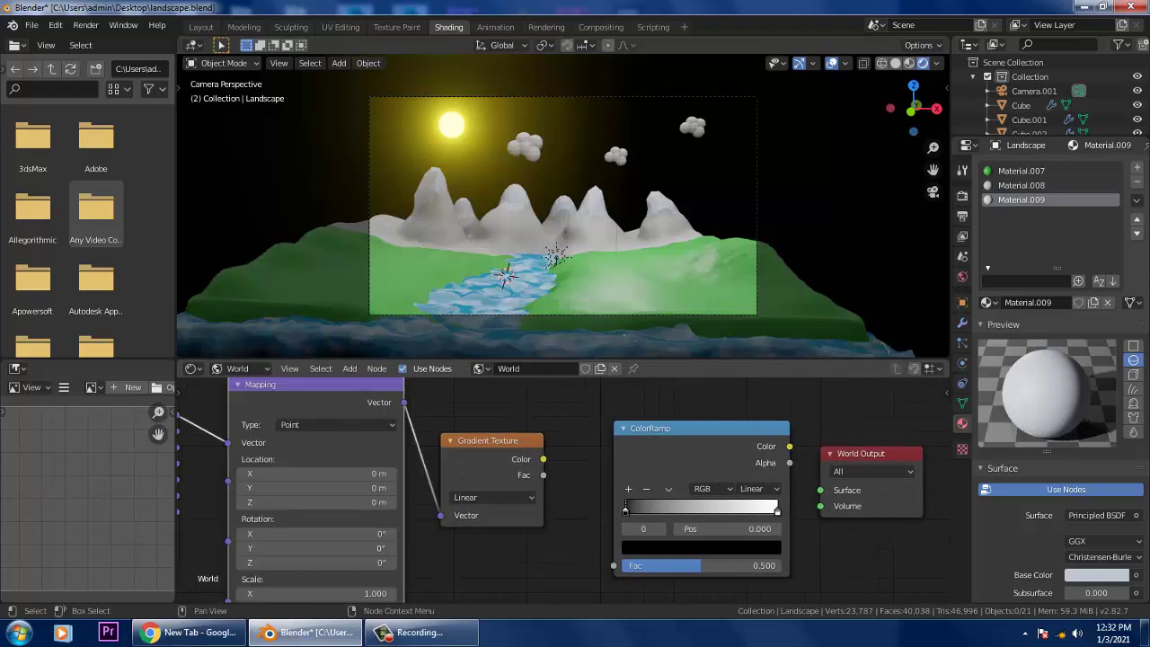
middle_click_drag(420, 485, 450, 482)
scroll(559, 503, "down", 1)
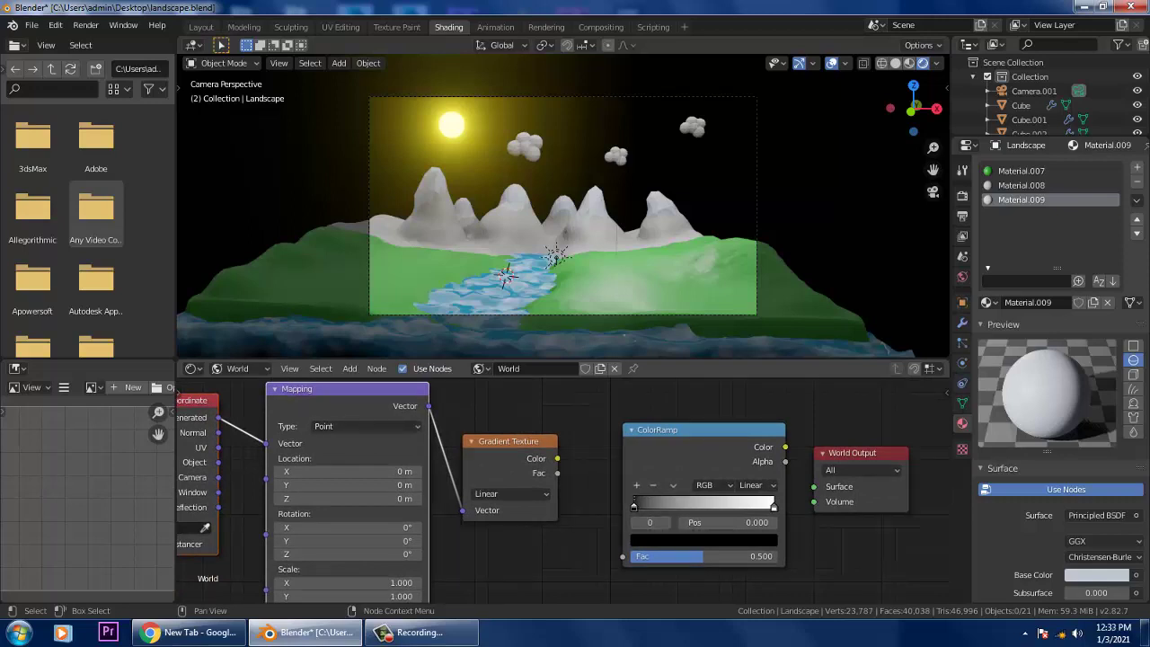
Step: Connect the Gradient Texture's Color output to the ColorRamp's Fac input, and move the World Output node farther away from the ColorRamp
left_click_drag(557, 458, 622, 556)
middle_click_drag(620, 550, 431, 527)
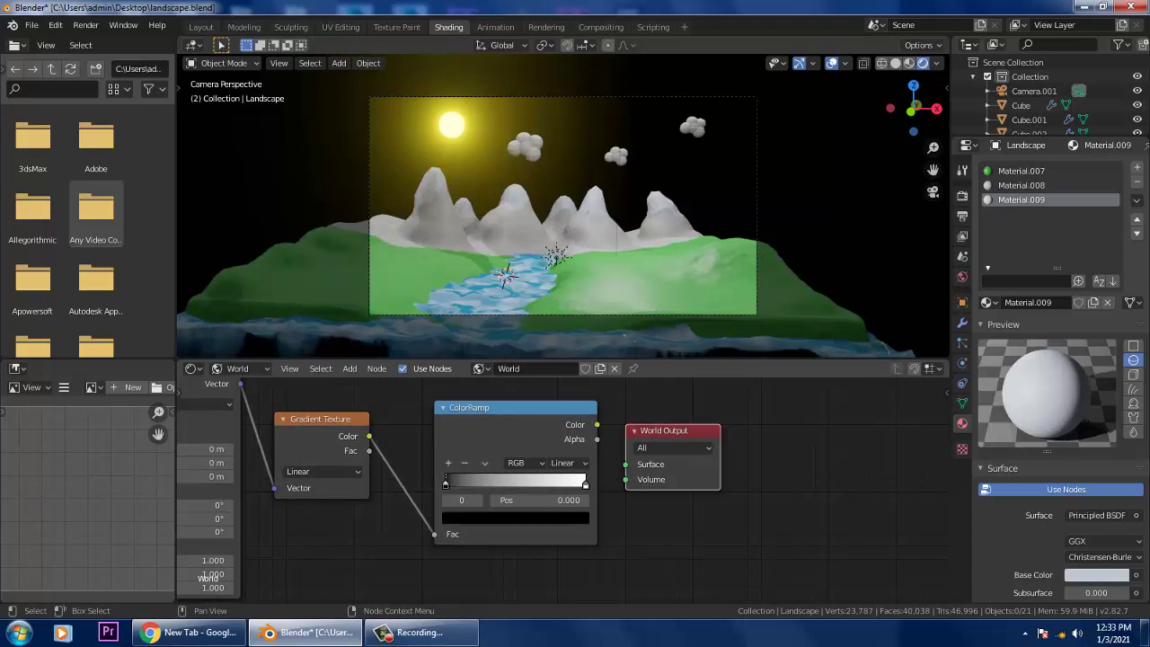
left_click_drag(670, 431, 848, 481)
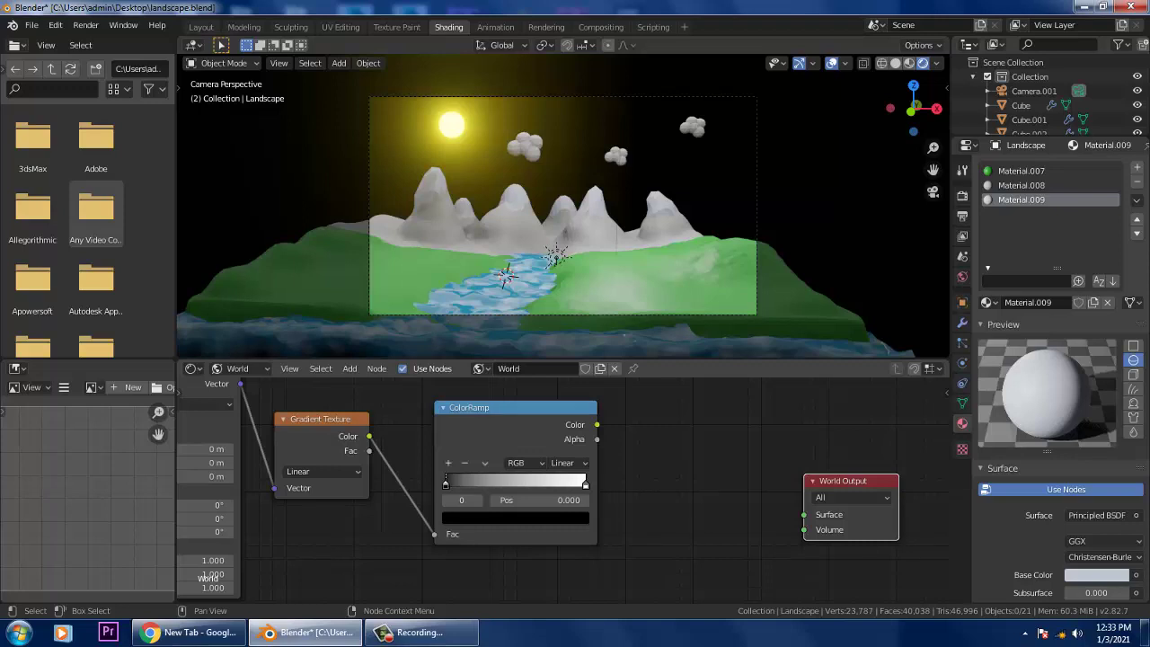
Step: Set the ColorRamp's first color stop, at position 0, to a bright sky blue
left_click(503, 518)
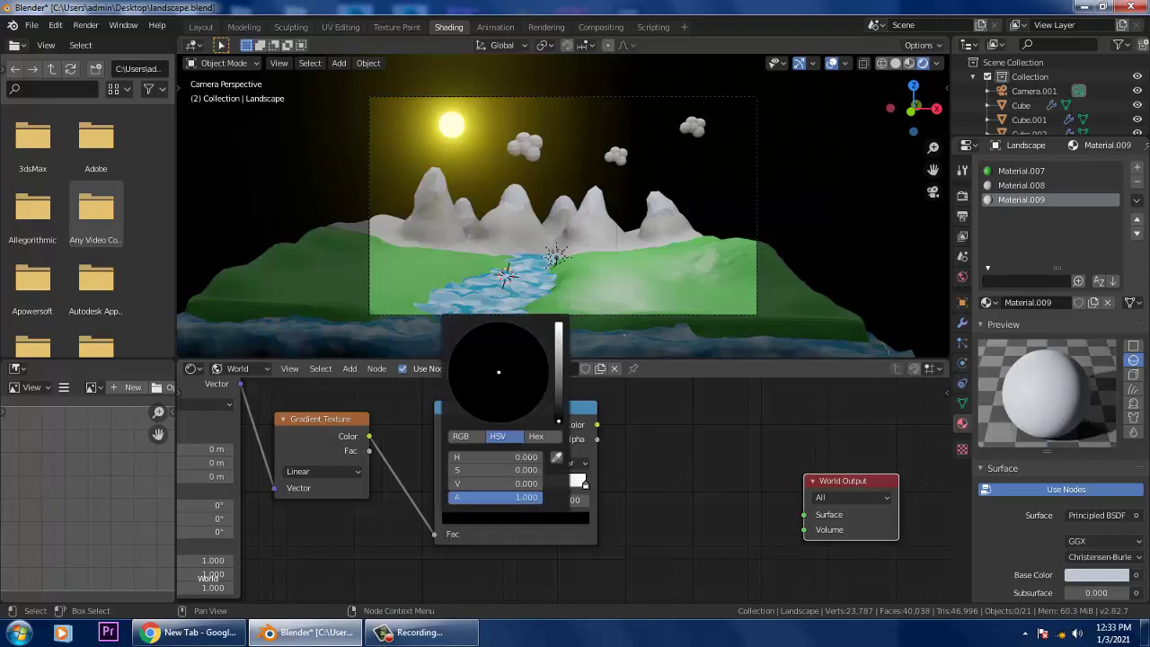
mouse_move(558, 420)
left_mouse_down()
mouse_move(558, 324)
mouse_move(494, 323)
mouse_move(508, 341)
mouse_move(508, 329)
left_mouse_up()
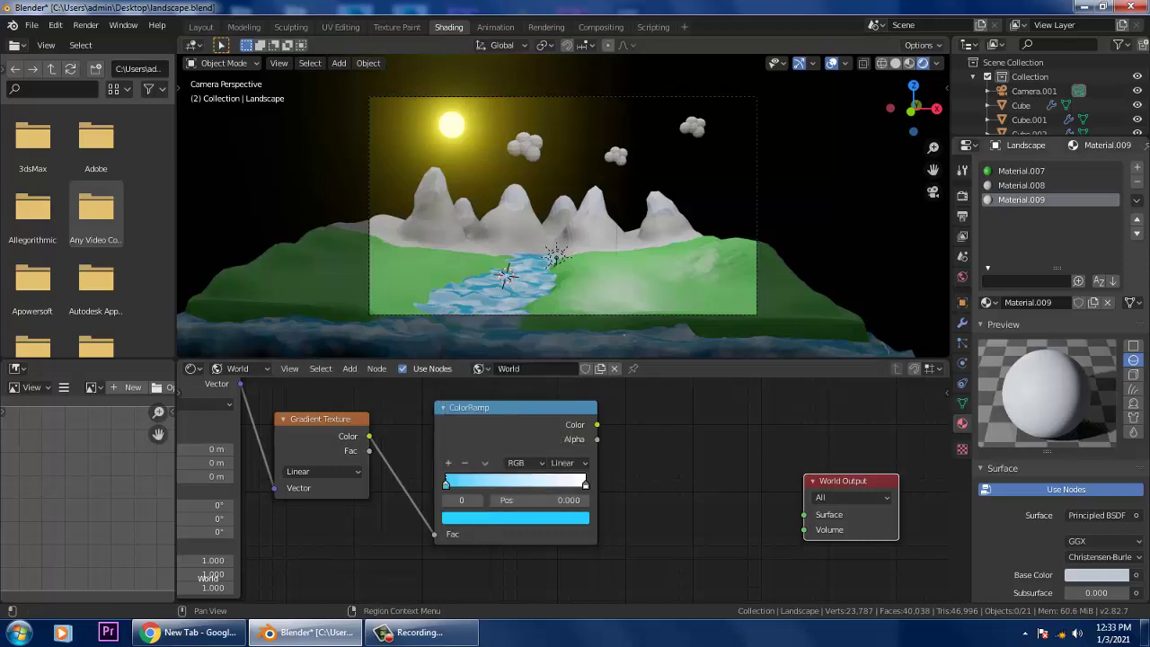
Step: Switch the viewport to Material Preview shading and move the ColorRamp's white stop to position 0.382
left_click(910, 63)
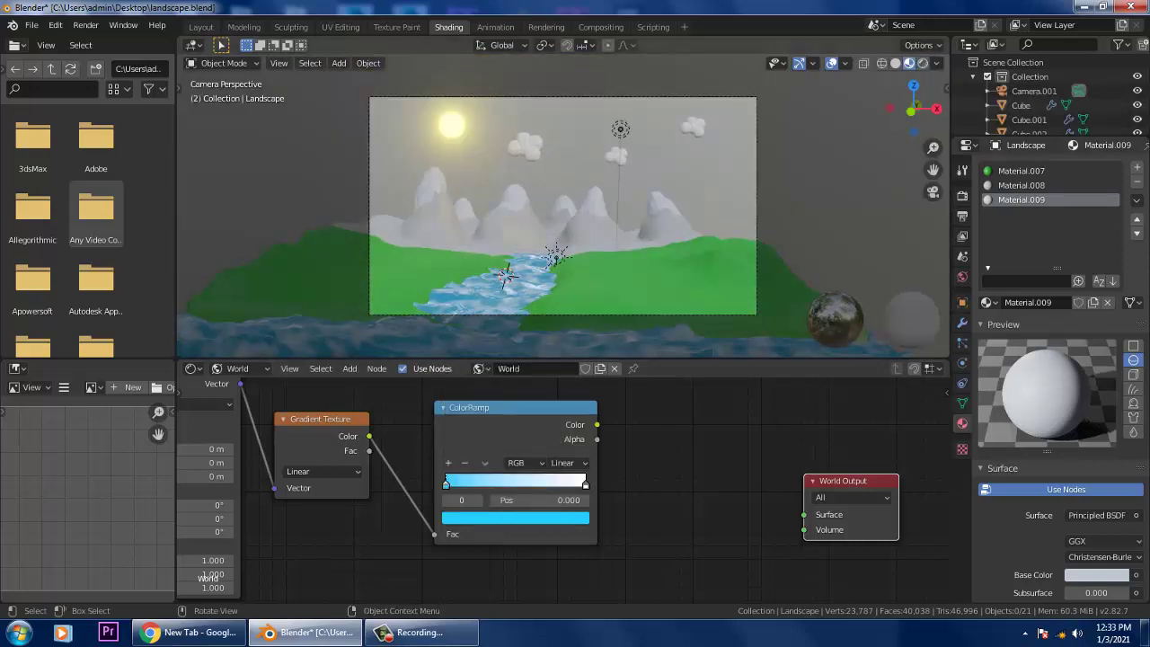
left_click_drag(586, 490, 504, 481)
middle_click_drag(546, 489, 536, 505)
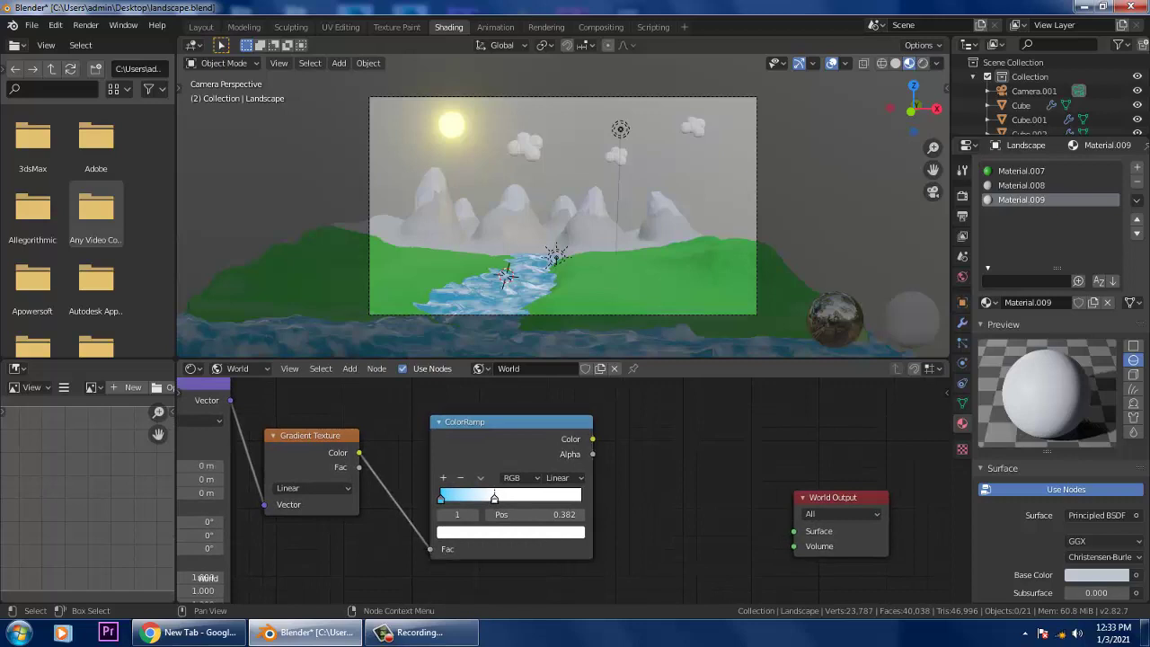
Step: Add a Background shader node between the ColorRamp and the World Output
key("shift+a")
left_click(626, 450)
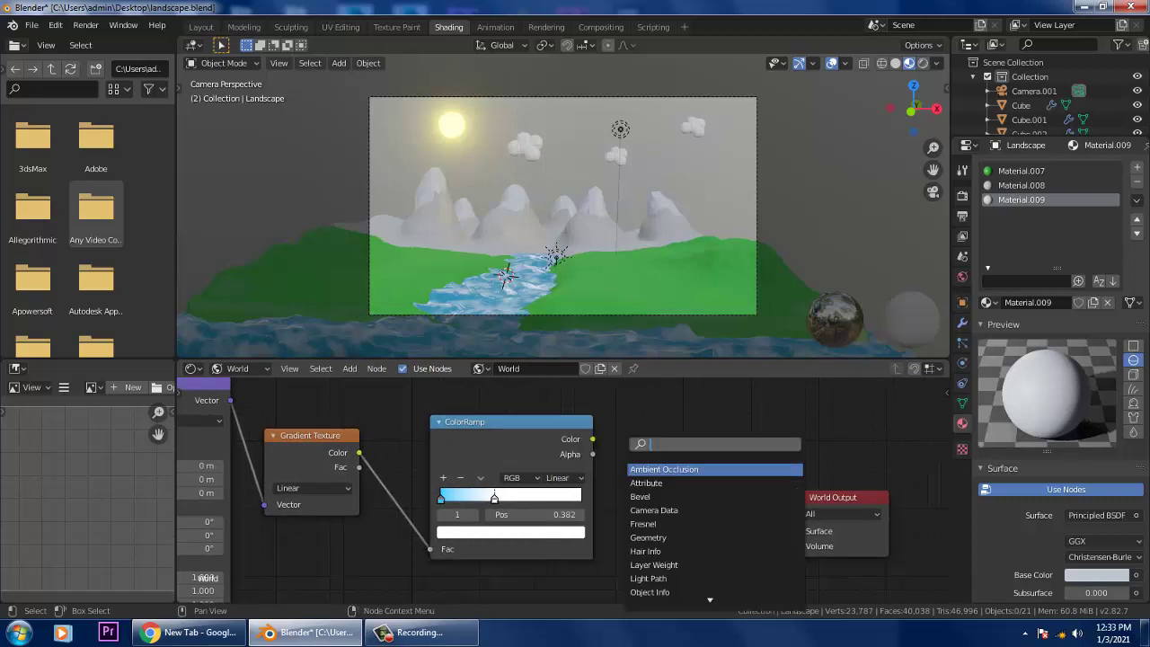
type("back")
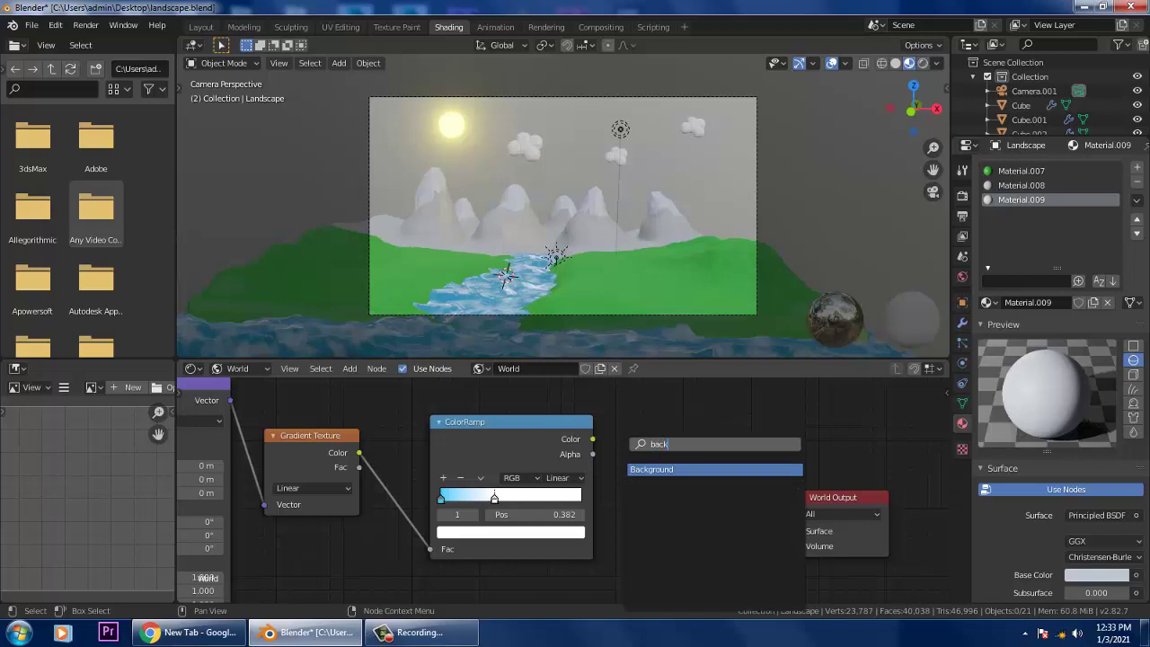
left_click(663, 471)
left_click(666, 425)
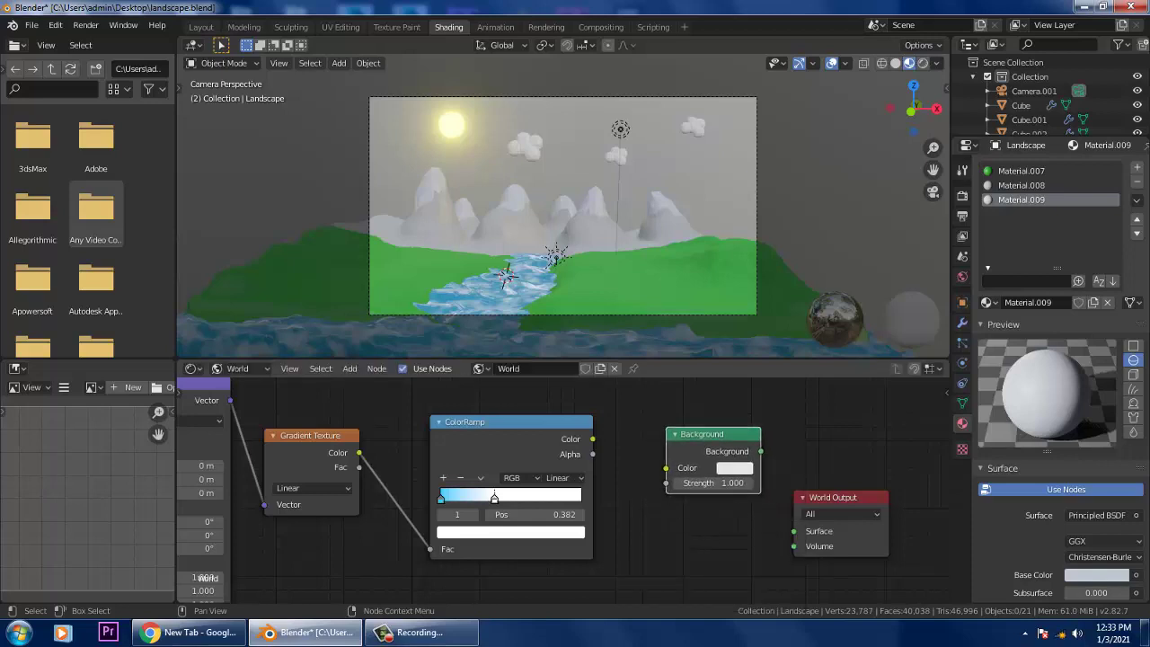
Step: Add a second Background shader node and place it below the first one
key("shift+a")
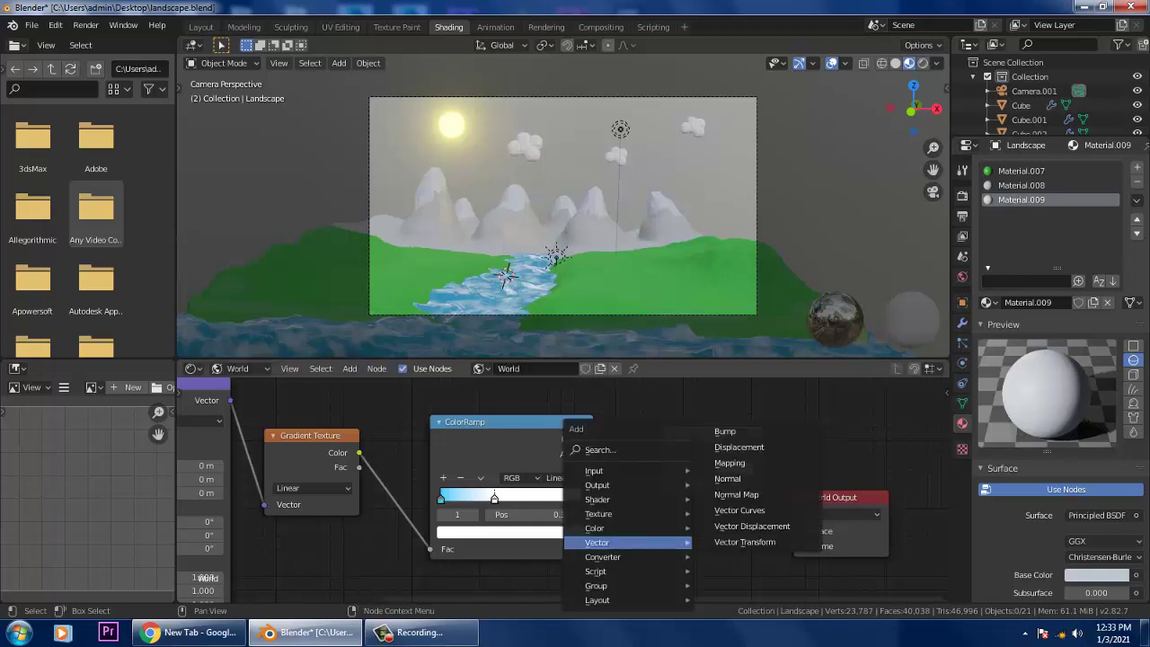
left_click(631, 446)
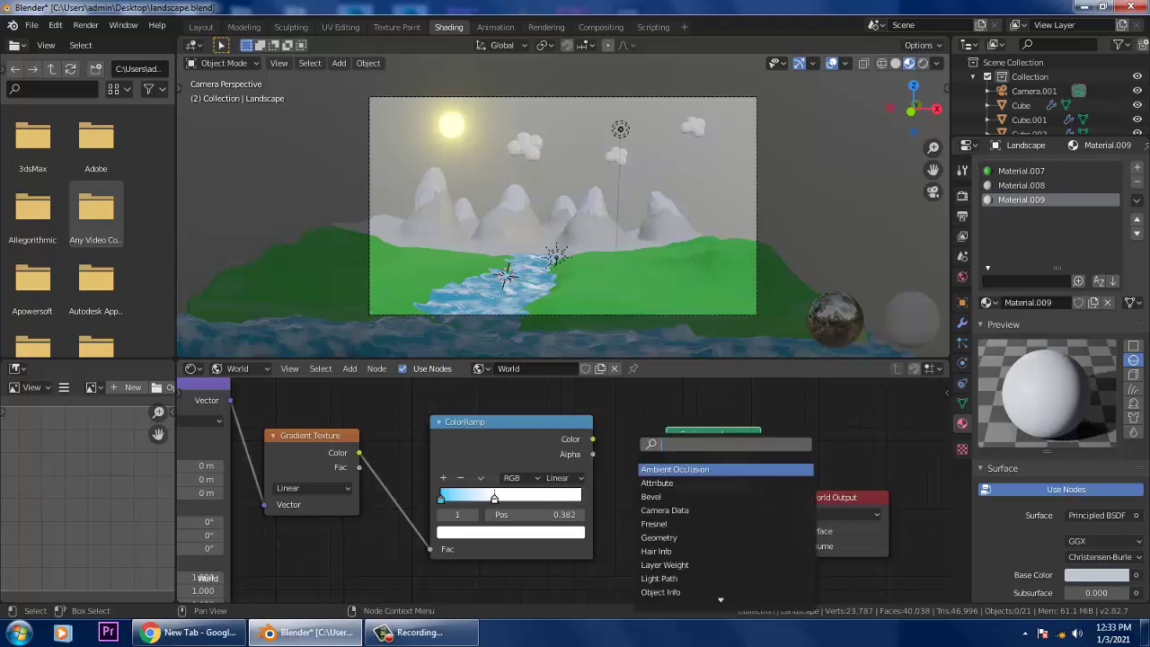
type("back")
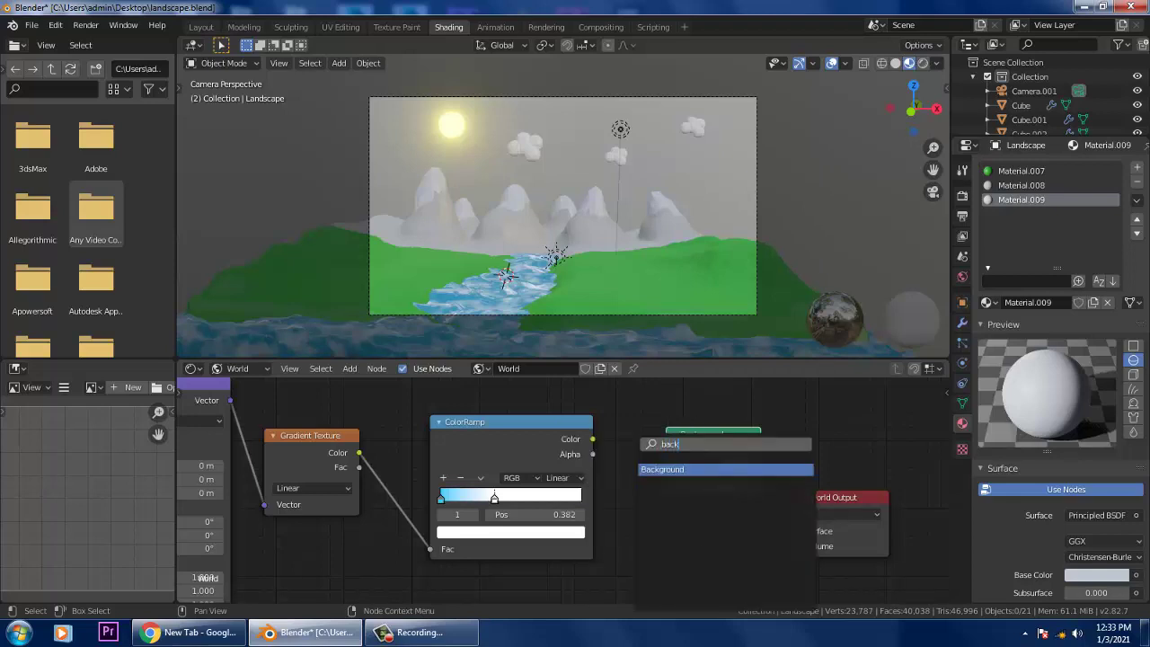
key("Return")
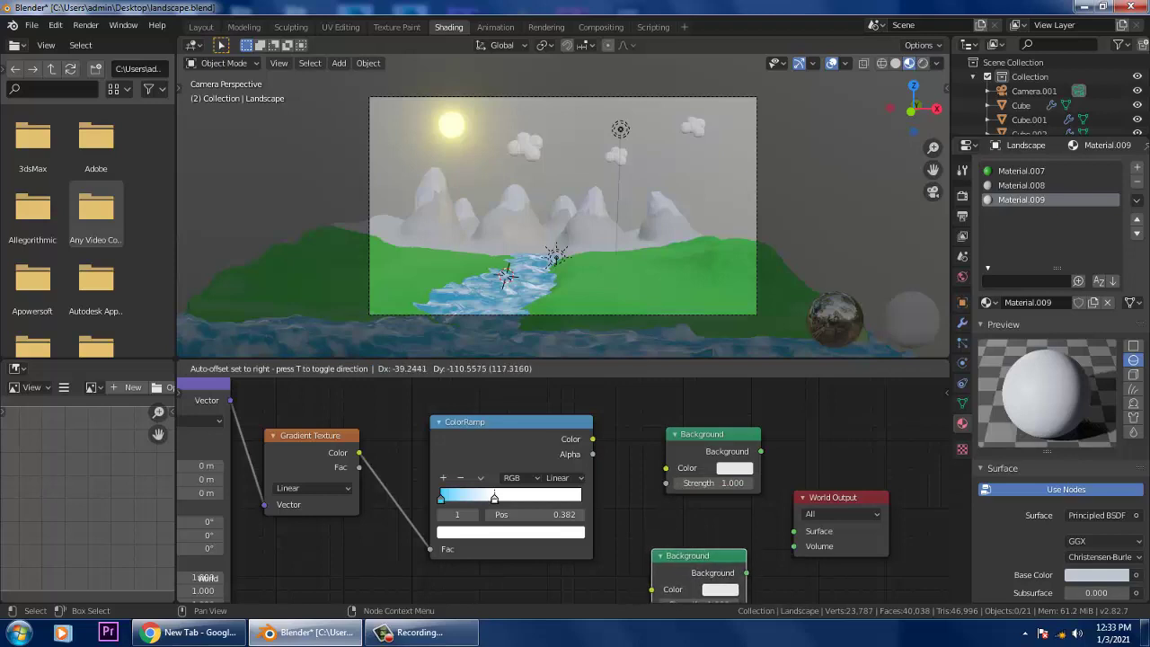
left_click(661, 530)
Step: Space out the World Output and upper Background nodes, and connect the ColorRamp's Color output to the Color inputs of both Background nodes
left_click_drag(835, 498, 871, 469)
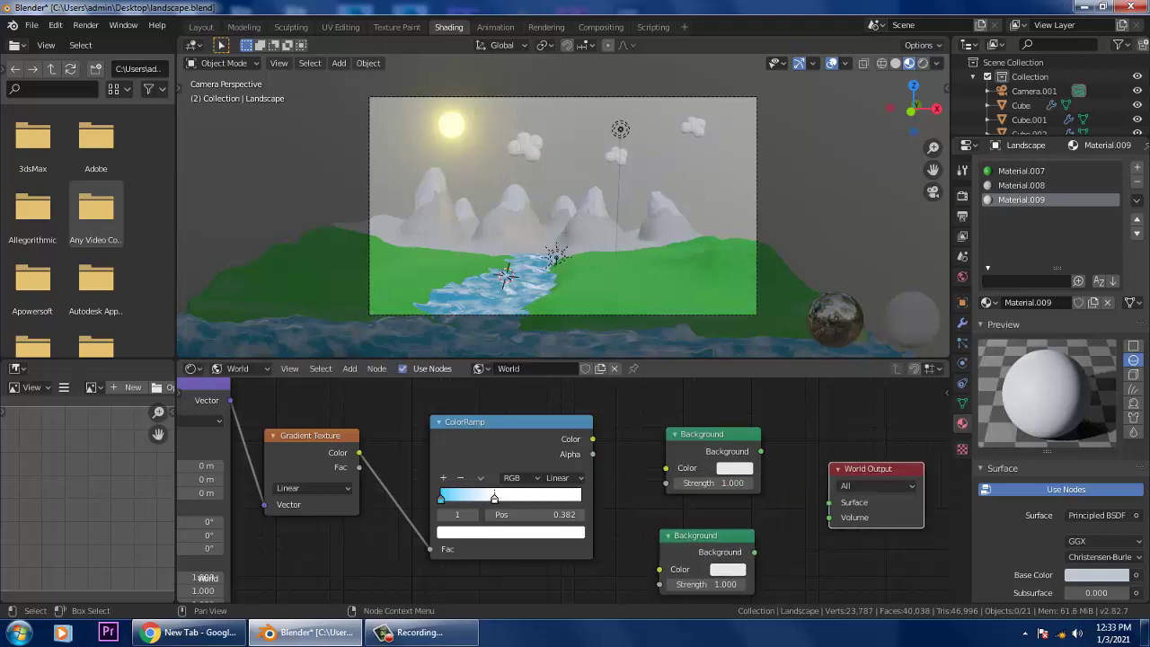
left_click_drag(706, 435, 703, 431)
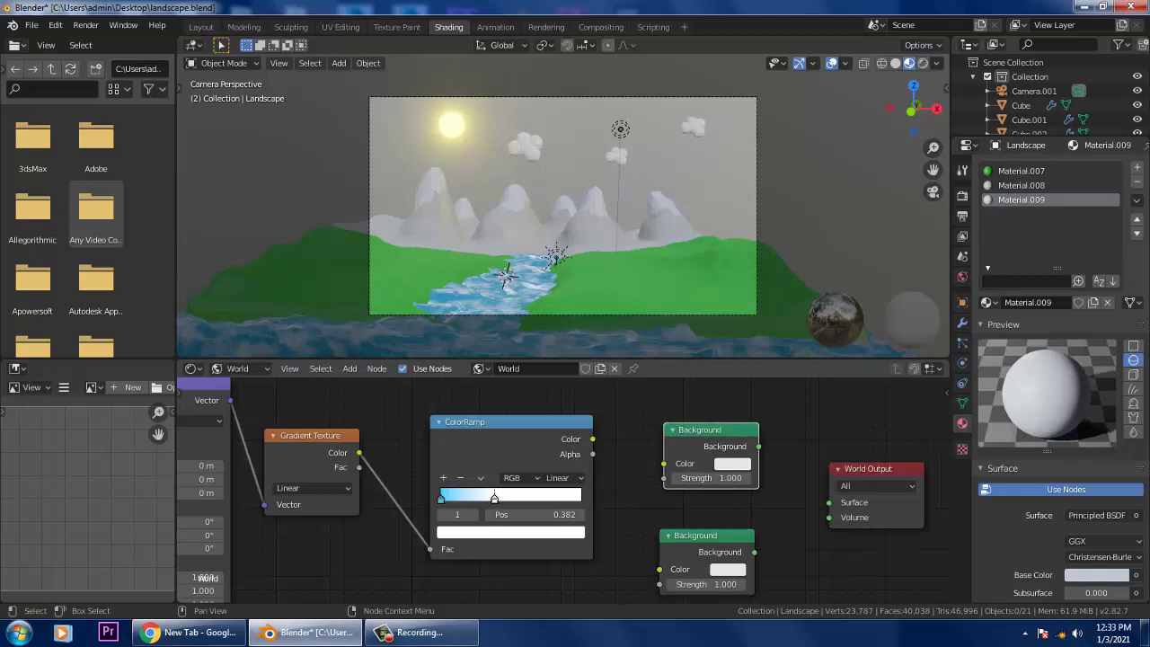
left_click_drag(593, 438, 663, 463)
left_click_drag(593, 439, 660, 569)
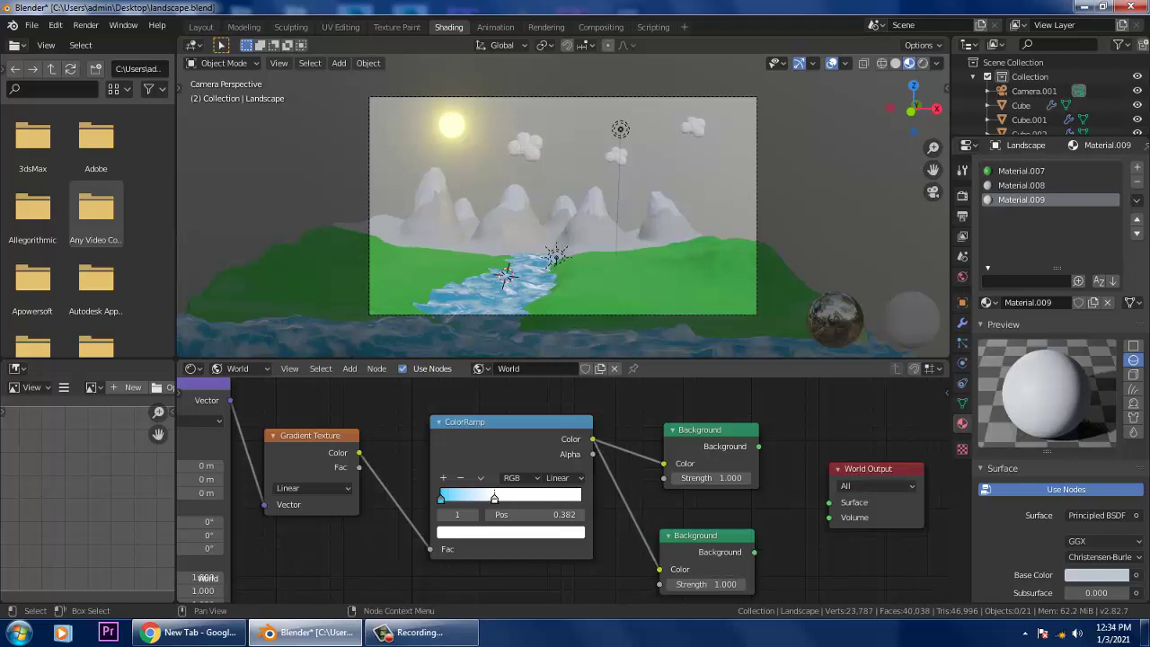
Step: Move the World Output node farther from the two Background nodes to make room for another node
left_click_drag(876, 469, 911, 538)
scroll(591, 506, "down", 4)
middle_click_drag(718, 515, 582, 515)
left_click_drag(721, 532, 769, 536)
left_click(684, 458)
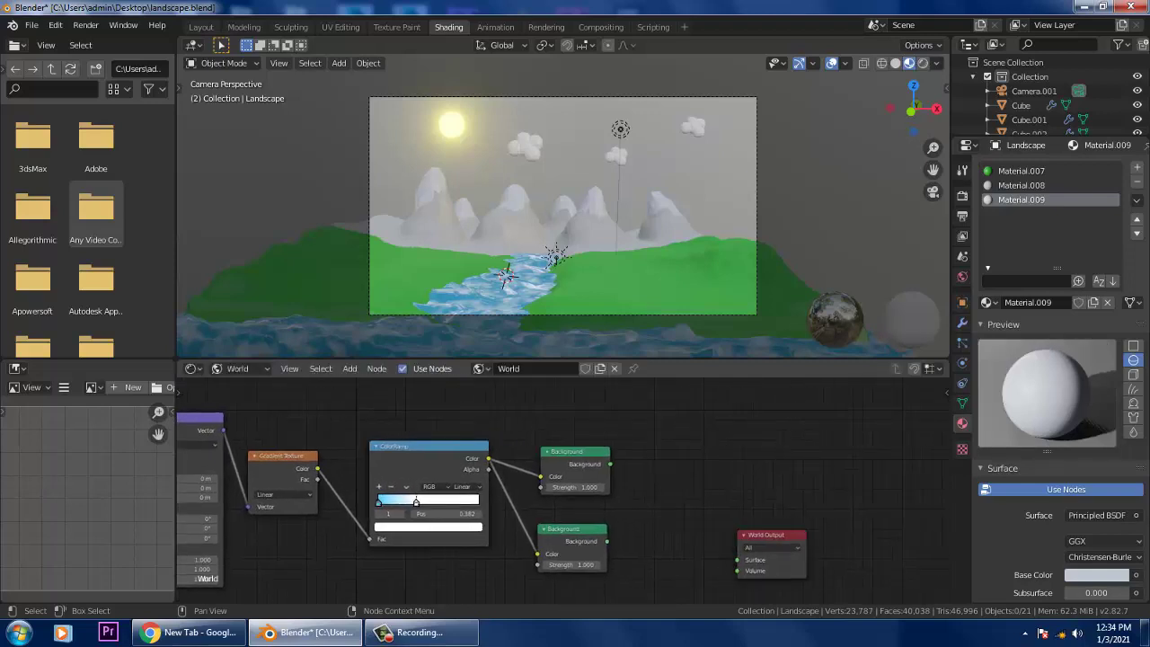
Step: Add a Mix Shader node between the Background nodes and the World Output
key("shift+a")
mouse_move(683, 485)
left_click(654, 449)
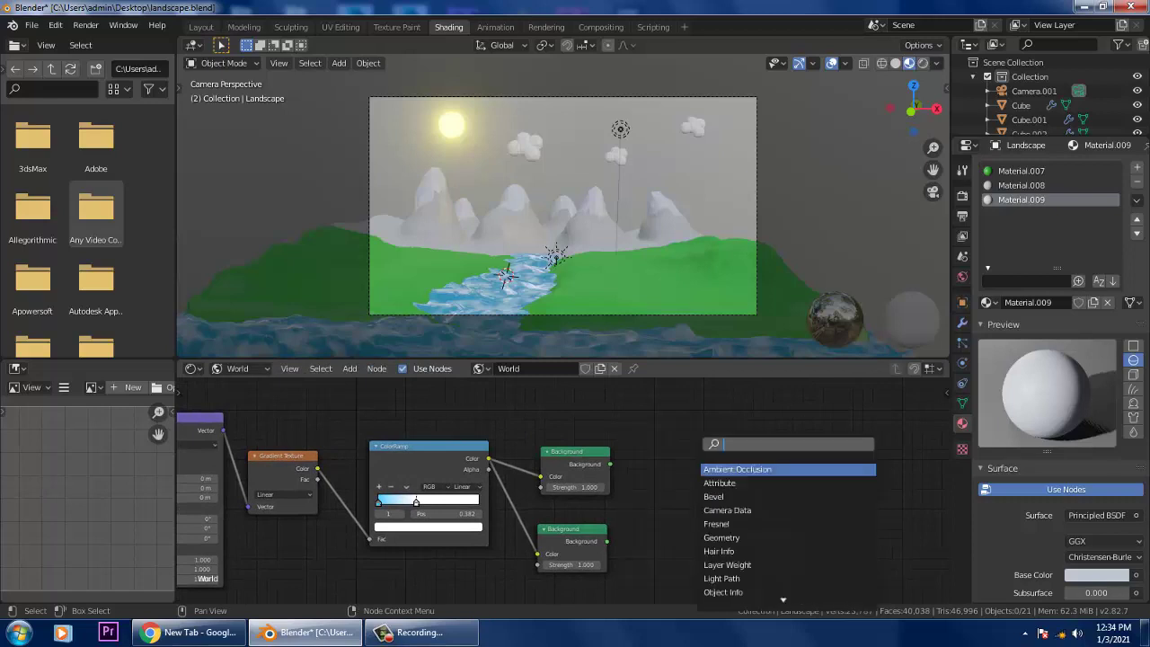
type("mix")
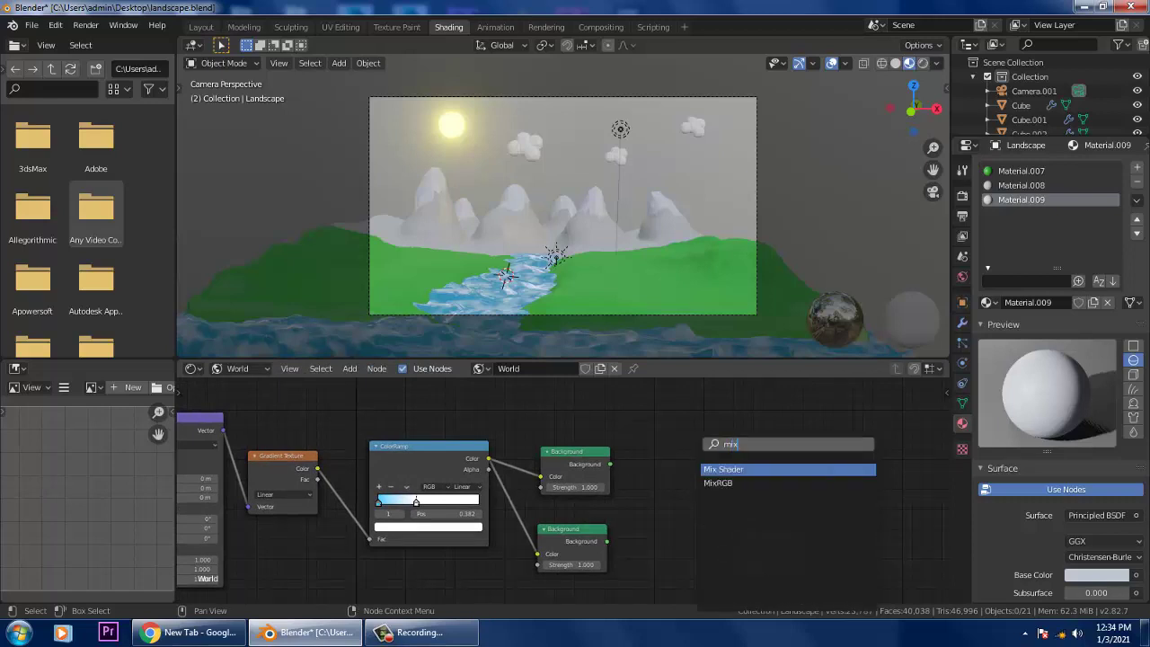
key("Return")
left_click(661, 478)
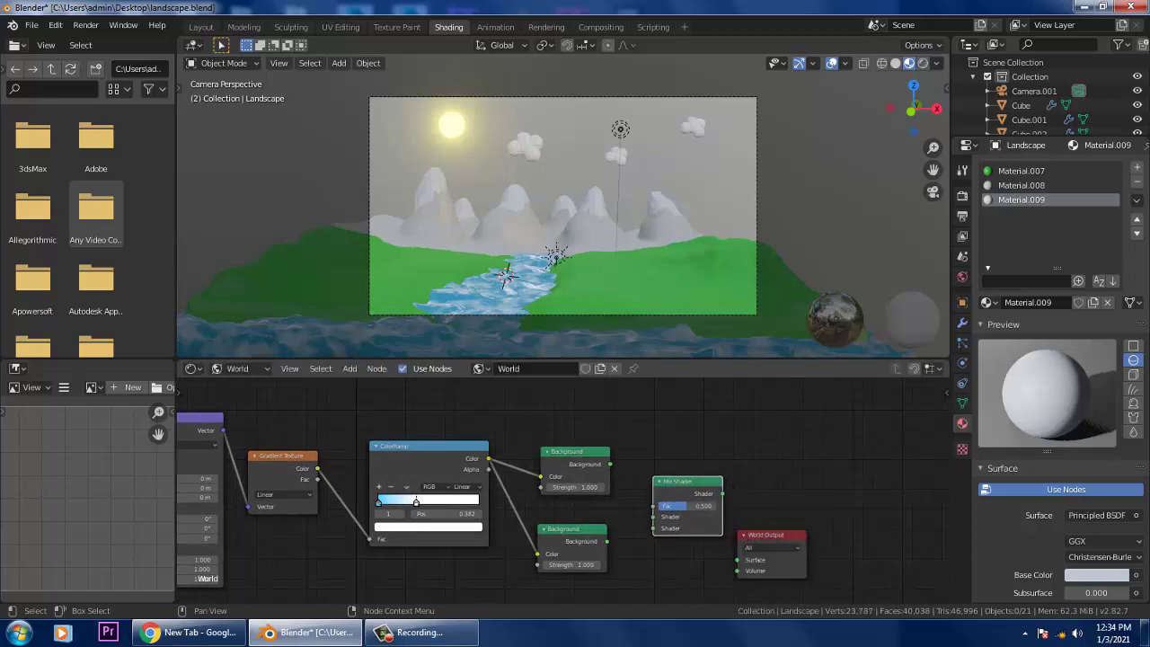
Step: Connect the upper Background to the Mix Shader's first Shader input and the lower one to the second, and move the World Output farther away
middle_click_drag(661, 478, 660, 446)
scroll(660, 439, "up", 1)
scroll(566, 485, "up", 2)
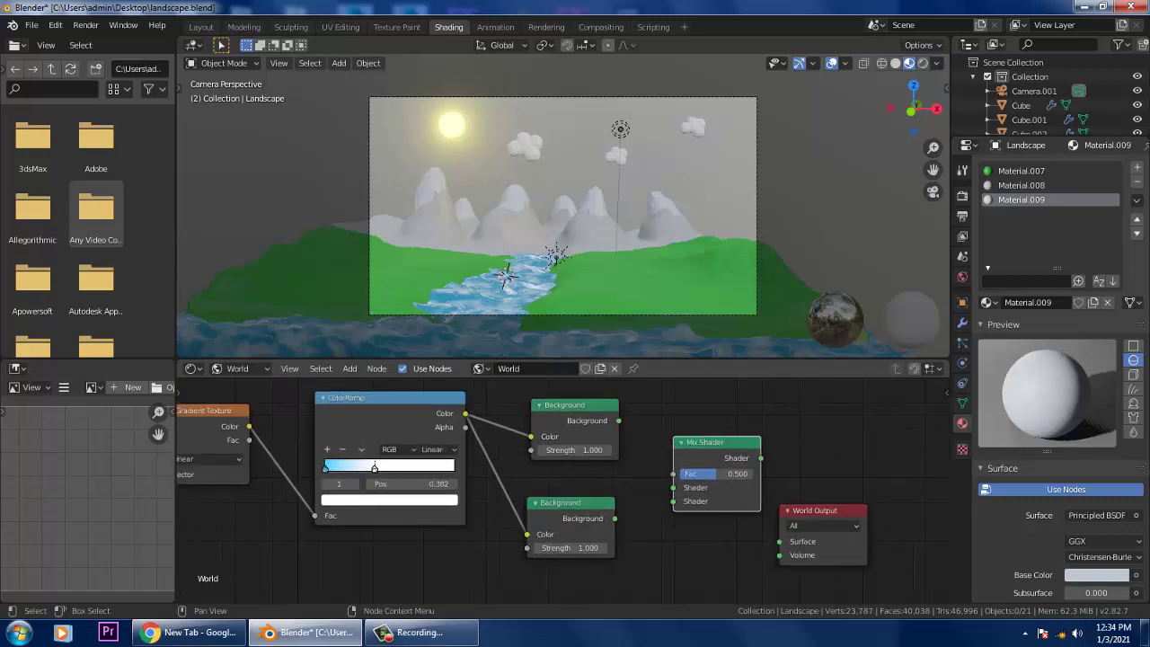
middle_click_drag(566, 485, 546, 488)
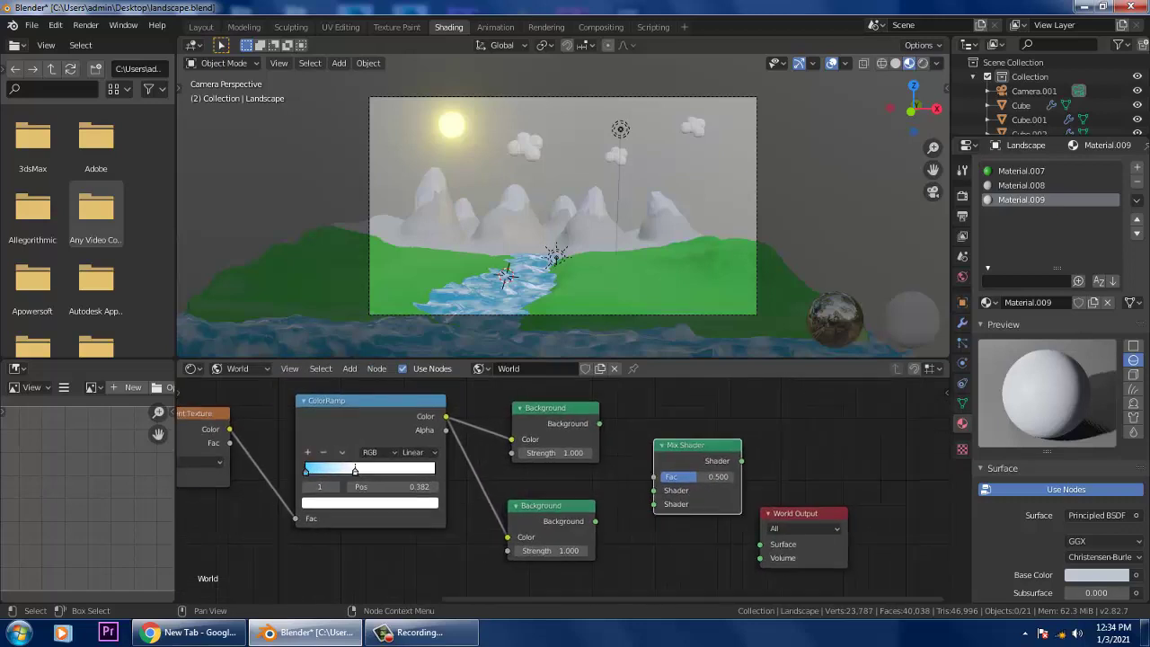
left_click_drag(595, 521, 653, 504)
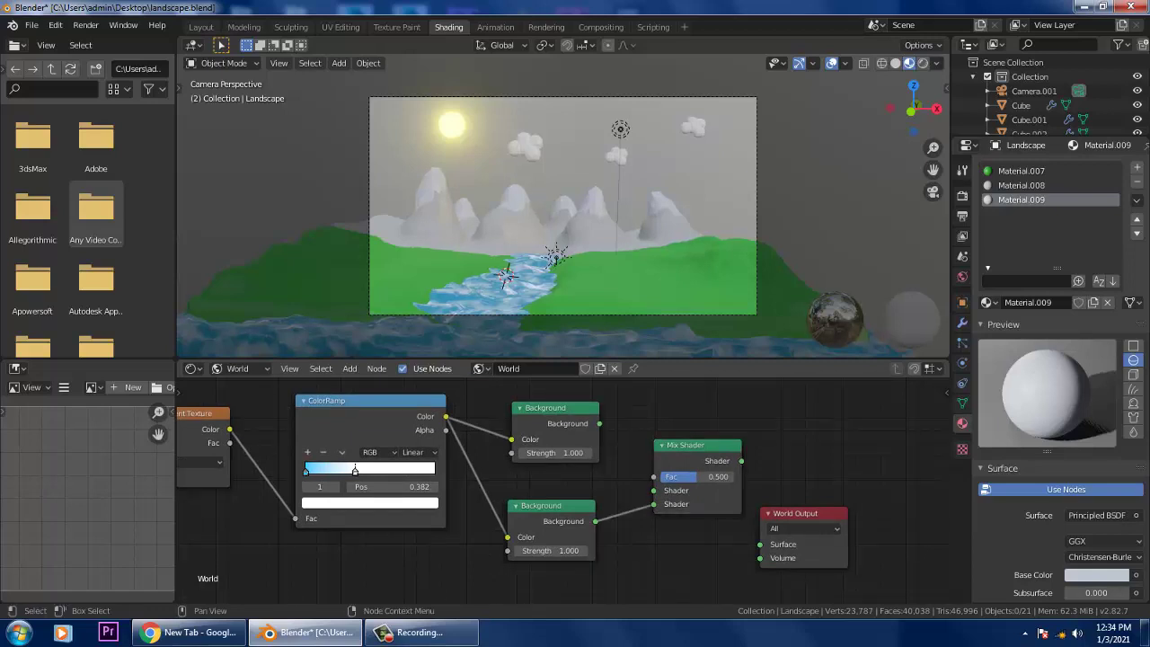
left_click_drag(599, 424, 653, 491)
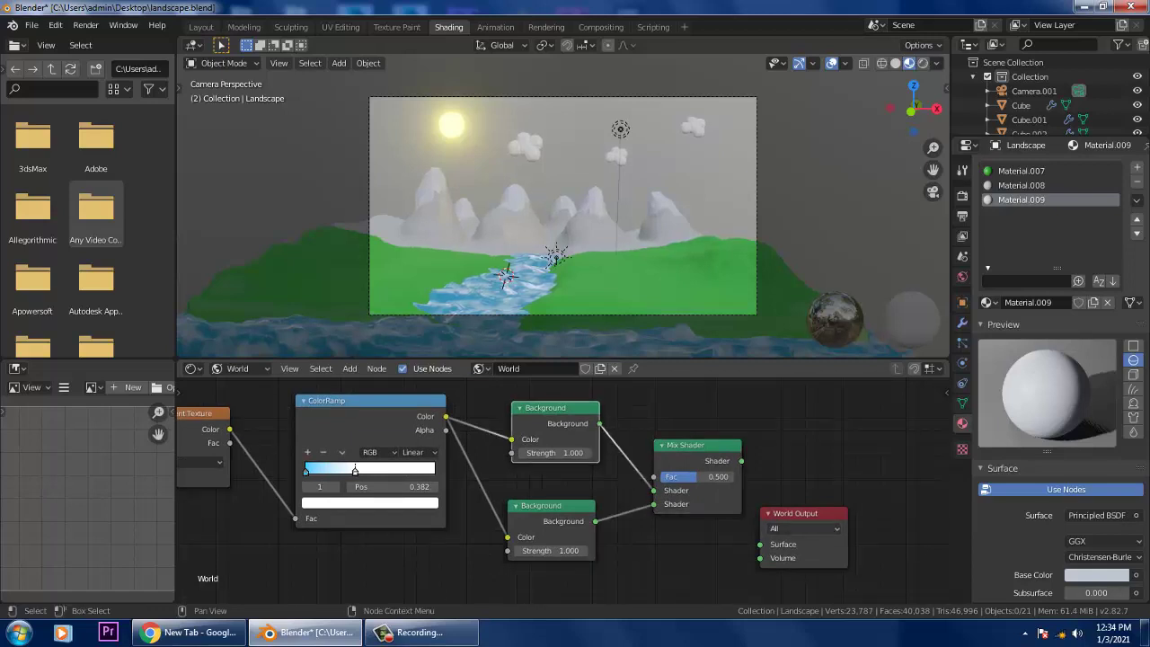
left_click_drag(799, 515, 846, 480)
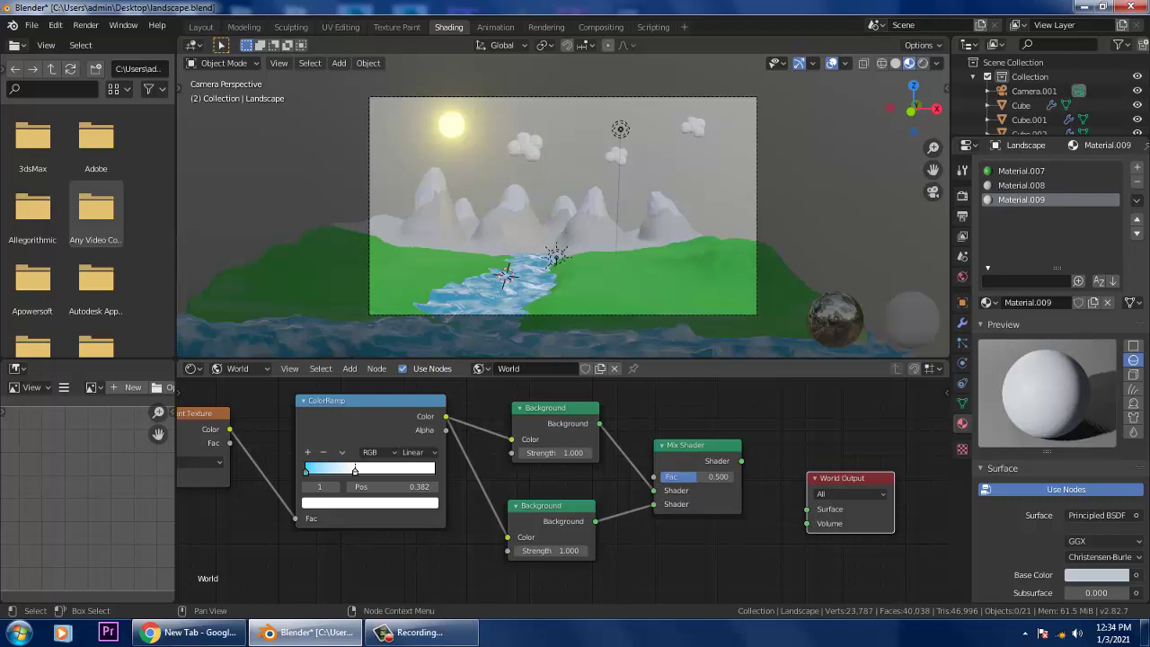
Step: Add a Light Path node and place it above the Background nodes
middle_click_drag(639, 409, 616, 513)
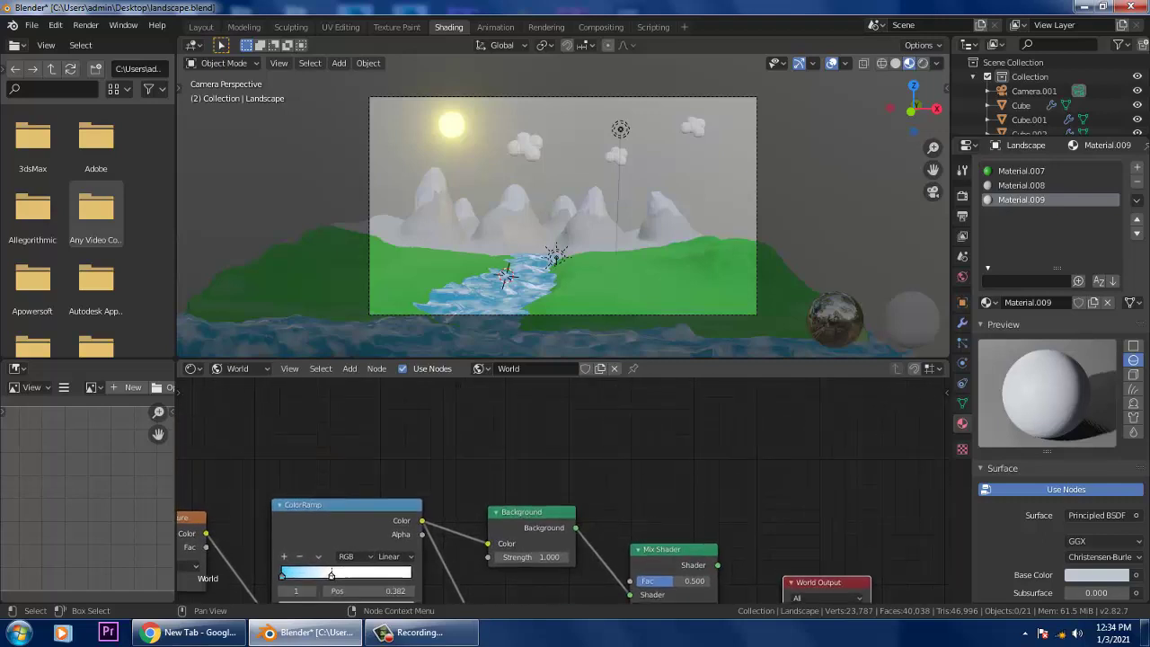
key("shift+a")
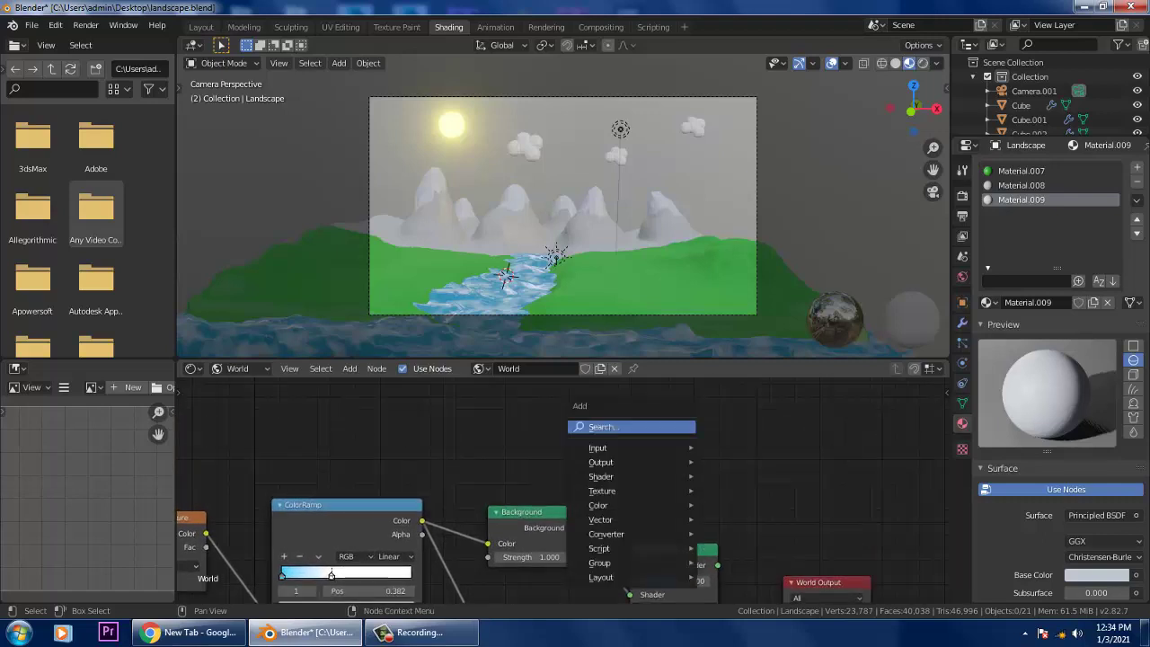
key("l")
left_click(603, 426)
type("ligh")
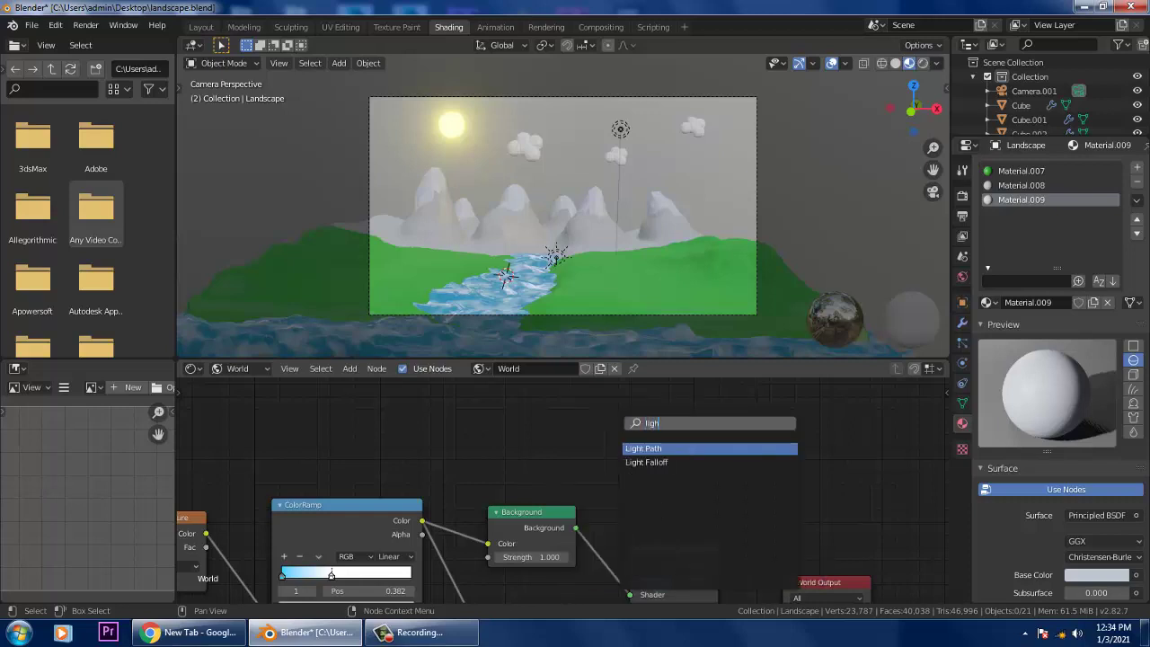
left_click(662, 449)
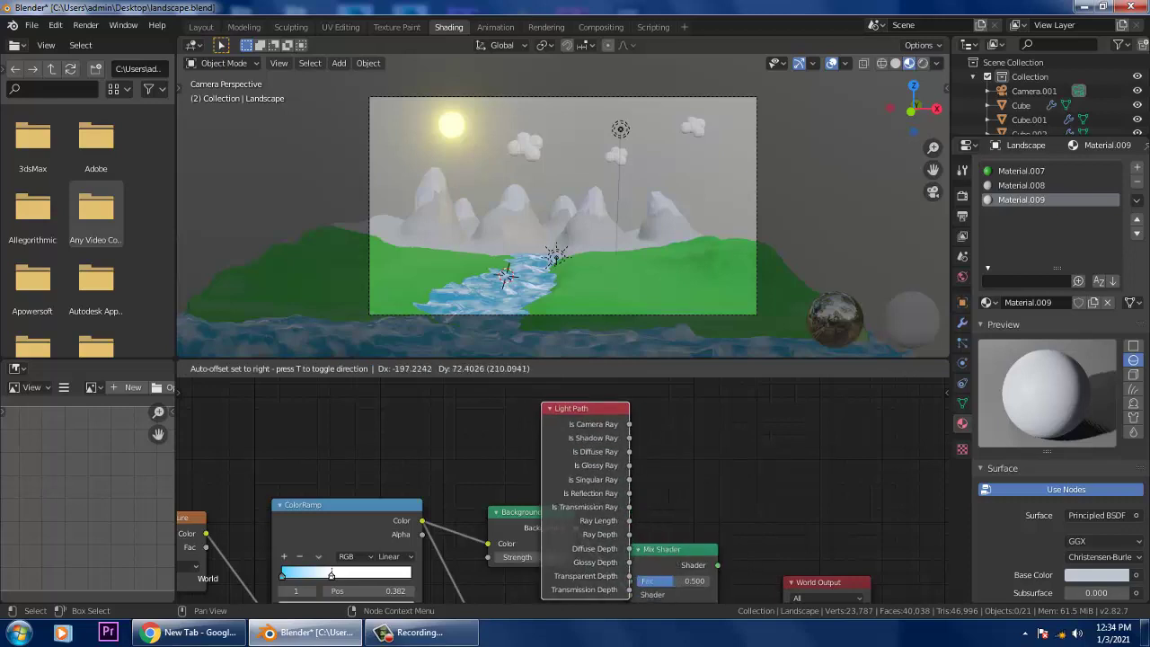
left_click(542, 406)
scroll(564, 491, "down", 4)
middle_click_drag(563, 491, 549, 512)
left_click_drag(549, 511, 528, 430)
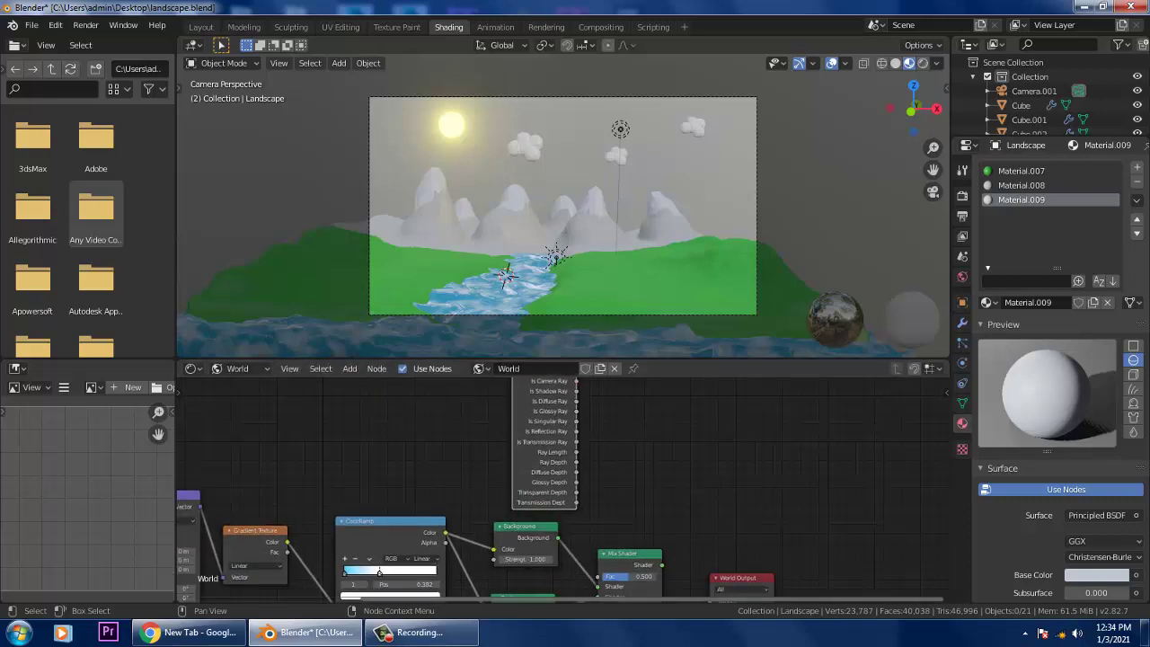
Step: Shift the Mix Shader slightly away from the Background nodes and connect the Light Path's Is Camera Ray output to its Fac input
scroll(568, 510, "down", 1)
middle_click_drag(569, 509, 613, 490)
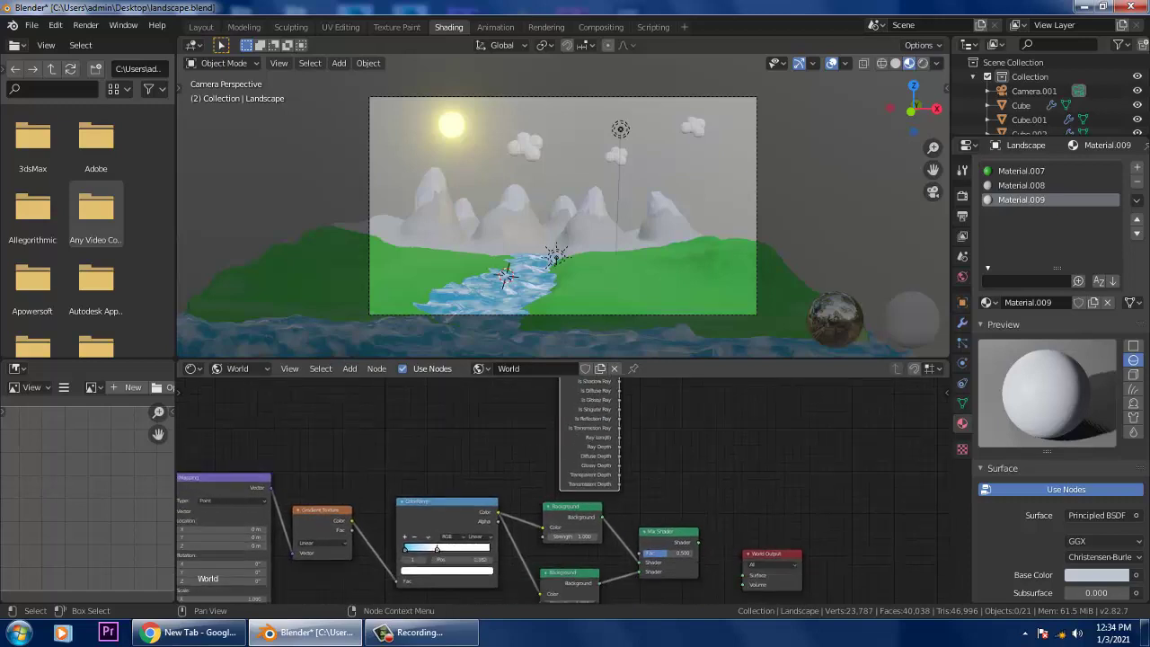
left_click_drag(669, 531, 689, 524)
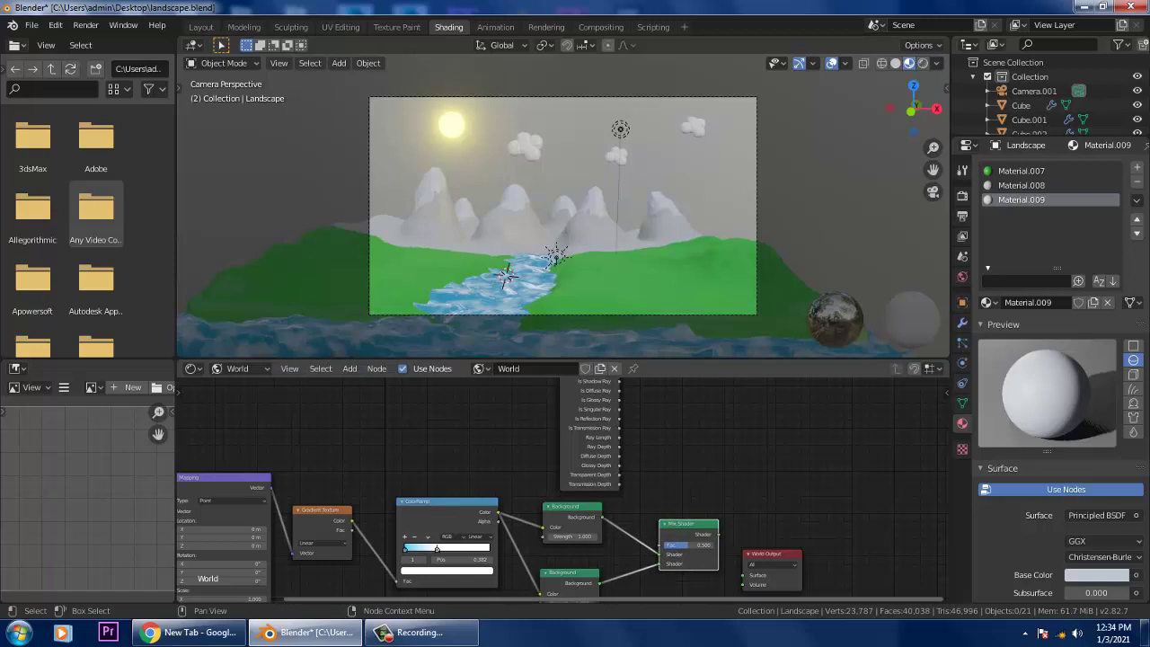
middle_click_drag(651, 503, 574, 534)
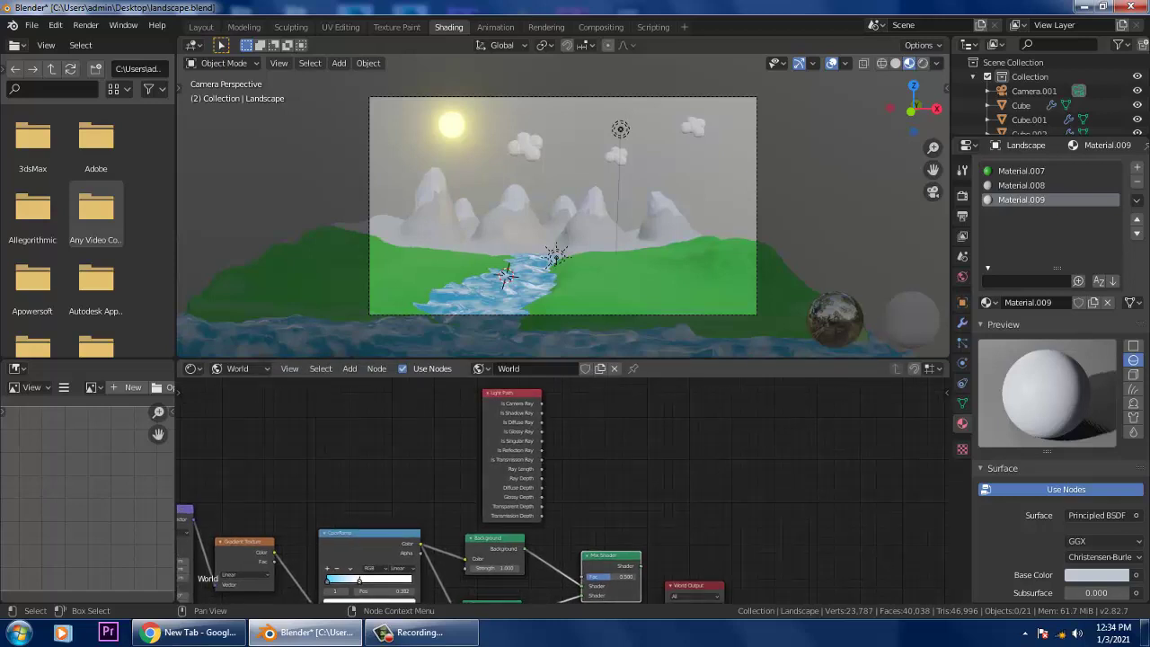
left_click_drag(541, 403, 582, 577)
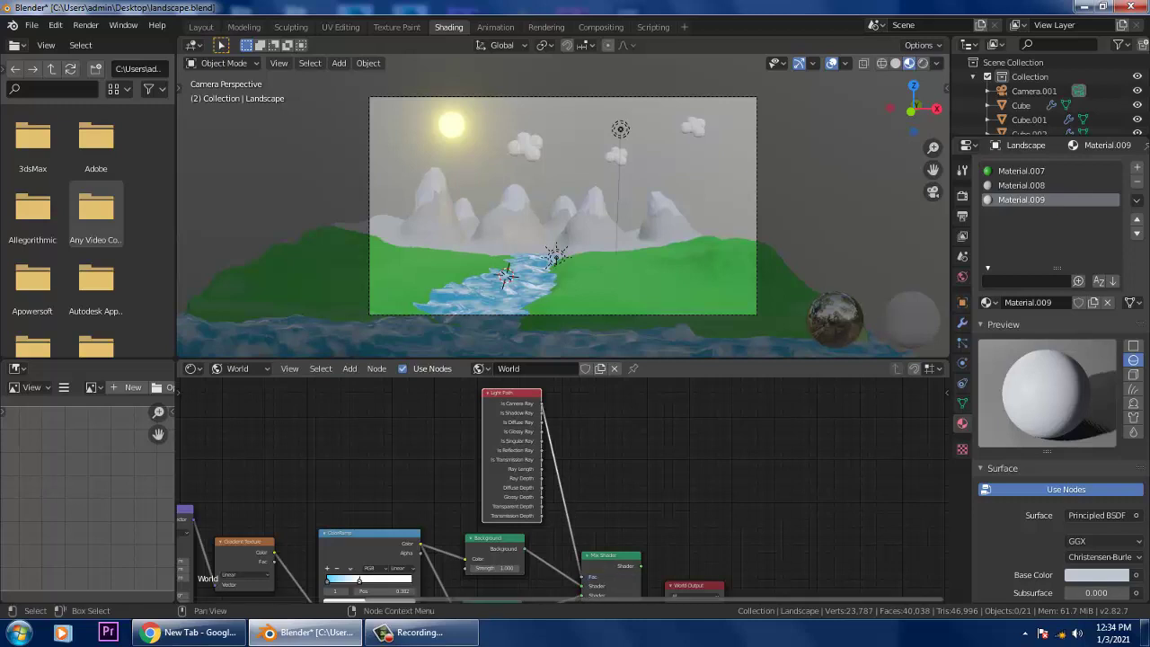
Step: Move the World Output away from the Mix Shader and connect the Mix Shader's output to the World Output's Surface input
middle_click_drag(591, 559, 583, 480)
left_click(685, 507)
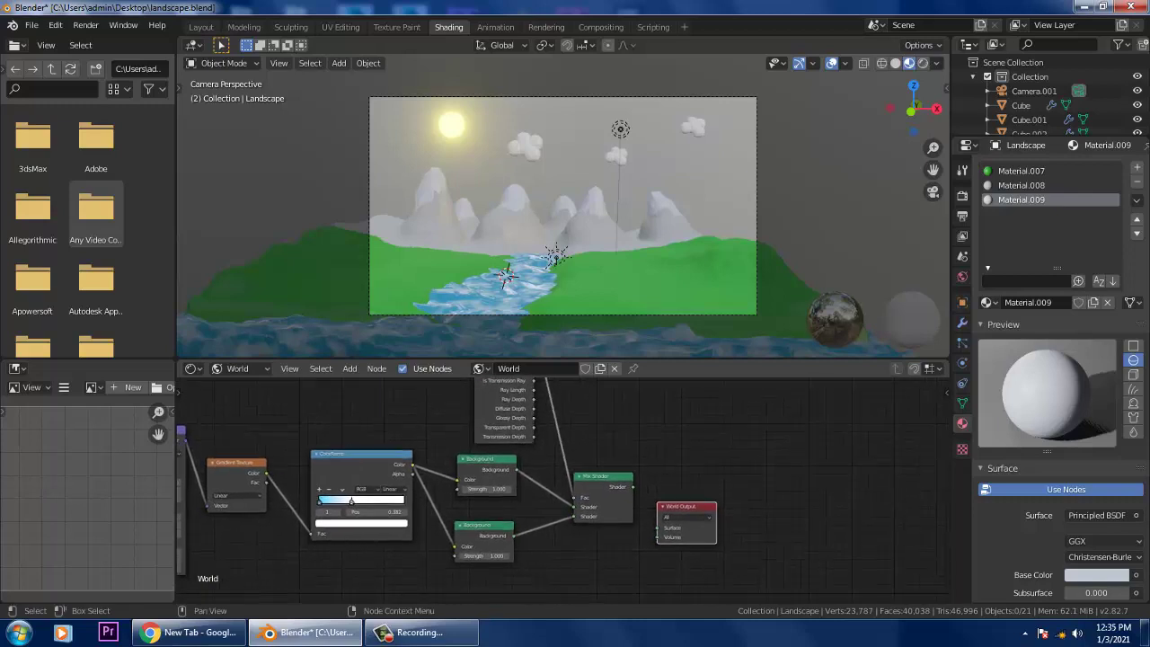
left_click_drag(685, 508, 731, 479)
left_click_drag(633, 486, 704, 499)
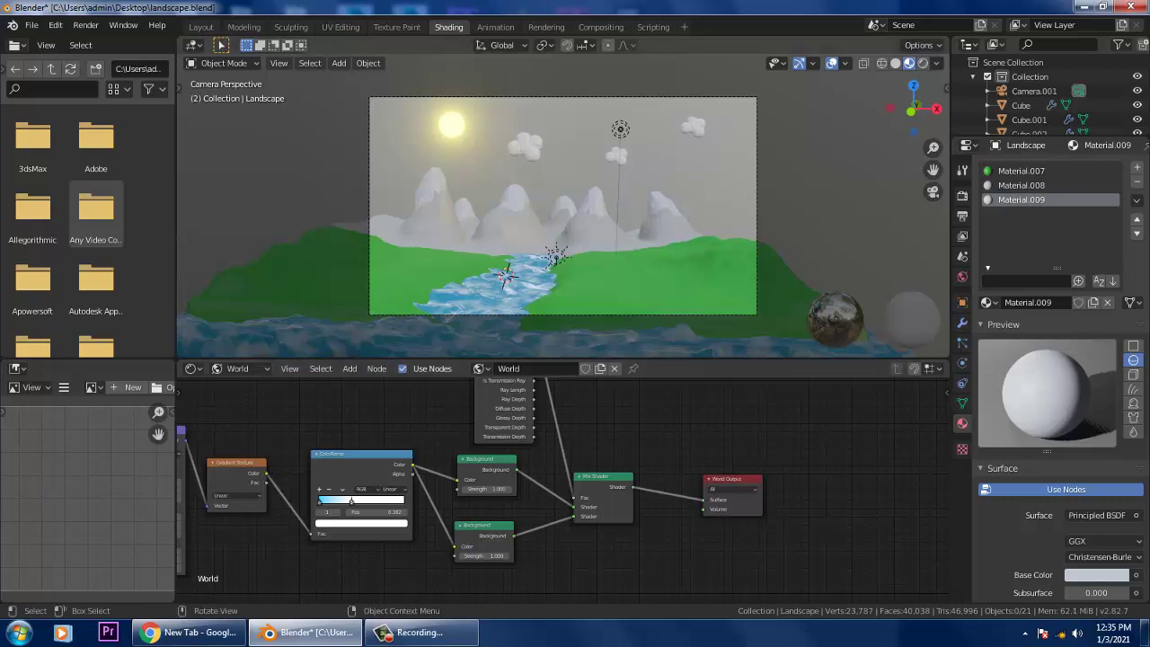
Step: Switch the viewport to Rendered shading to preview the gradient sky behind the landscape
left_click(923, 63)
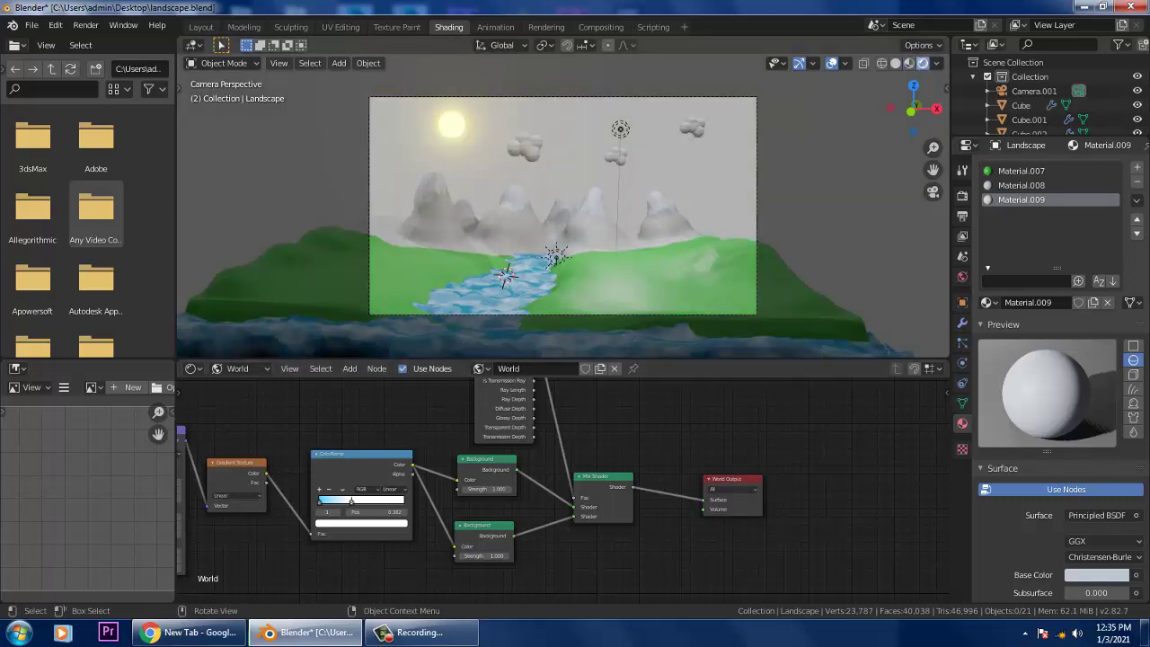
middle_click_drag(557, 424, 700, 423)
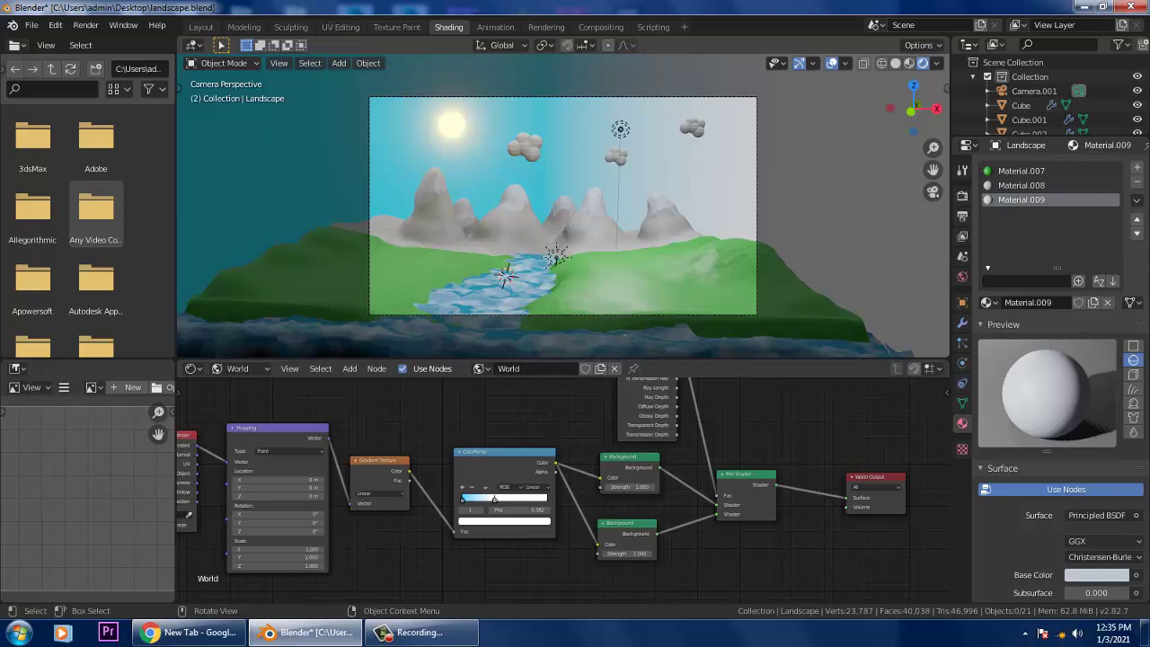
middle_click_drag(557, 450, 564, 485)
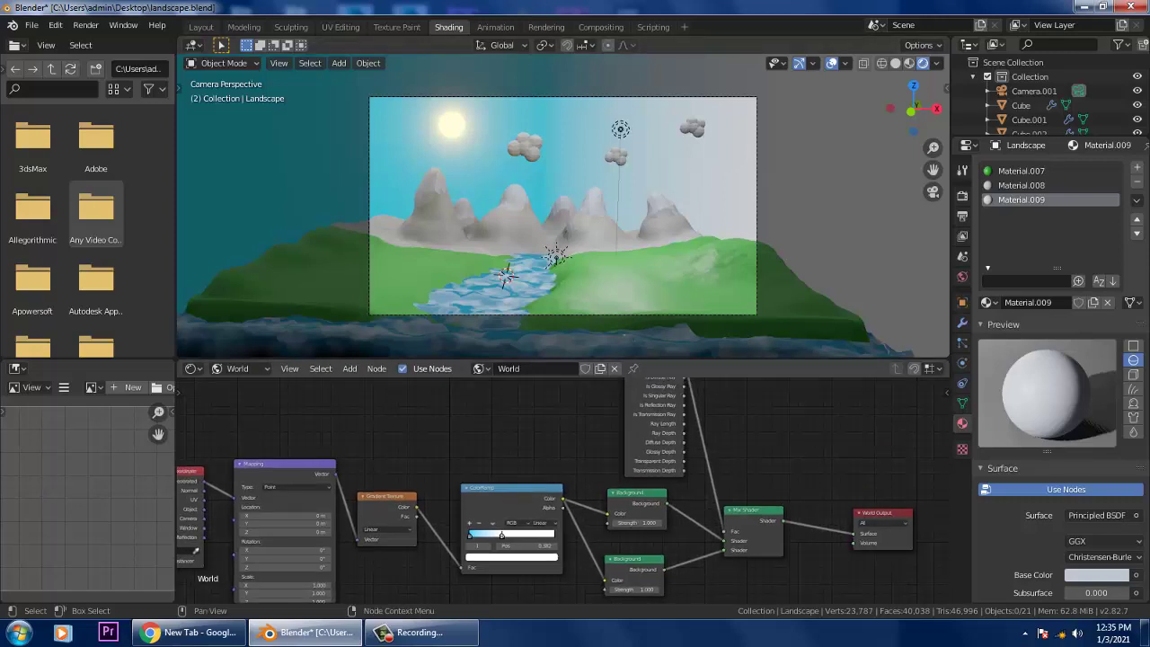
Step: Nudge the two Background nodes slightly and shift the Mix Shader a little closer to the World Output node
left_click_drag(634, 494, 633, 497)
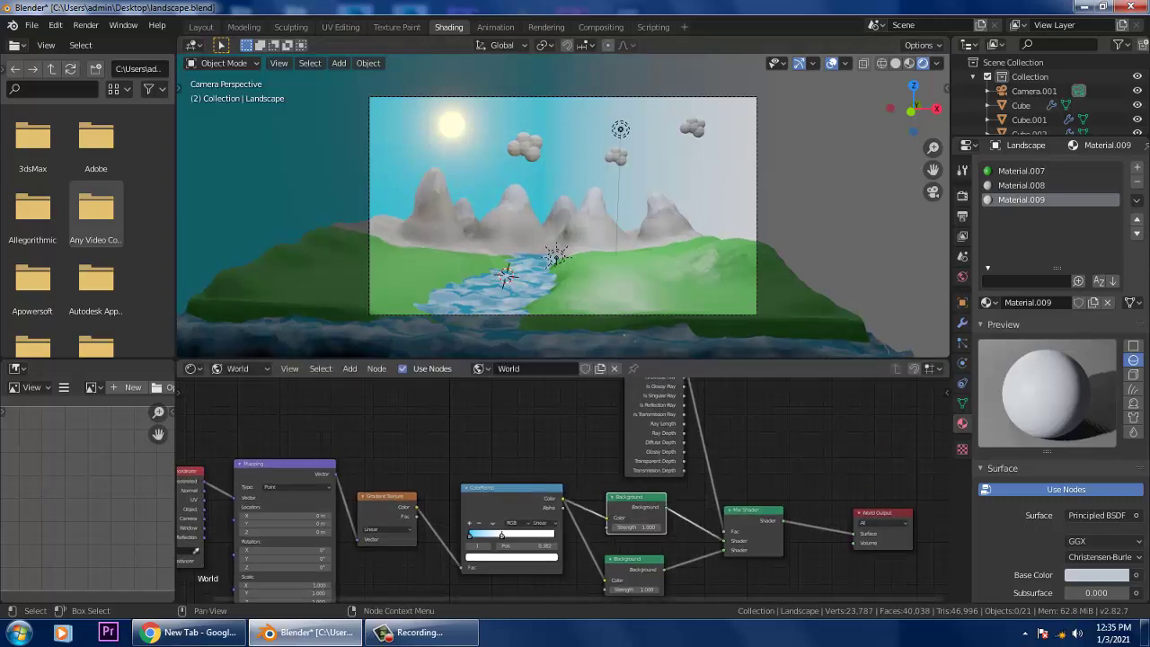
left_click(633, 560)
left_click_drag(632, 560, 635, 564)
left_click_drag(751, 510, 760, 520)
middle_click_drag(759, 519, 761, 525)
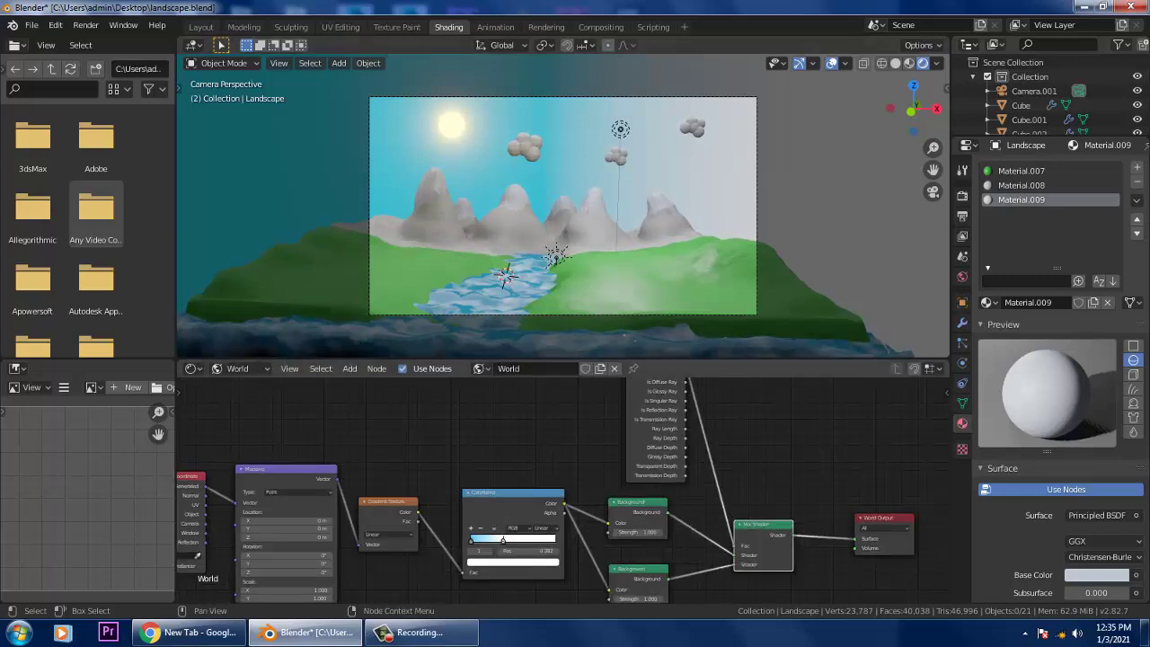
Step: Set the Mapping node's location to 0.5 m on X and -1.4 m on Z
middle_click_drag(521, 548, 691, 546)
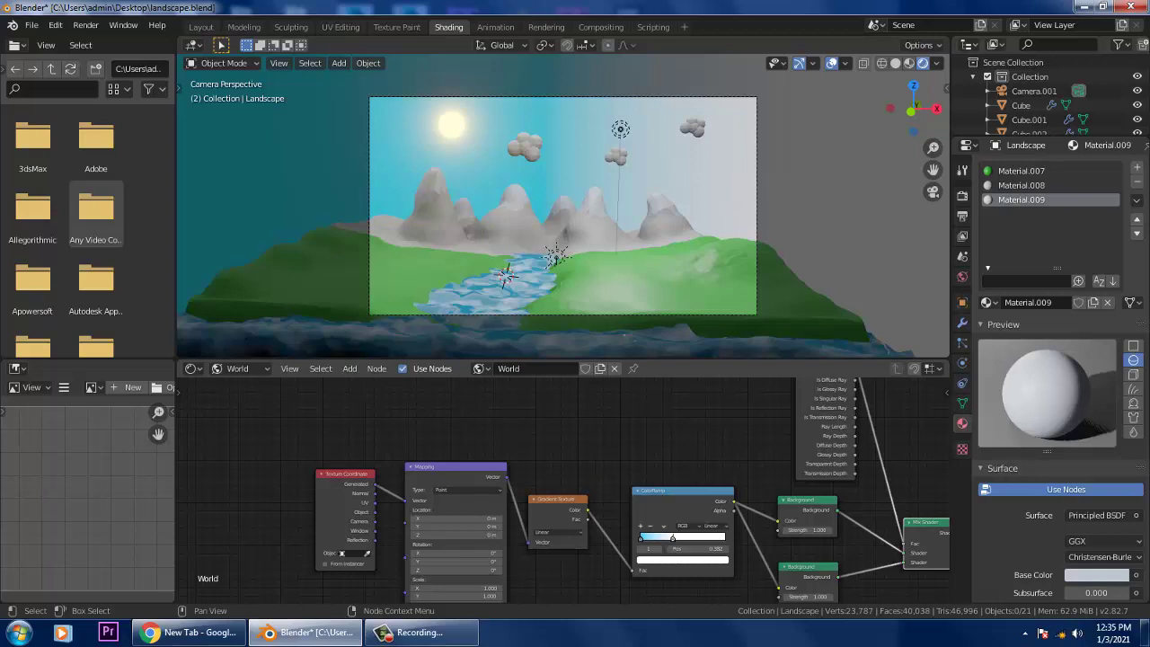
middle_click_drag(541, 540, 563, 494)
scroll(562, 494, "up", 4)
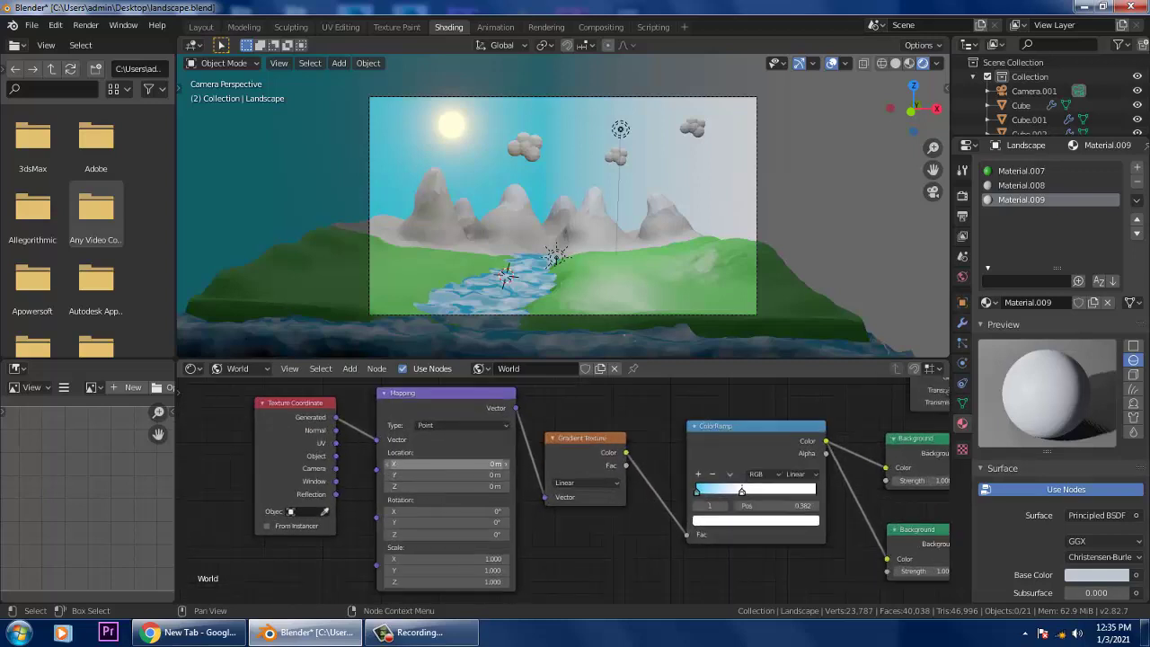
left_click(447, 464)
type("0.5")
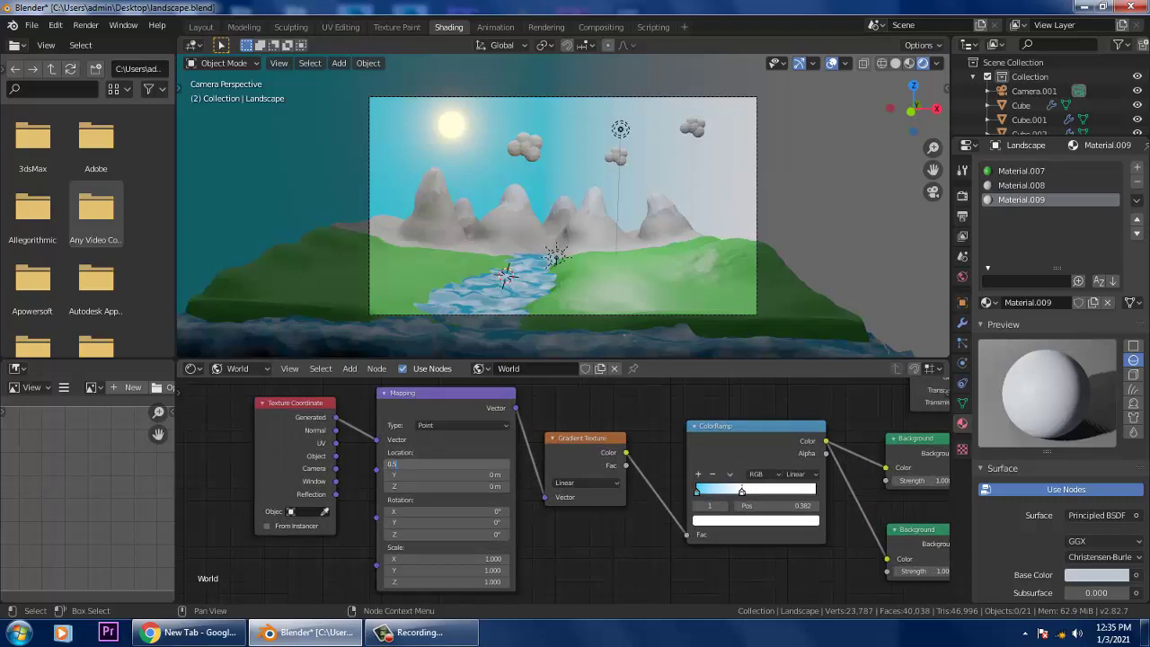
type(".5")
key("Return")
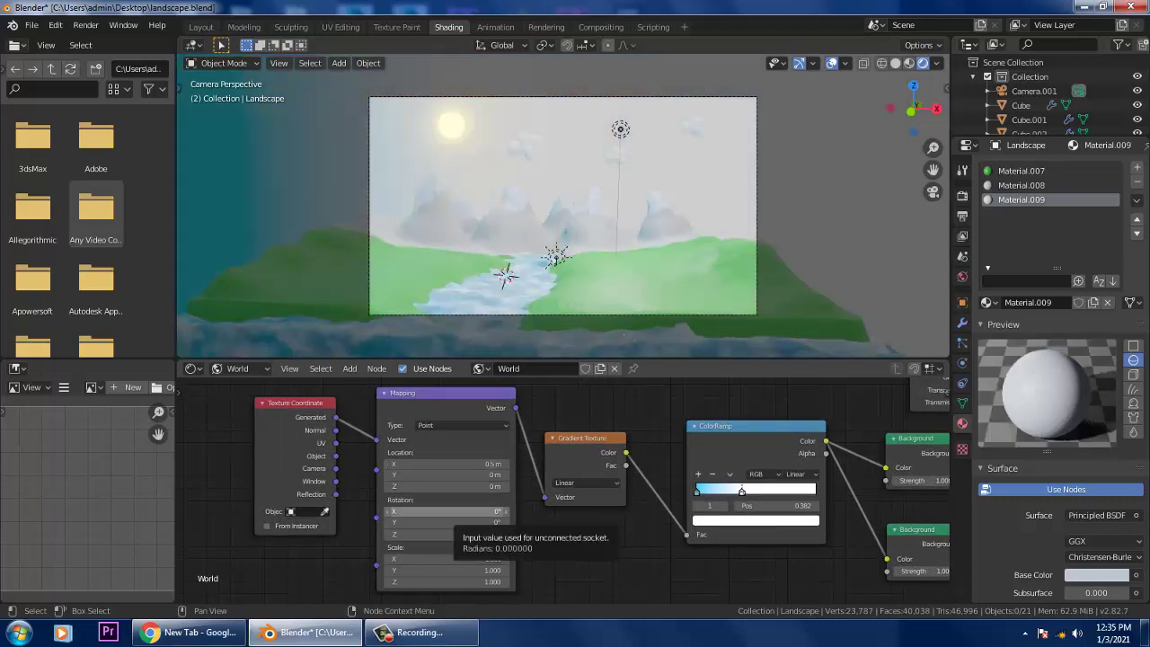
left_click(456, 498)
left_click(456, 486)
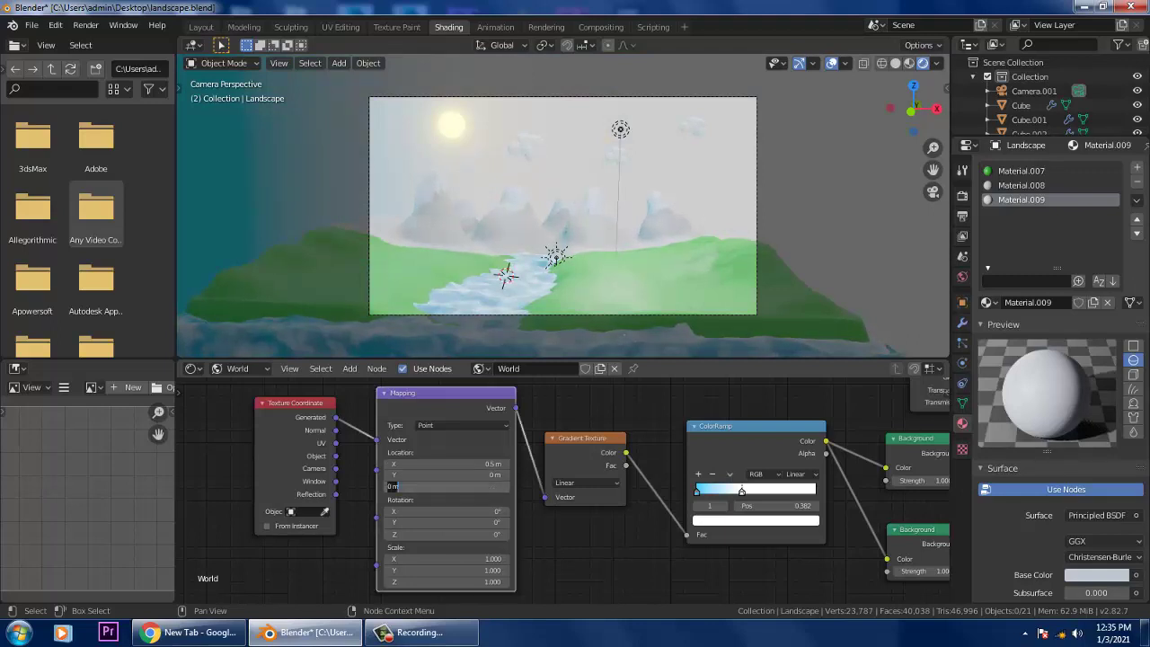
key("BackSpace")
type("-1.4")
key("Return")
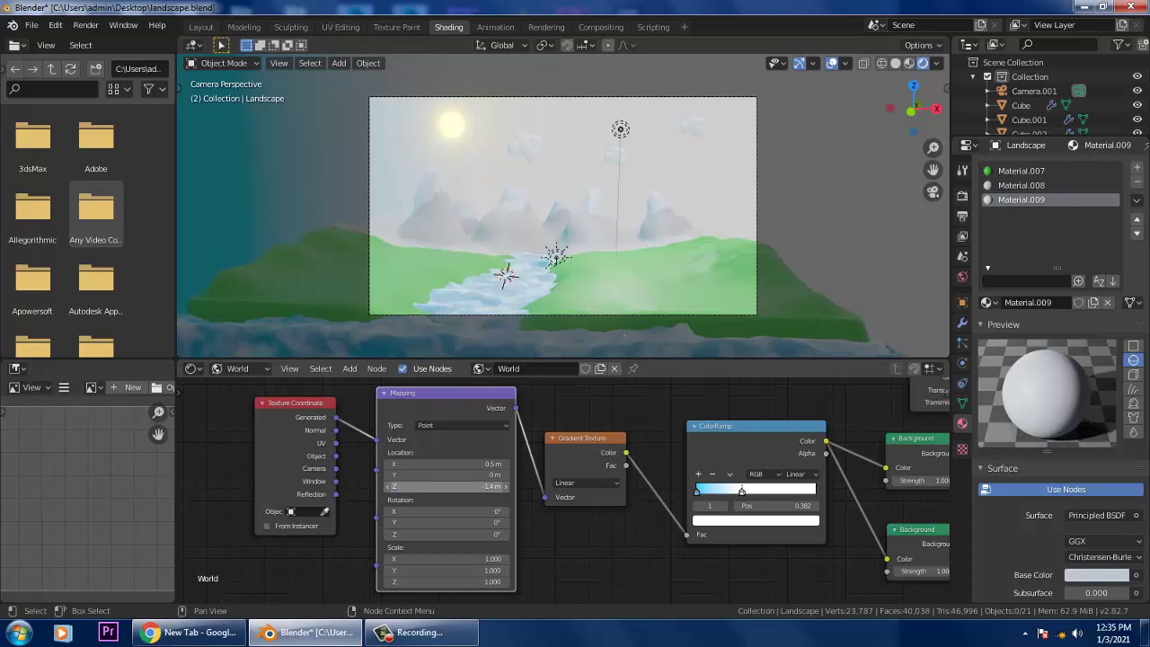
Step: Set the Mapping node's rotation to 90° on Z and -20° on X
left_click(456, 534)
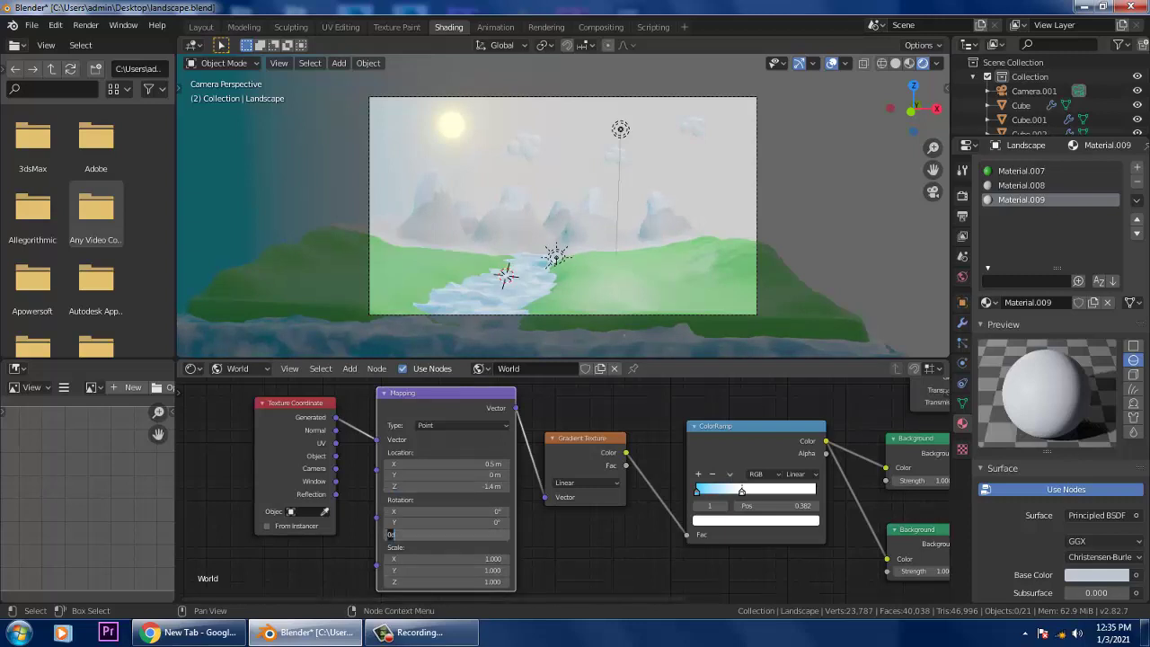
key("BackSpace")
type("90")
key("Return")
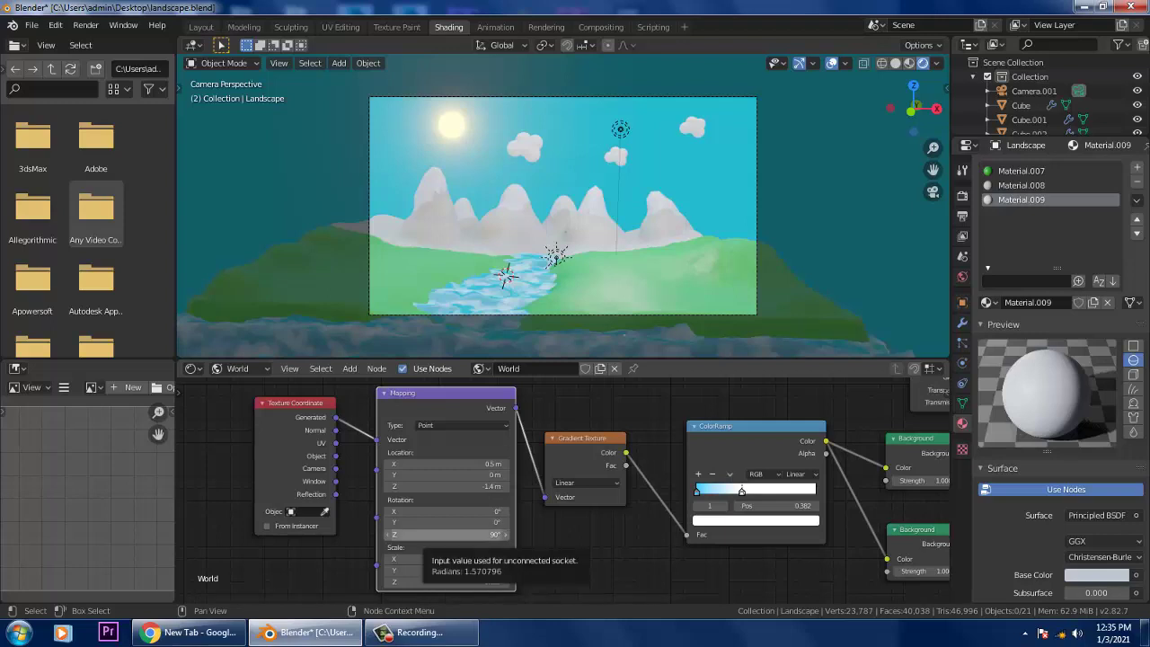
left_click(447, 511)
type("-20")
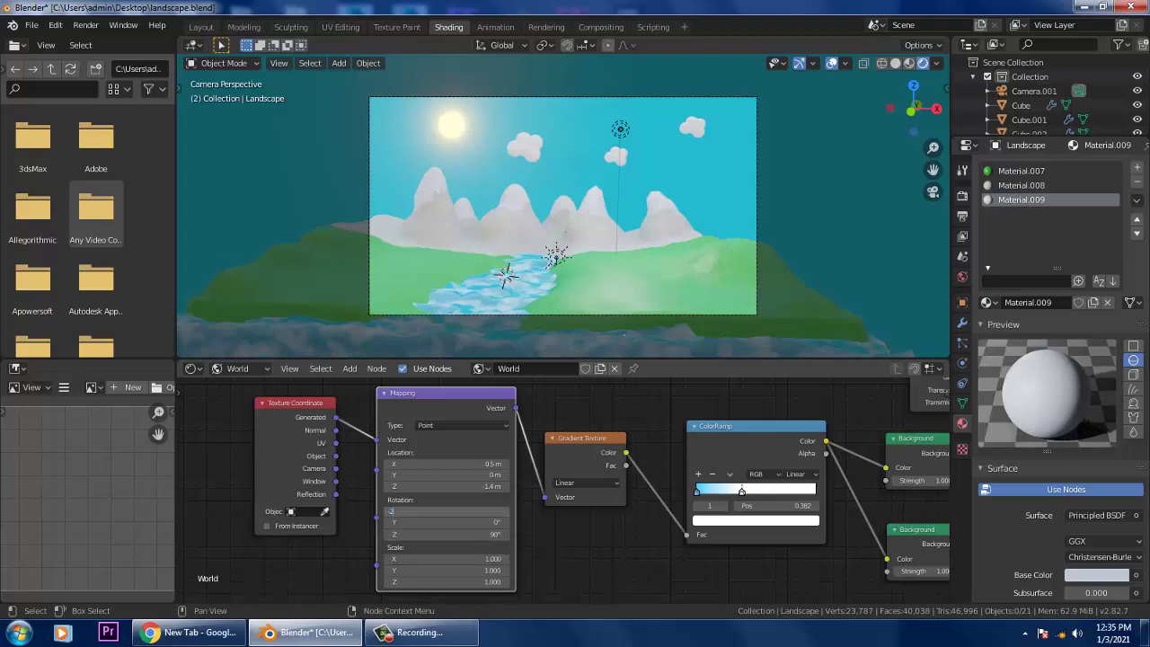
key("Return")
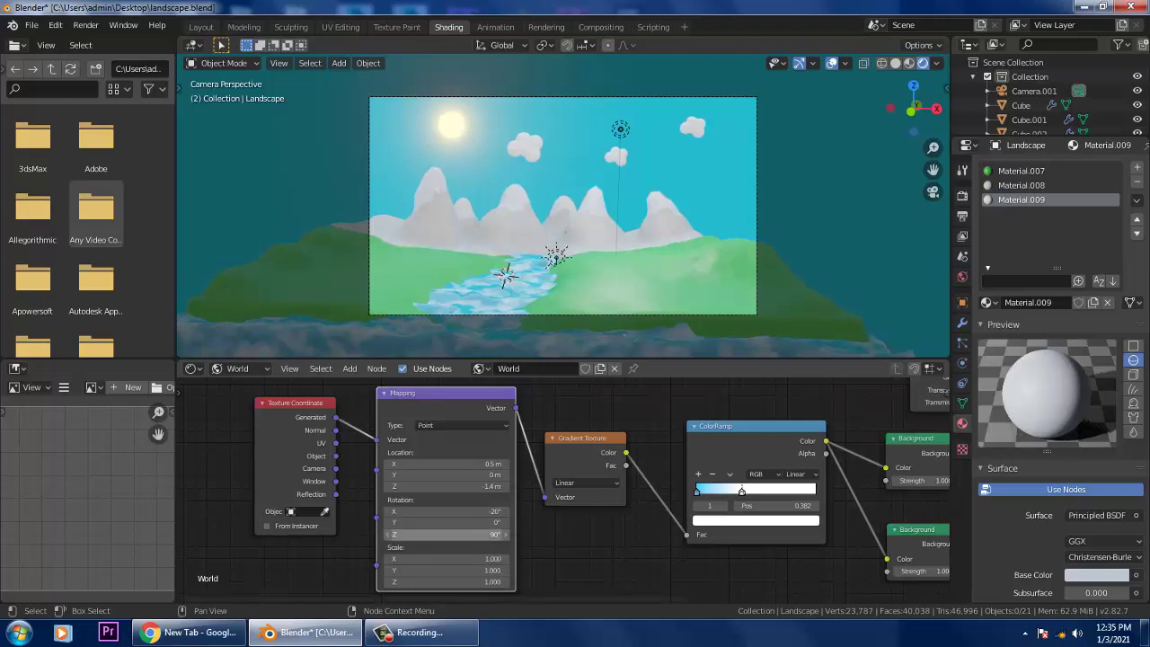
Step: Try an X location of 0.6 m on the Mapping node and undo the change
left_click(447, 464)
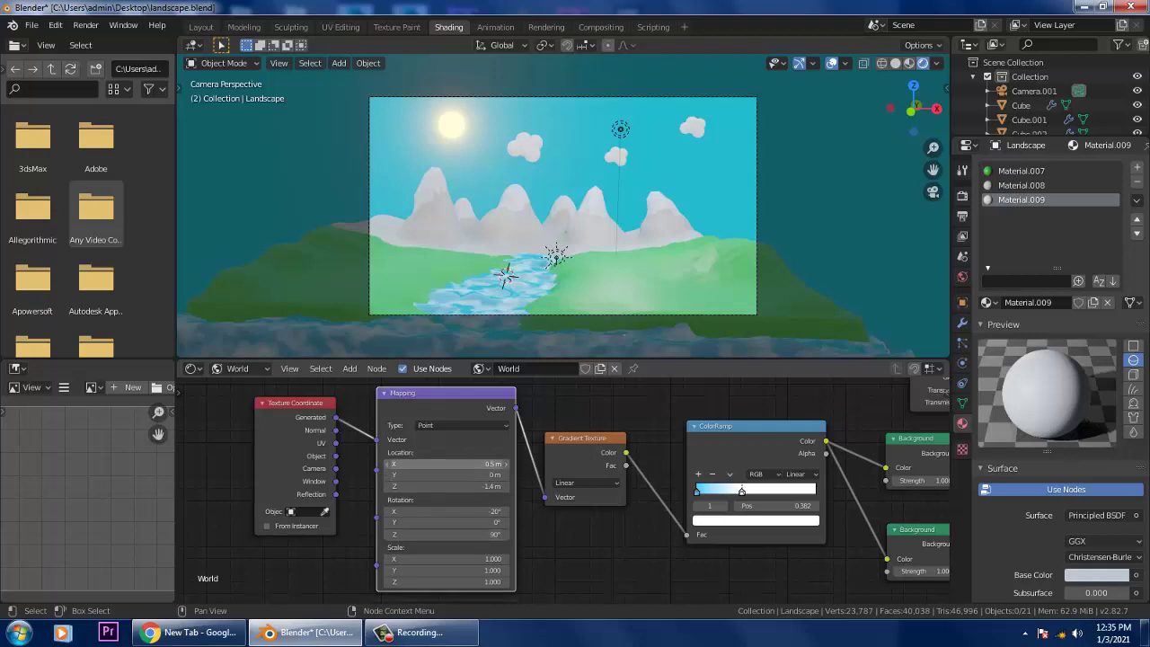
type("6")
key("Return")
left_click_drag(448, 465, 431, 465)
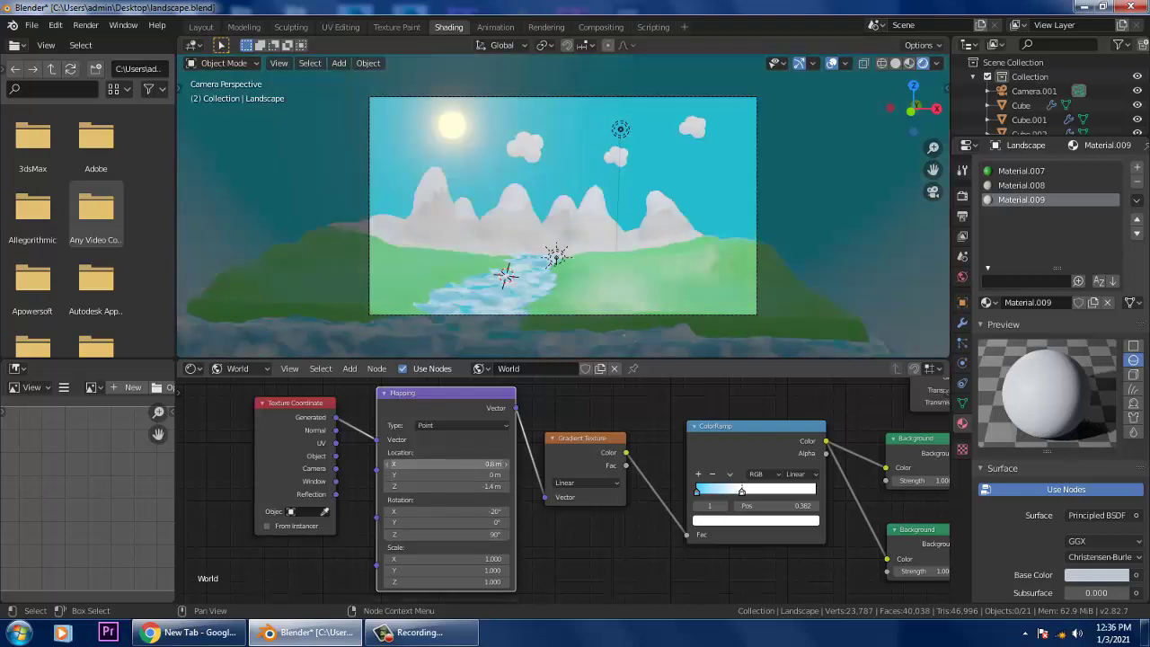
key("ctrl+z")
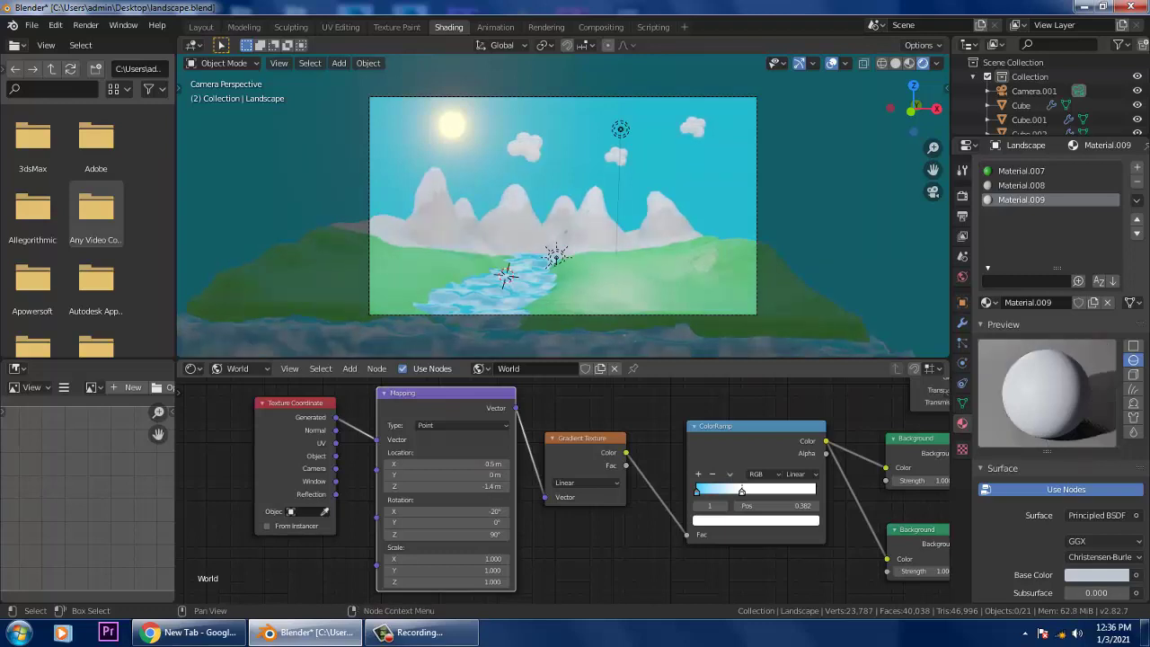
Step: Shift the ColorRamp's white stop away from the blue one and try Mapping rotations of about -56.5° on X and 163° on Z
left_click_drag(742, 492, 765, 491)
mouse_move(696, 491)
left_mouse_down()
mouse_move(749, 491)
mouse_move(696, 492)
left_mouse_up()
left_click_drag(448, 535, 534, 534)
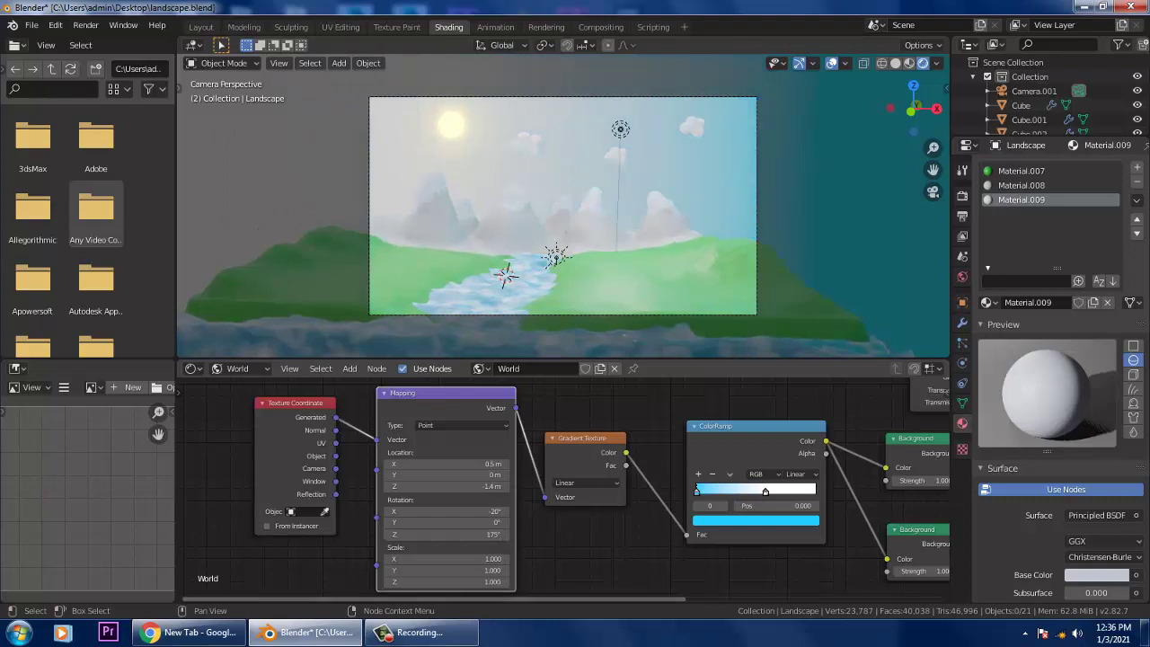
left_click_drag(446, 511, 436, 534)
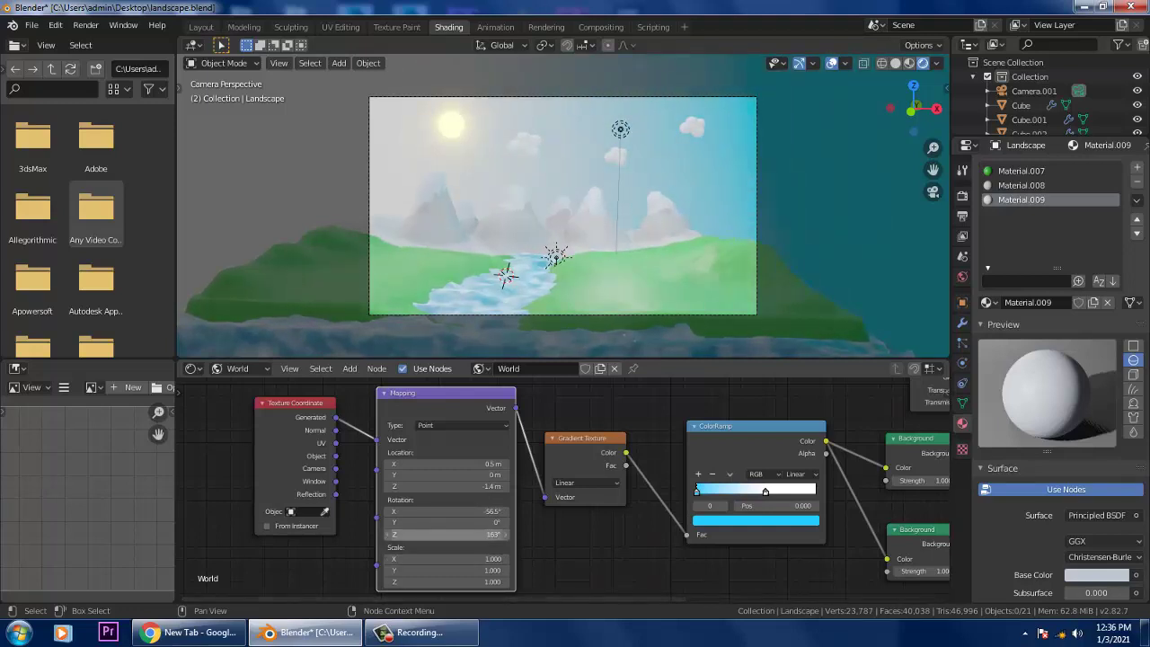
Step: Try a Z rotation of 180° on the Mapping node and reduce it to about 144°
left_click(440, 535)
type("180")
key("Return")
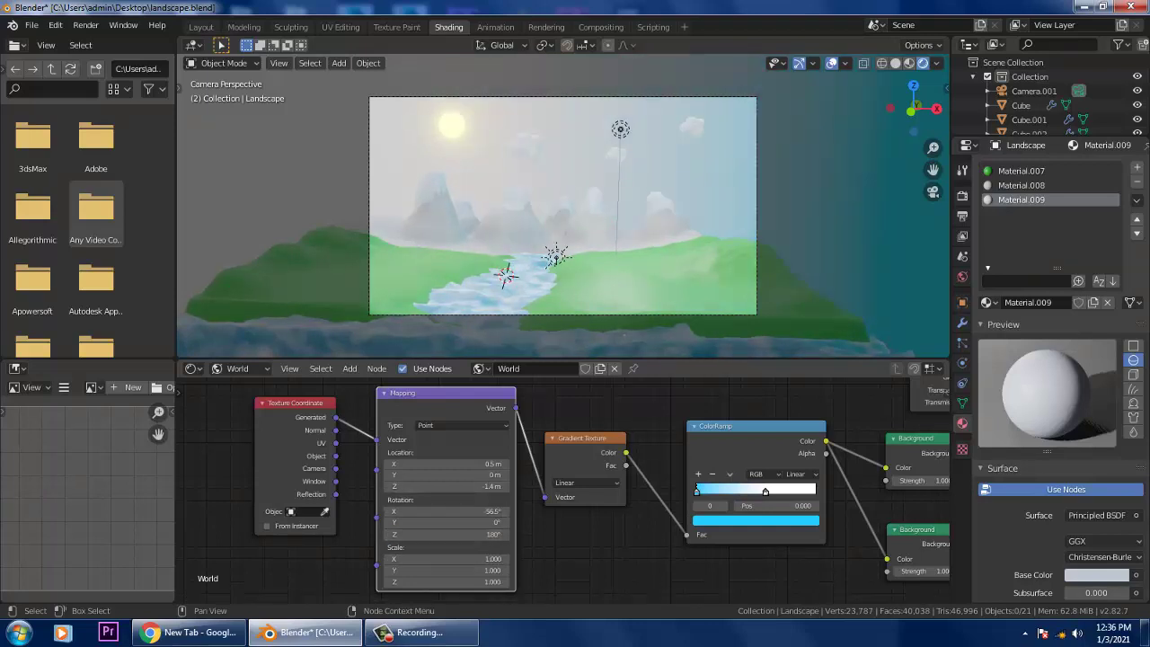
left_click_drag(446, 534, 411, 534)
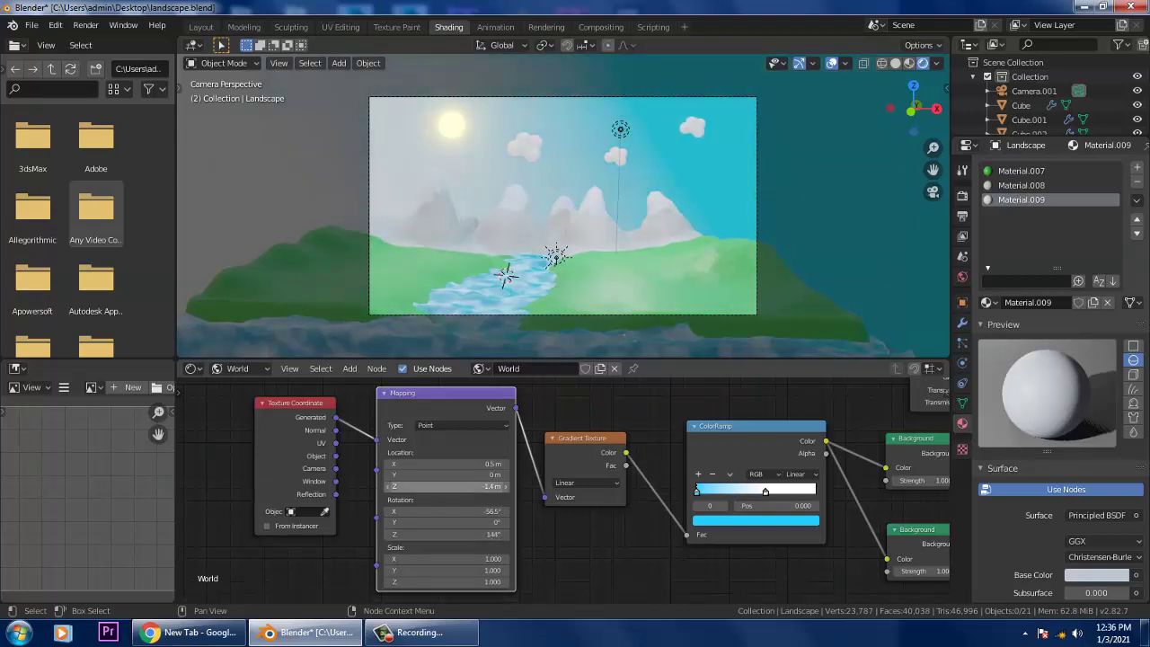
Step: Try different Z and X location values on the Mapping node and undo the changes
left_click_drag(447, 486, 453, 464)
key("ctrl+z")
key("ctrl+z")
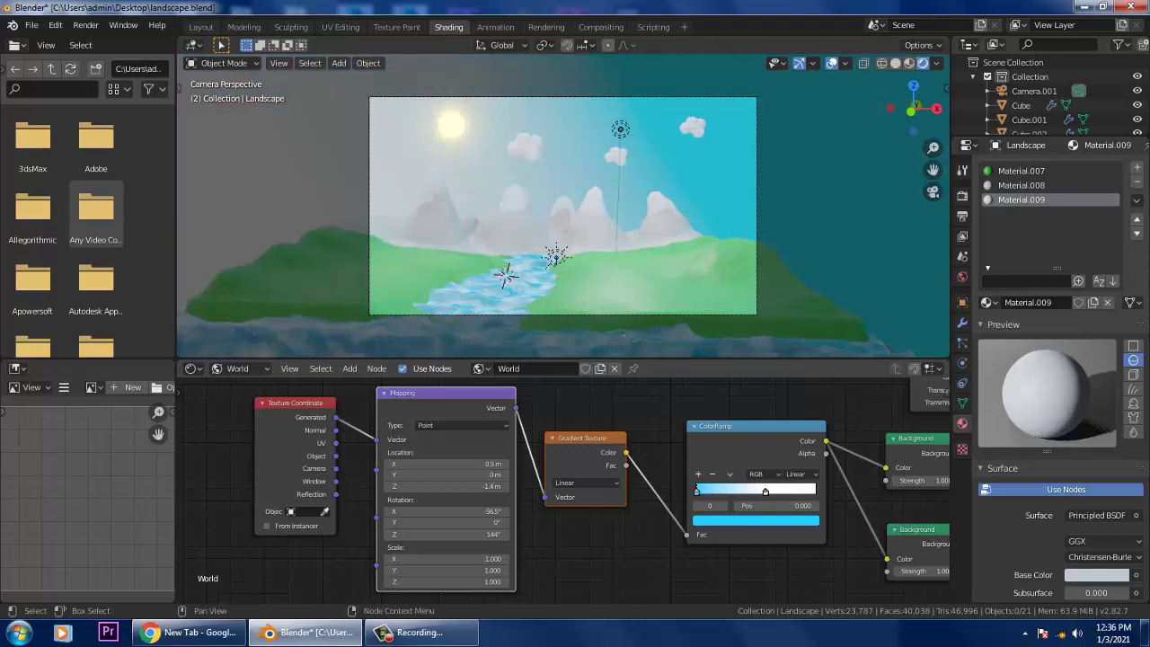
Step: Move the ColorRamp's white stop to about position 0.764 and set the Mapping node's Z rotation to 90°
left_click_drag(765, 491, 788, 490)
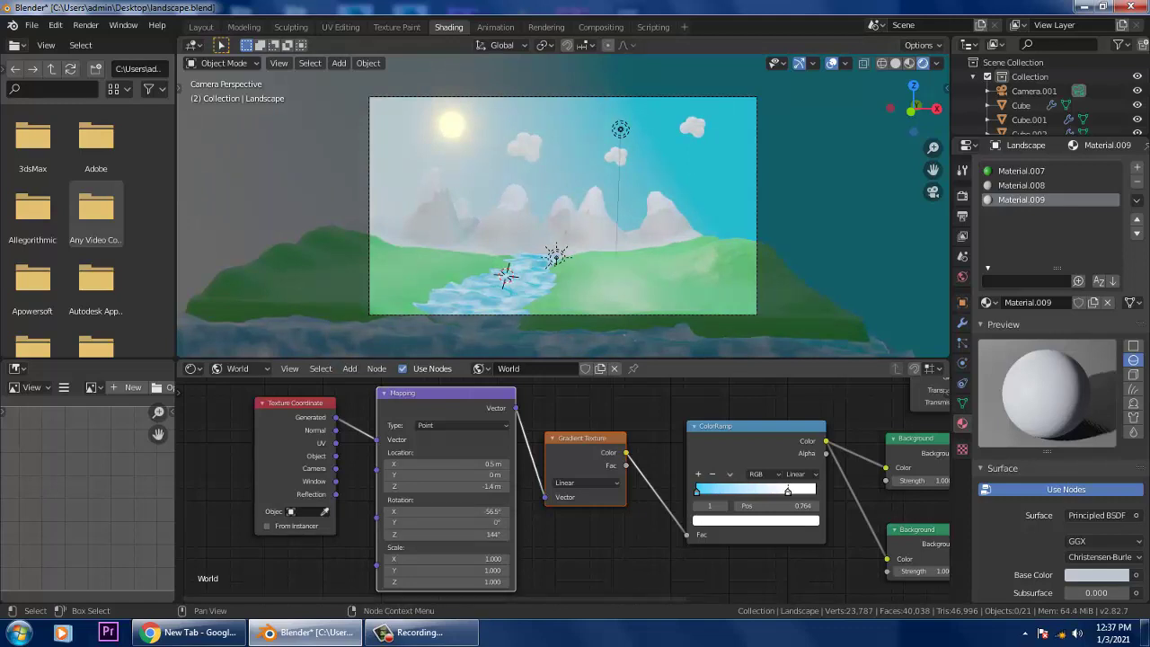
left_click_drag(448, 535, 473, 535)
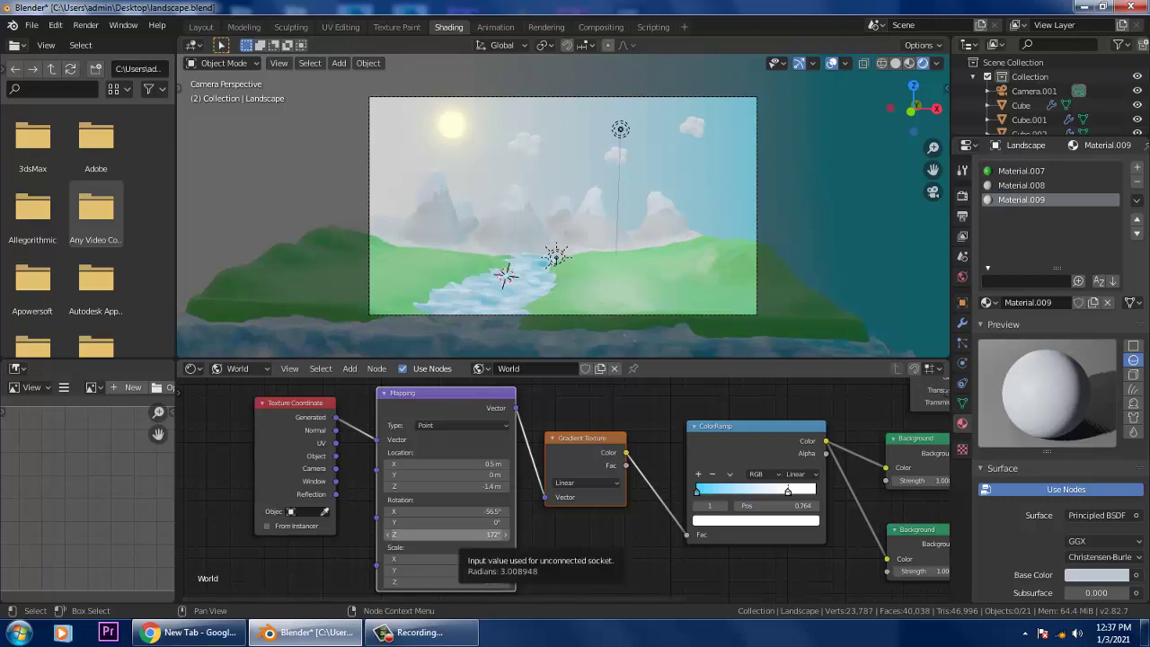
left_click(473, 535)
type("90")
key("Return")
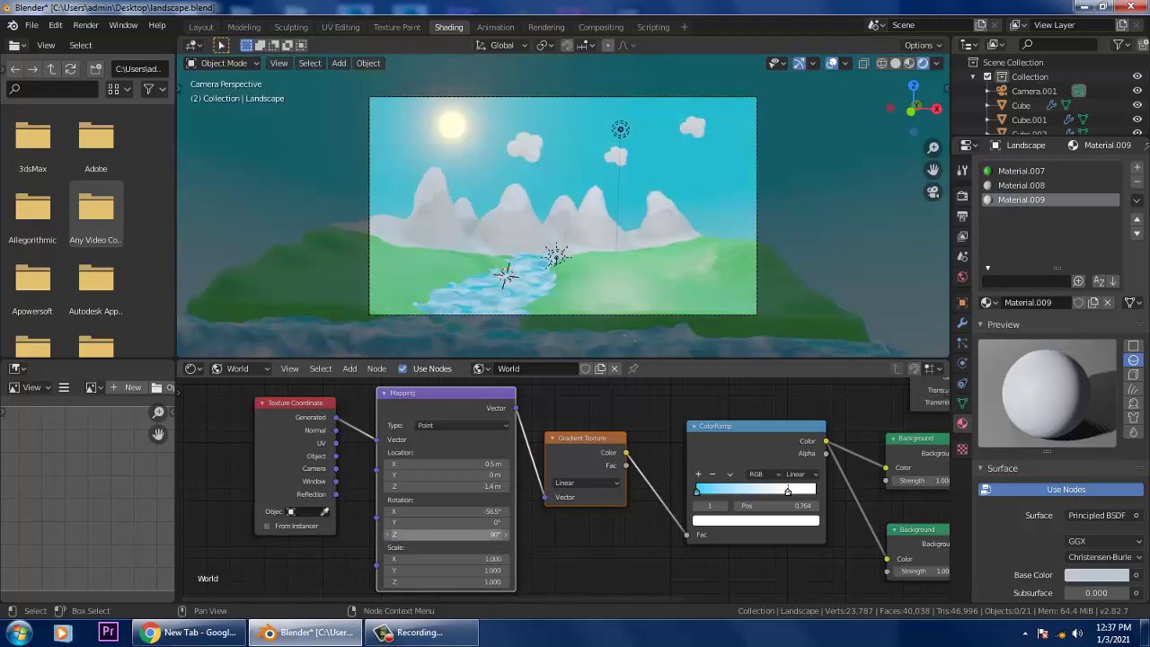
Step: Set the Mapping node's rotation to -90° on Z and about 109° on X
left_click(458, 534)
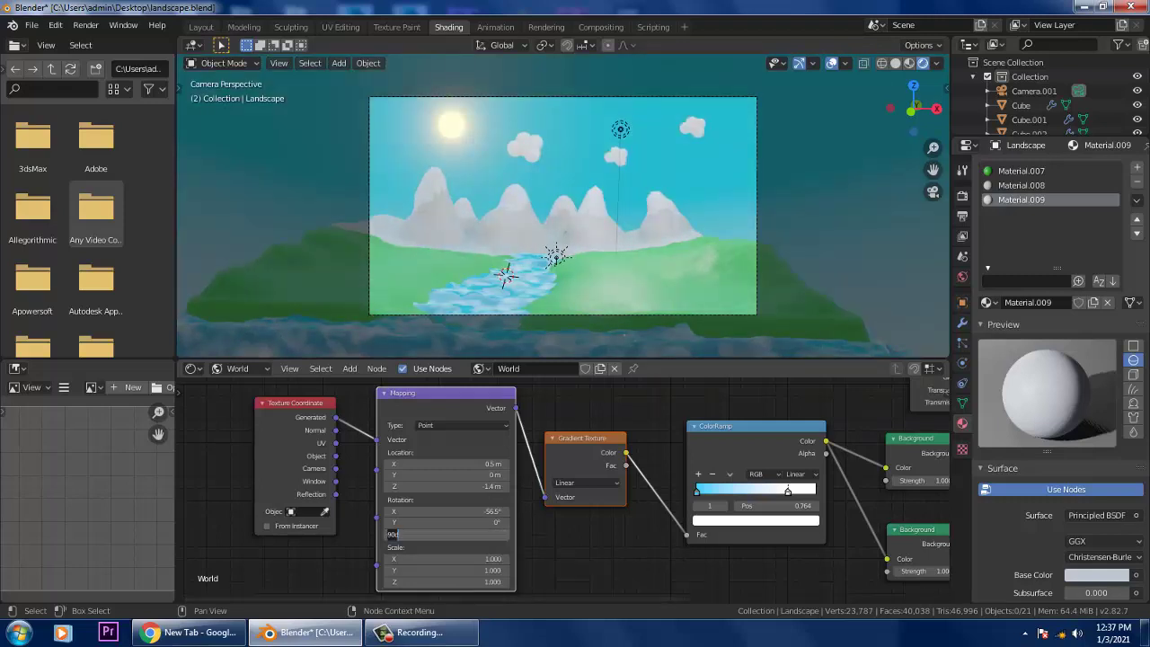
type("-90")
key("Return")
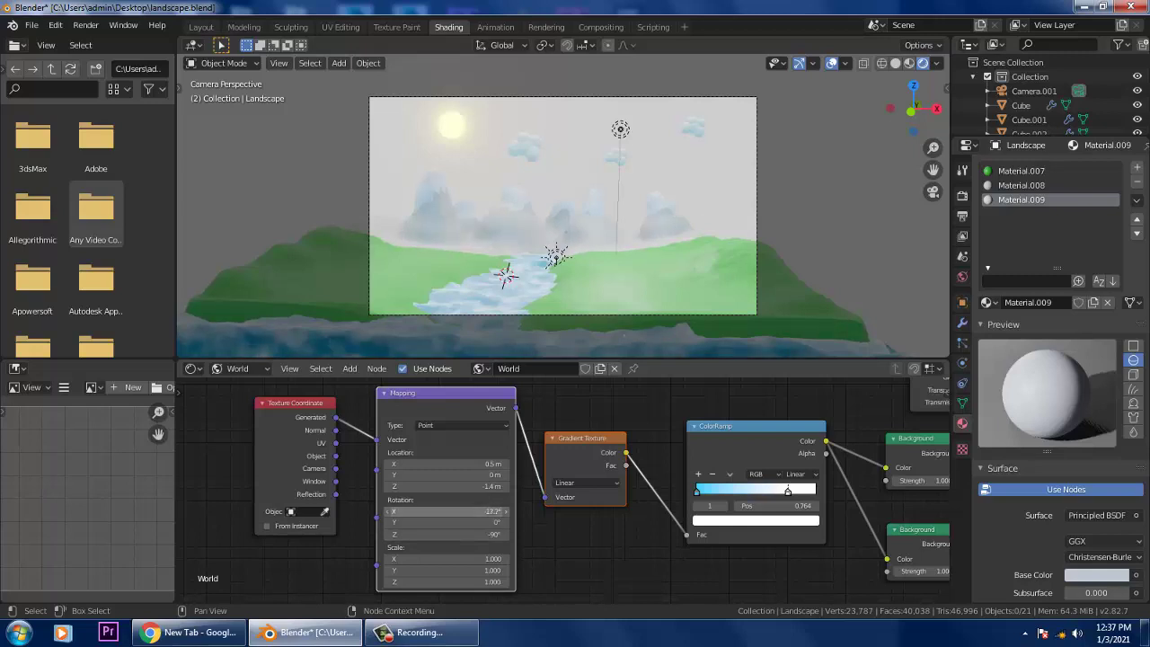
left_click_drag(446, 511, 418, 511)
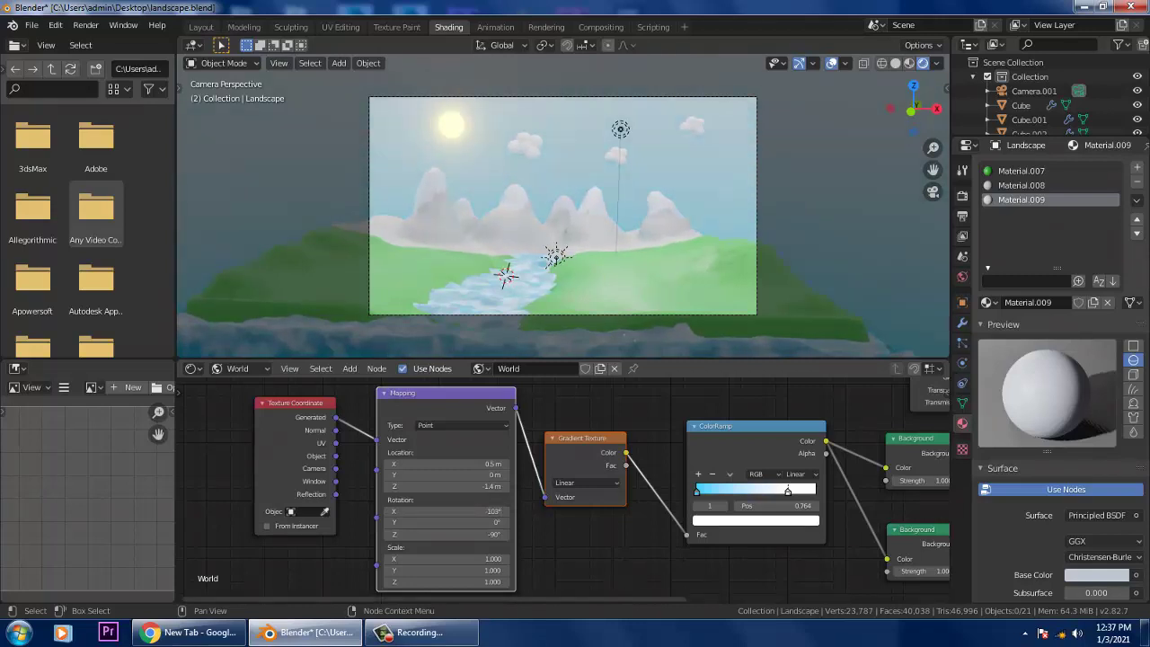
left_click(446, 511)
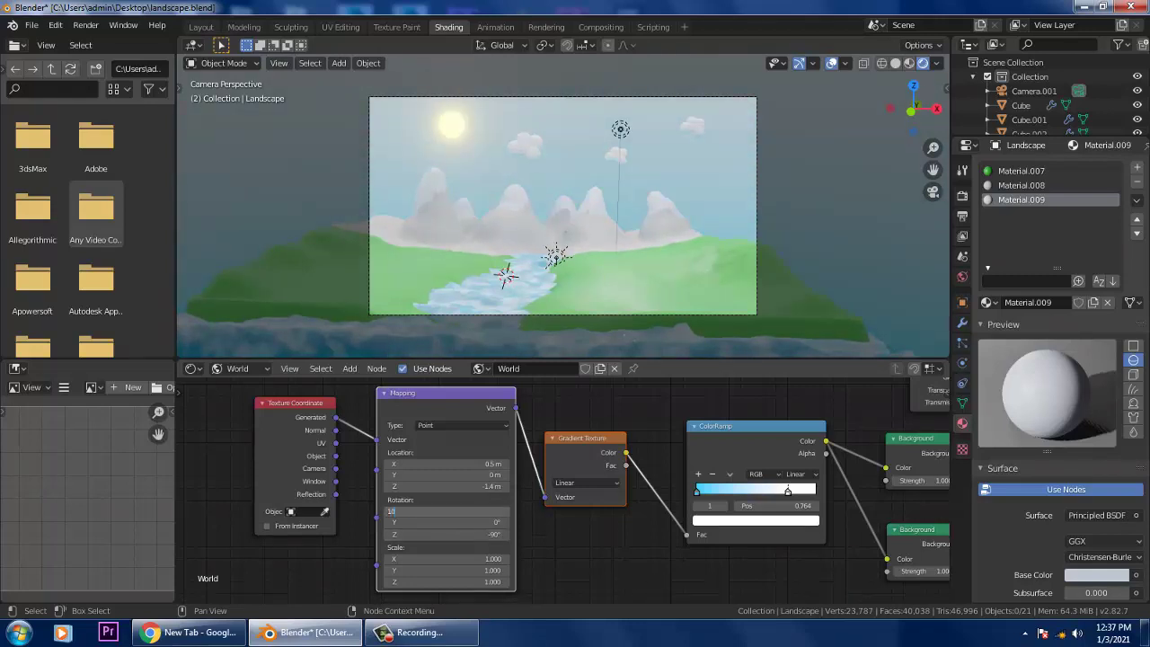
key("Return")
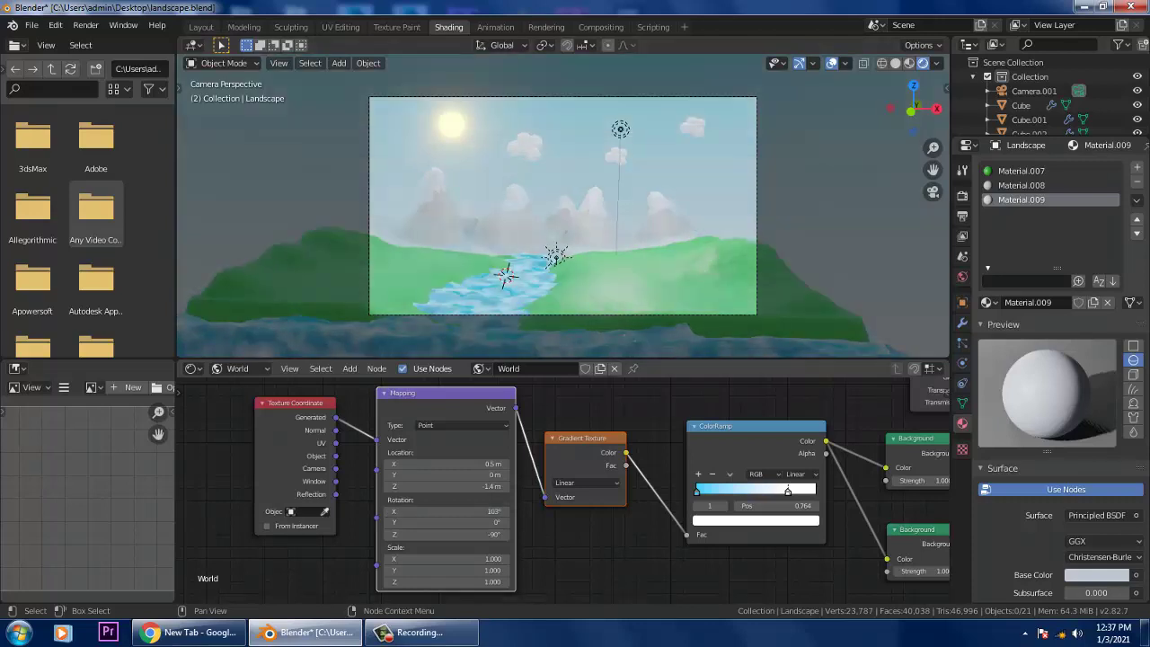
left_click_drag(446, 512, 458, 511)
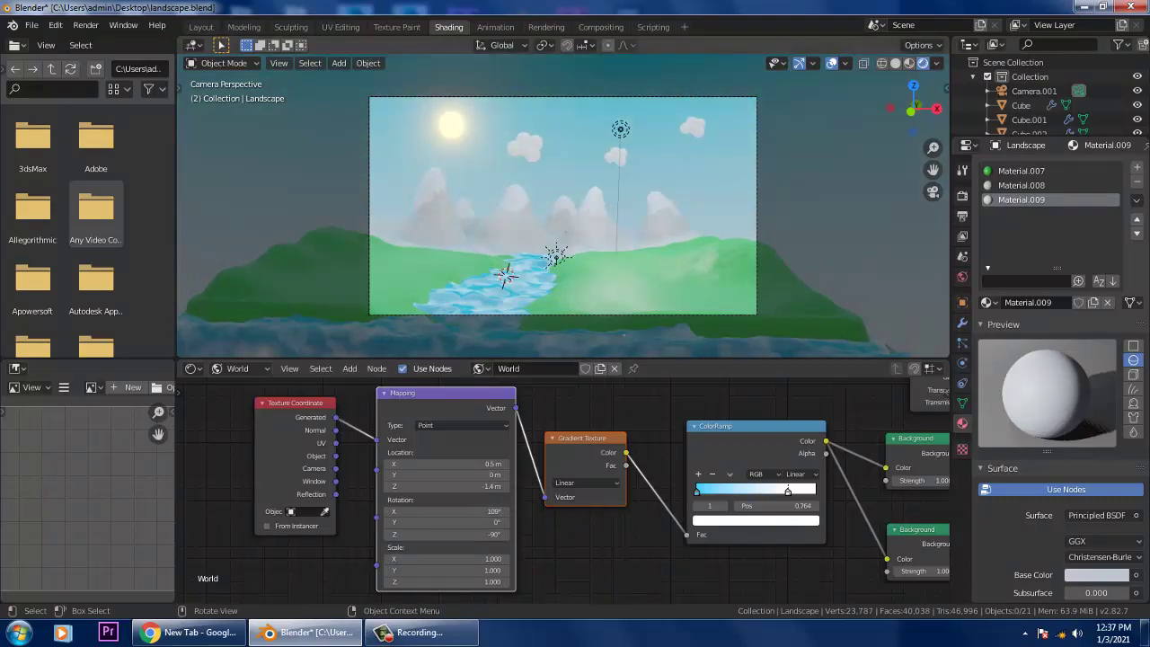
Step: Space out the node chain by moving the Mapping and Texture Coordinate nodes away from the Gradient Texture and nudging the ColorRamp
middle_click_drag(723, 433, 624, 475)
scroll(513, 473, "down", 3)
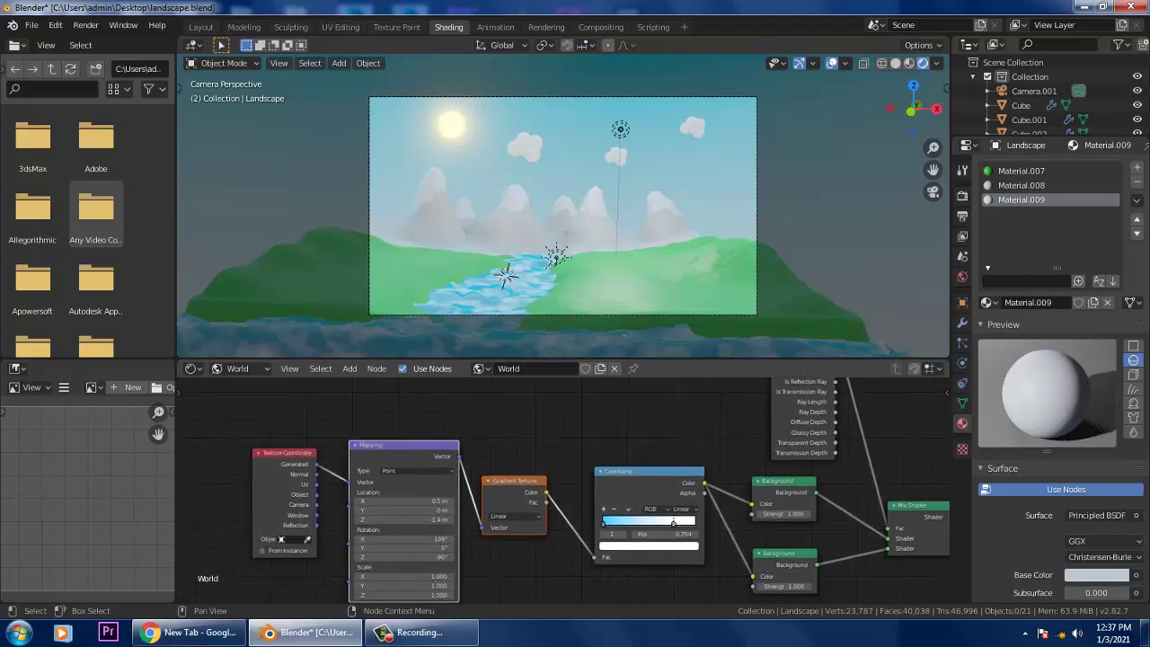
mouse_move(625, 472)
left_mouse_down()
mouse_move(623, 455)
mouse_move(622, 468)
left_mouse_up()
left_click(404, 446)
left_click_drag(404, 446, 385, 446)
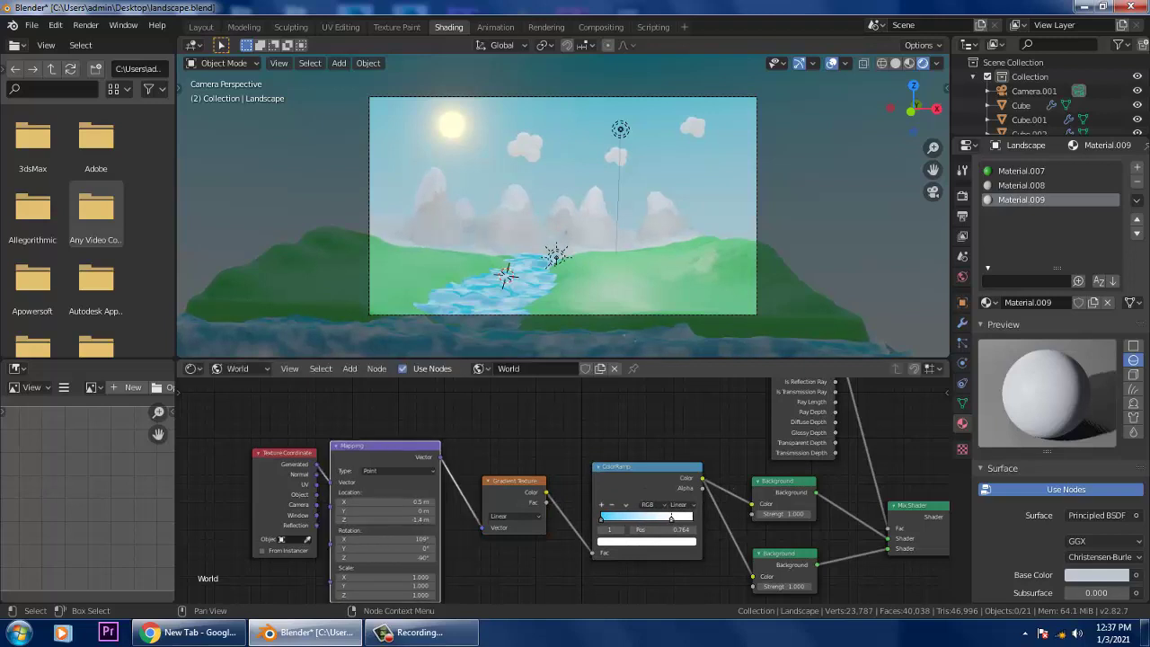
left_click_drag(288, 454, 261, 448)
Step: Try a different strength on the upper Background node and undo the change
middle_click_drag(653, 505, 503, 498)
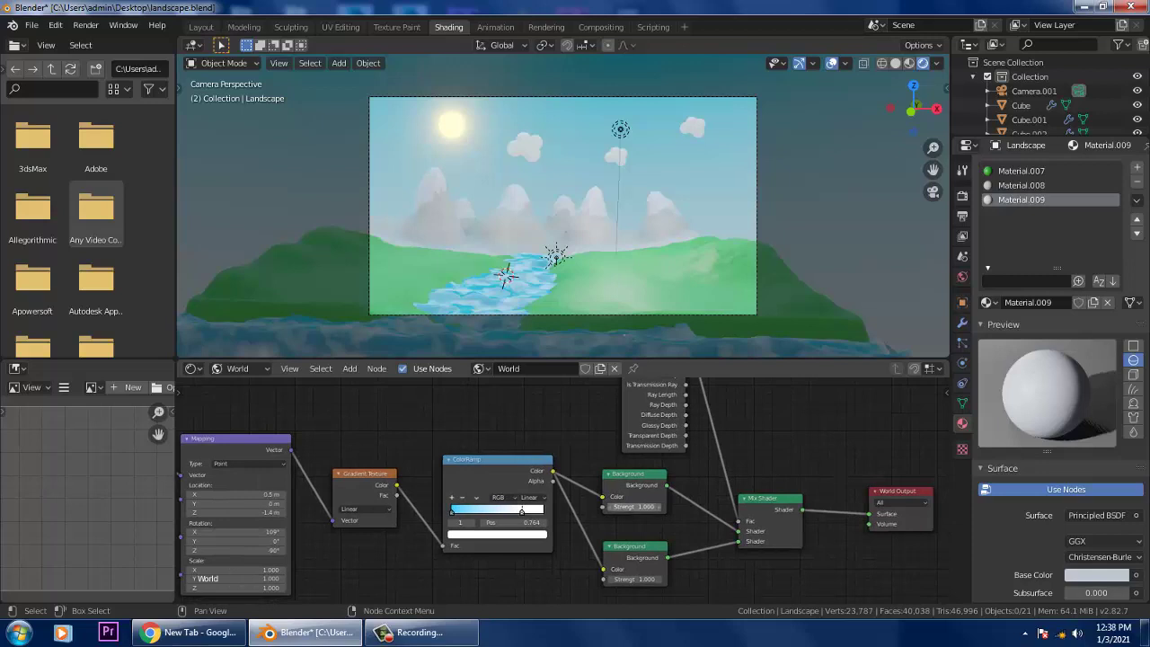
left_click_drag(634, 507, 665, 507)
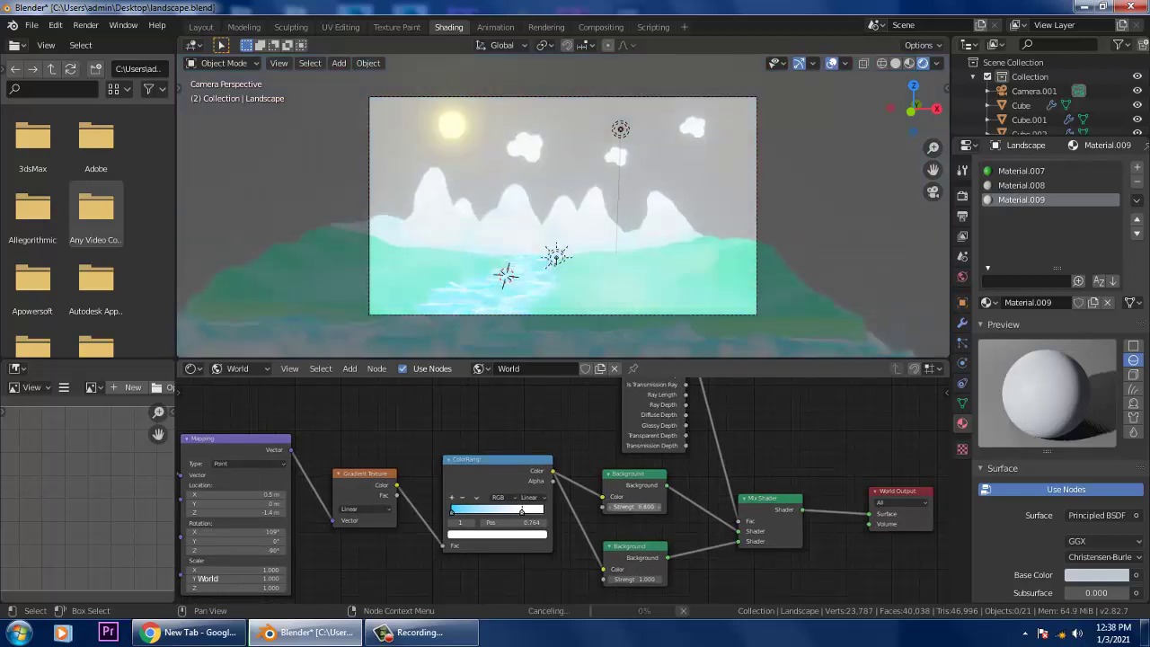
key("ctrl+z")
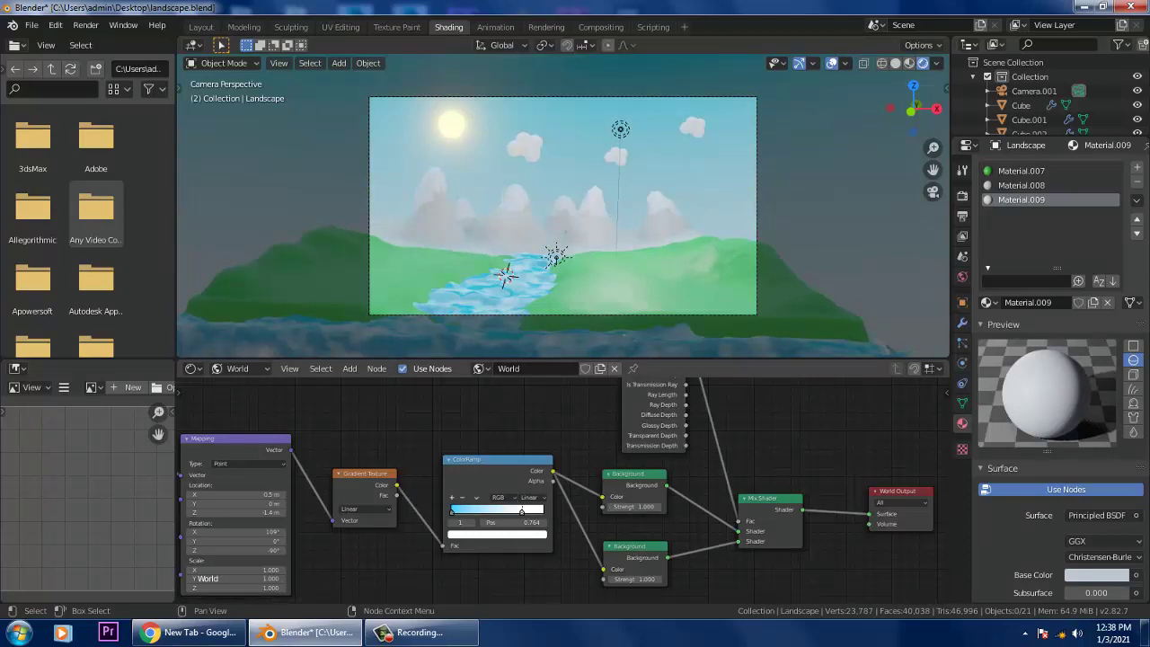
middle_click_drag(575, 476, 527, 553)
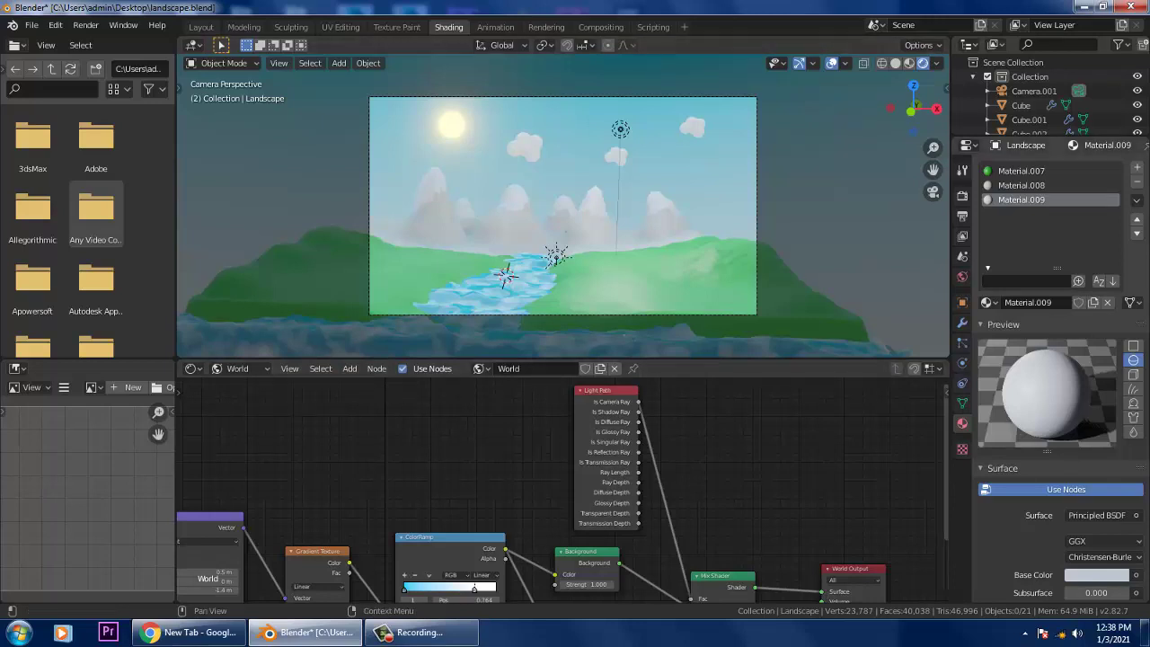
Step: Try a horizontal lens shift of -0.030 on the scene camera and undo the change
left_click(963, 196)
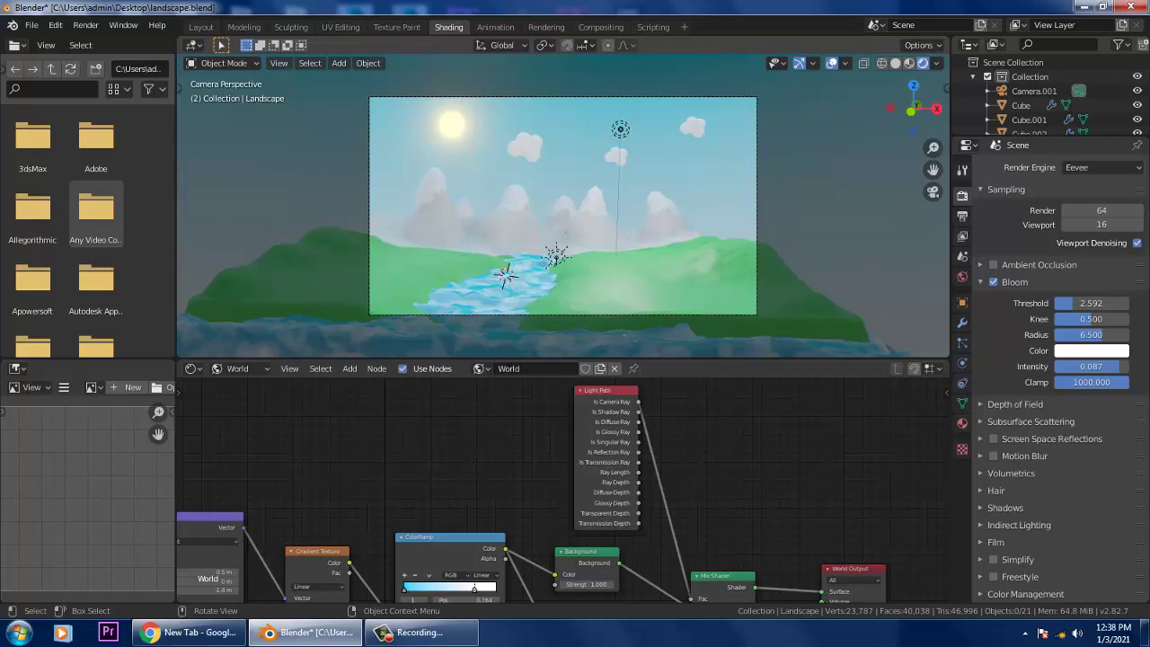
middle_click_drag(565, 232, 646, 258)
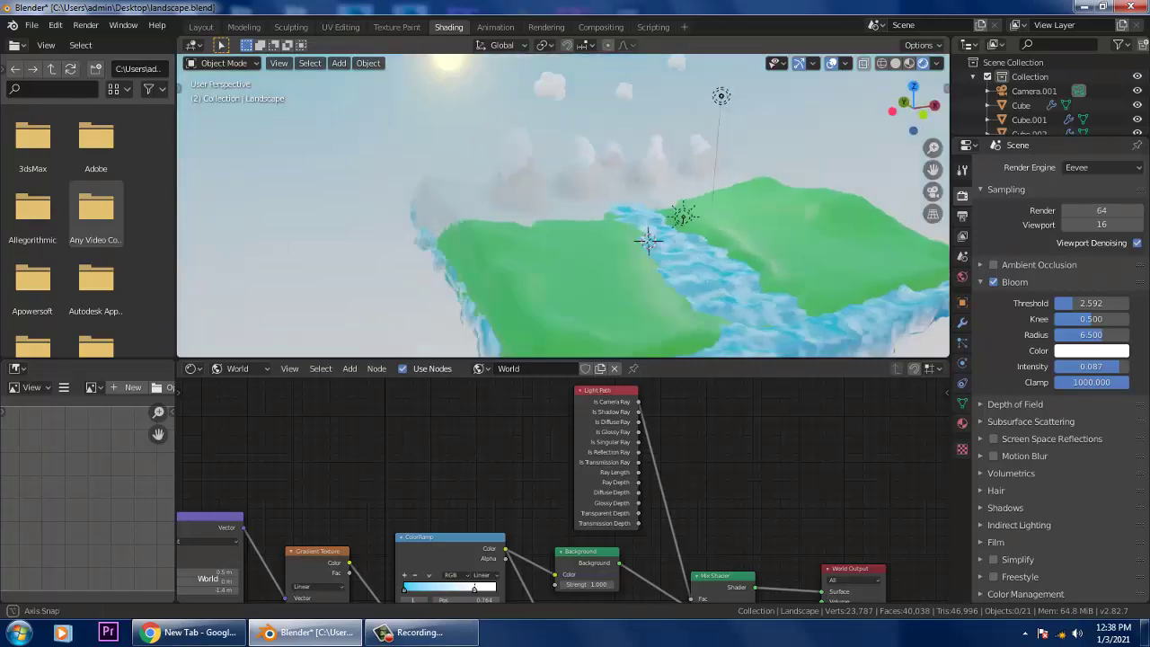
scroll(647, 259, "down", 3)
left_click(889, 269)
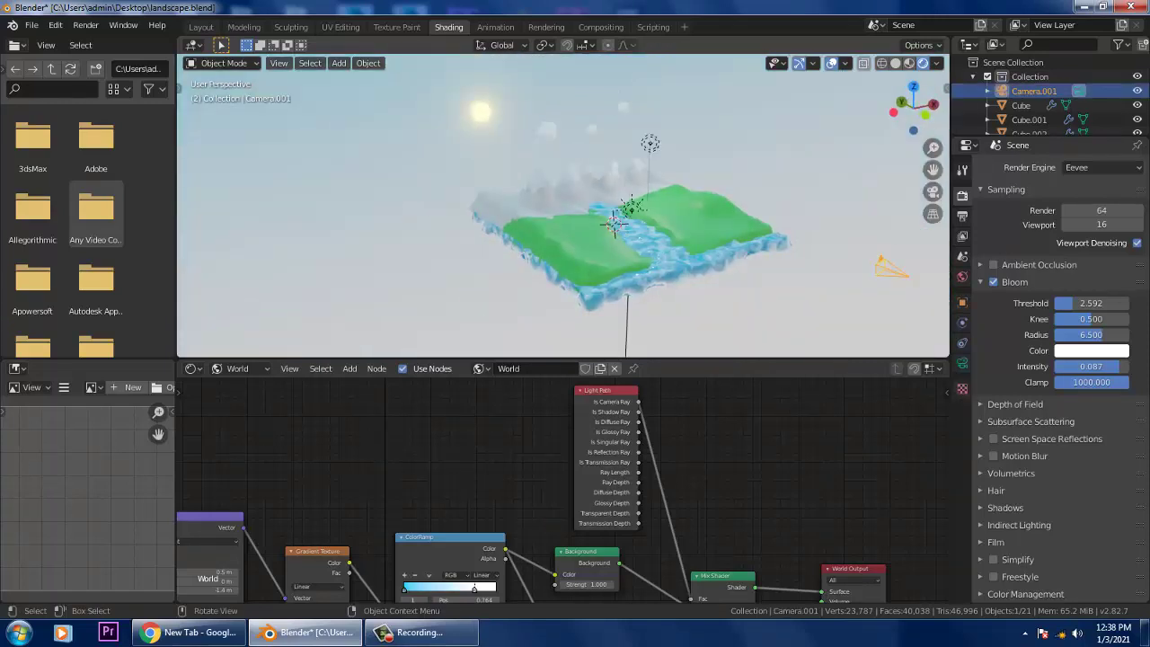
left_click(962, 363)
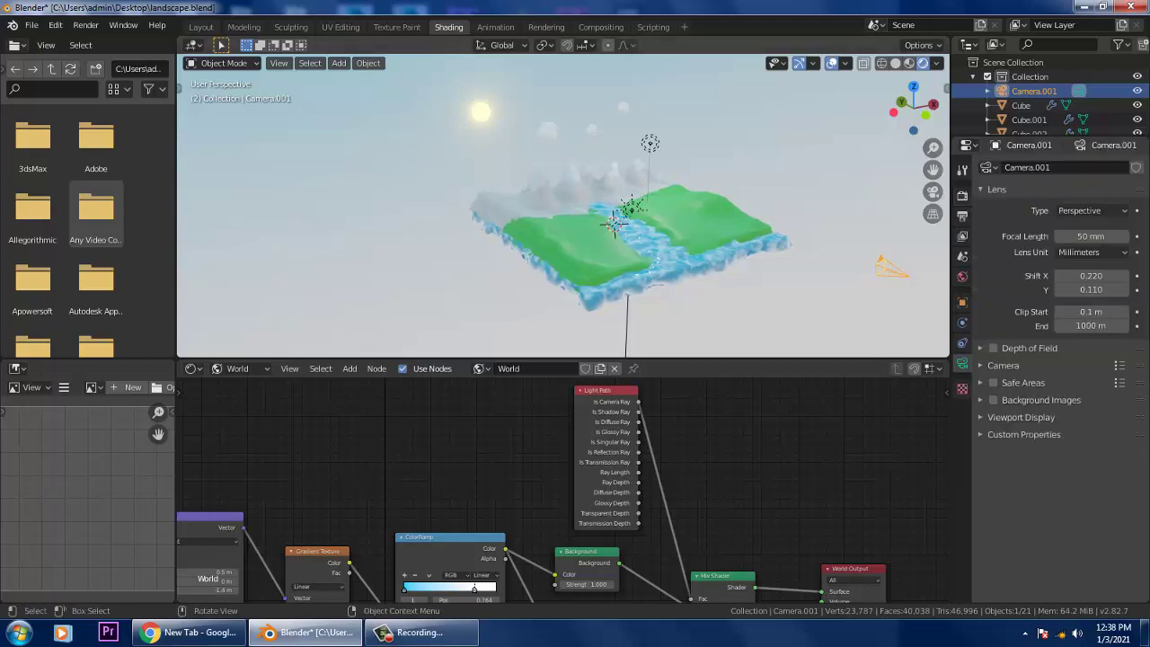
key("KP_0")
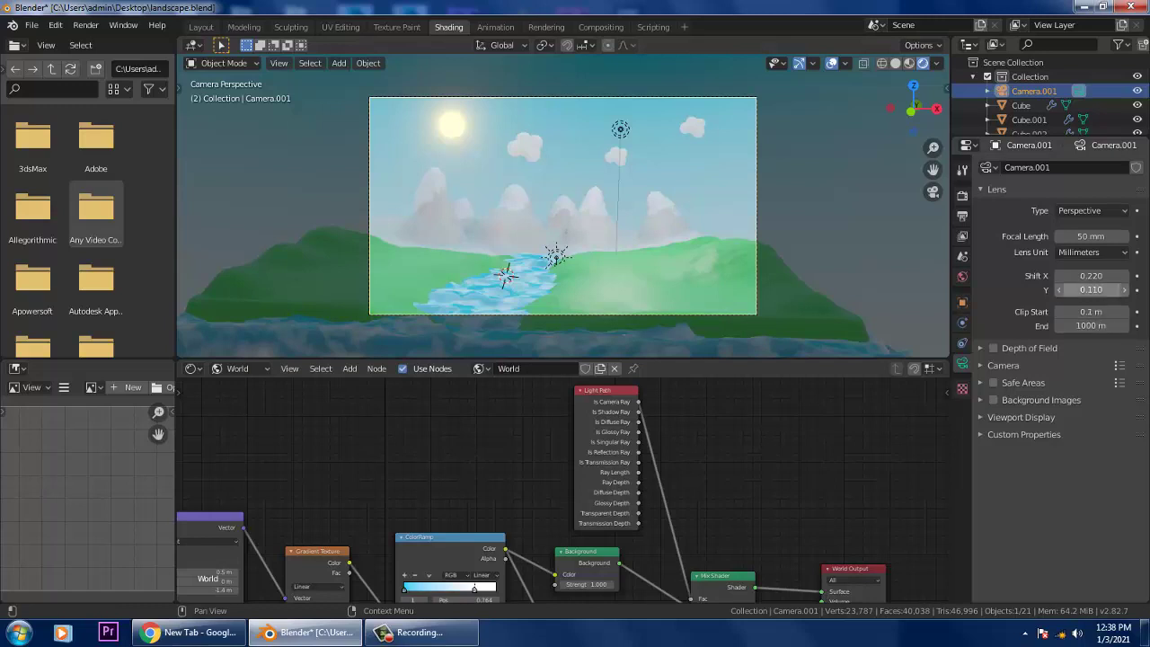
mouse_move(1090, 276)
left_mouse_down()
mouse_move(1147, 276)
mouse_move(1018, 276)
mouse_move(1148, 276)
mouse_move(1076, 276)
left_mouse_up()
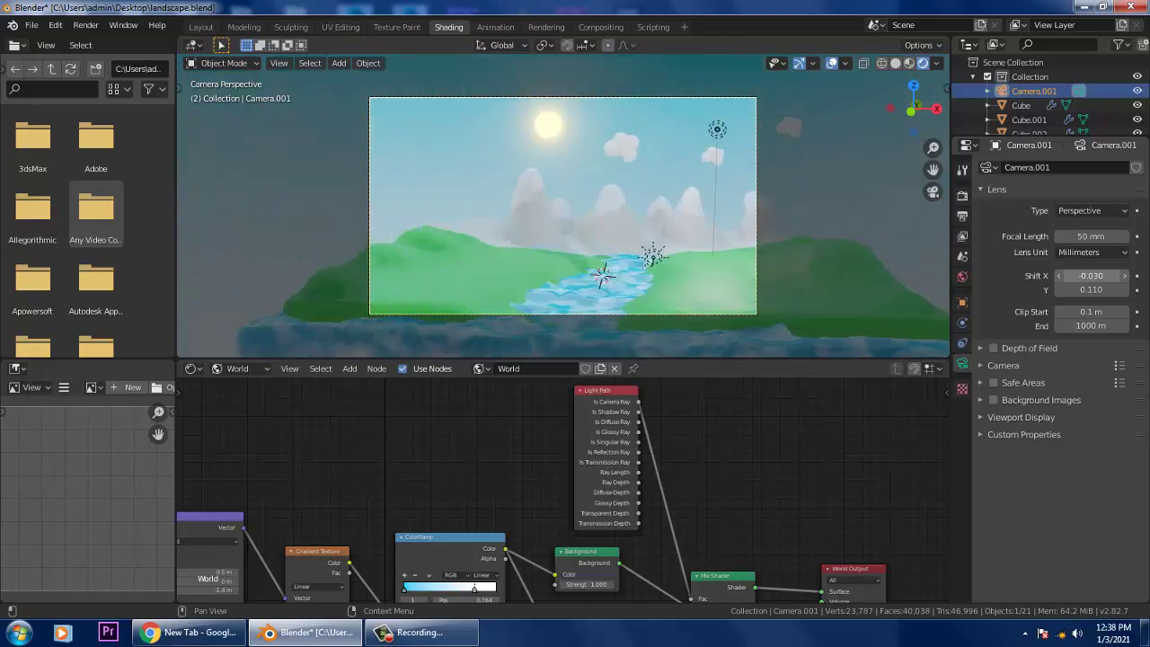
key("ctrl+z")
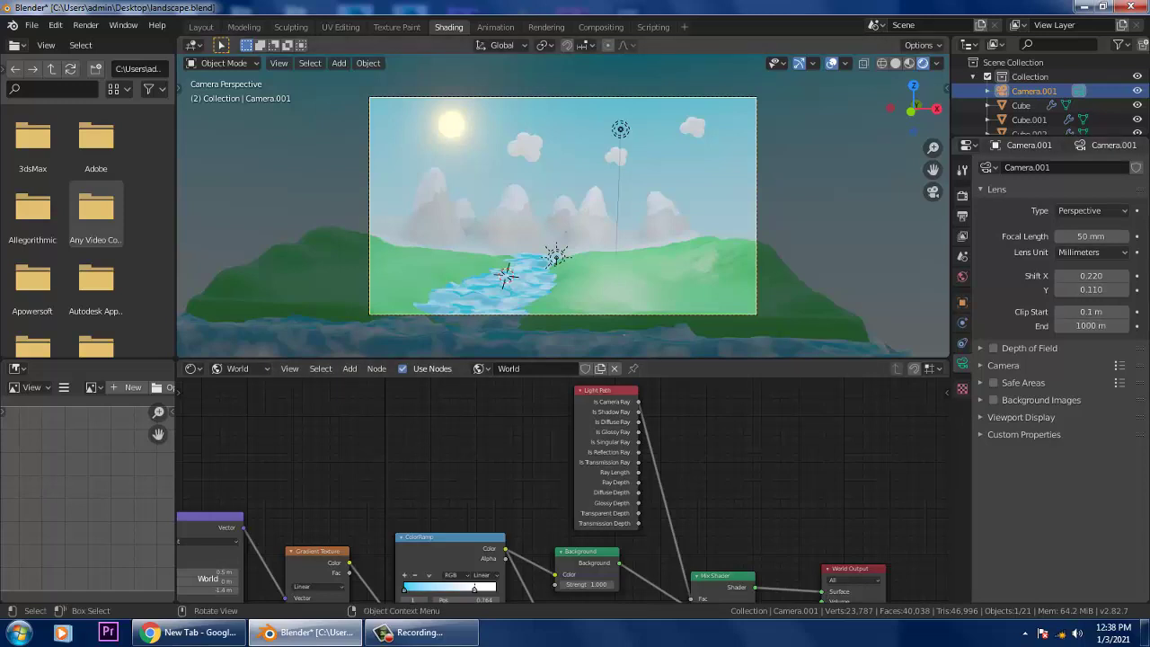
Step: Switch the shader editor from World to Object shaders and show the 3D view in Material Preview shading
middle_click_drag(548, 202, 479, 196)
scroll(499, 268, "up", 5)
scroll(539, 205, "down", 6)
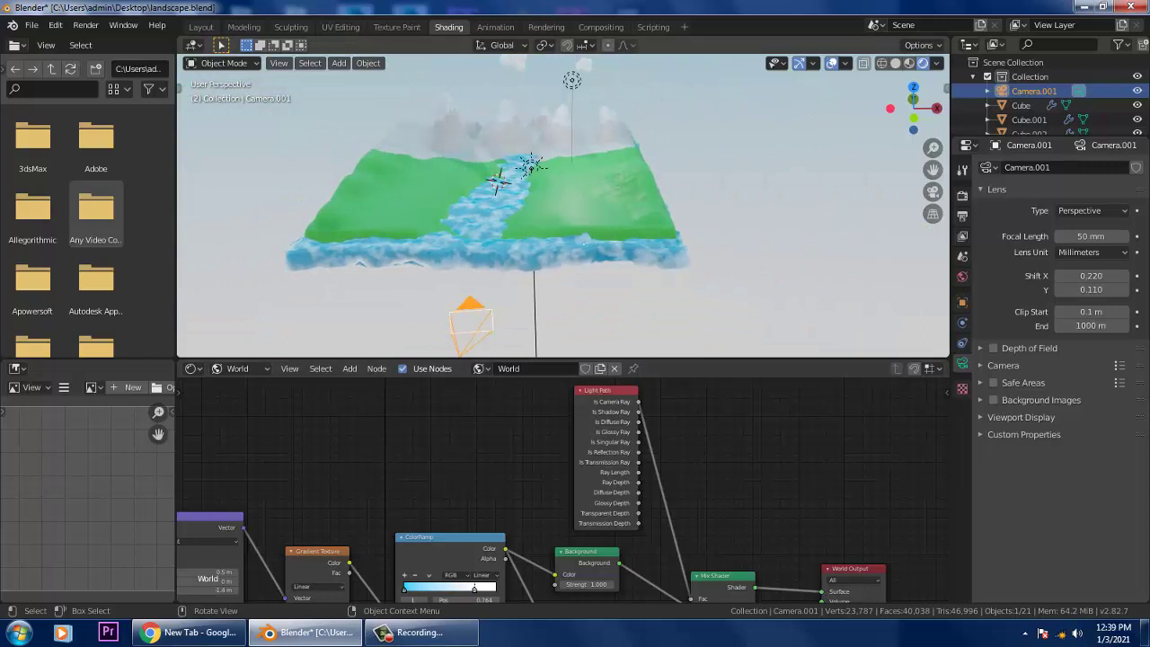
left_click(238, 369)
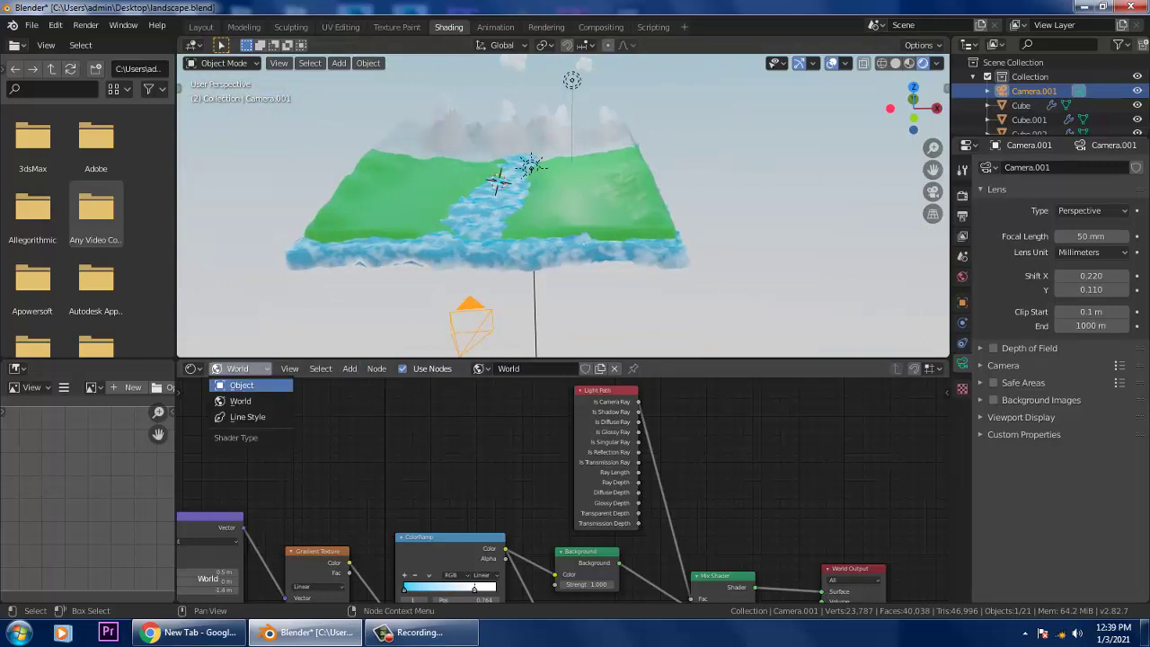
left_click(242, 384)
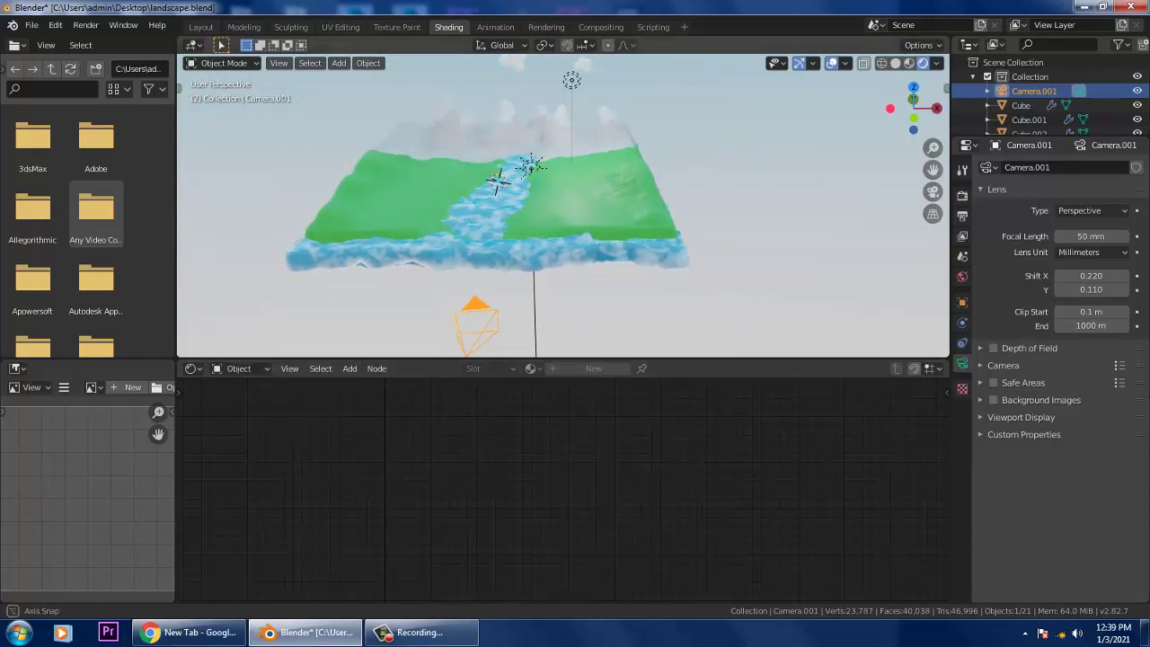
scroll(563, 206, "up", 4)
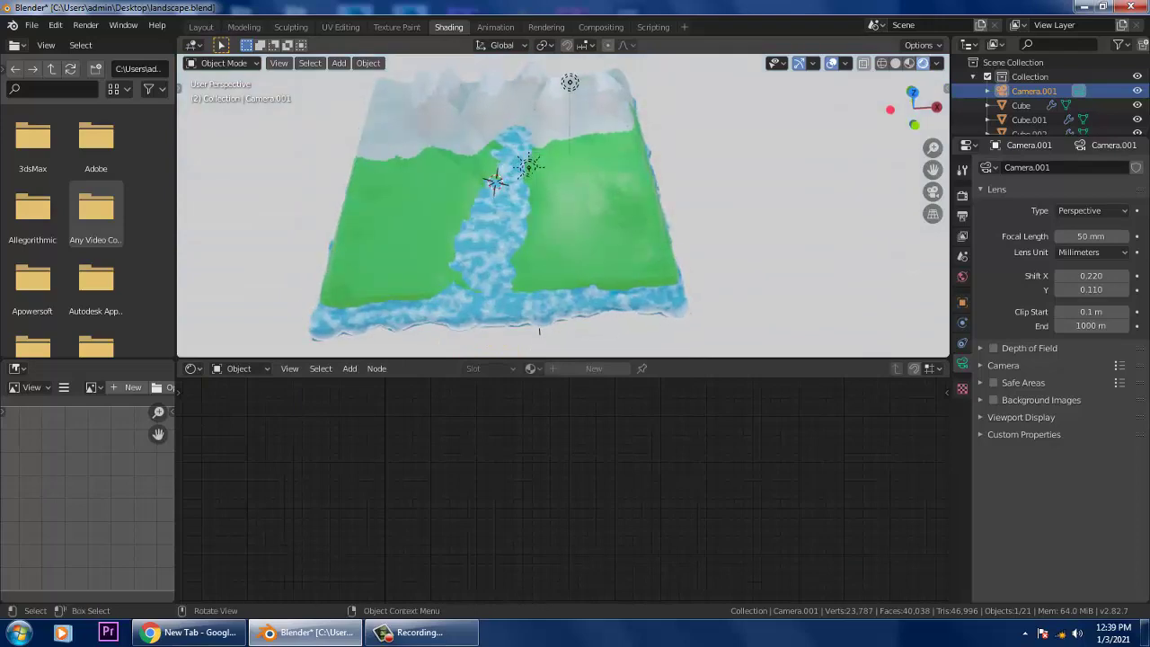
left_click(910, 62)
mouse_move(575, 216)
middle_mouse_down("alt")
mouse_move(598, 216)
mouse_move(575, 184)
mouse_move(478, 228)
middle_mouse_up("alt")
Step: Switch to the Layout workspace and place the 3D cursor in the empty area beside the landscape in top view
left_click(201, 27)
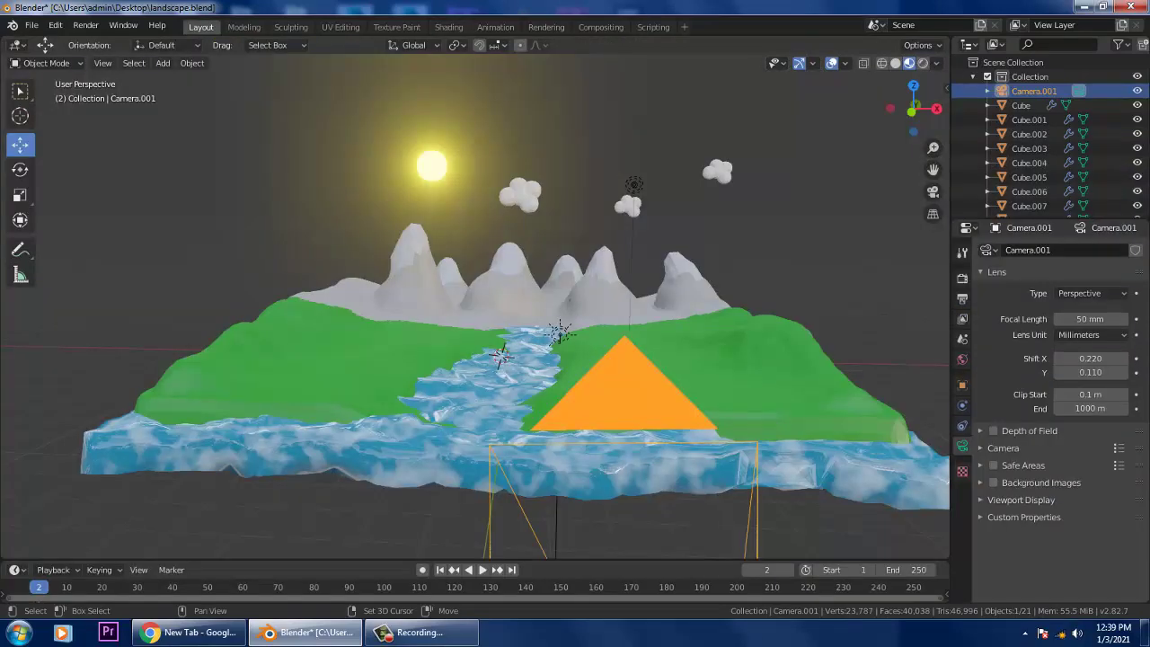
middle_click_drag(476, 306, 476, 274, "alt")
middle_click_drag(575, 359, 361, 201, "shift")
left_click(20, 116)
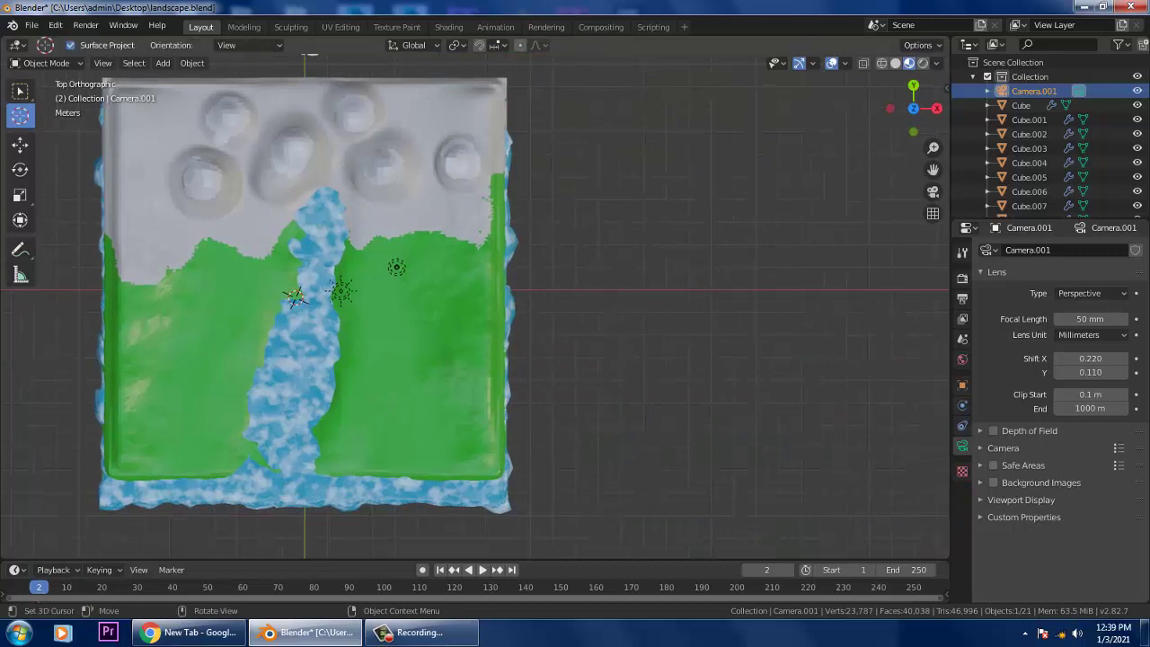
left_click(709, 306)
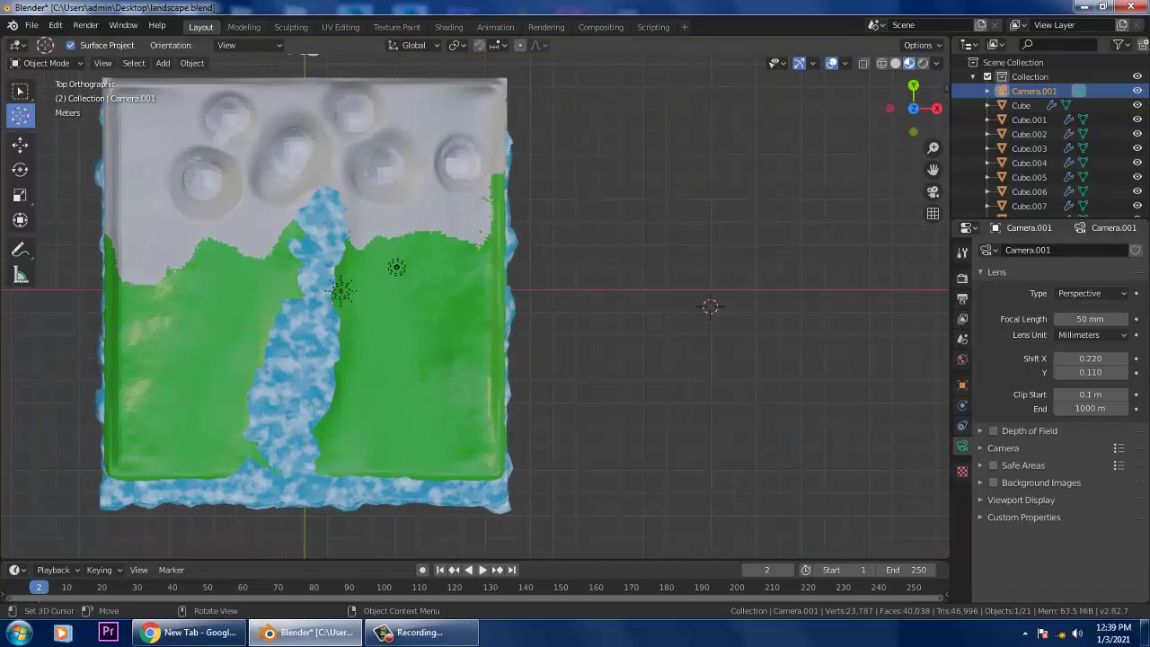
Step: Add a 2 m cube at the 3D cursor and frame it in the view
left_click(162, 63)
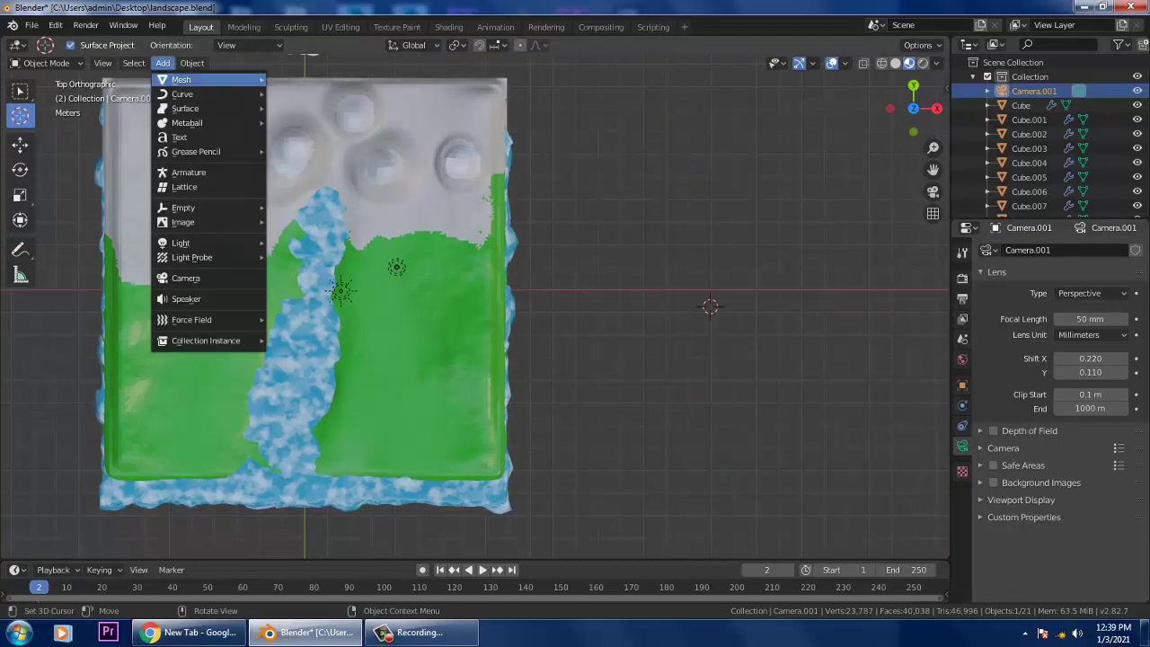
mouse_move(182, 80)
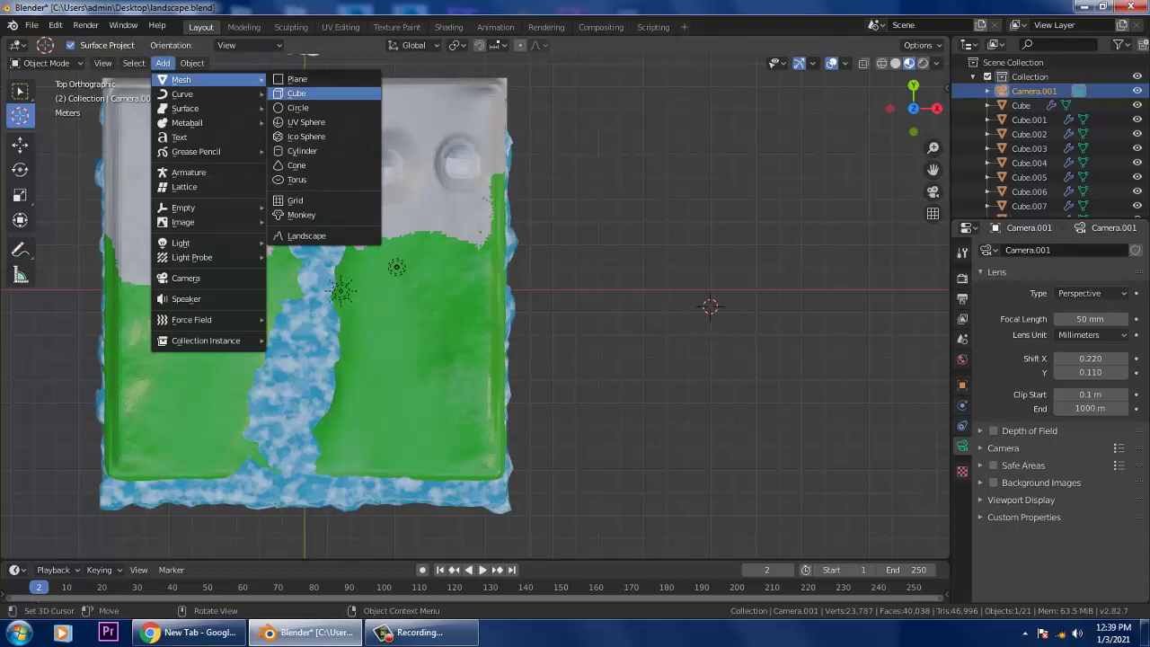
left_click(297, 94)
middle_click_drag(485, 342, 480, 193)
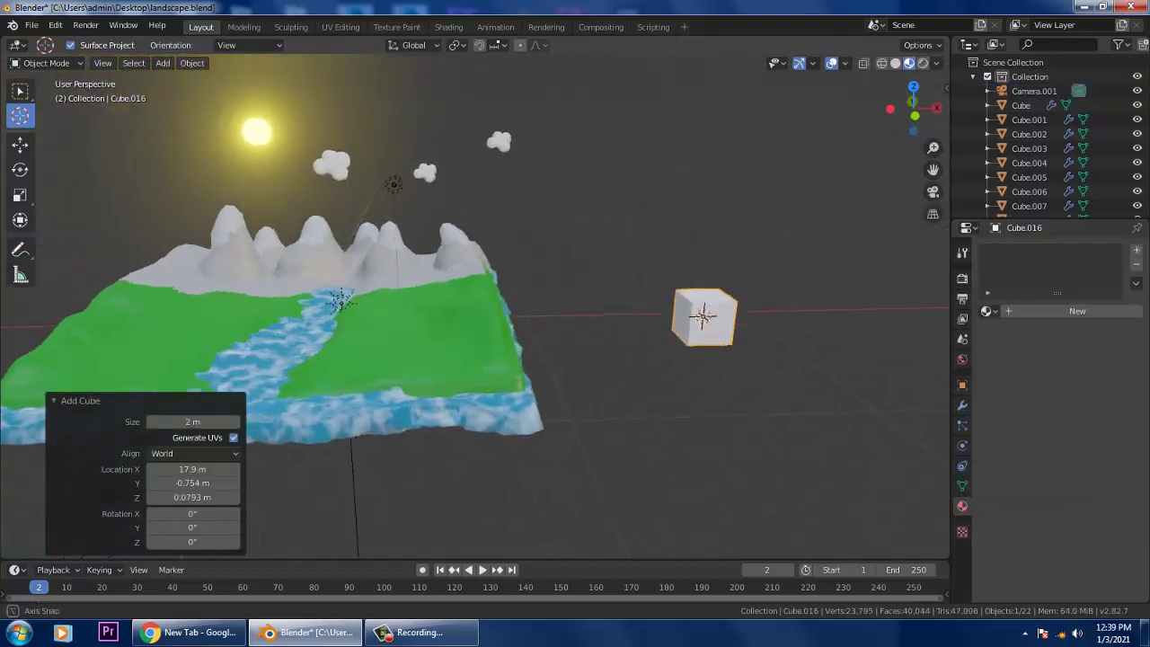
scroll(481, 193, "up", 4)
key("KP_Decimal")
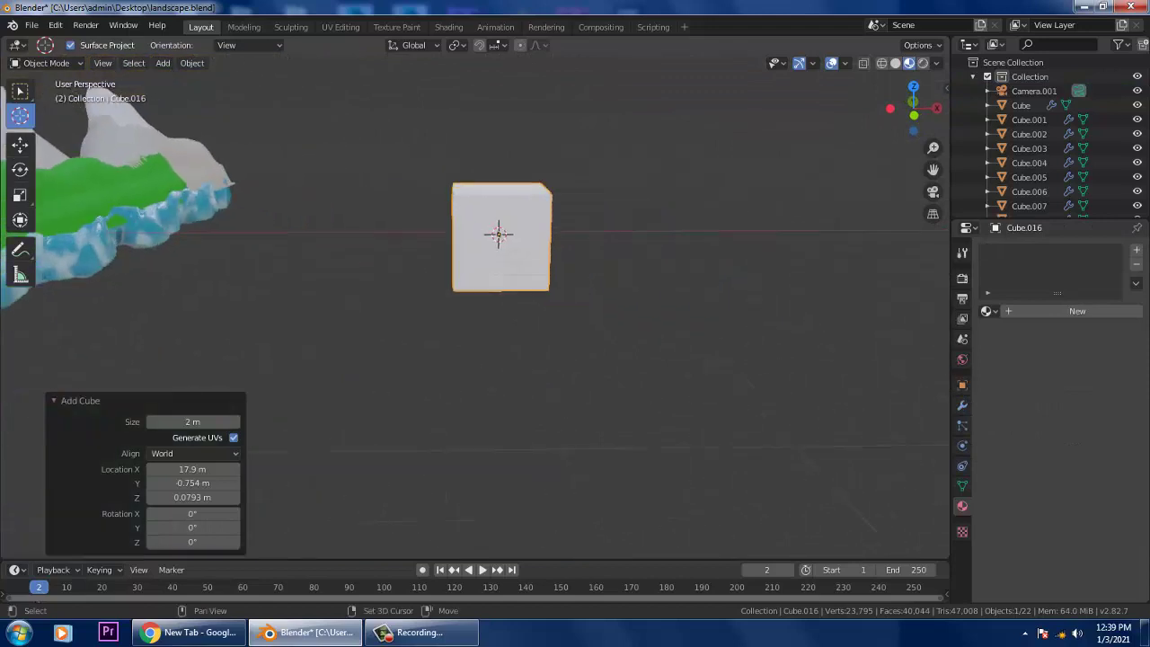
middle_click_drag(480, 193, 524, 248)
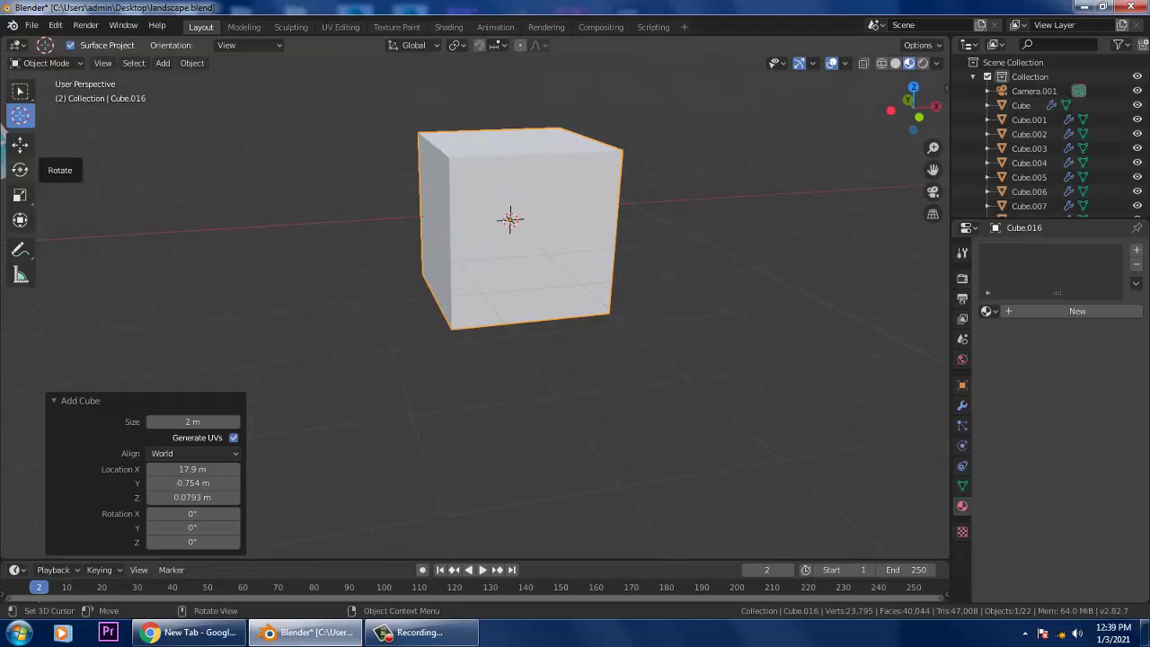
Step: Scale the cube to about 0.845 on Z and about 0.909 on X
left_click(20, 194)
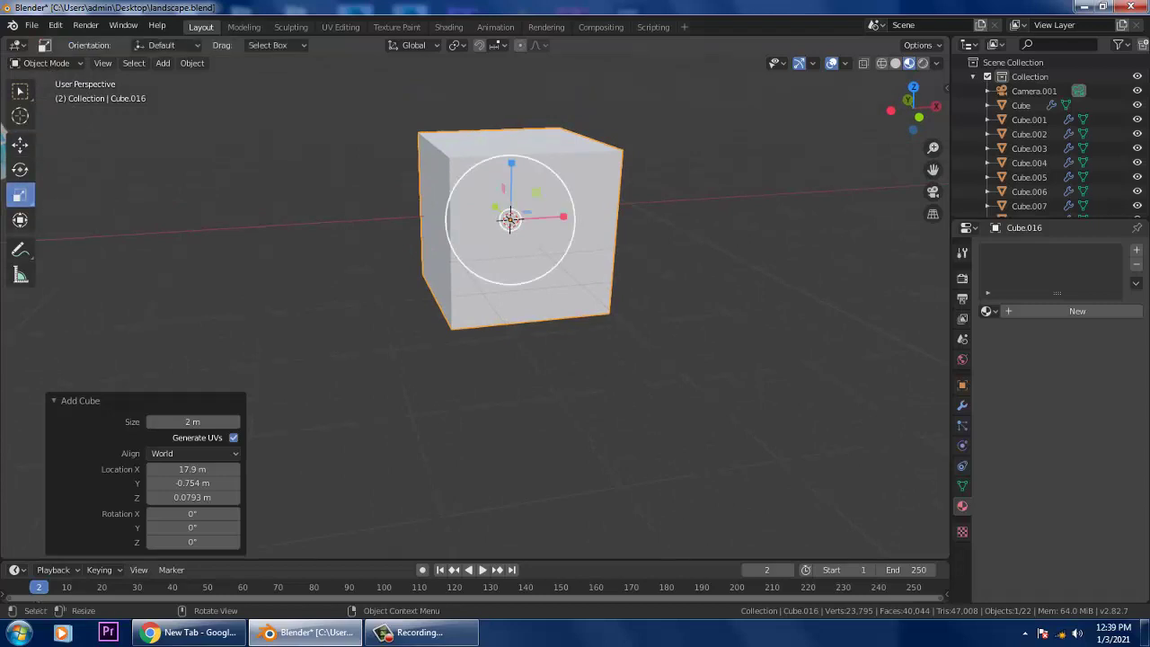
left_click_drag(510, 164, 514, 179)
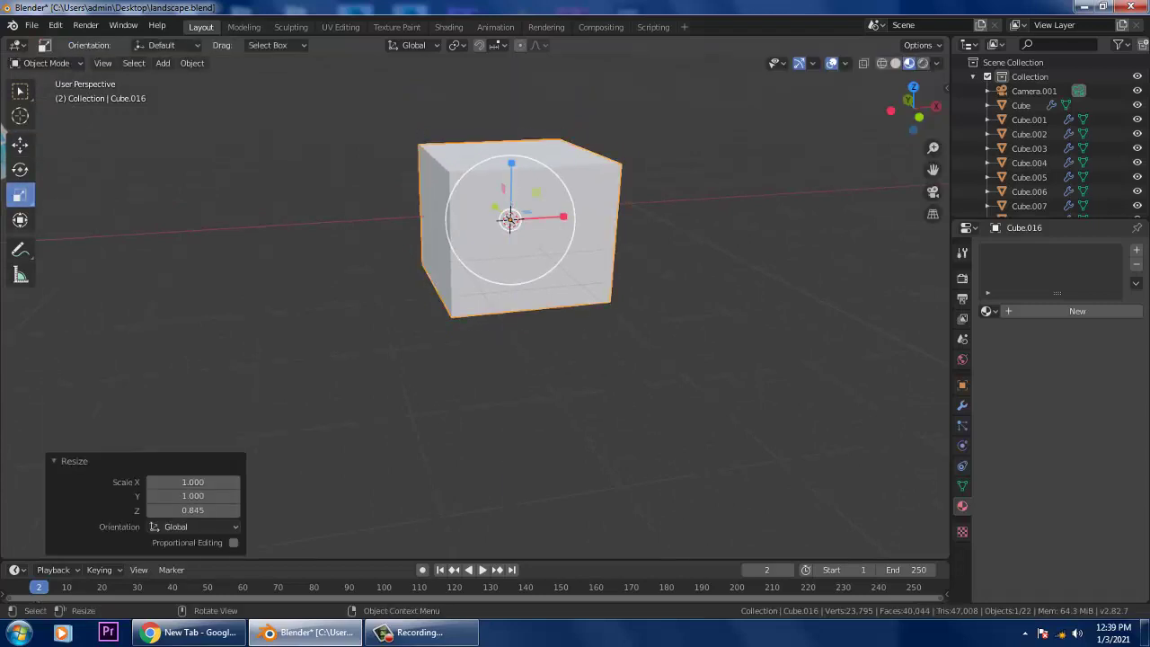
left_click_drag(563, 216, 552, 215)
mouse_move(552, 220)
middle_mouse_down()
mouse_move(665, 235)
mouse_move(532, 217)
middle_mouse_up()
Step: Enter Edit Mode on the cube and cut one vertical edge loop near its middle, with a slide factor of about -0.078
left_click(46, 64)
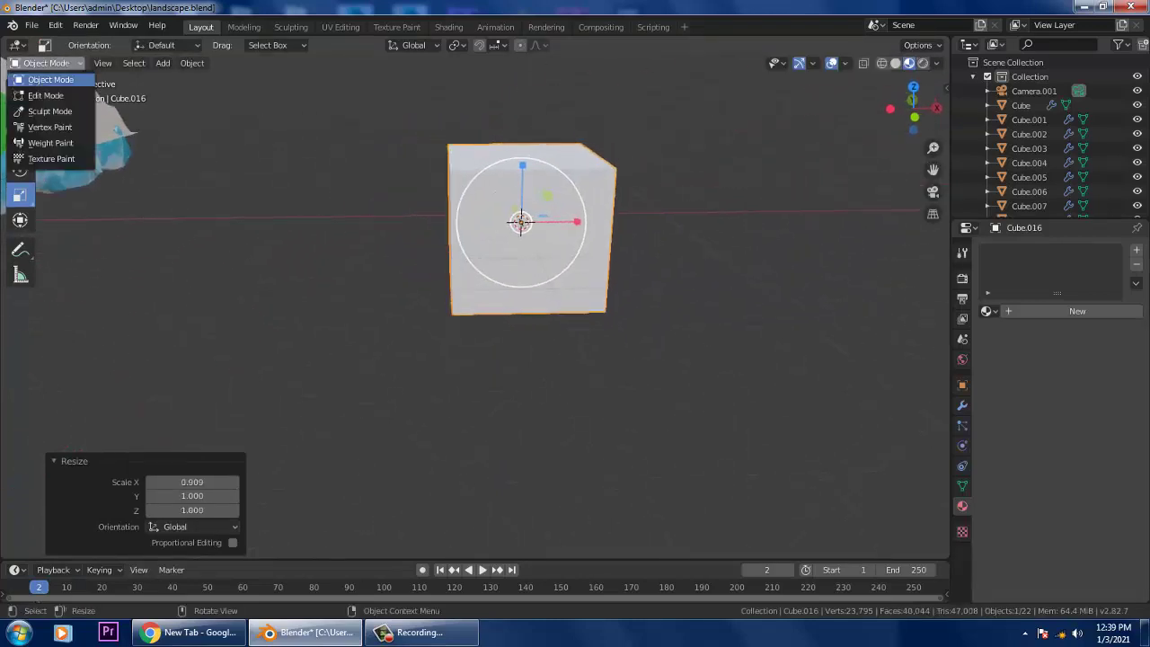
left_click(45, 96)
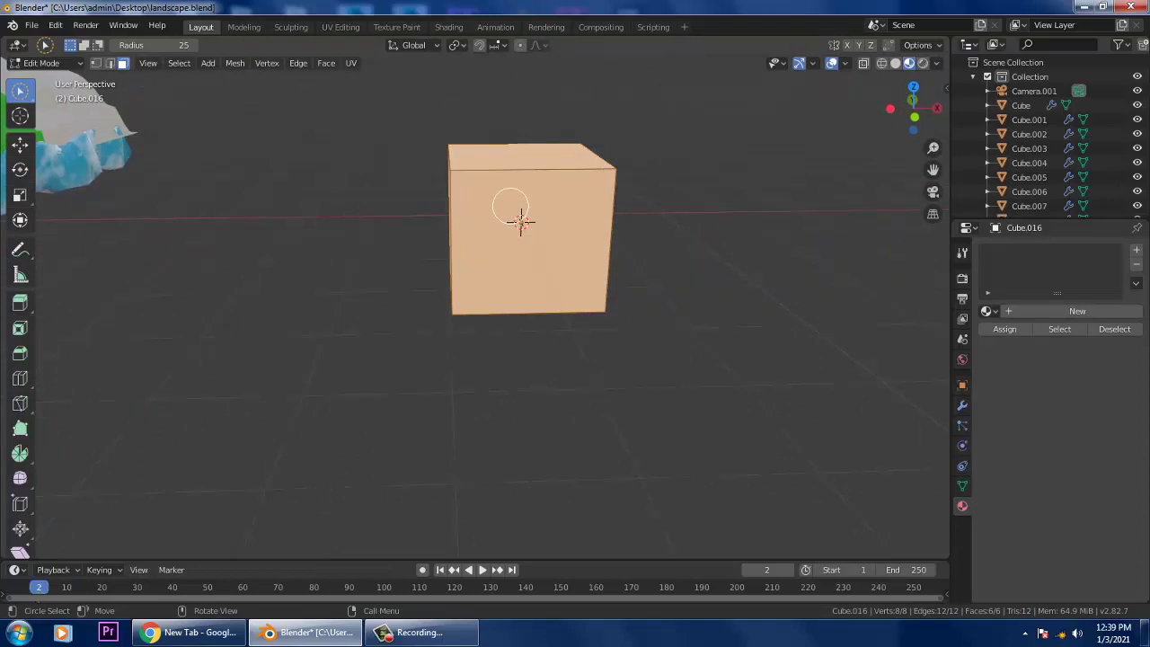
left_click(21, 91)
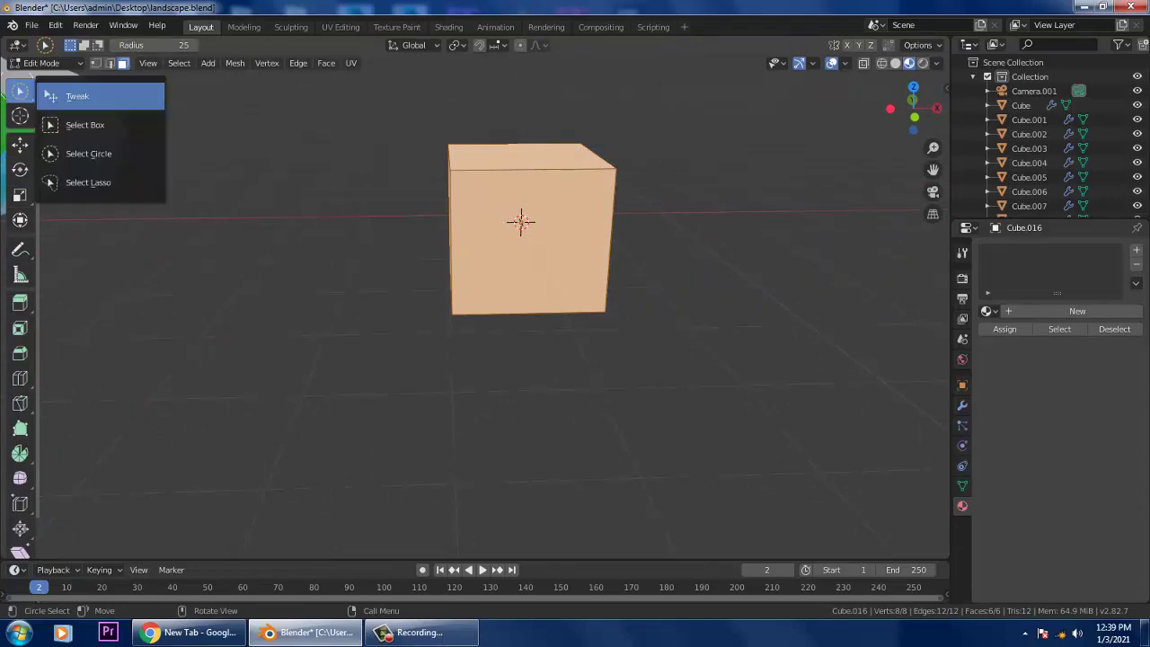
left_click(78, 96)
key("ctrl+r")
left_click(548, 166)
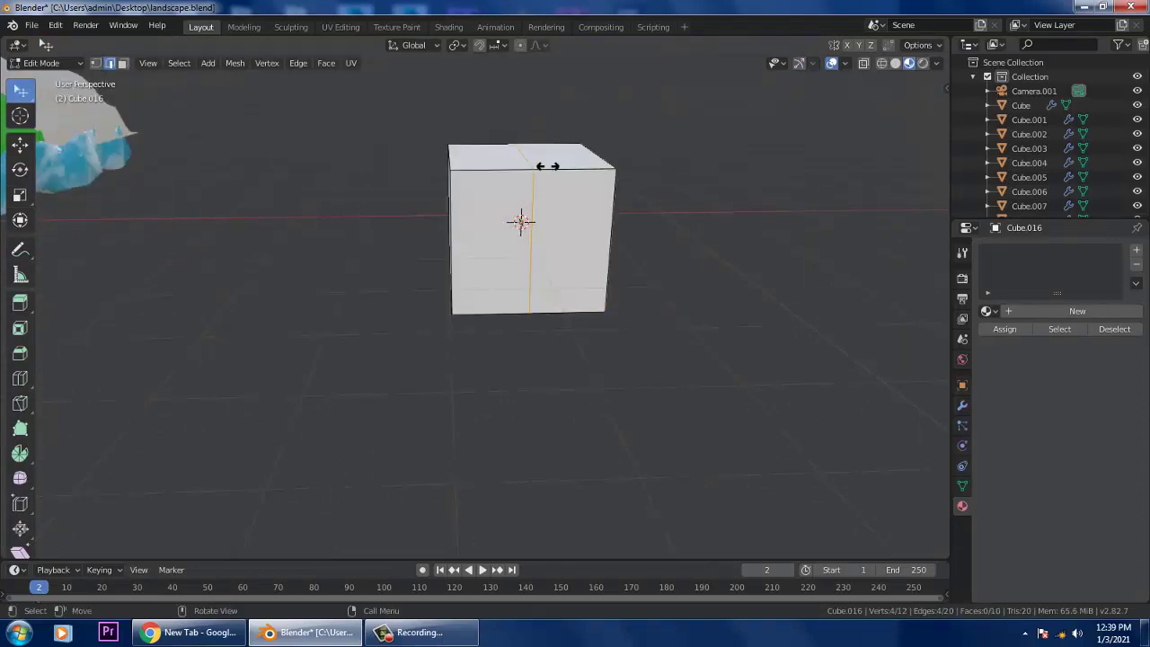
left_click(555, 166)
mouse_move(555, 166)
middle_mouse_down()
mouse_move(533, 165)
mouse_move(572, 180)
middle_mouse_up()
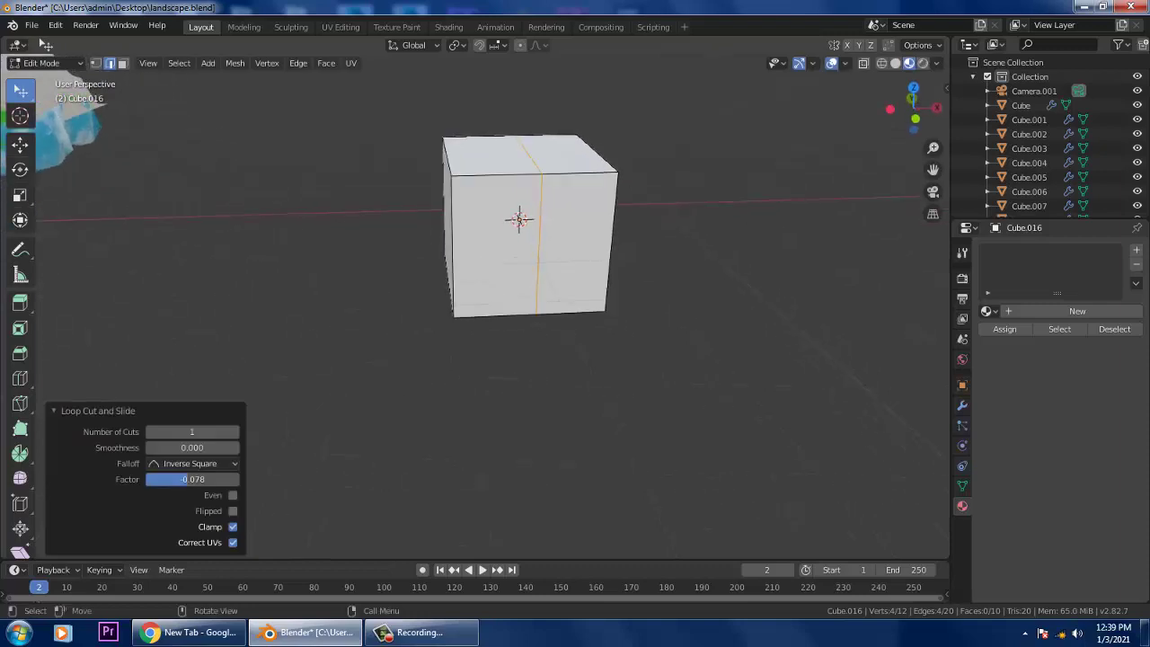
Step: Raise the cube's top middle edge about 0.49 m on Z to form a gabled roof ridge
left_click(532, 156)
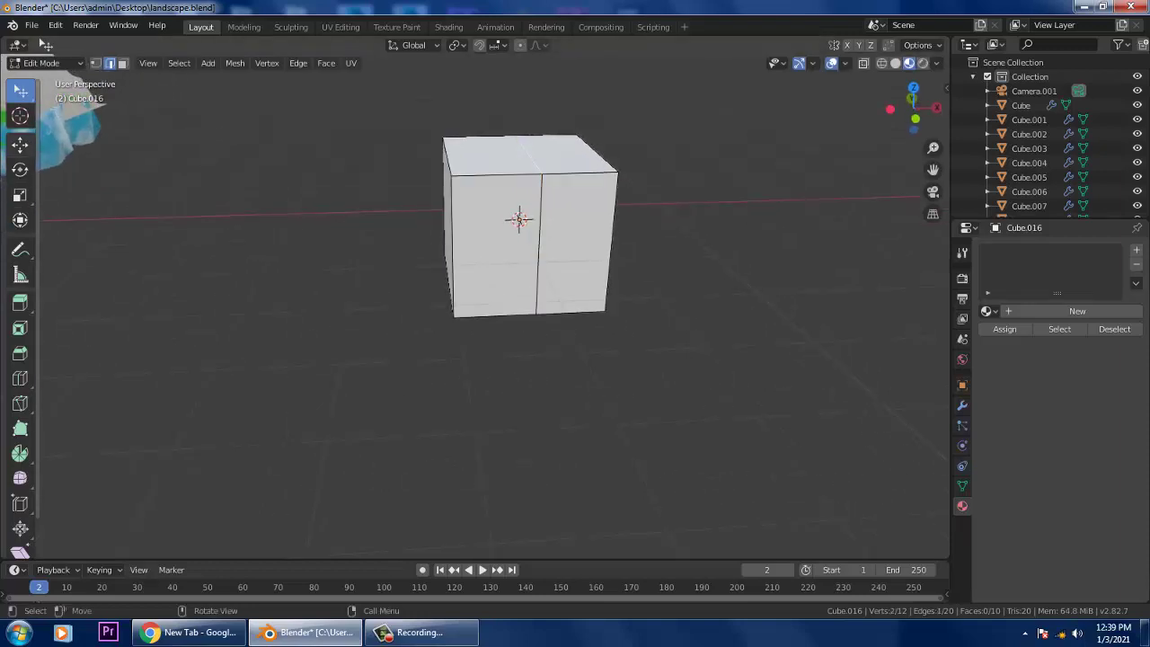
left_click(20, 144)
left_click_drag(529, 93, 529, 56)
middle_click_drag(530, 72, 498, 40)
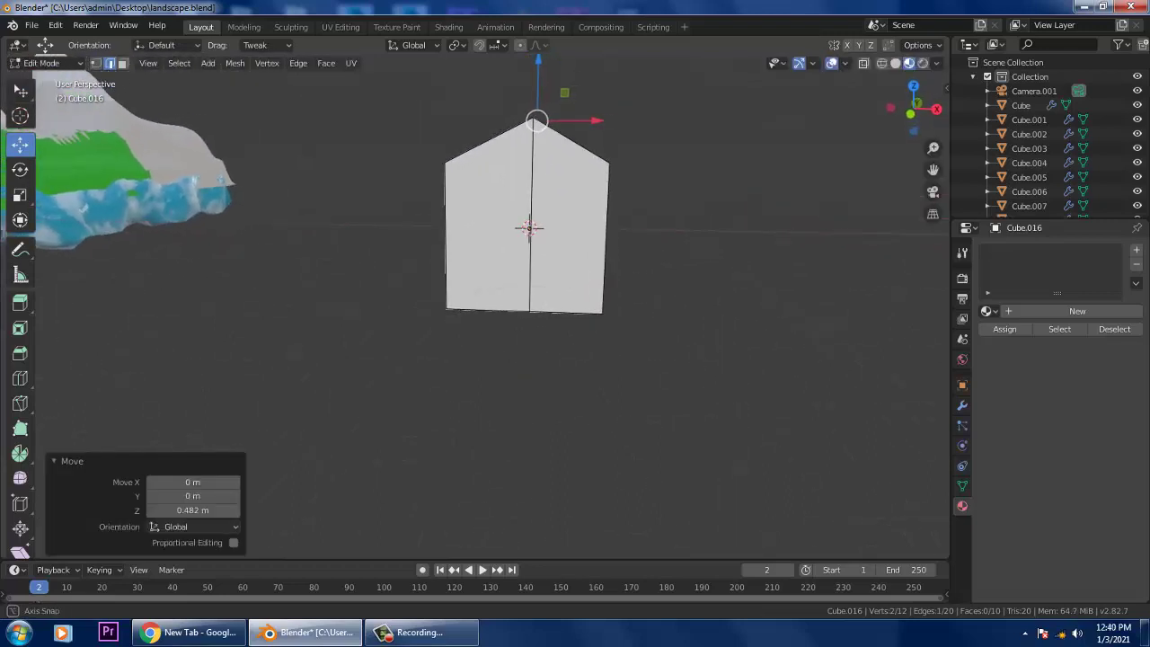
left_click_drag(538, 67, 538, 68)
middle_click_drag(538, 68, 561, 83)
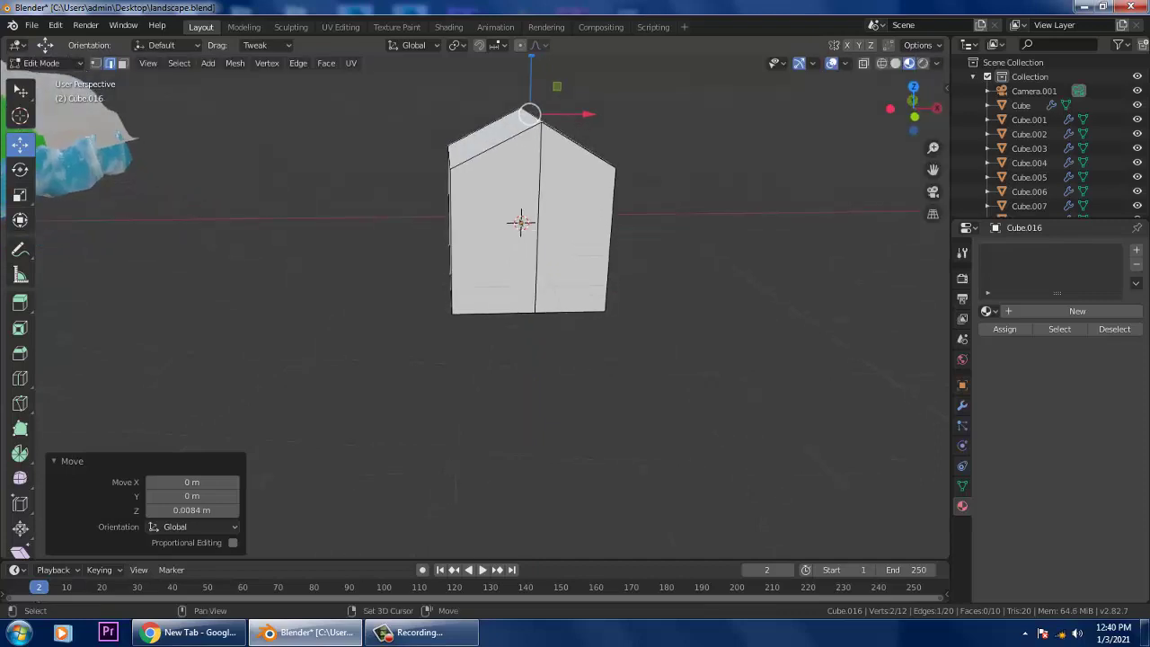
Step: Select the edge loop running through the roof ridge and shift it about -0.0275 m on X to centre it
left_click(539, 193, "shift")
middle_click_drag(539, 192, 800, 190)
left_click(322, 215, "alt")
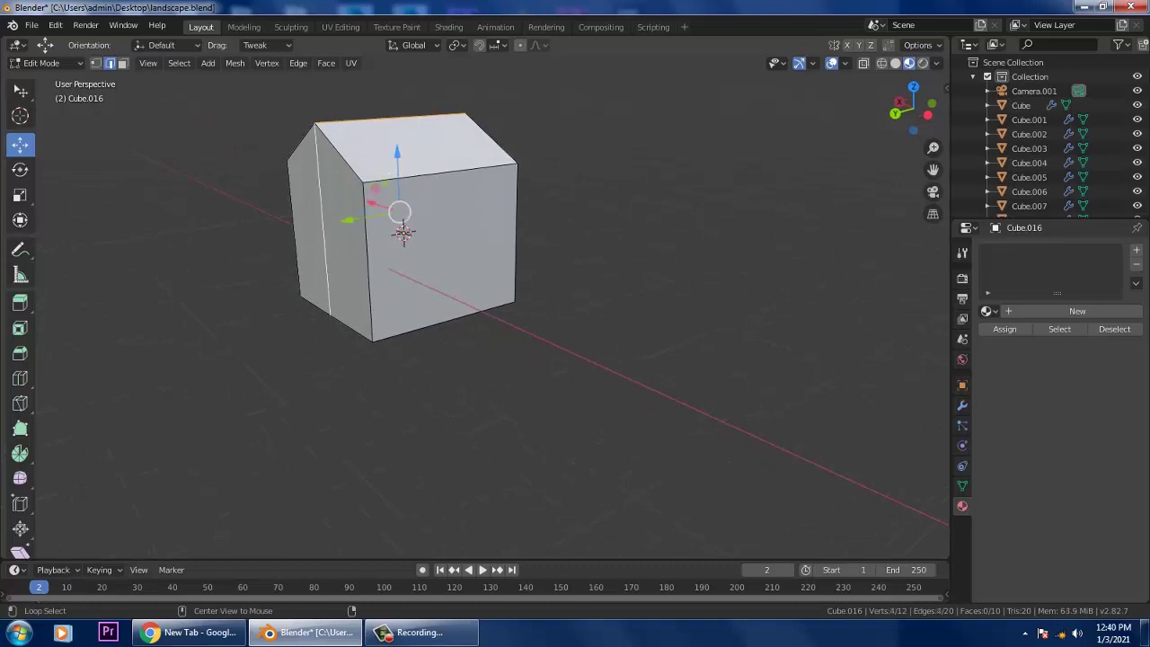
middle_click_drag(389, 175, 165, 185)
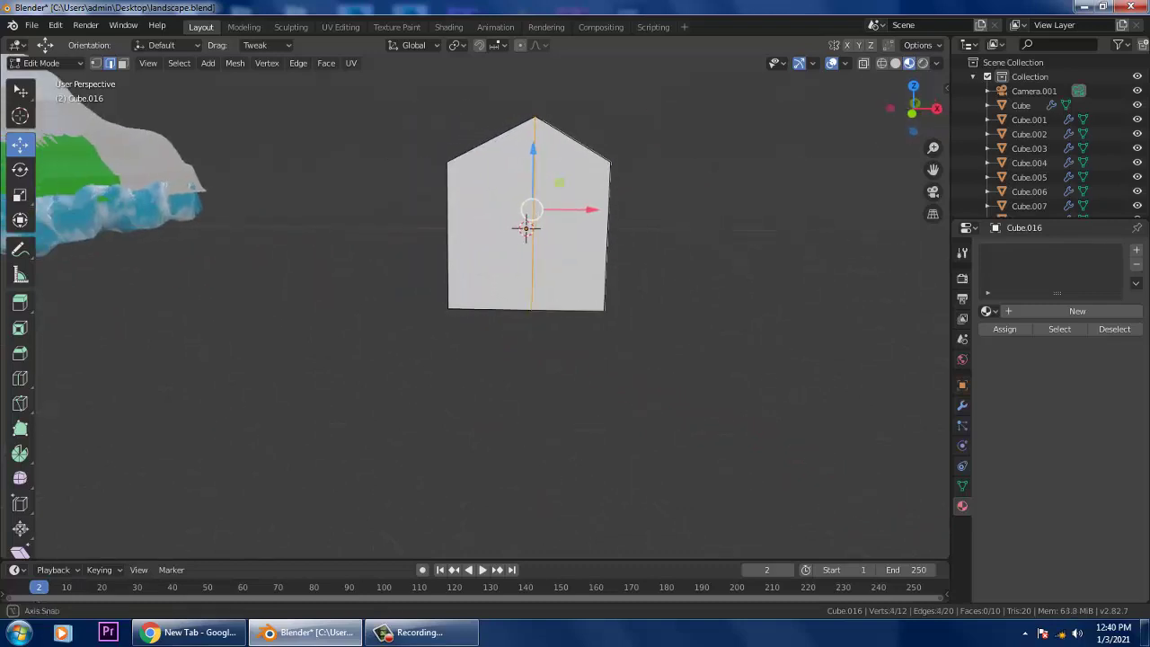
left_click_drag(589, 209, 585, 209)
middle_click_drag(584, 209, 662, 235)
Step: Cut one edge loop around the house walls just below the roof, with a slide factor of about -0.918
scroll(539, 225, "up", 2)
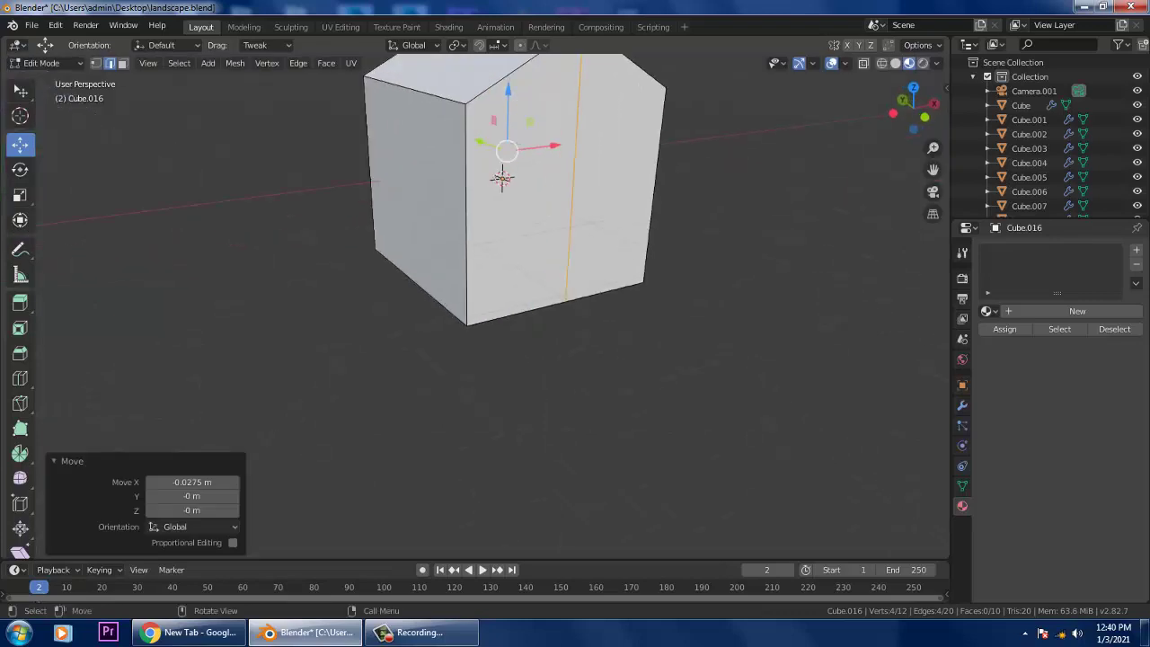
middle_click_drag(557, 216, 567, 276, "shift")
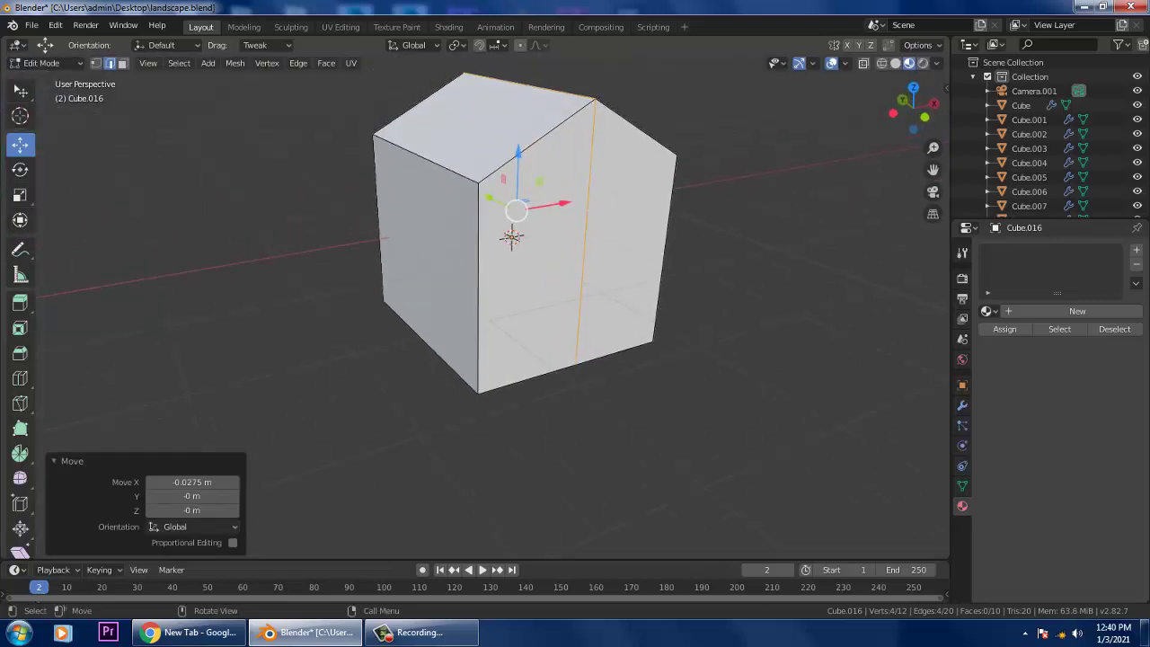
key("g")
key("g")
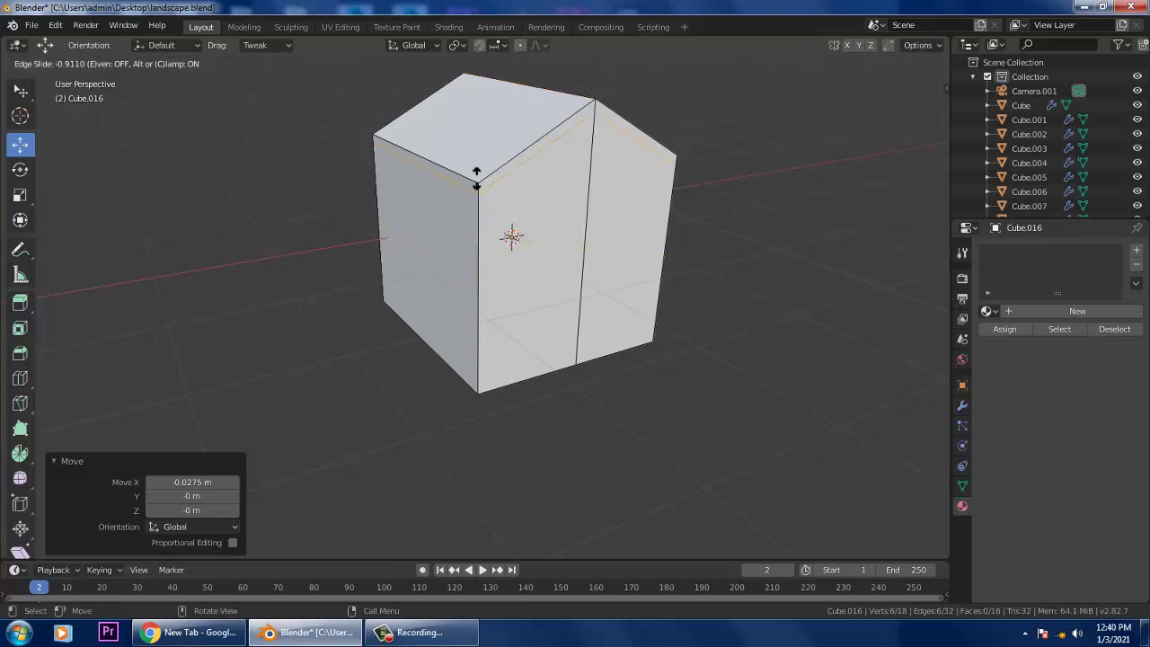
left_click(480, 178)
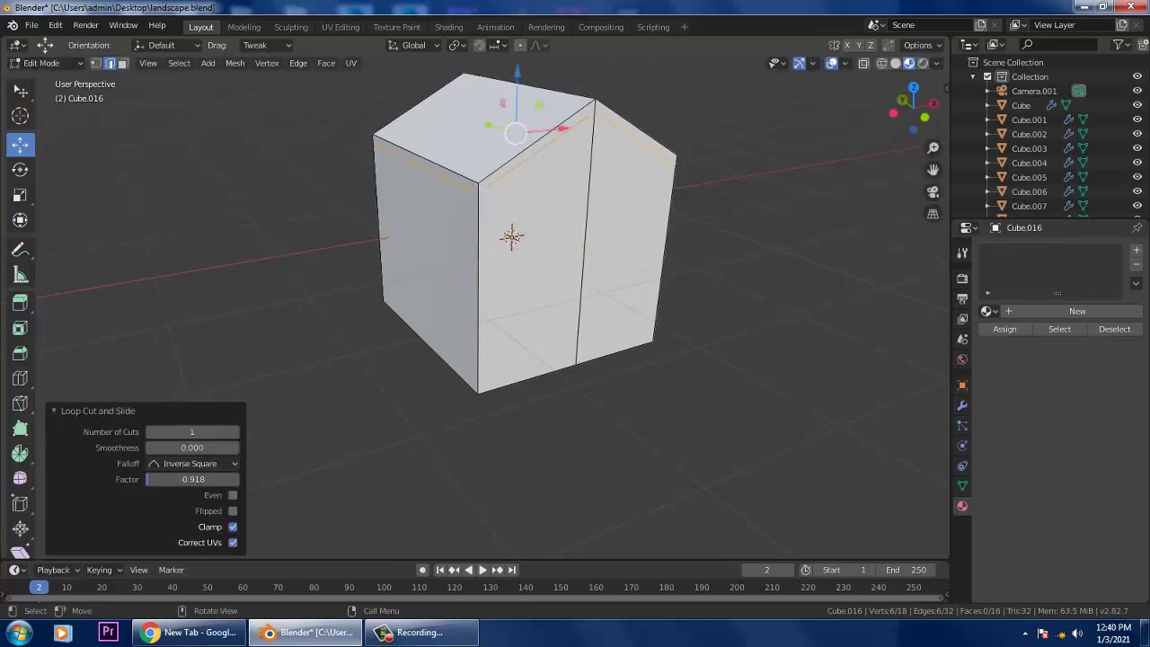
Step: Select the narrow eave faces on both sides of the roof and extrude them outward along normals by about 0.188 m
middle_click_drag(480, 178, 328, 179)
key("3")
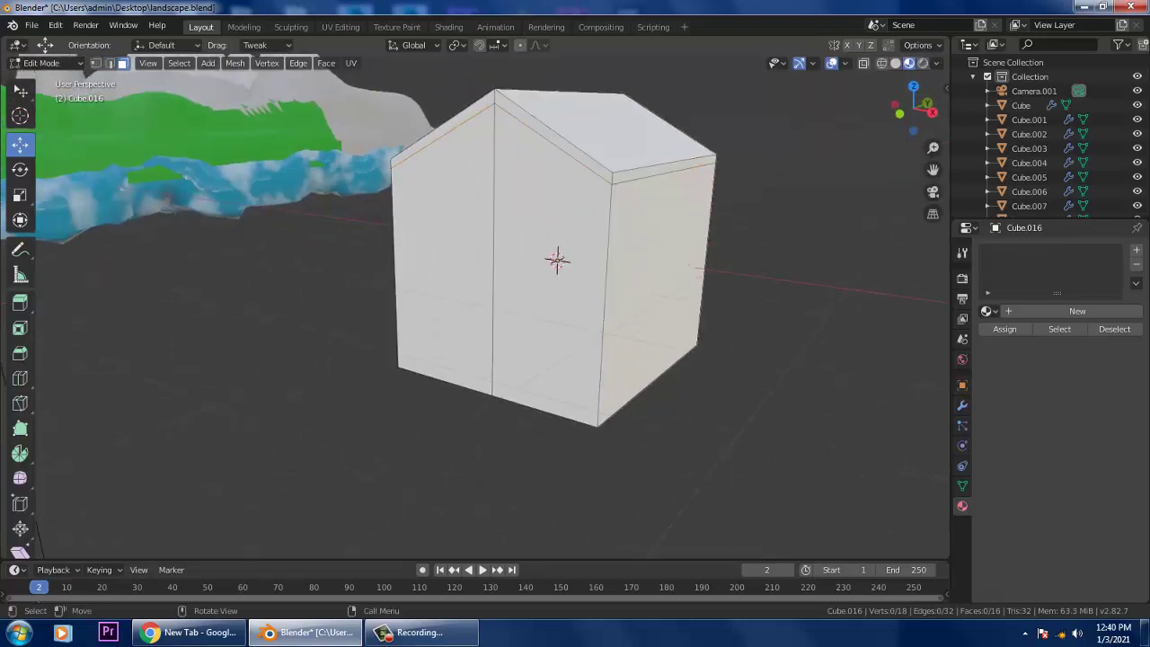
left_click(666, 171)
middle_click_drag(666, 171, 801, 171)
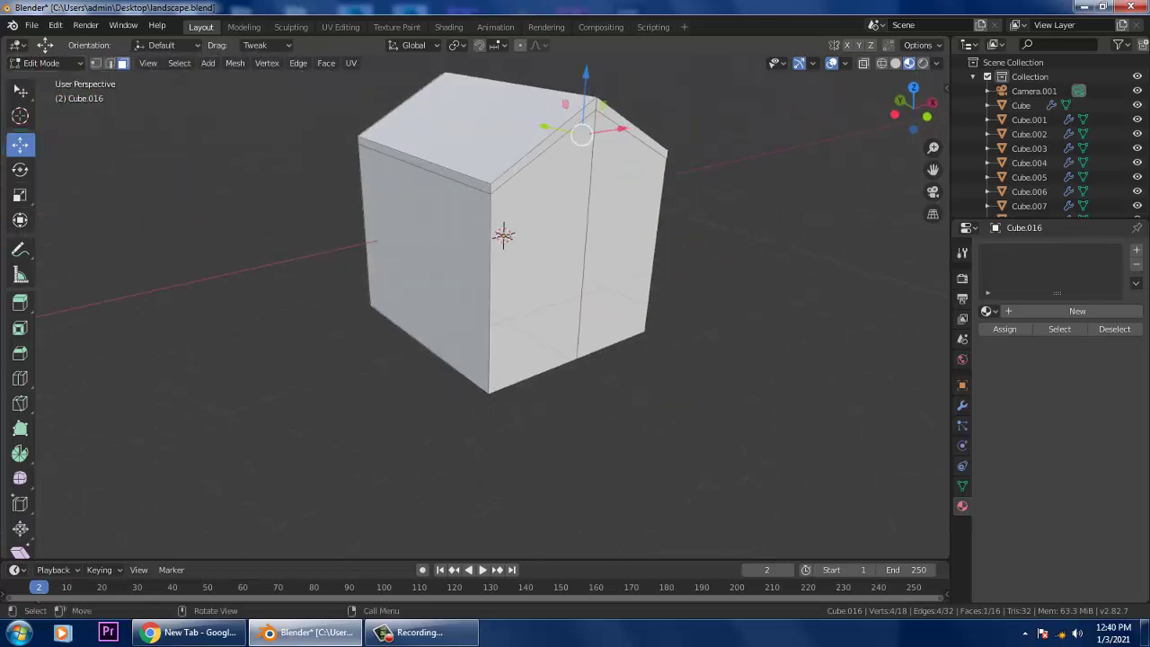
left_click(424, 164, "shift")
middle_click_drag(424, 164, 340, 144)
left_click(20, 303)
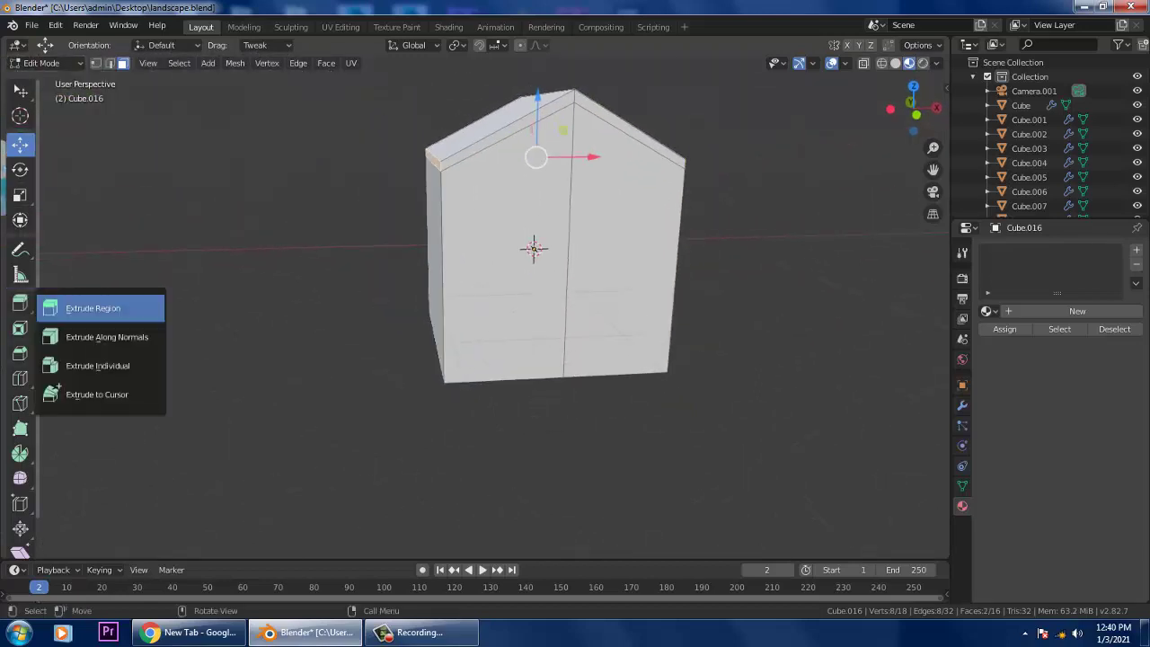
left_click_drag(106, 337, 107, 337)
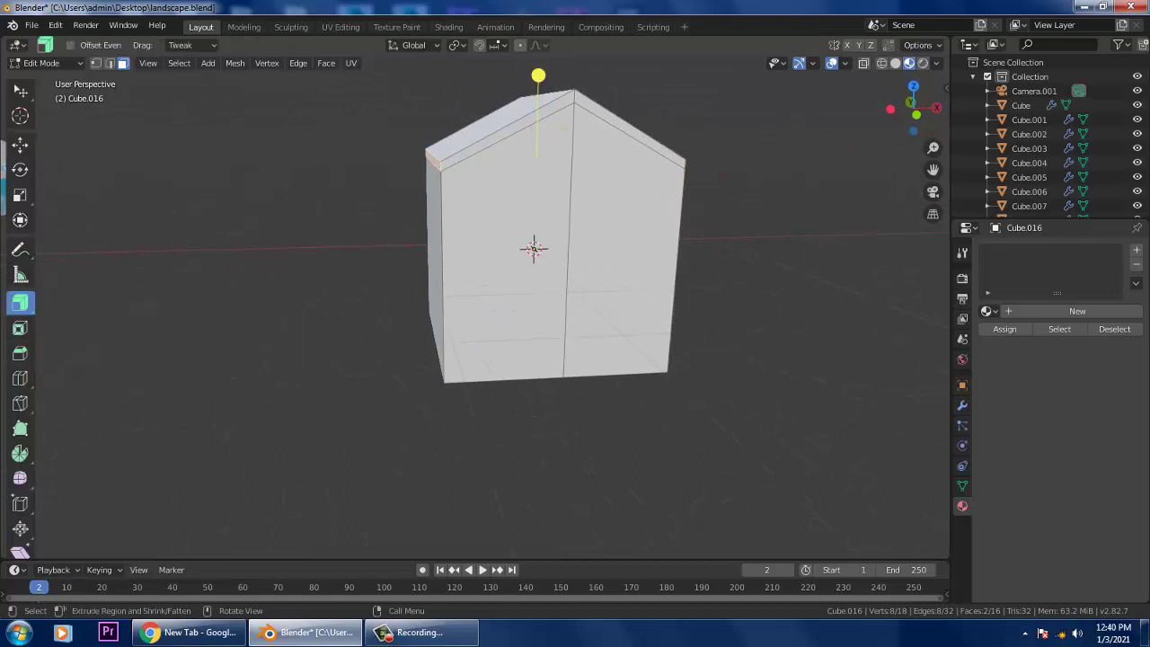
left_click_drag(538, 75, 542, 69)
middle_click_drag(542, 71, 517, 63)
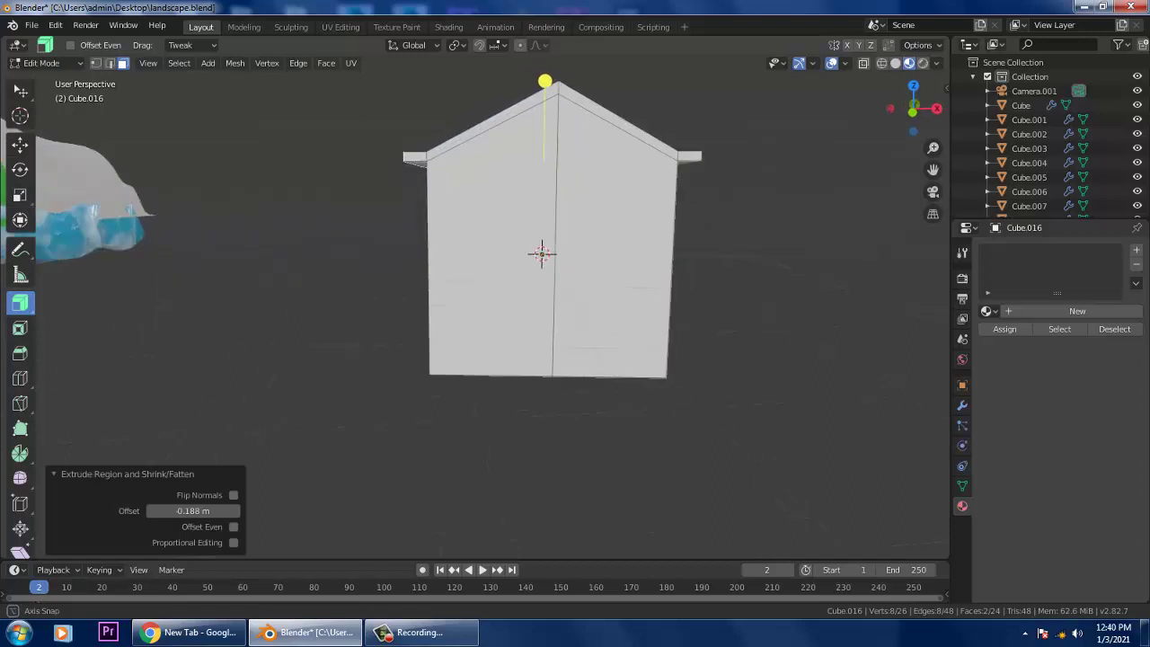
Step: Lower the extruded eave faces about 0.099 m on Z so the overhangs follow the roof slope
left_click(20, 144)
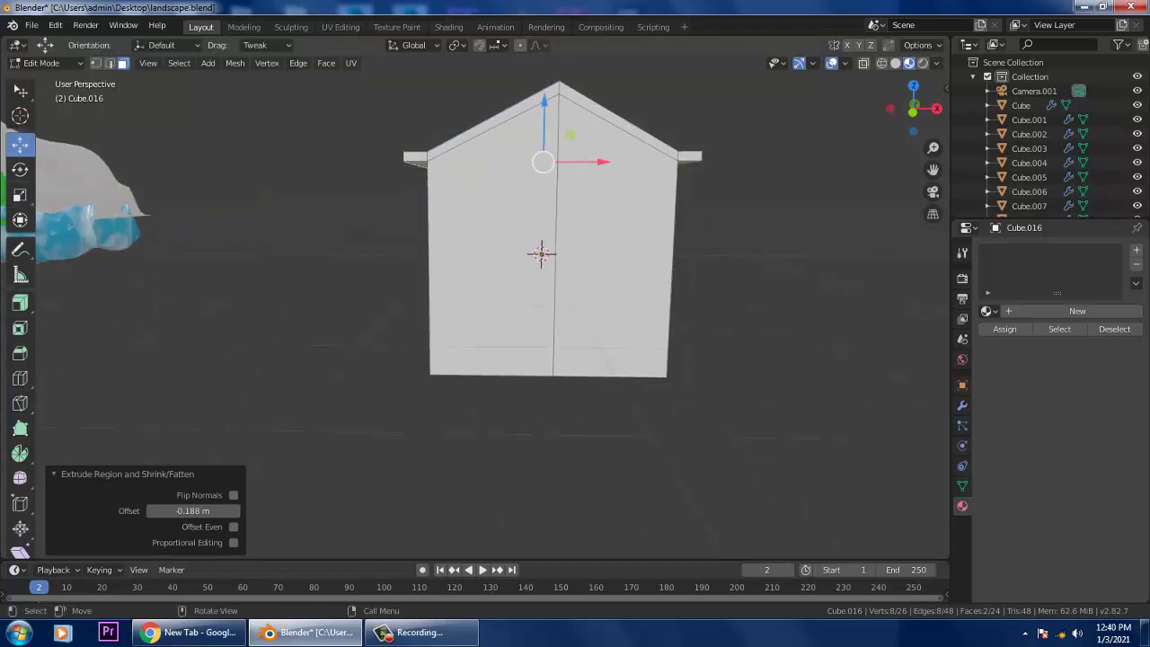
left_click_drag(543, 101, 543, 113)
middle_click_drag(544, 114, 575, 139)
middle_click_drag(539, 269, 486, 260, "shift")
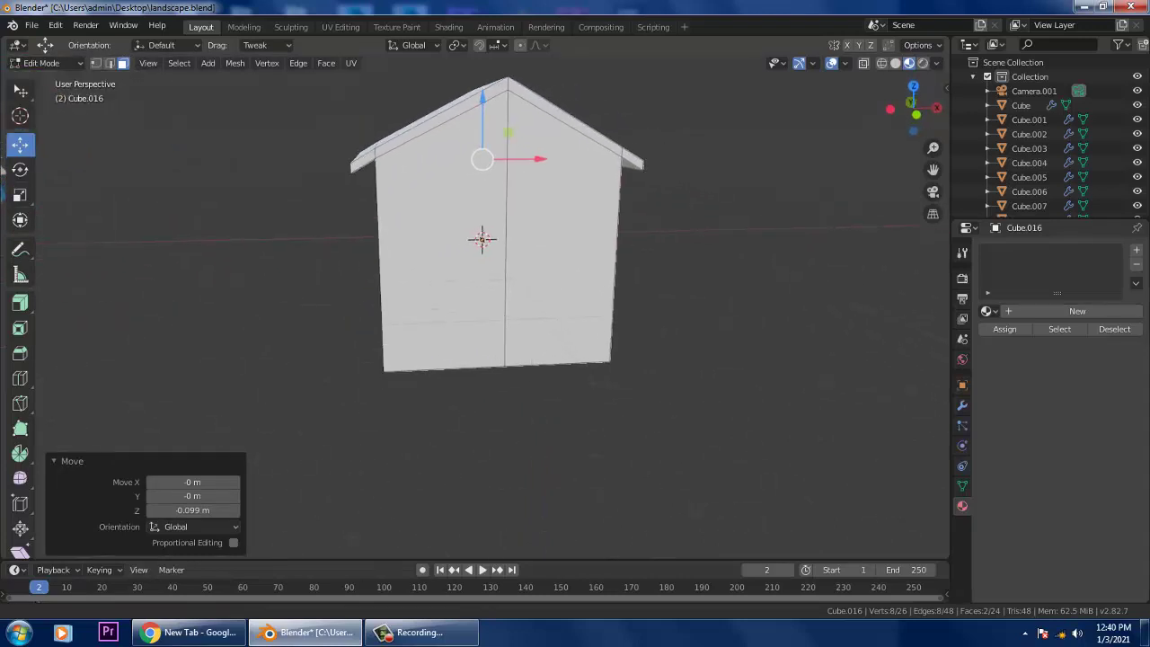
Step: Cut a horizontal edge loop around the walls near mid-height and flatten it by scaling it to about 0.062 on Z
key("ctrl+r")
left_click(482, 238)
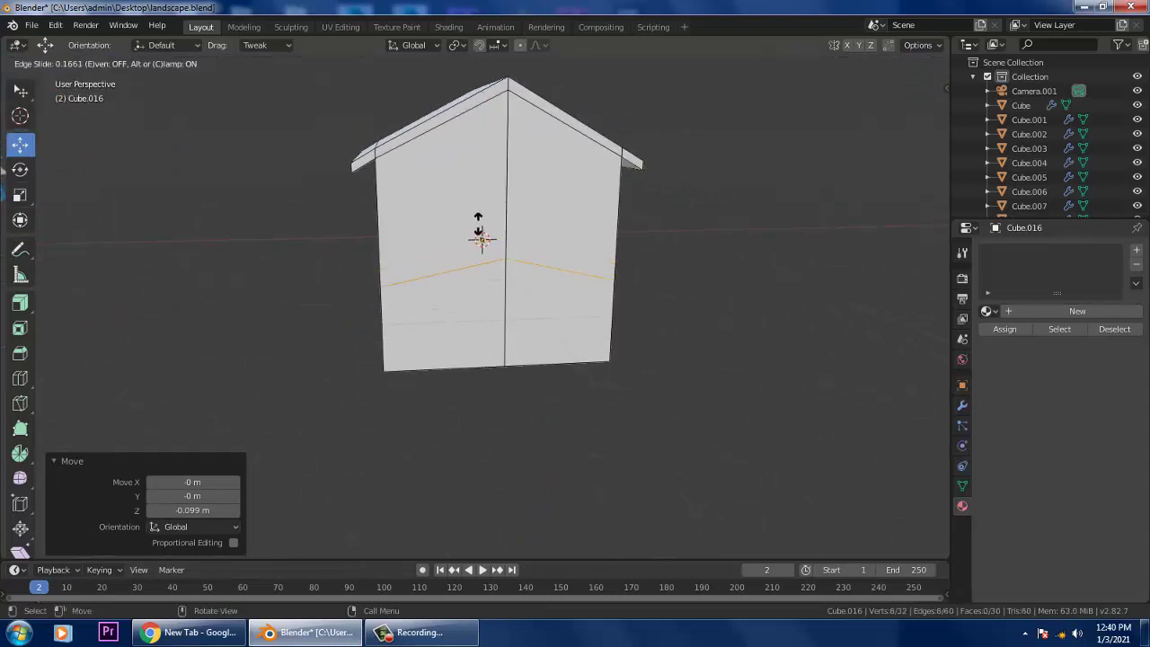
left_click(482, 232)
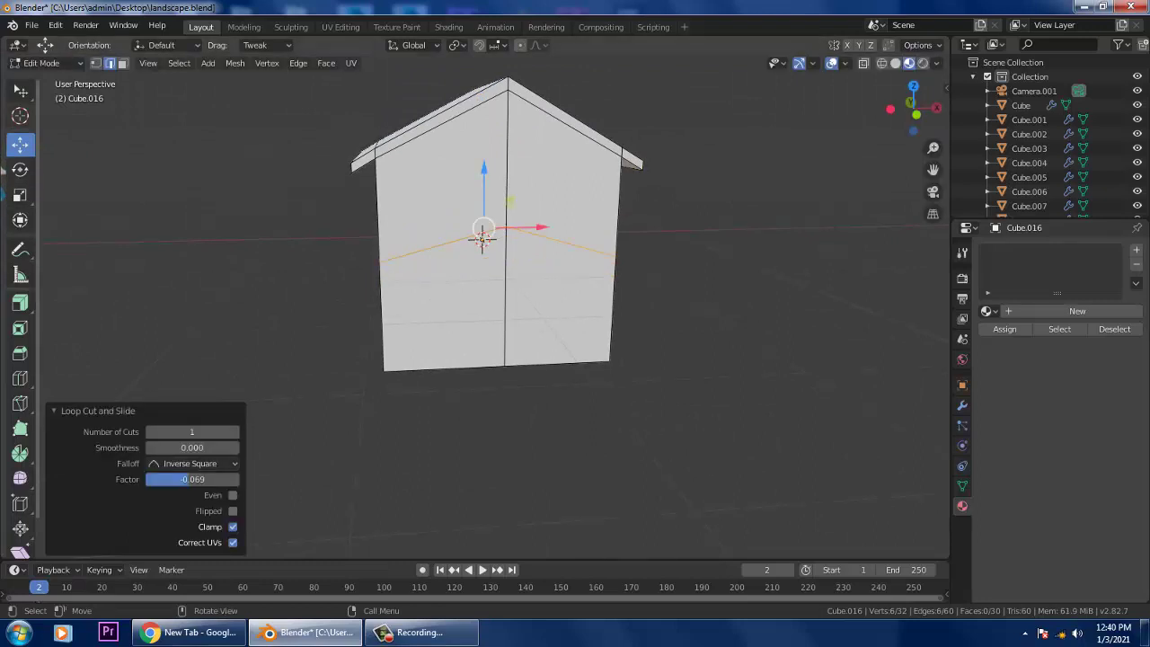
left_click(20, 195)
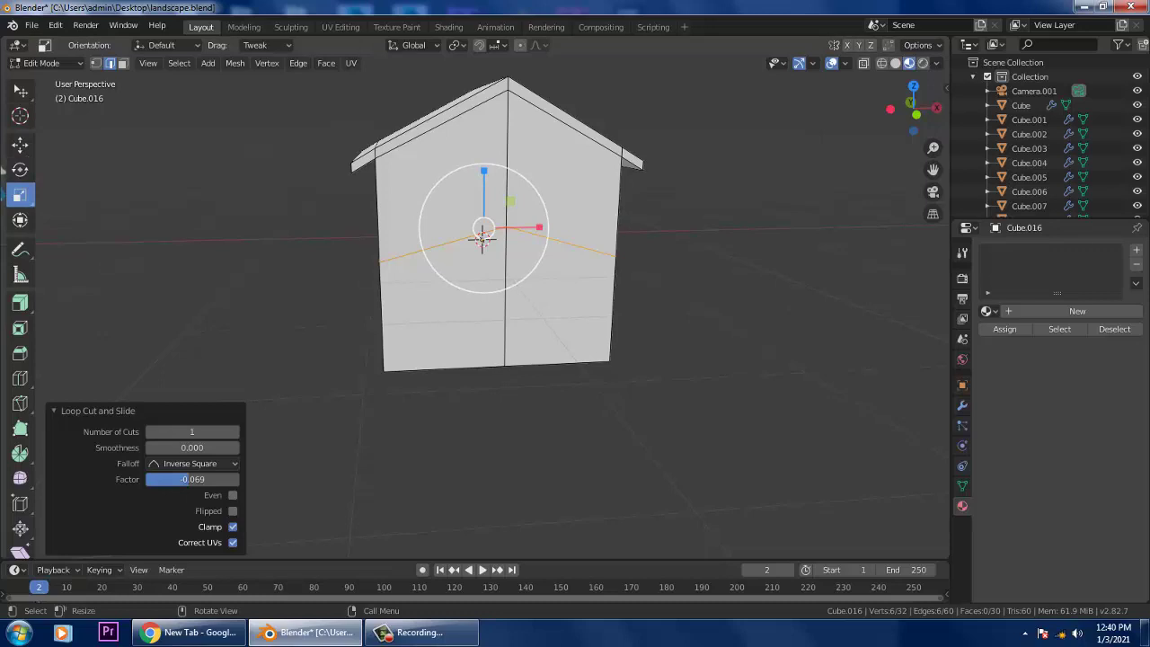
left_click_drag(483, 170, 487, 227)
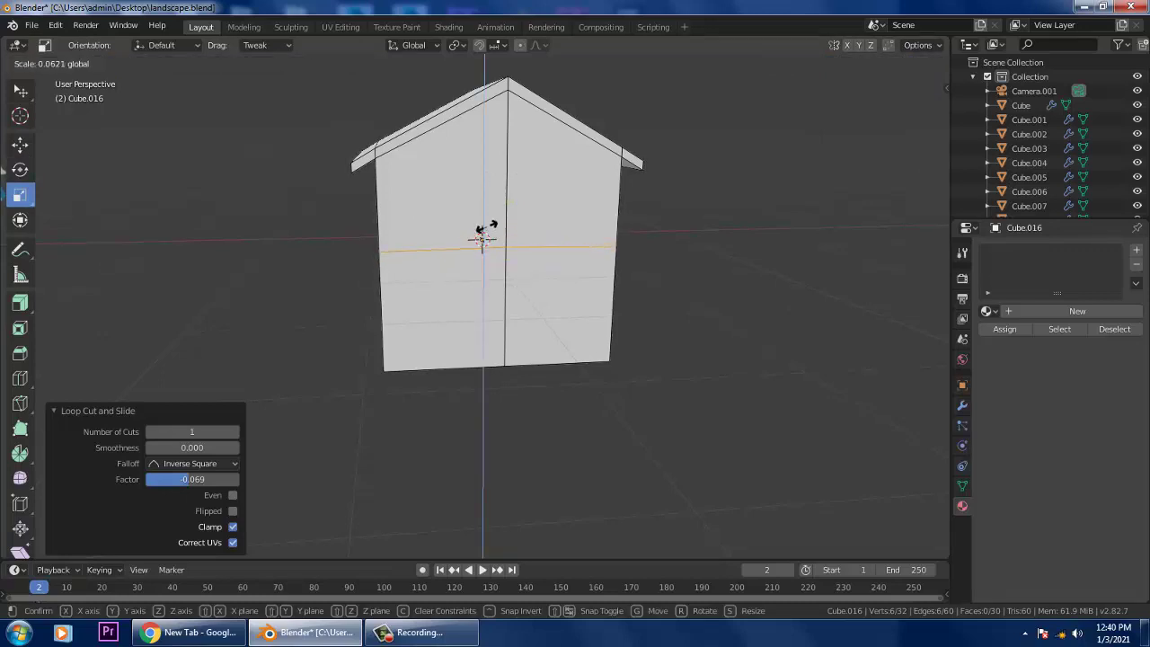
left_click(482, 235)
Step: Cut one vertical edge loop in each half of the front gable, with slide factors of about -0.112 and 0.118
key("ctrl+r")
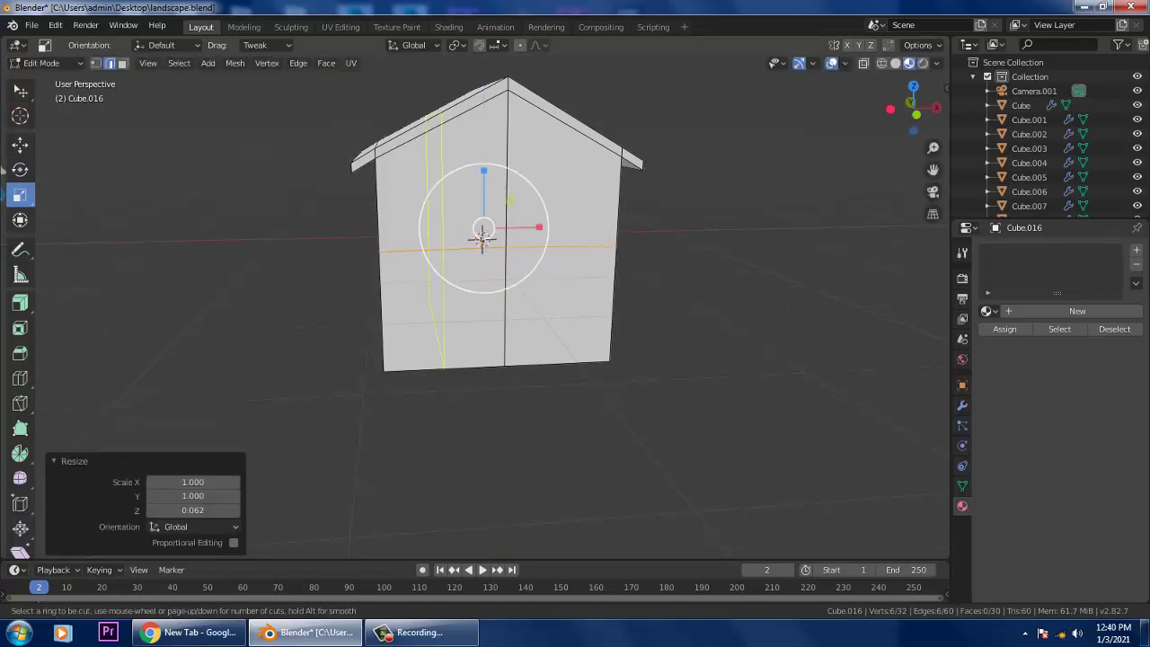
left_click(482, 236)
left_click(483, 239)
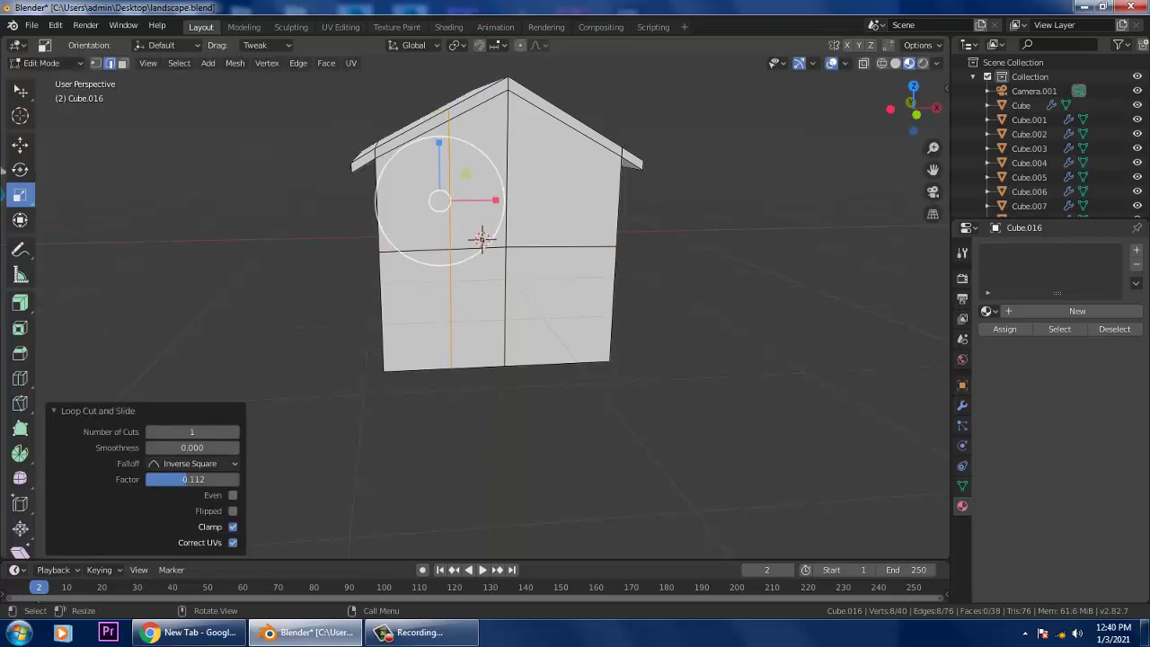
key("ctrl+r")
left_click(483, 238)
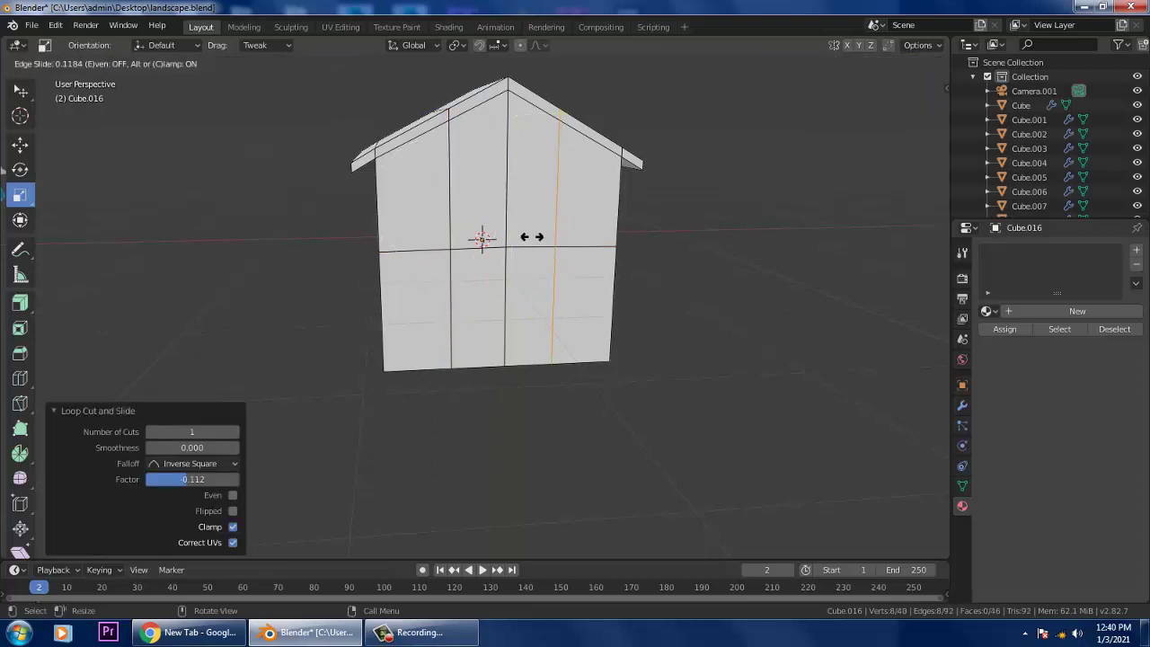
left_click(532, 238)
right_click(683, 195)
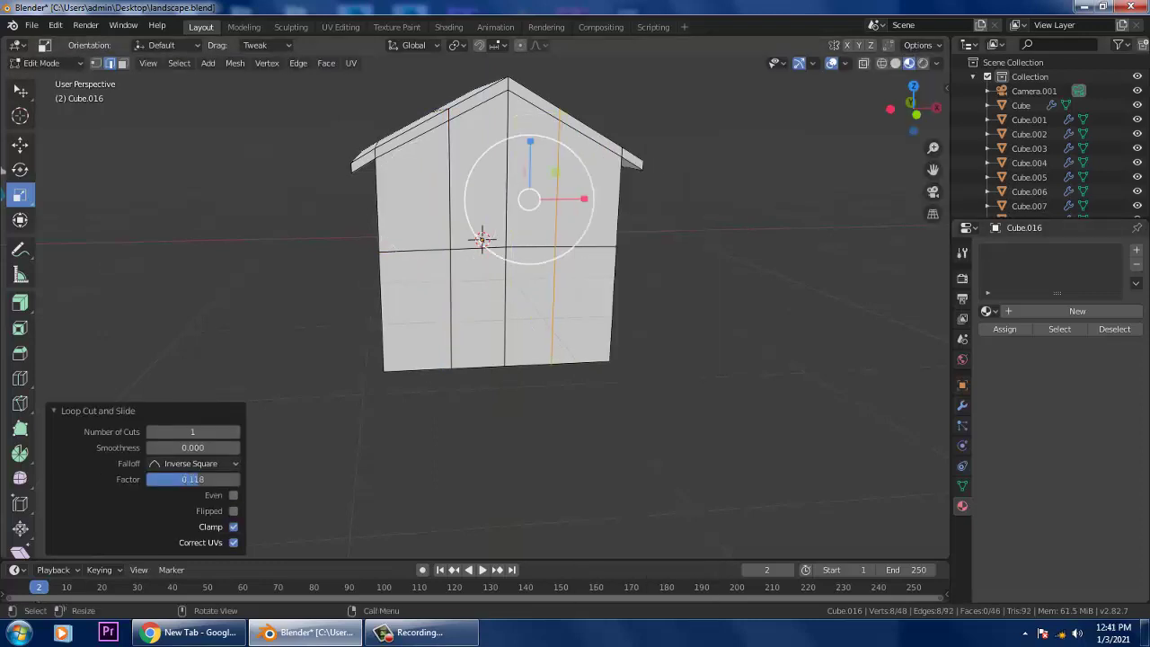
Step: In face mode, select all the front gable's wall faces and the two faces of the adjoining side wall
middle_click_drag(482, 239, 468, 233)
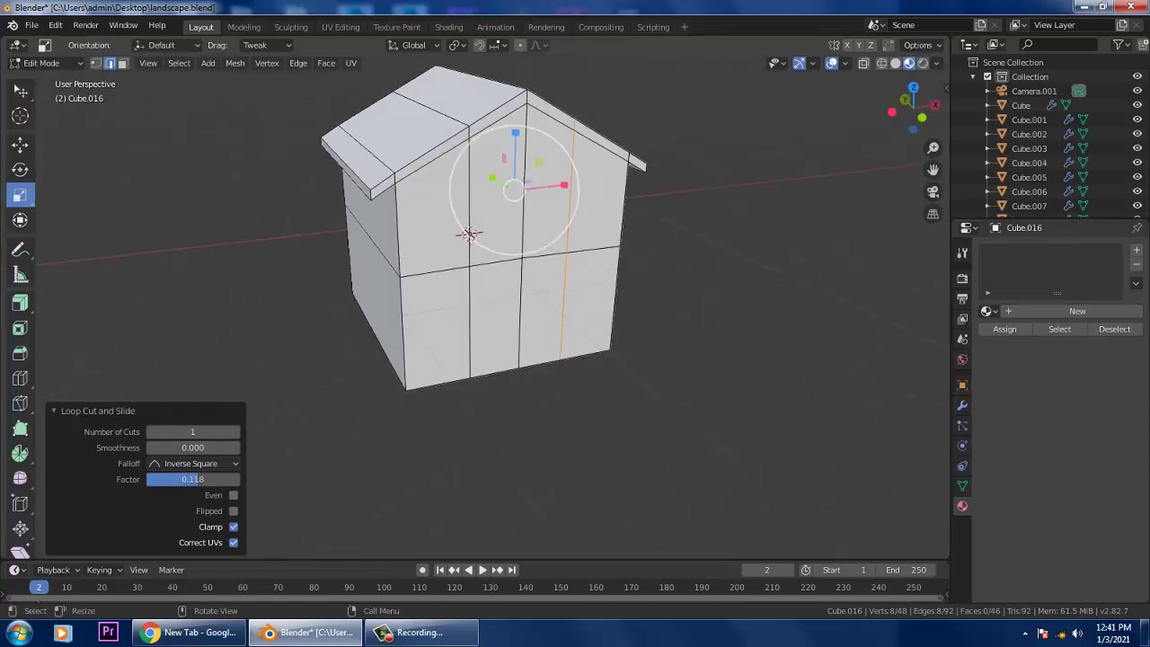
key("3")
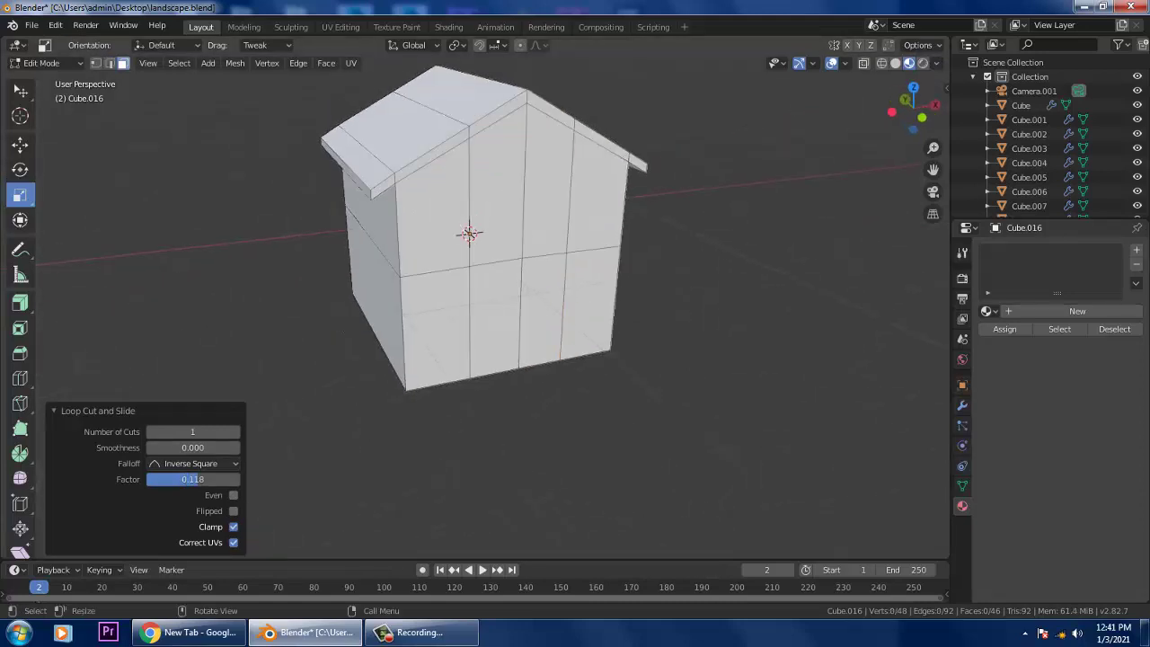
left_click(468, 234)
left_click(433, 214, "ctrl")
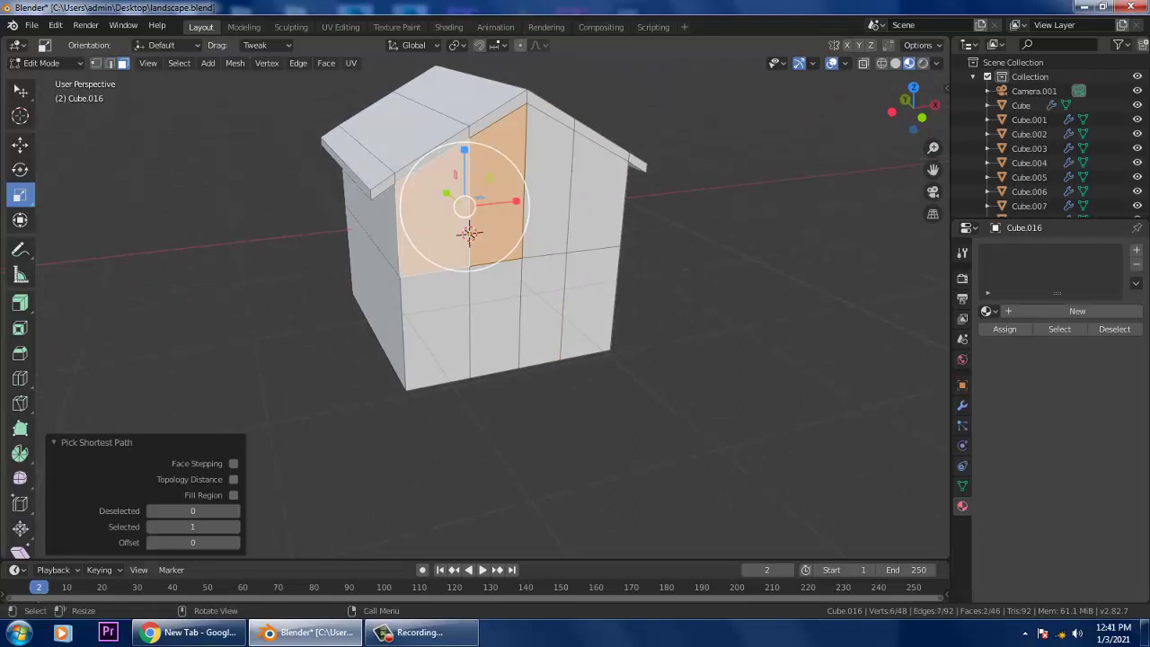
left_click(21, 144)
left_click(548, 193, "ctrl")
left_click(597, 205, "ctrl")
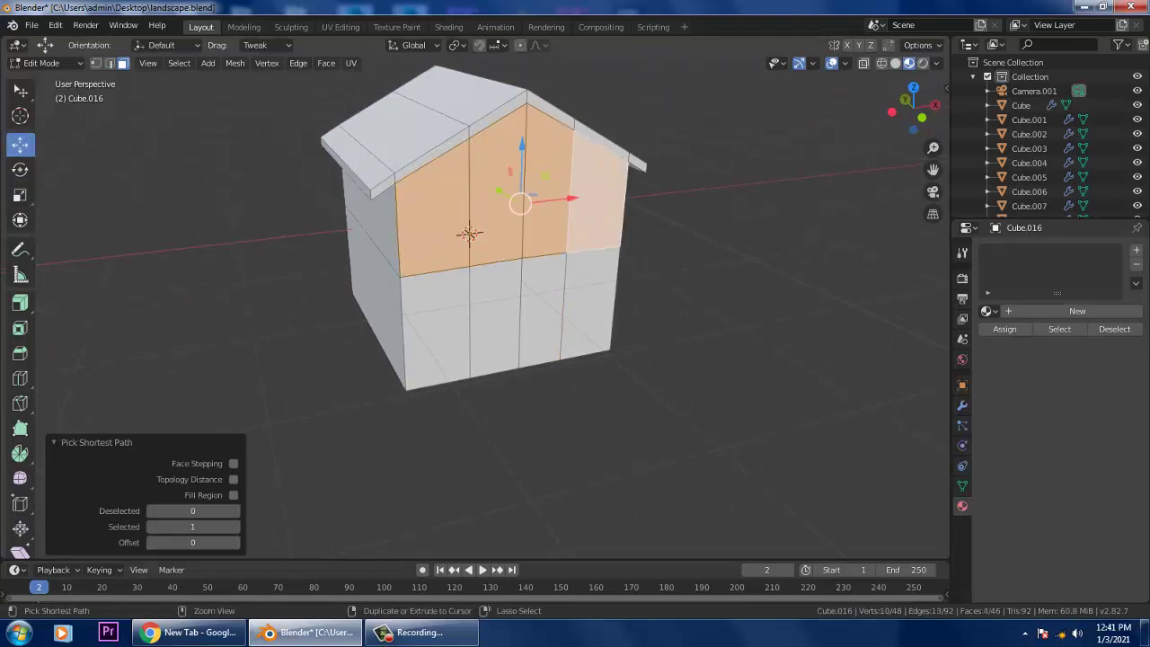
left_click(590, 302, "ctrl")
left_click(438, 327, "ctrl")
left_click(374, 221, "ctrl")
left_click(377, 300, "ctrl")
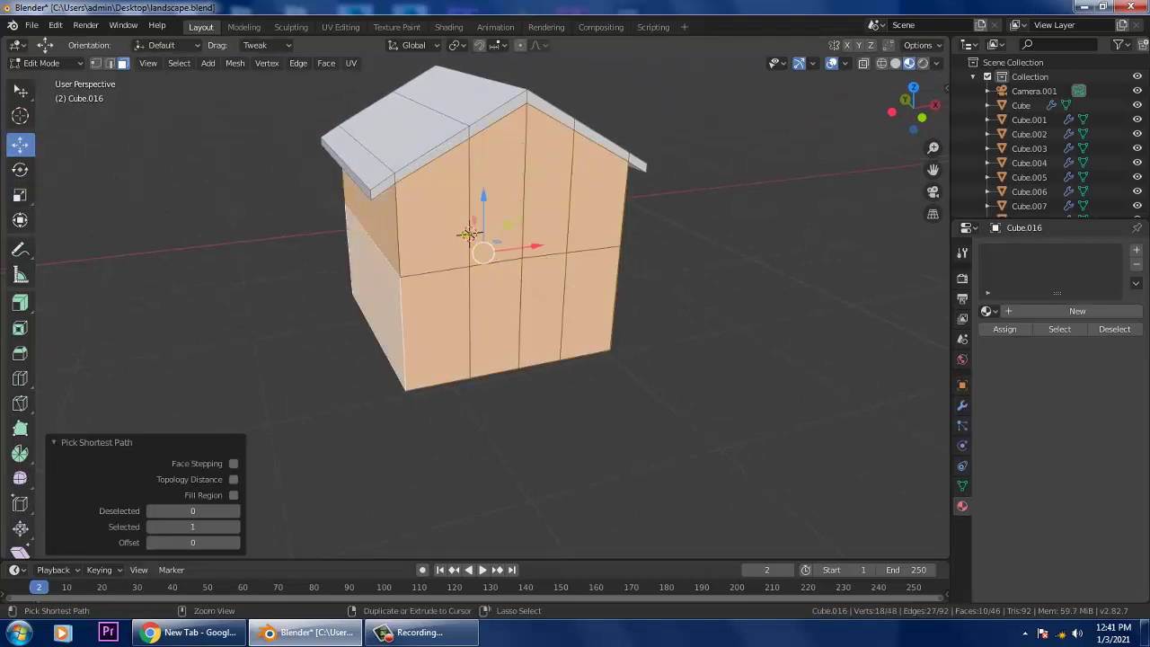
Step: Add the opposite side wall and all the rear gable's wall faces to the selection
middle_click_drag(381, 302, 274, 269)
left_click(606, 210, "ctrl")
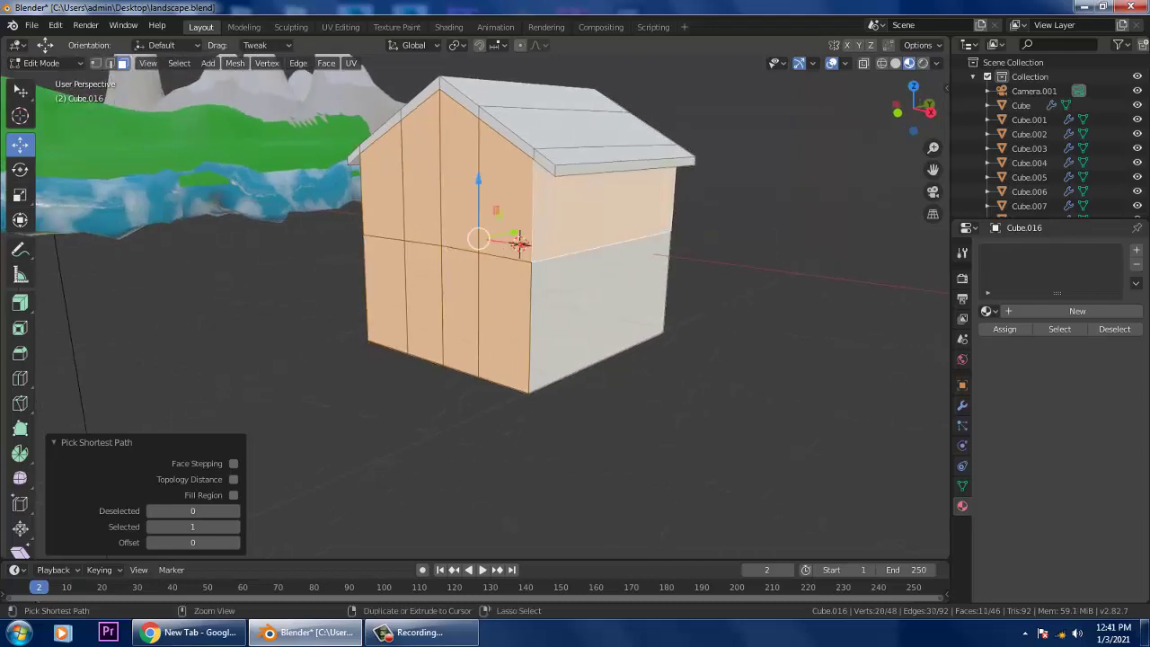
left_click(603, 298, "ctrl")
middle_click_drag(604, 300, 445, 300)
left_click(541, 334, "ctrl")
left_click(546, 219, "ctrl")
left_click(589, 208, "ctrl")
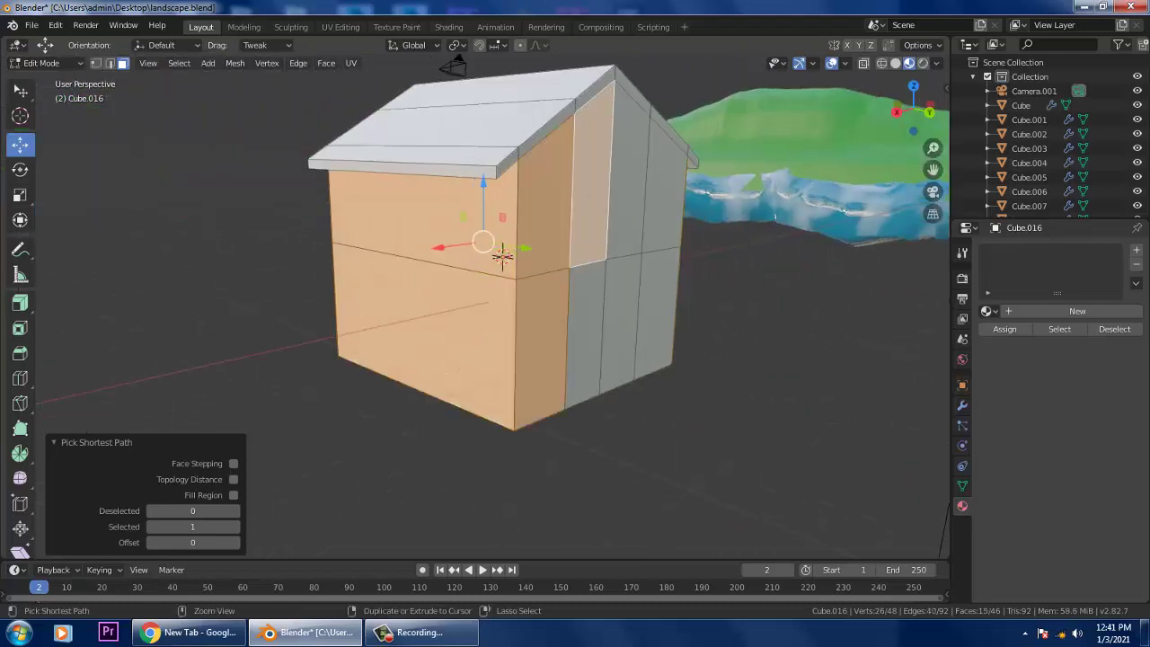
left_click(627, 203, "ctrl")
left_click(663, 205, "ctrl")
left_click(655, 304, "ctrl")
left_click(620, 314, "ctrl")
left_click(586, 331, "ctrl")
Step: Add the faces on the underside of the house to the selection
middle_click_drag(585, 330, 643, 267)
left_click(610, 310, "ctrl")
left_click(589, 330, "ctrl")
left_click(584, 343, "ctrl")
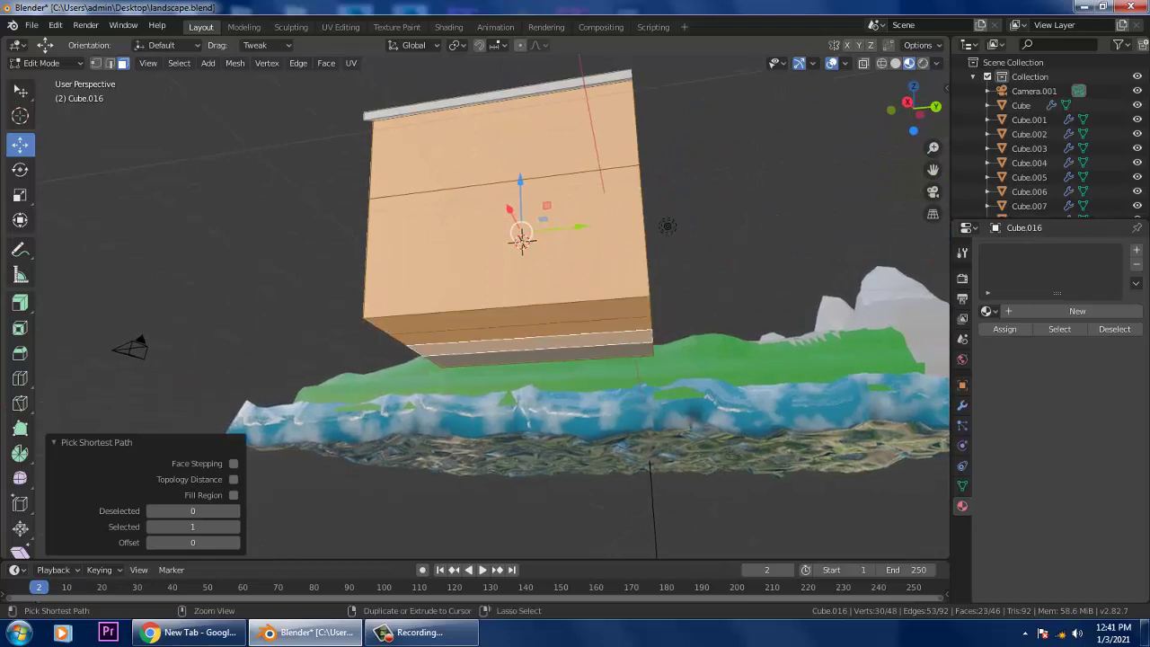
left_click(579, 366, "ctrl")
left_click(557, 359, "ctrl")
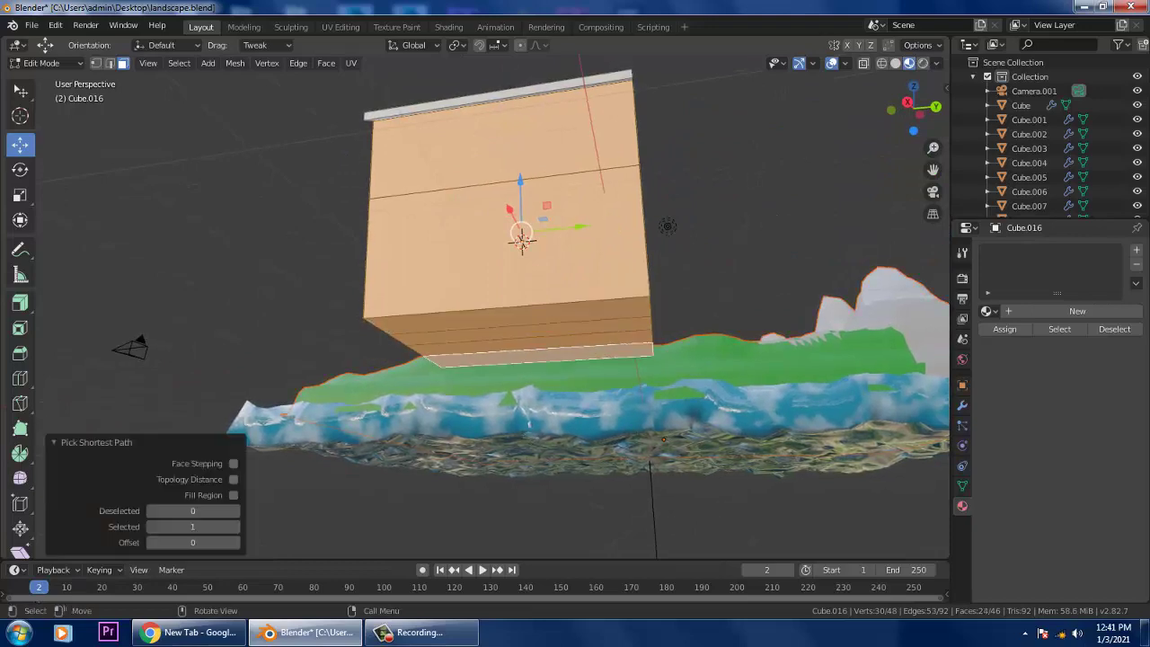
Step: Exclude only the front gable's two lower middle door faces, keeping the other wall and underside faces selected
middle_click_drag(557, 358, 899, 427)
middle_click_drag(434, 241, 459, 249)
left_click(500, 309, "ctrl")
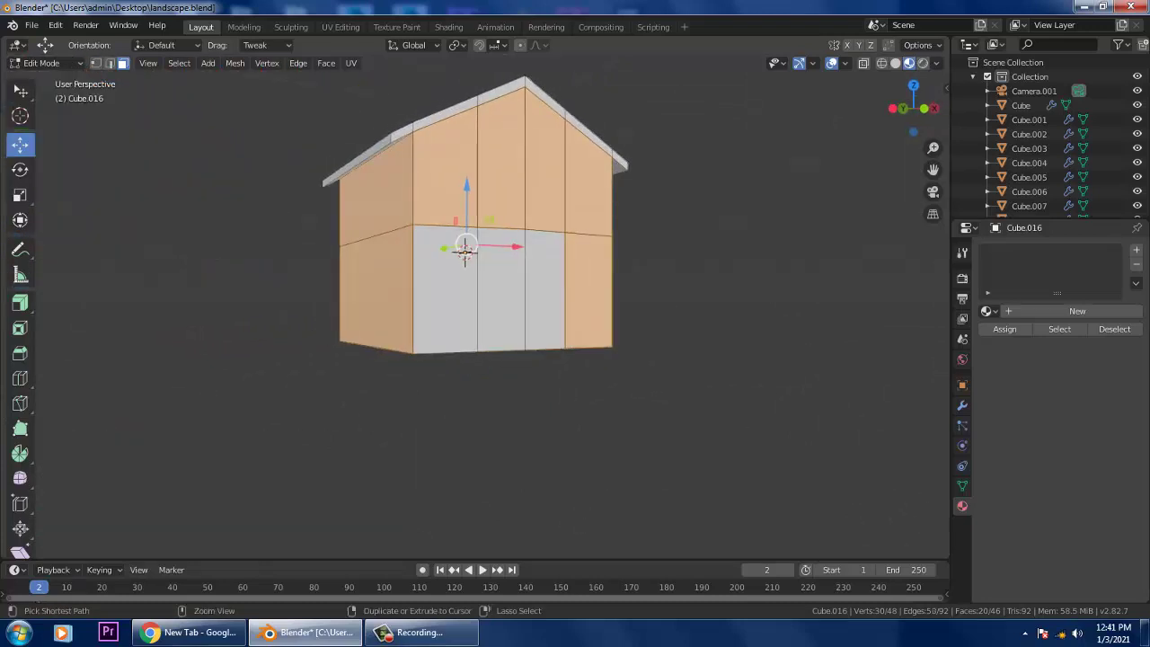
middle_click_drag(459, 249, 454, 187)
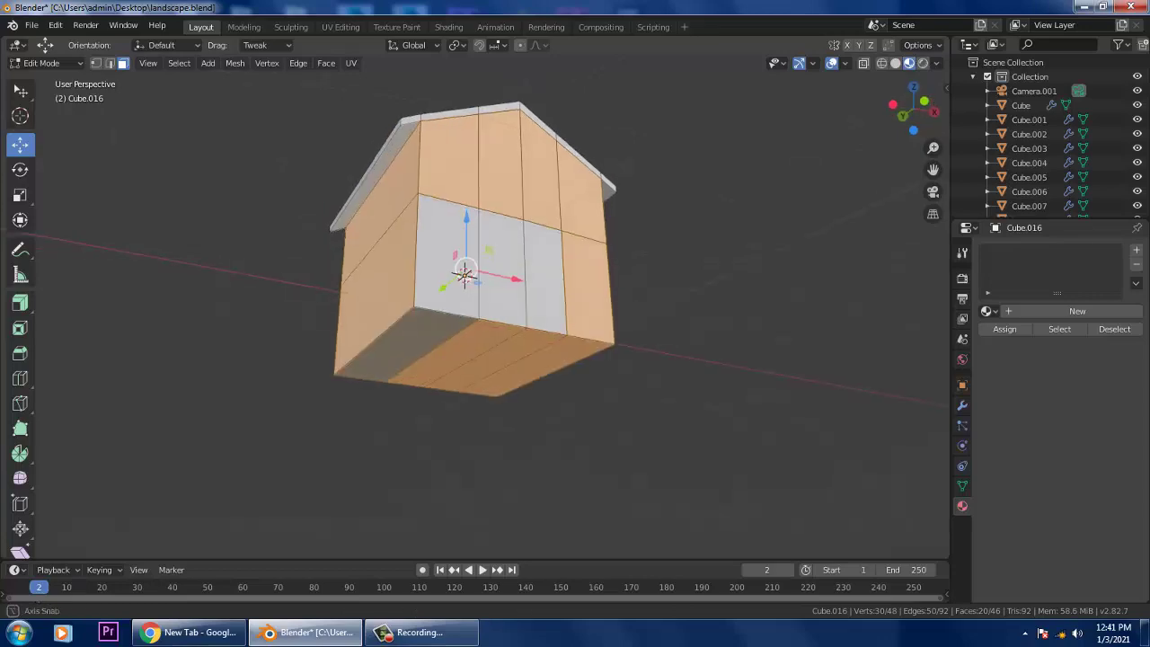
left_click(406, 345, "shift")
left_click(439, 262, "shift")
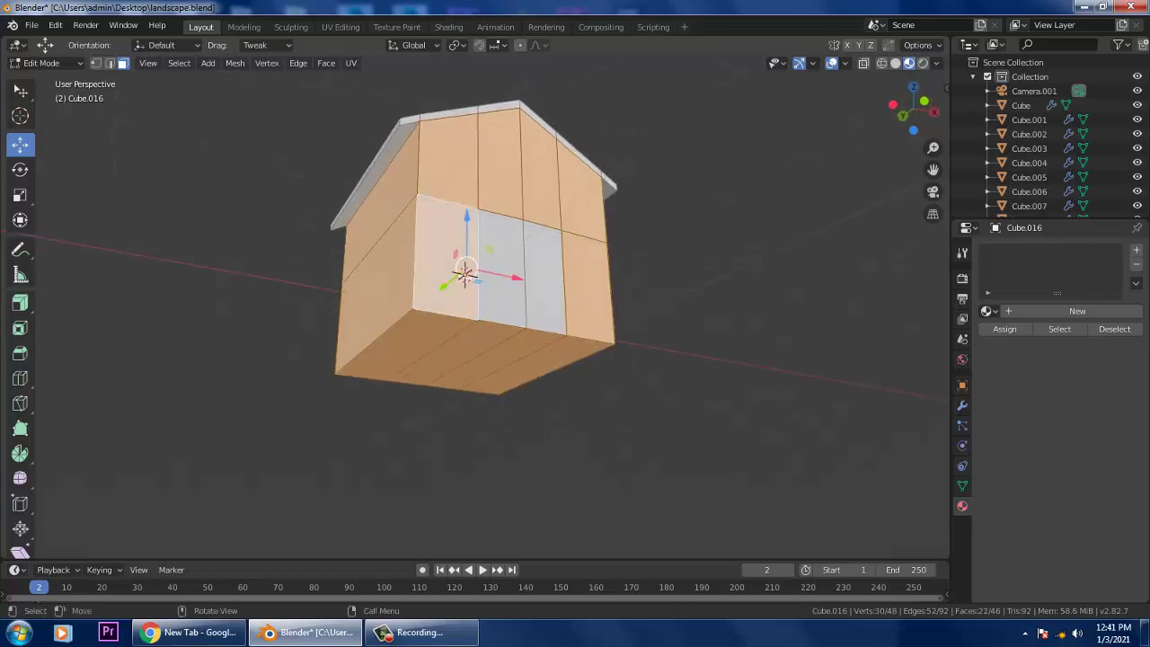
middle_click_drag(439, 263, 72, 301)
middle_click_drag(443, 238, 480, 230)
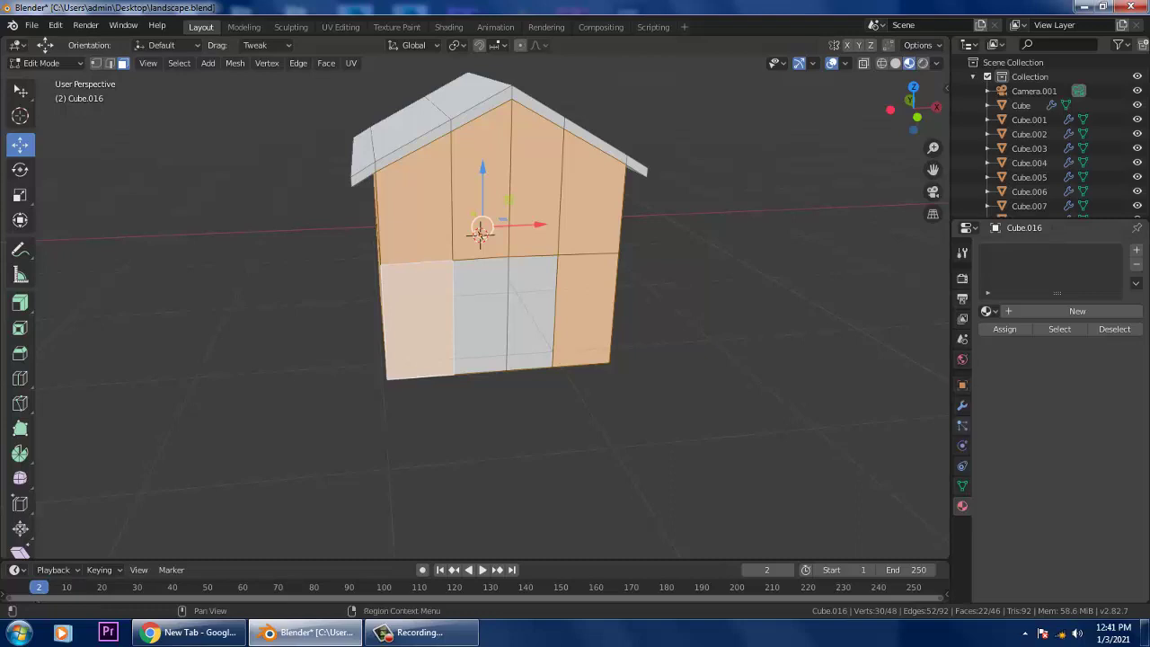
Step: Switch to the Shading workspace and frame the house closely in the 3D view
left_click(962, 359)
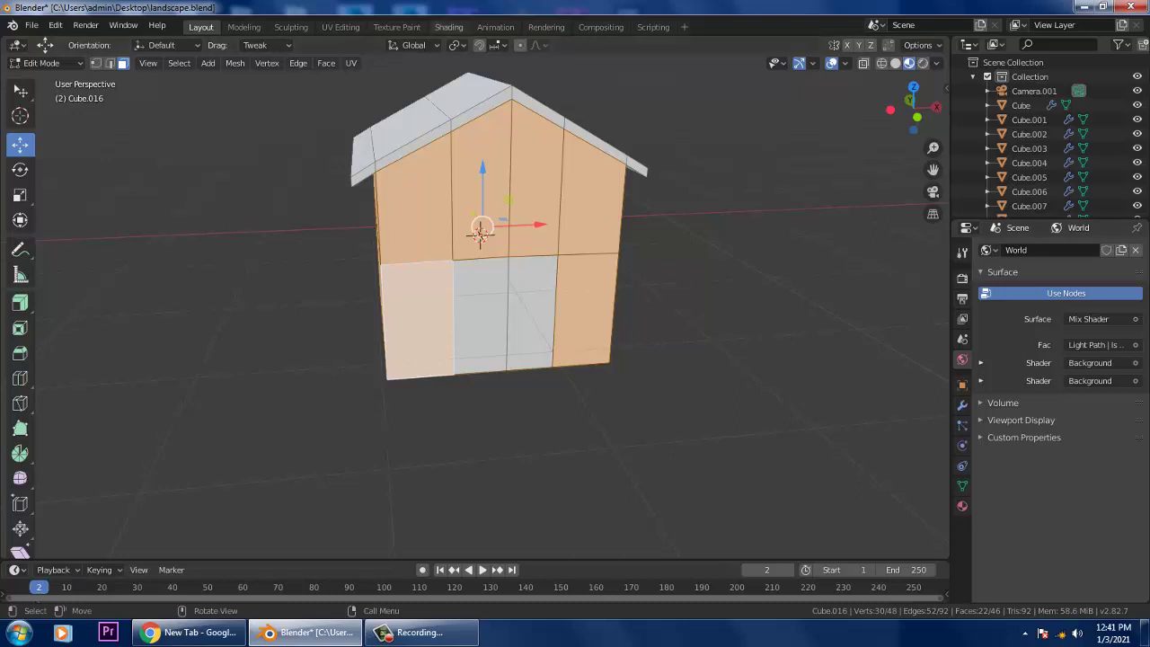
left_click(448, 27)
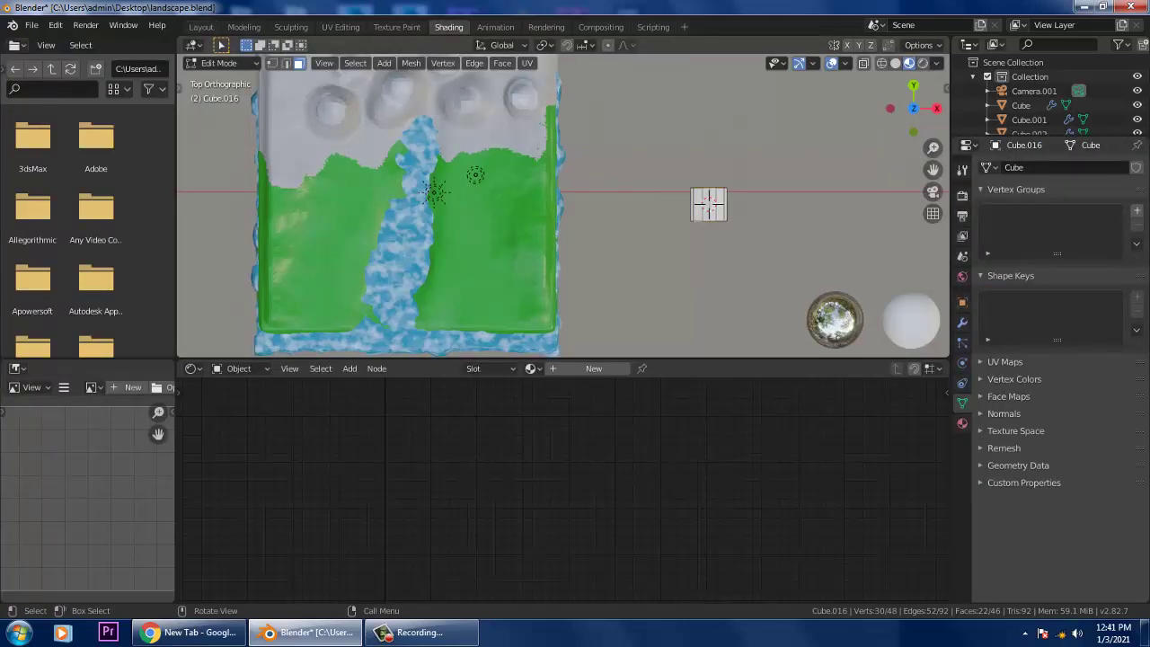
middle_click_drag(593, 261, 593, 131)
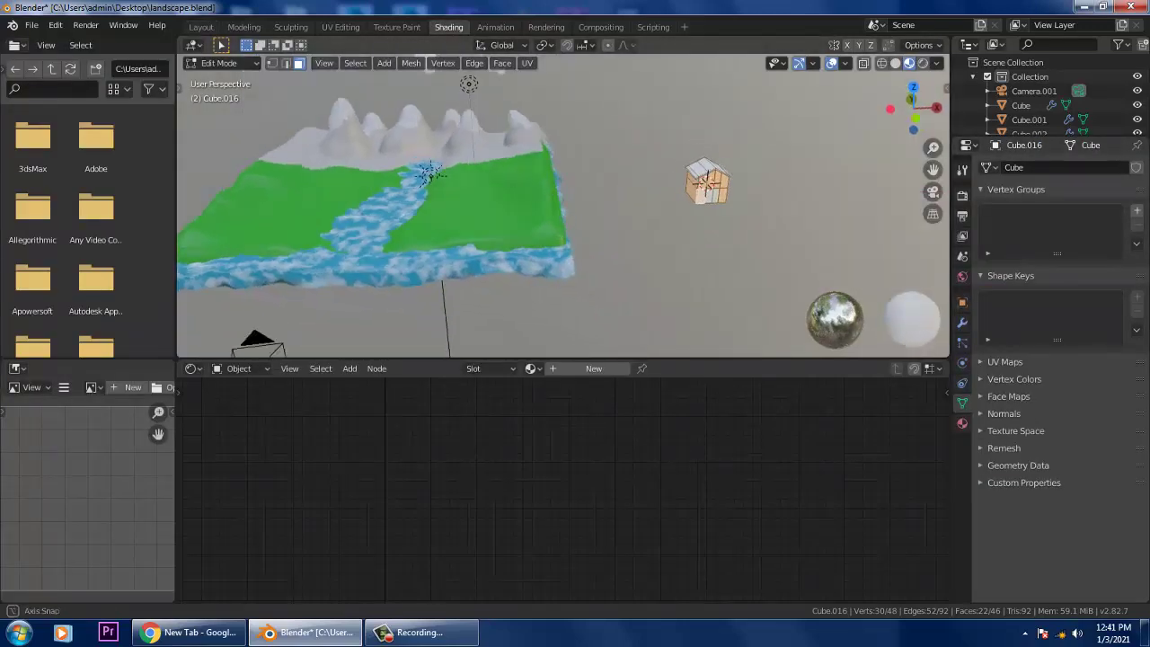
scroll(593, 171, "up", 5)
middle_click_drag(745, 193, 404, 205, "shift")
scroll(365, 204, "up", 1)
middle_click_drag(566, 180, 576, 225, "shift")
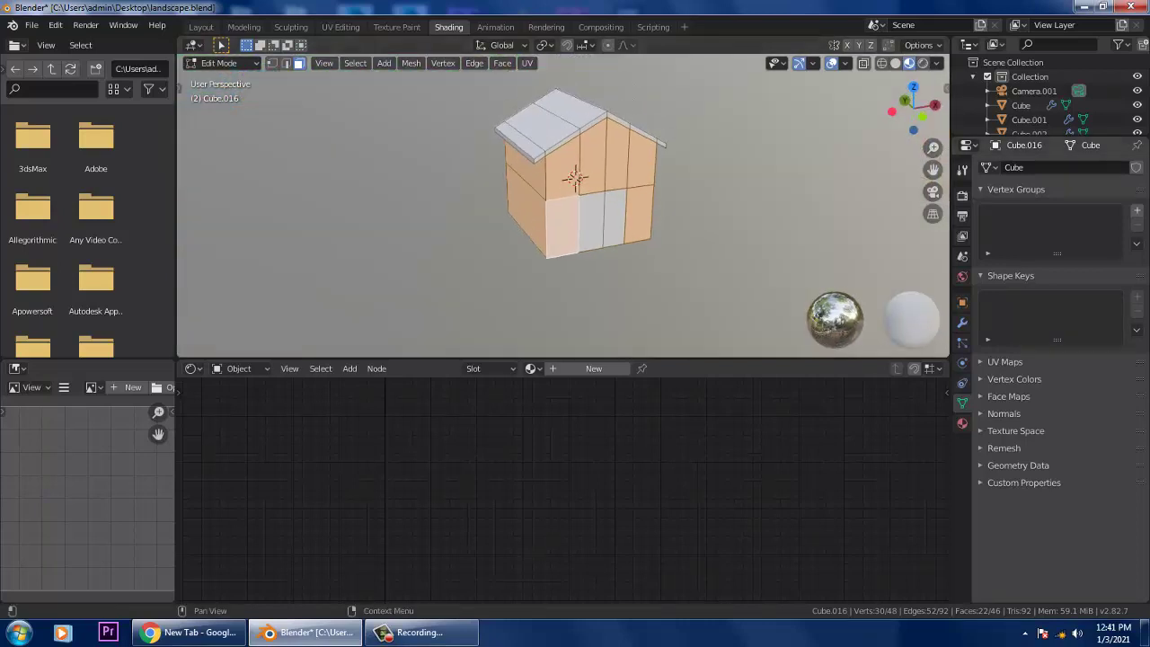
left_click(962, 196)
left_click(962, 237)
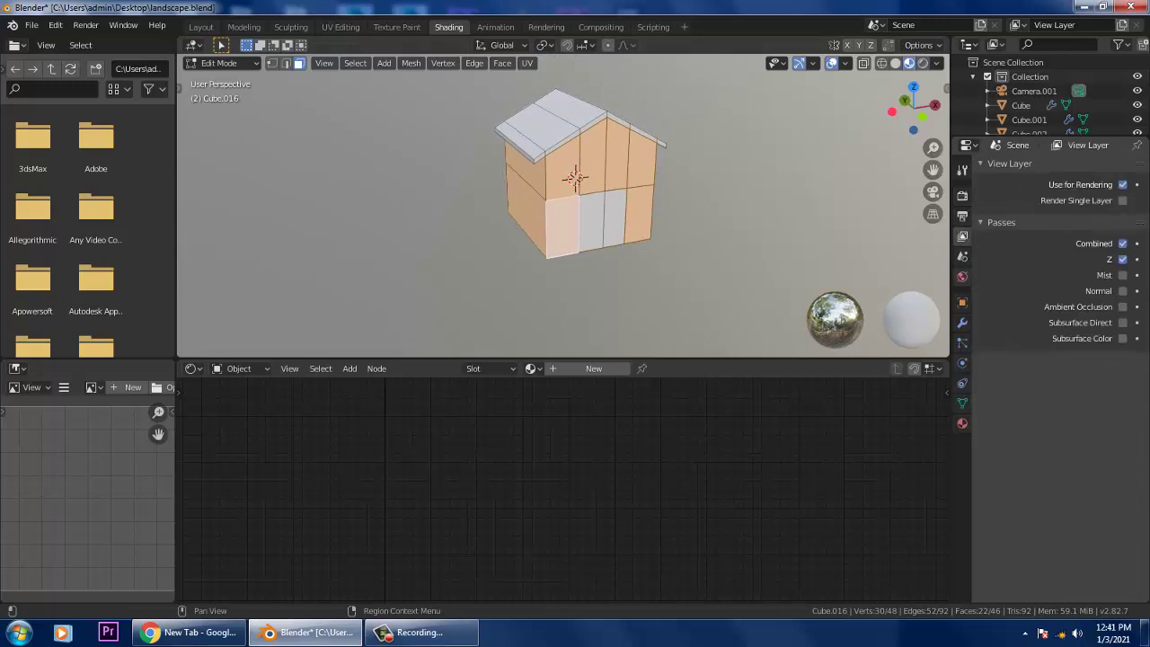
left_click(962, 276)
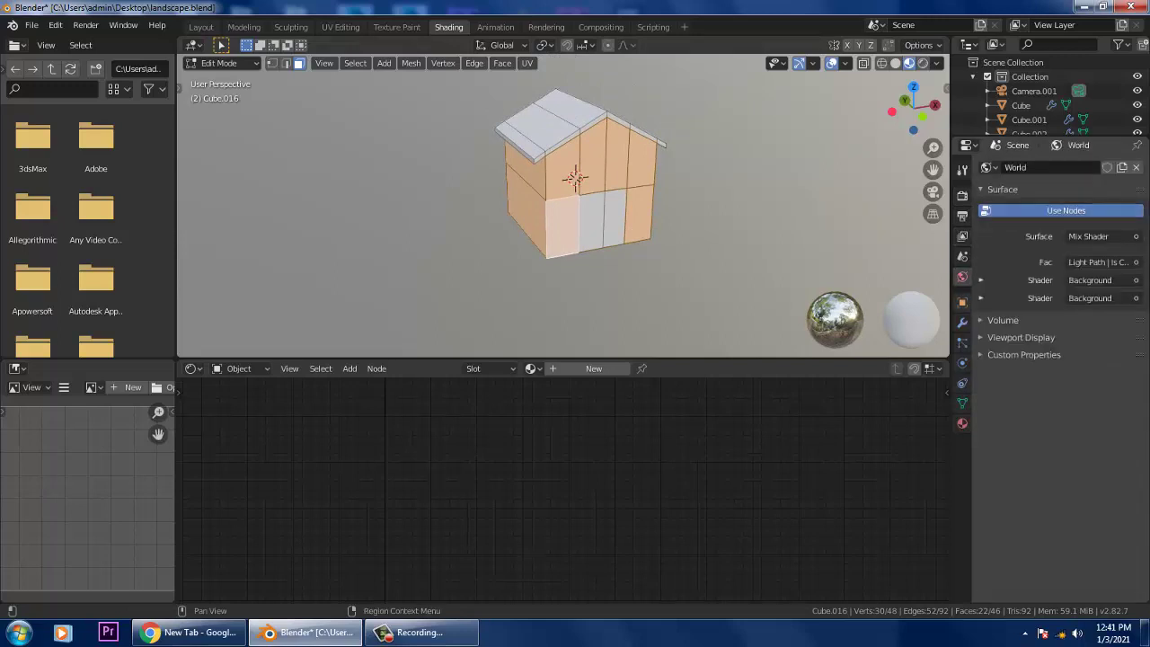
left_click(962, 302)
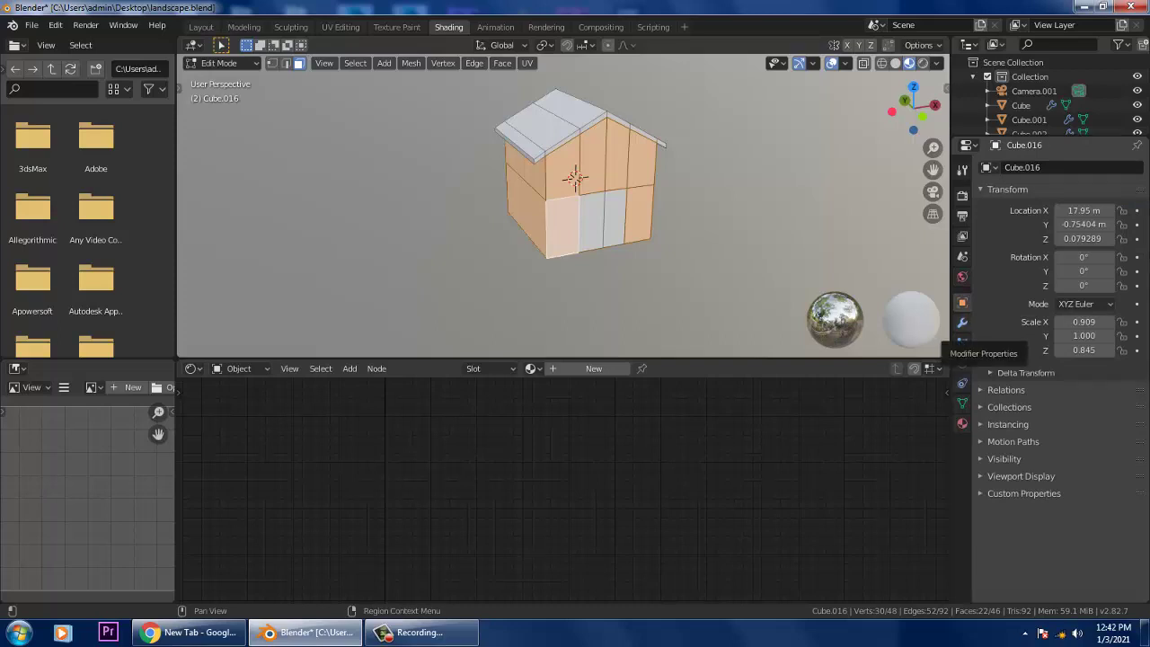
Step: Create a new material for the house and set its base color to light blue
left_click(588, 368)
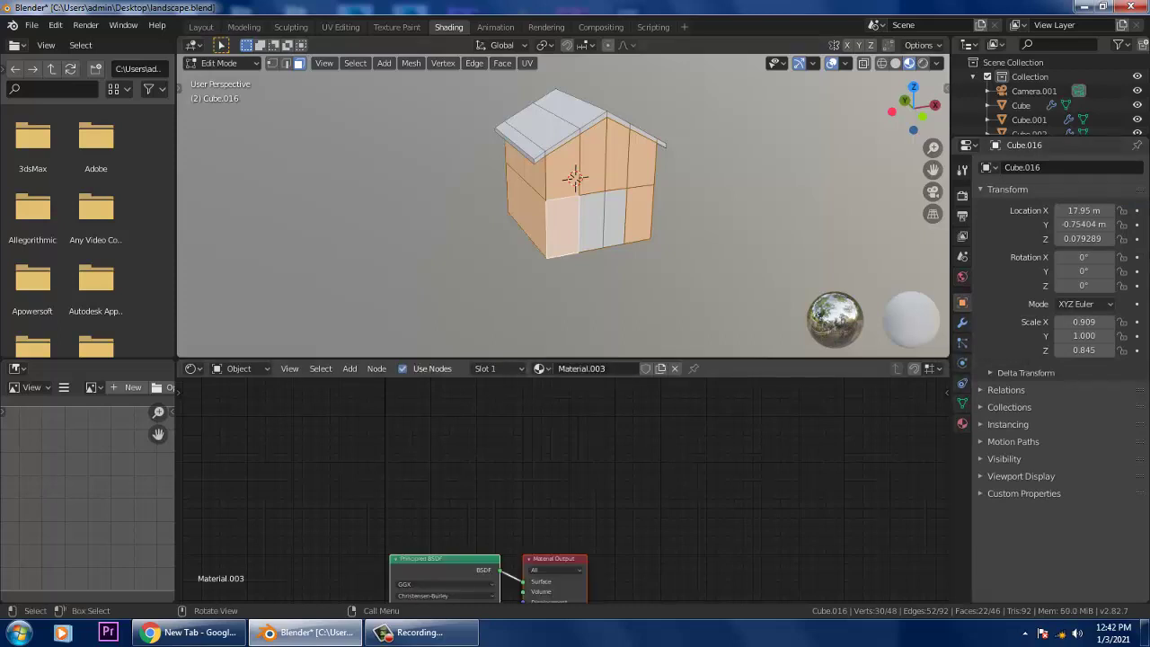
middle_click_drag(589, 549, 633, 409)
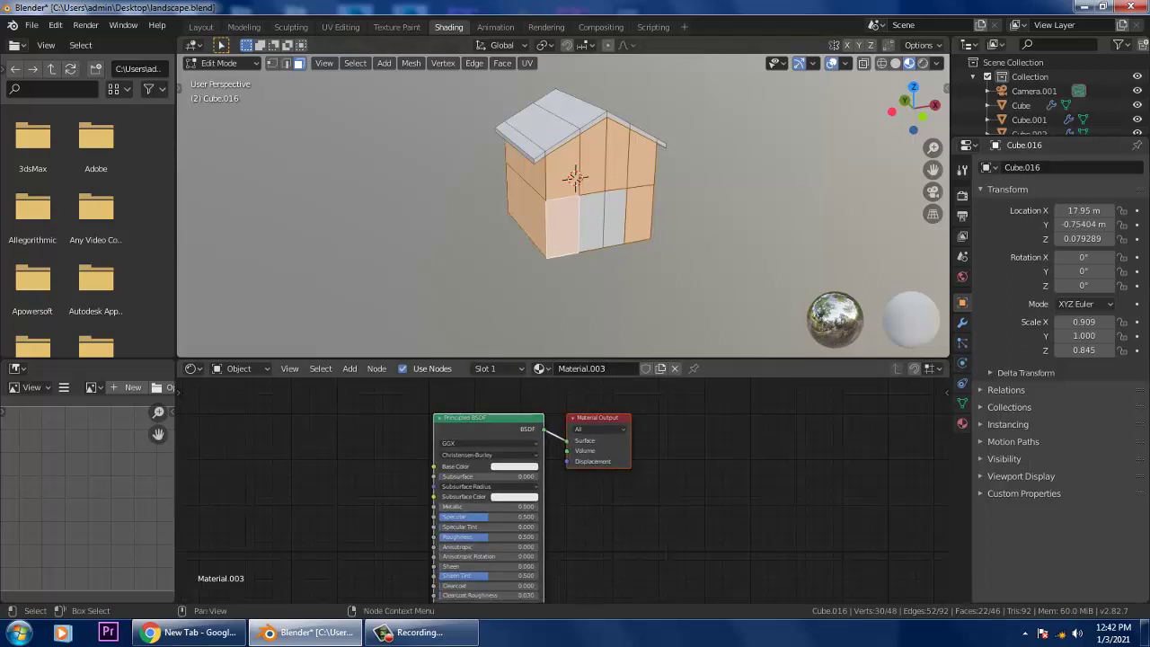
left_click(513, 466)
left_click_drag(531, 368, 541, 345)
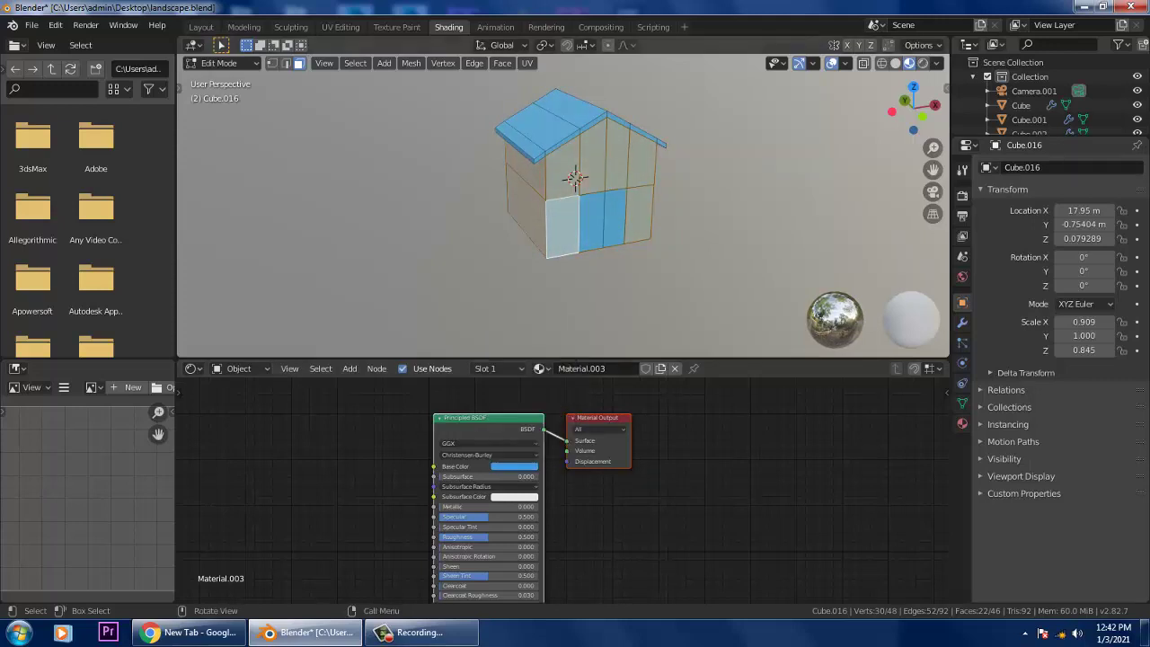
Step: Replace the selection with one roof slope's three top faces and its eave edge face
key("alt+a")
middle_click_drag(575, 215, 592, 219)
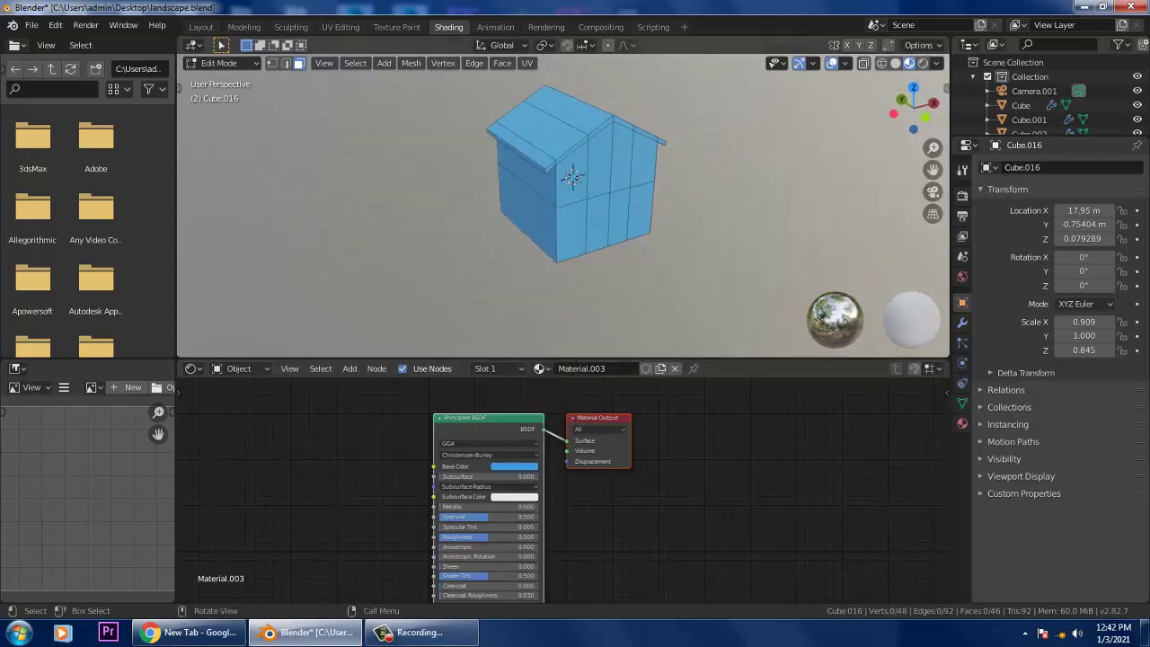
left_click(541, 131)
middle_click_drag(546, 142, 551, 190, "shift")
scroll(551, 191, "up", 2)
left_click(579, 143, "shift")
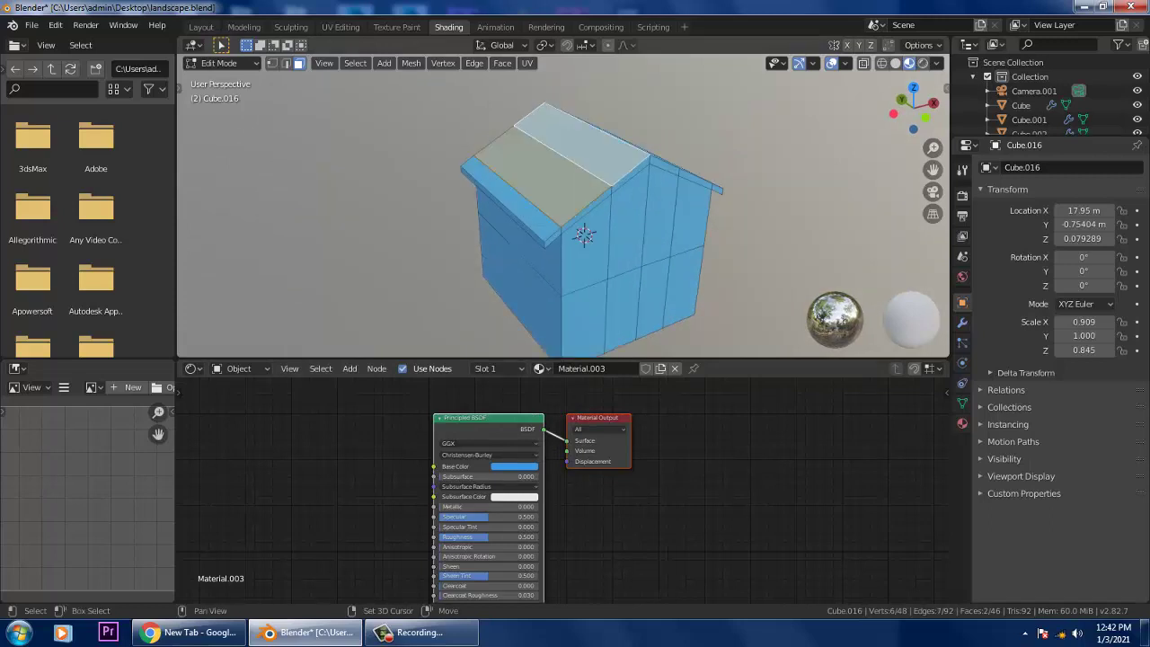
left_click(512, 198, "shift")
left_click(505, 210, "shift")
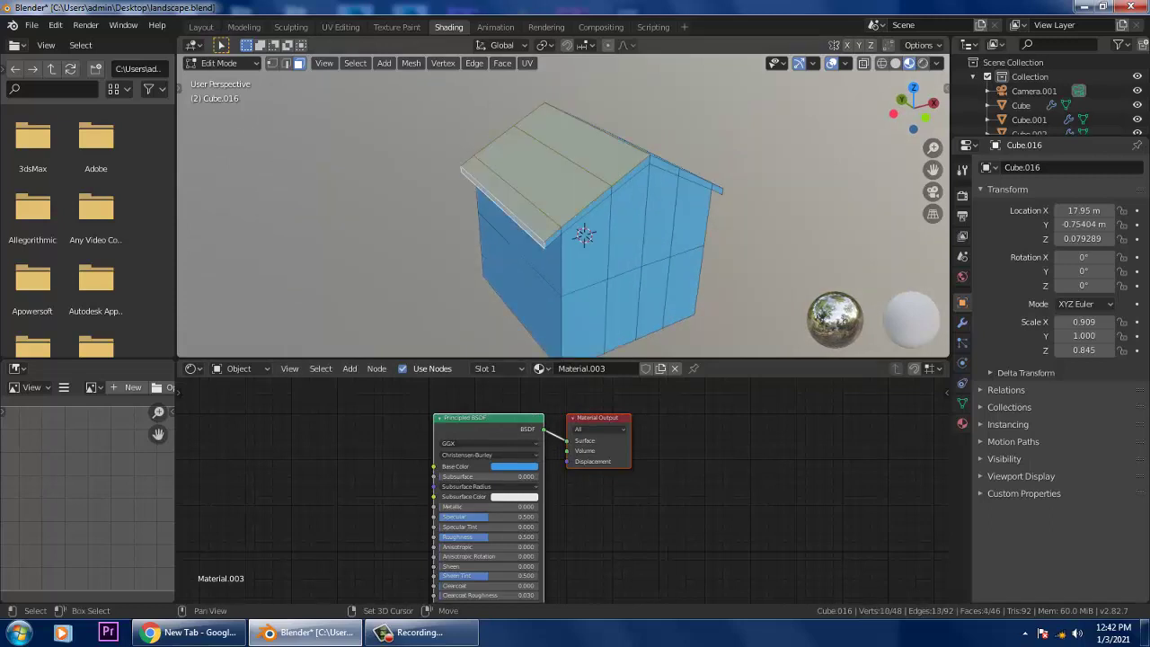
Step: Add that slope's front gable edge faces to the selection, keeping all its top faces selected
left_click(554, 238, "shift")
left_click(587, 211, "shift")
left_click(626, 172, "shift")
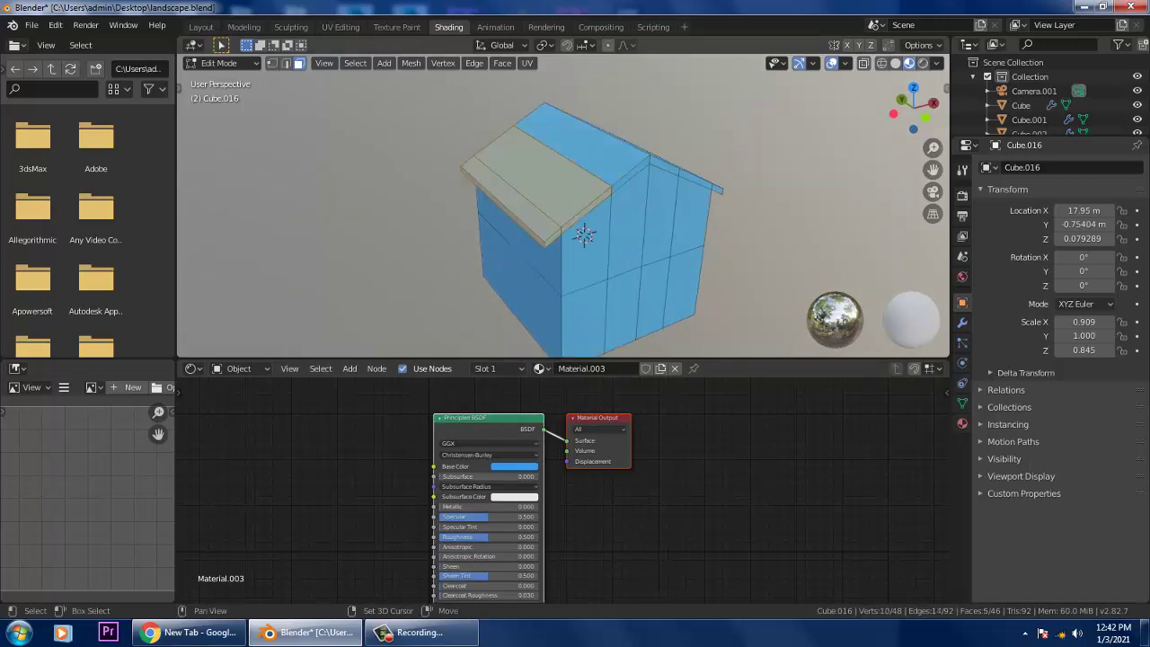
left_click(625, 171, "shift")
left_click(629, 177, "shift")
Step: Add the opposite roof slope's top faces, front gable edge faces and eave edge face to the selection
middle_click_drag(629, 177, 509, 178)
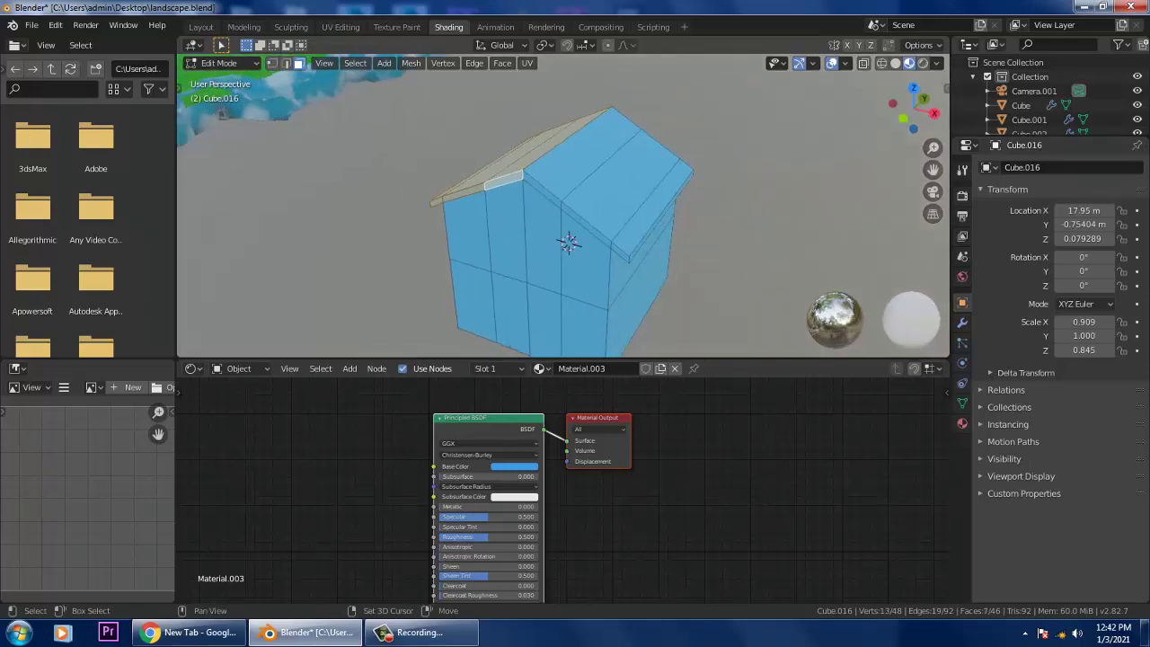
left_click(543, 191, "shift")
left_click(614, 187, "shift")
left_click(586, 225, "shift")
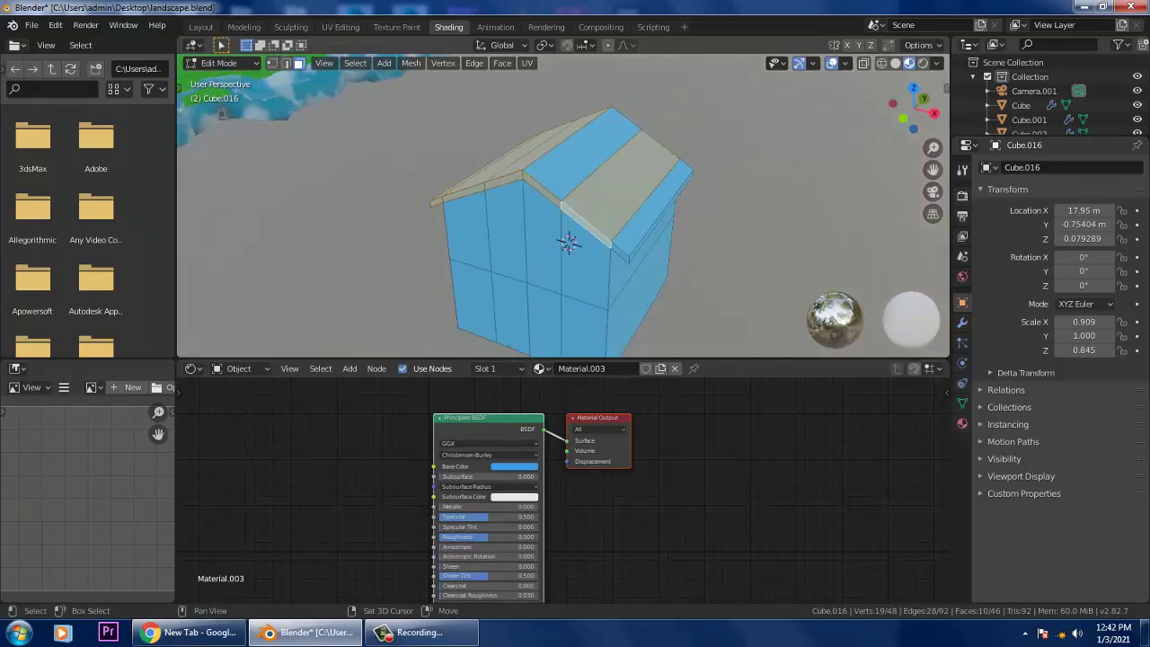
left_click(584, 156, "shift")
left_click(651, 212, "shift")
left_click(620, 252, "shift")
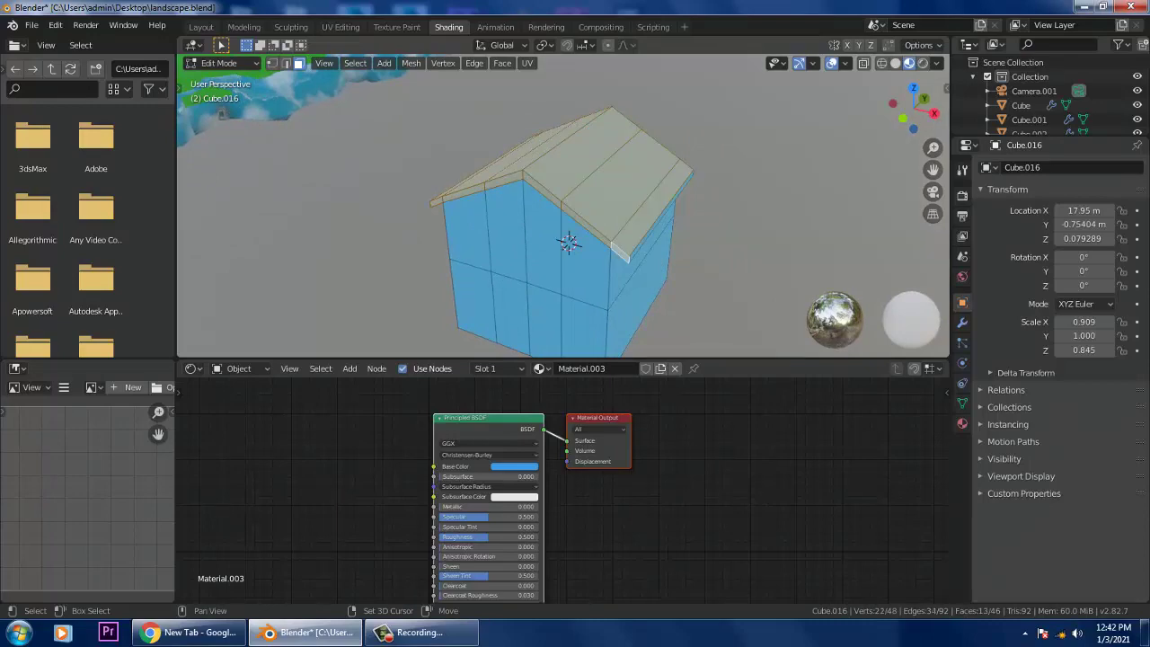
left_click(662, 218, "shift")
Step: Add all the rear gable's roof edge faces on both slopes to the selection
middle_click_drag(662, 219, 441, 199)
scroll(440, 200, "up", 2)
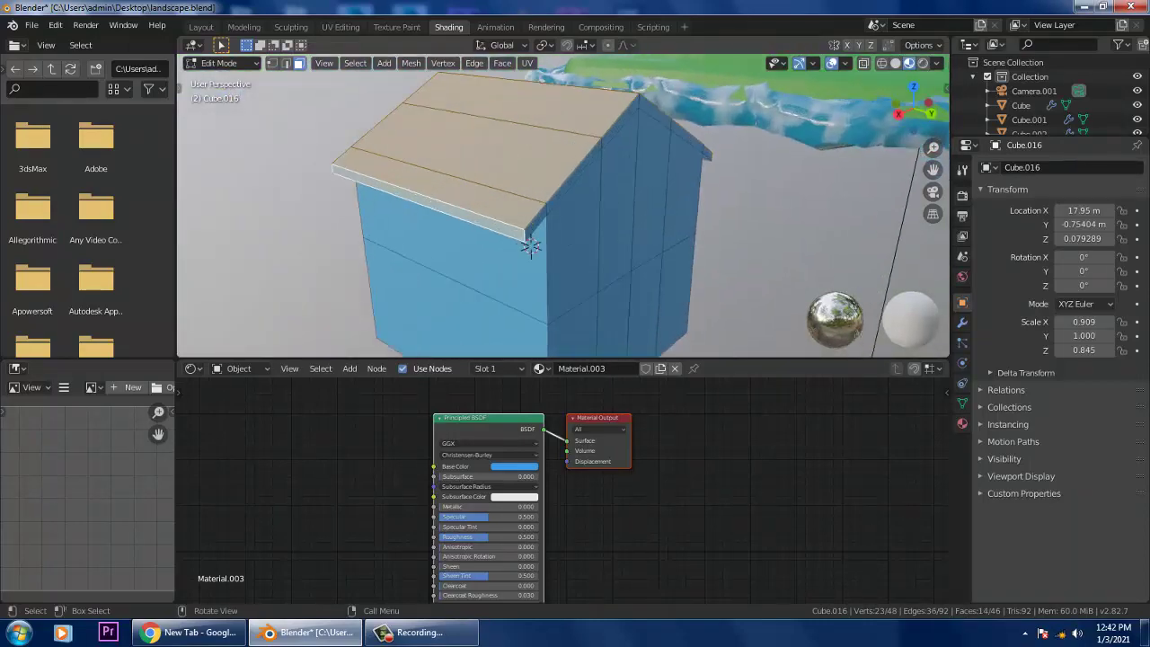
left_click(536, 222, "shift")
left_click(574, 177, "shift")
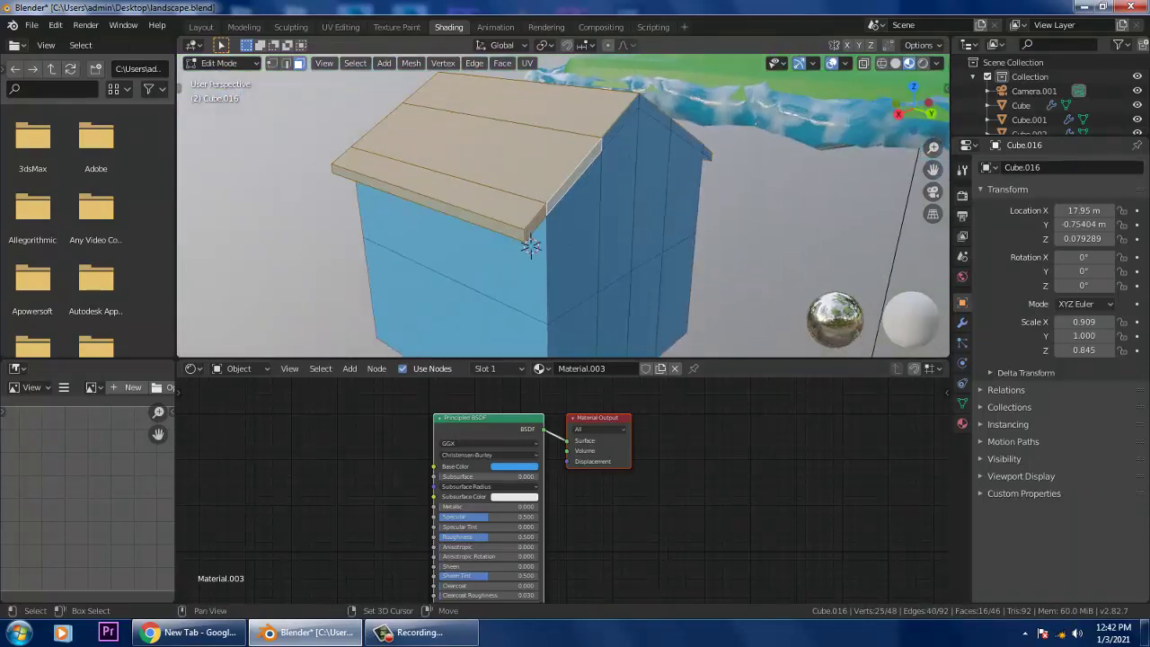
left_click(620, 122, "shift")
left_click(655, 113, "shift")
left_click(687, 136, "shift")
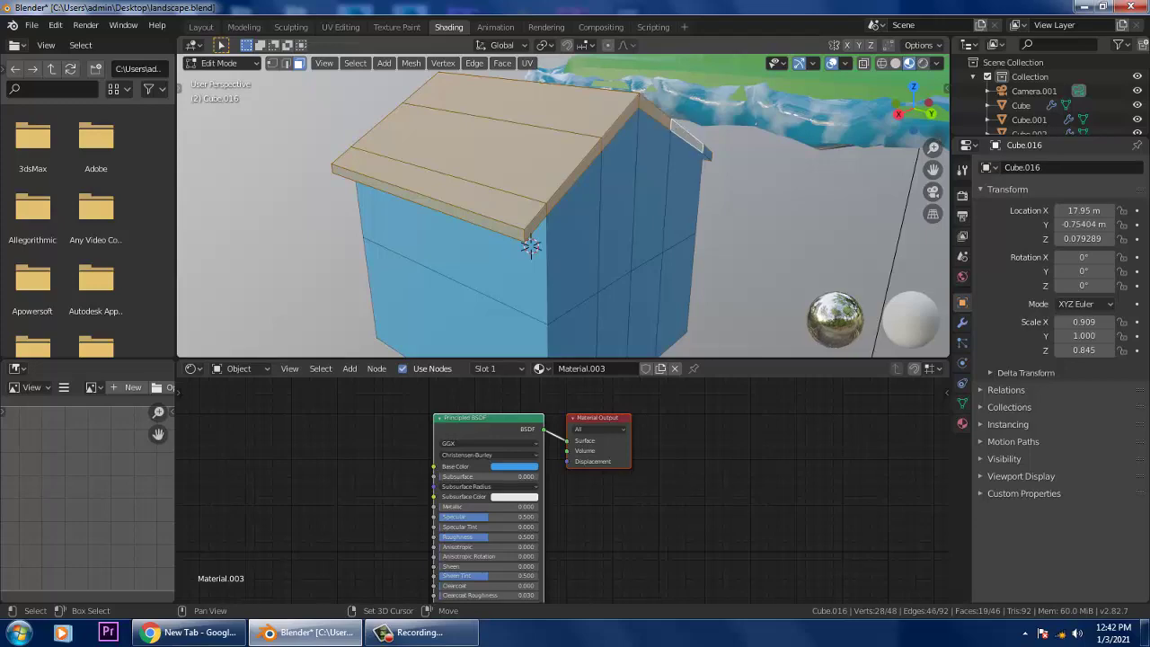
left_click(707, 155, "shift")
Step: Add the underside faces of both roof overhangs to the selection
middle_click_drag(707, 157, 584, 93)
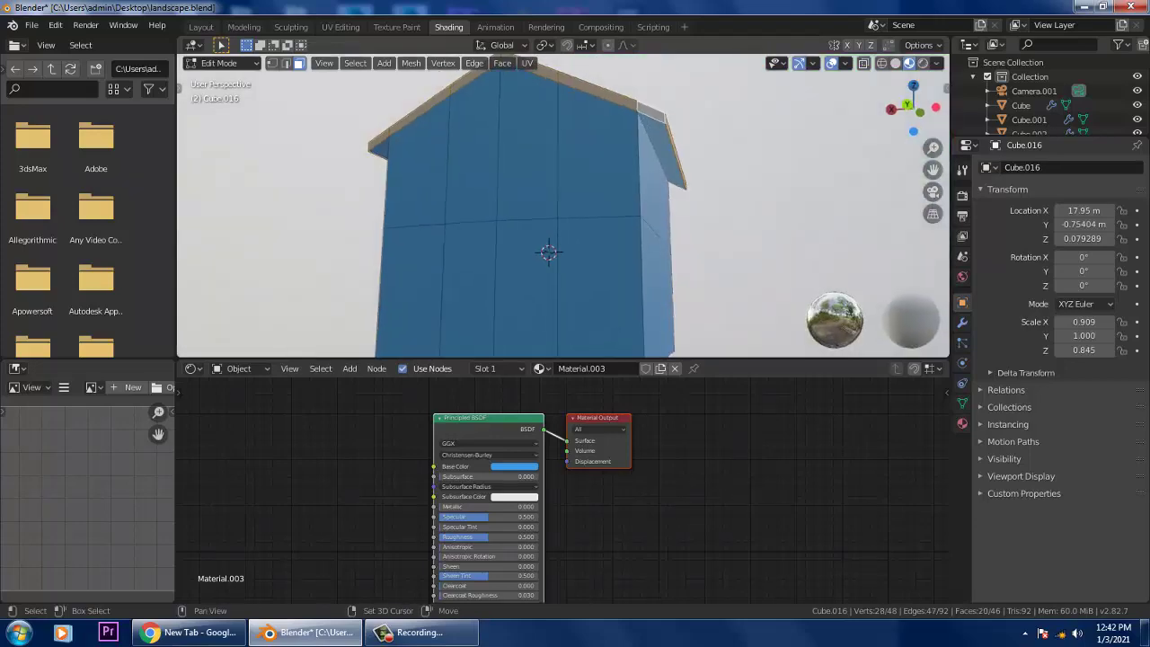
left_click(662, 151, "shift")
middle_click_drag(663, 153, 403, 110)
middle_click_drag(580, 227, 590, 252)
left_click(962, 277)
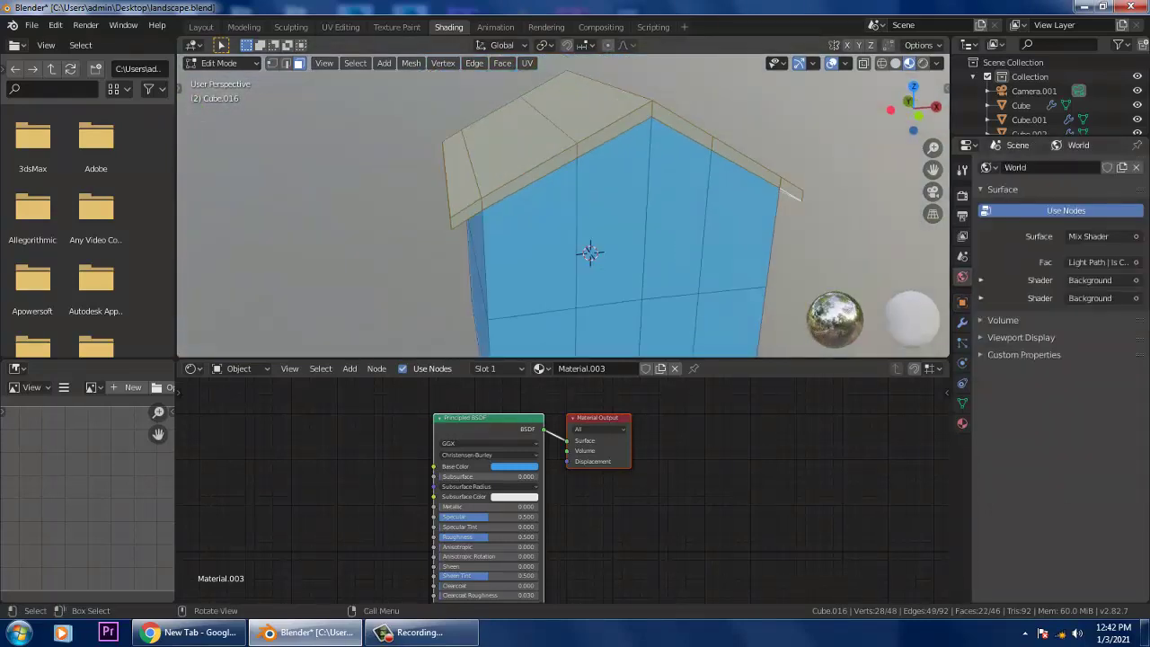
double_click(1002, 190)
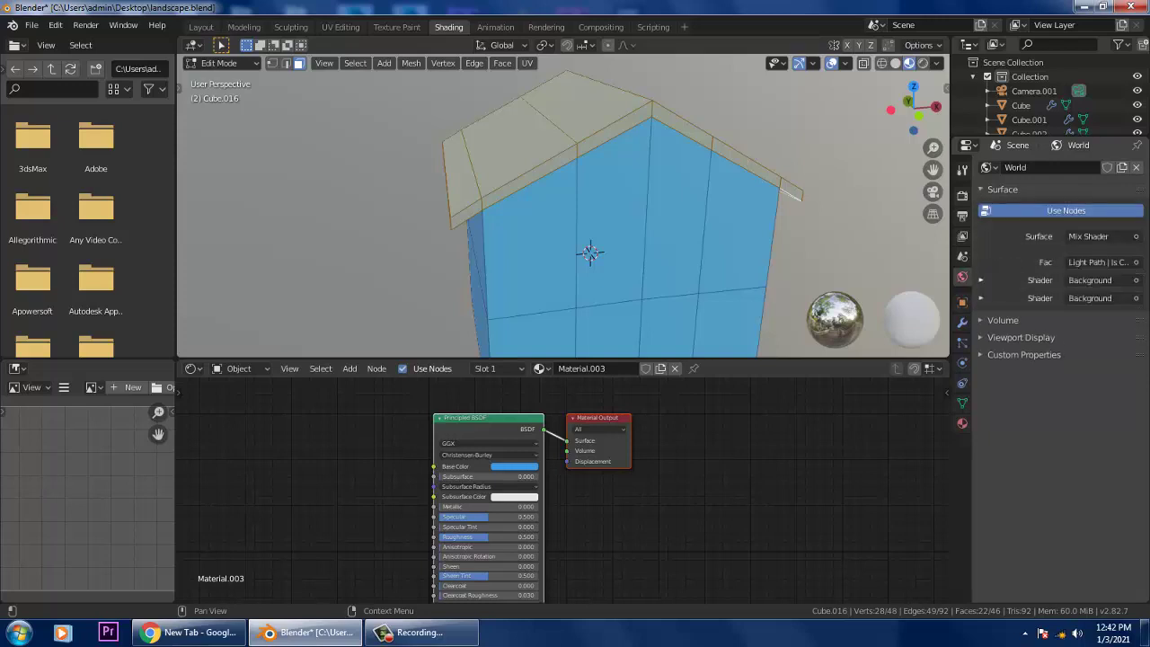
left_click(981, 280)
left_click(962, 384)
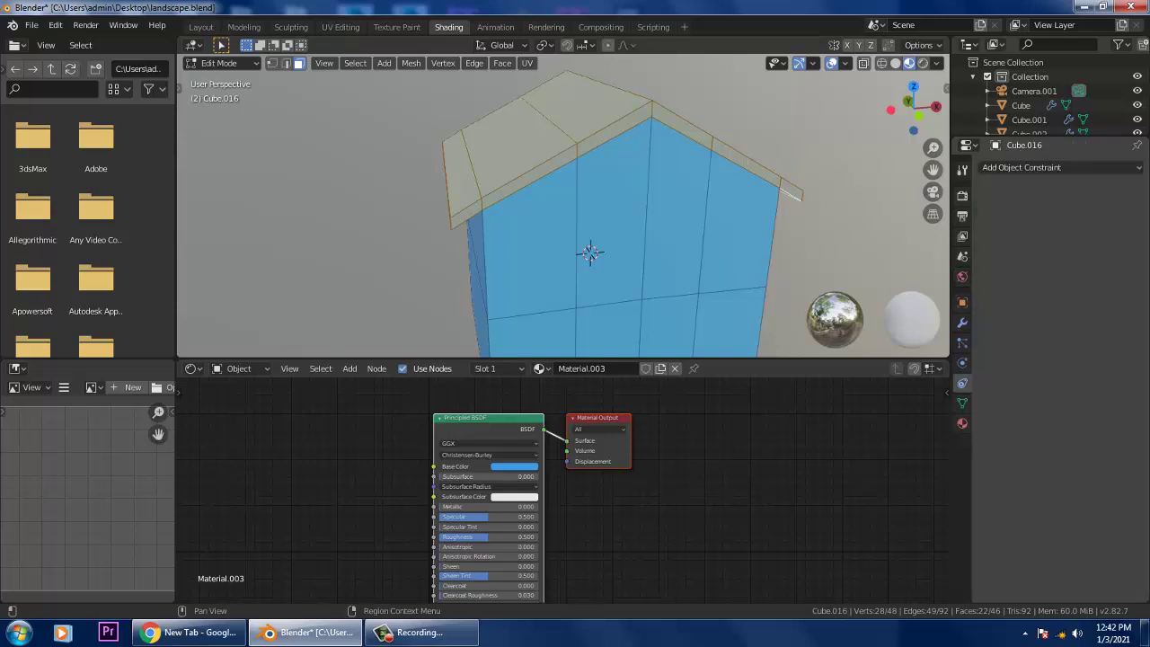
left_click(962, 170)
left_click(962, 195)
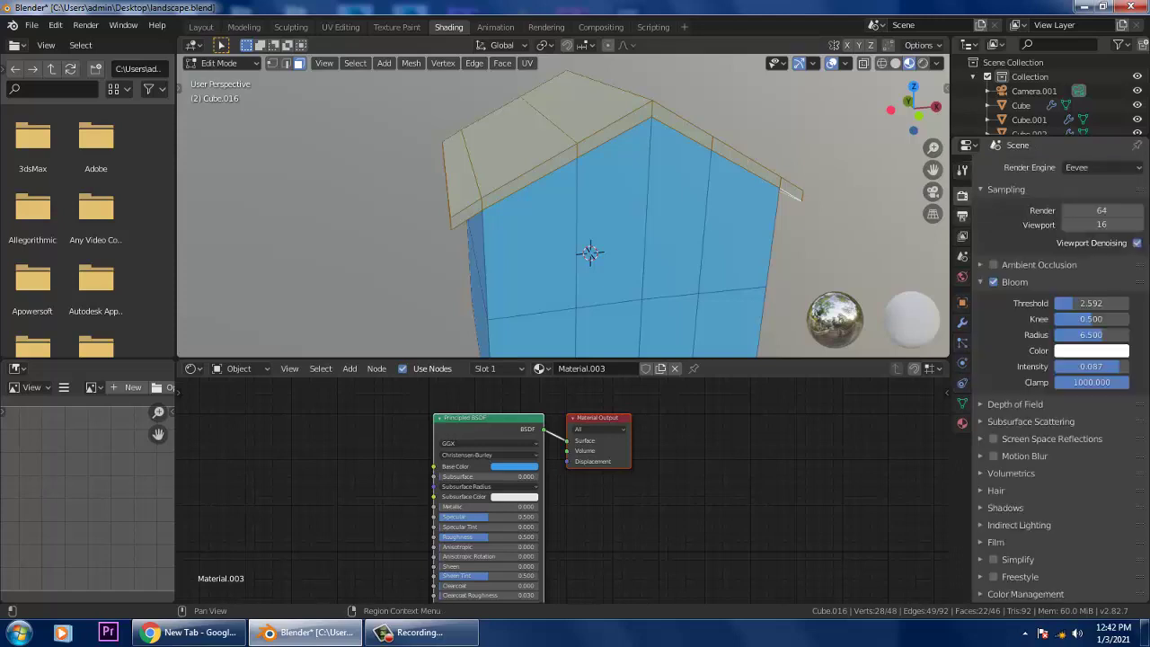
left_click(962, 216)
left_click(962, 236)
left_click(962, 257)
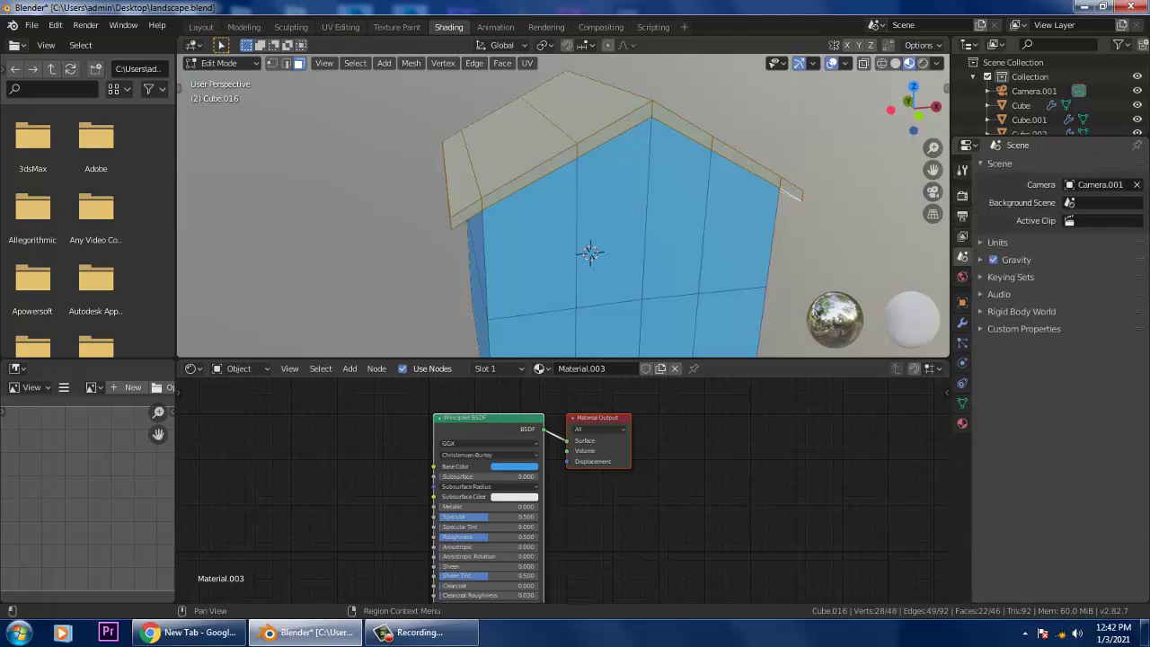
left_click(962, 277)
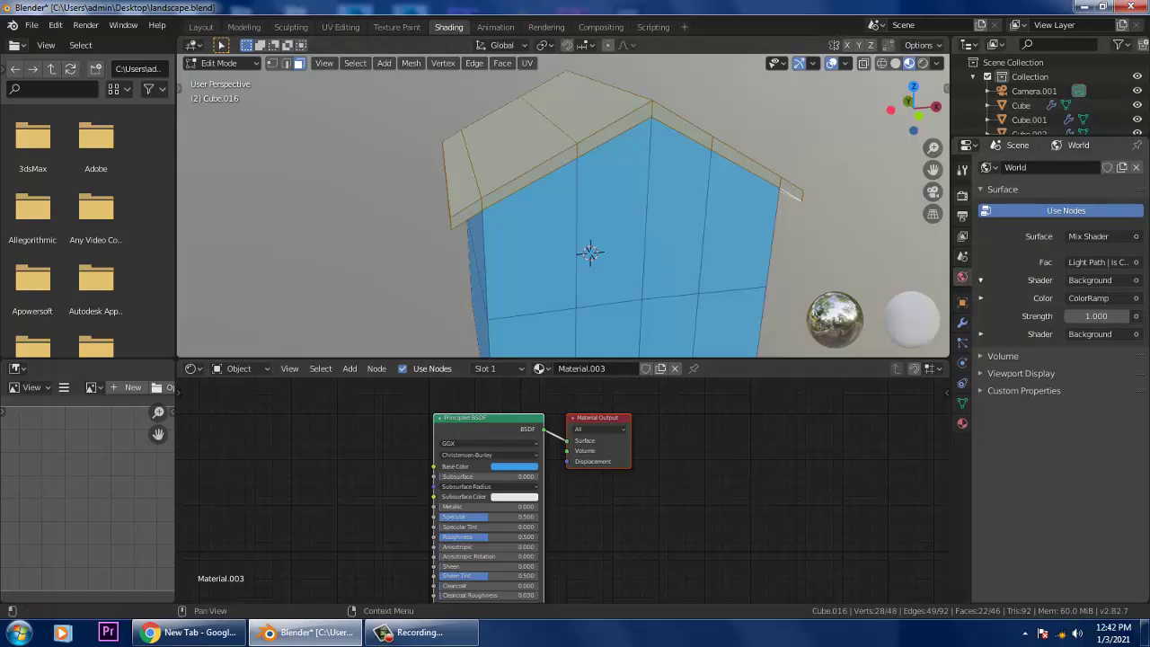
left_click(963, 323)
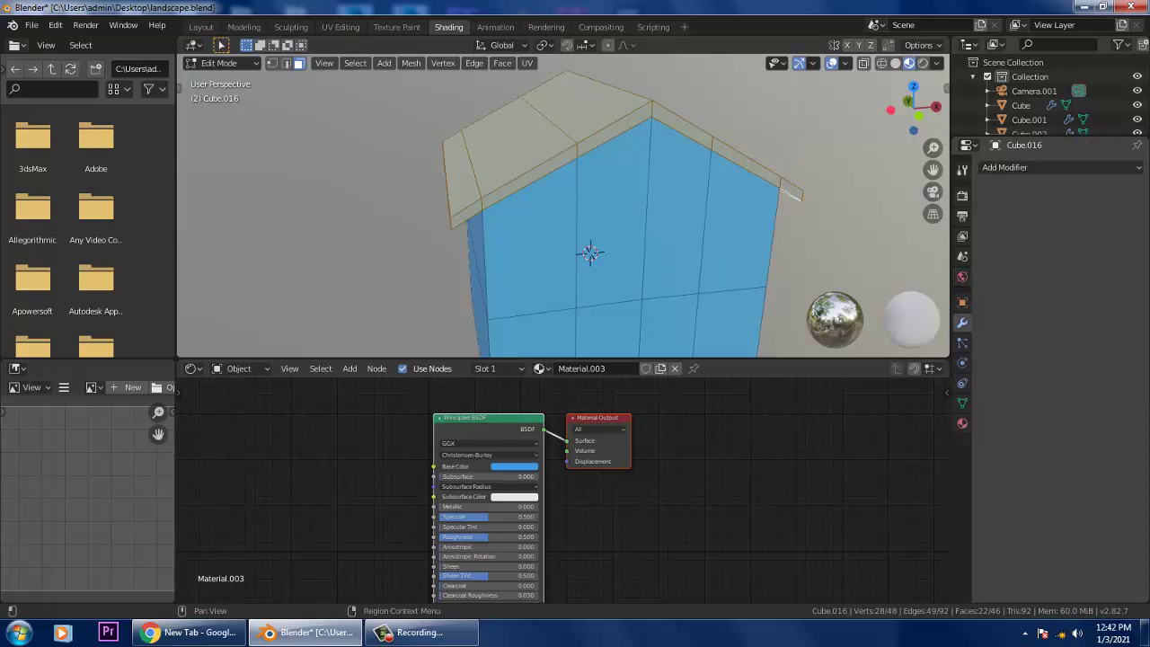
left_click(962, 302)
left_click(963, 277)
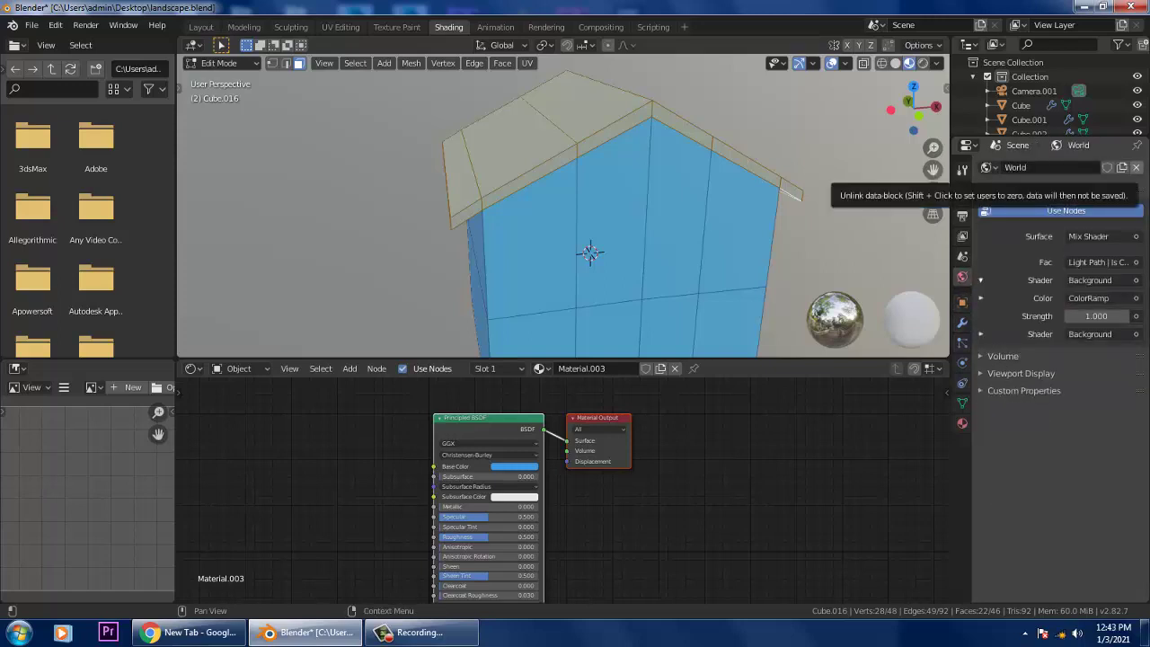
left_click(239, 368)
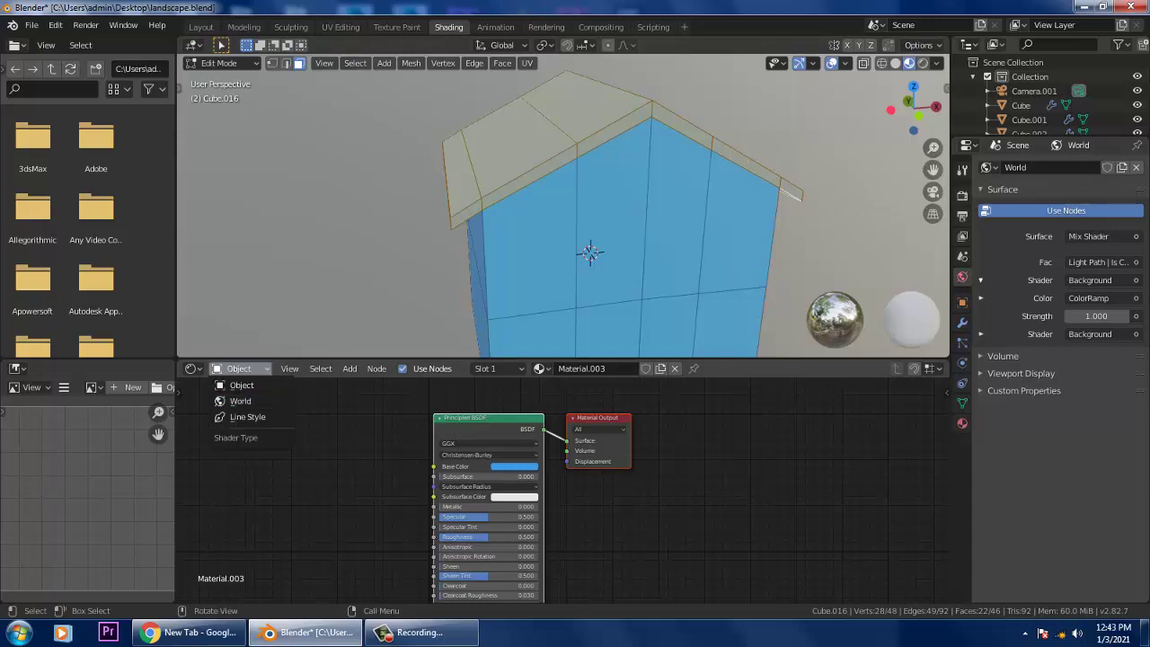
left_click(242, 385)
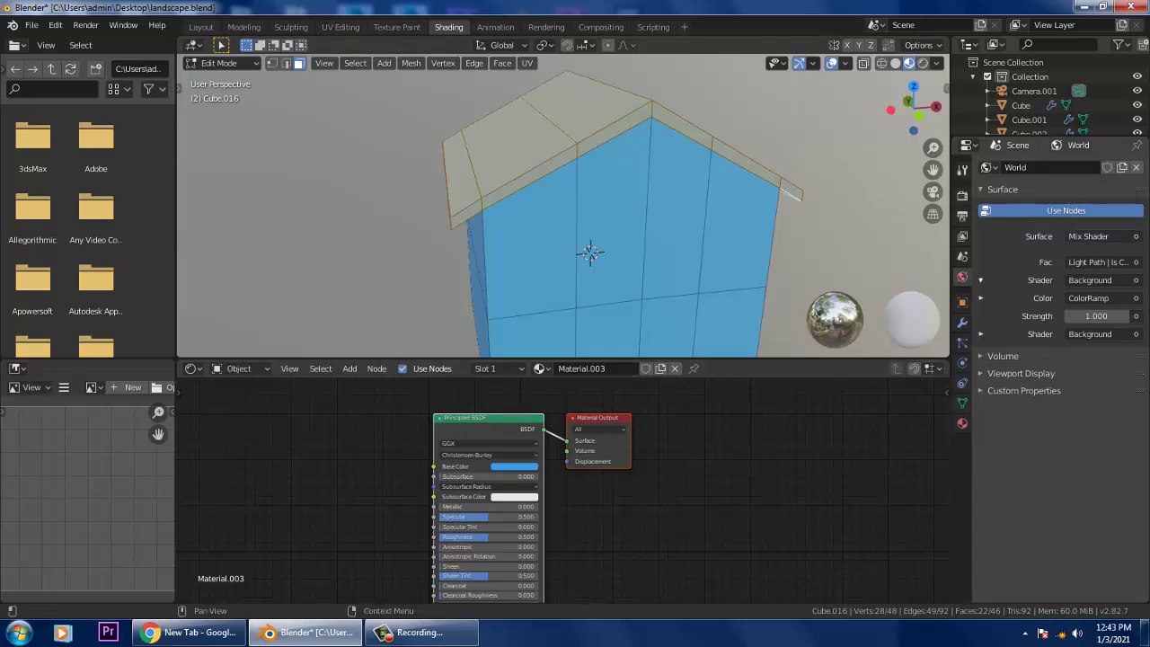
left_click(962, 303)
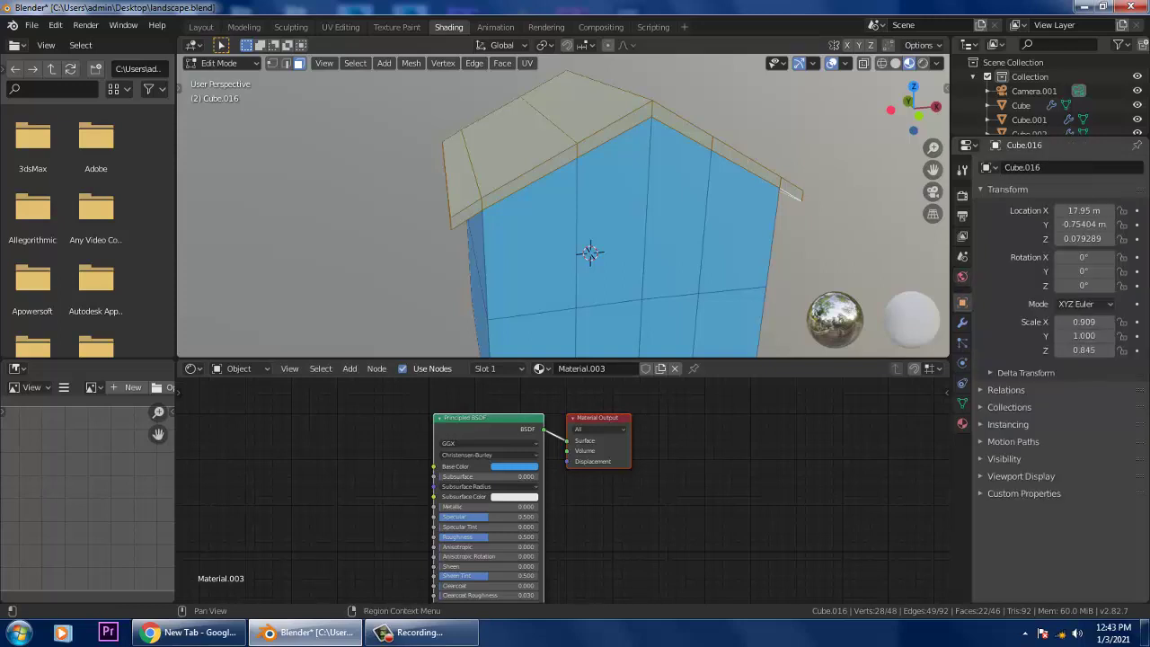
left_click(962, 276)
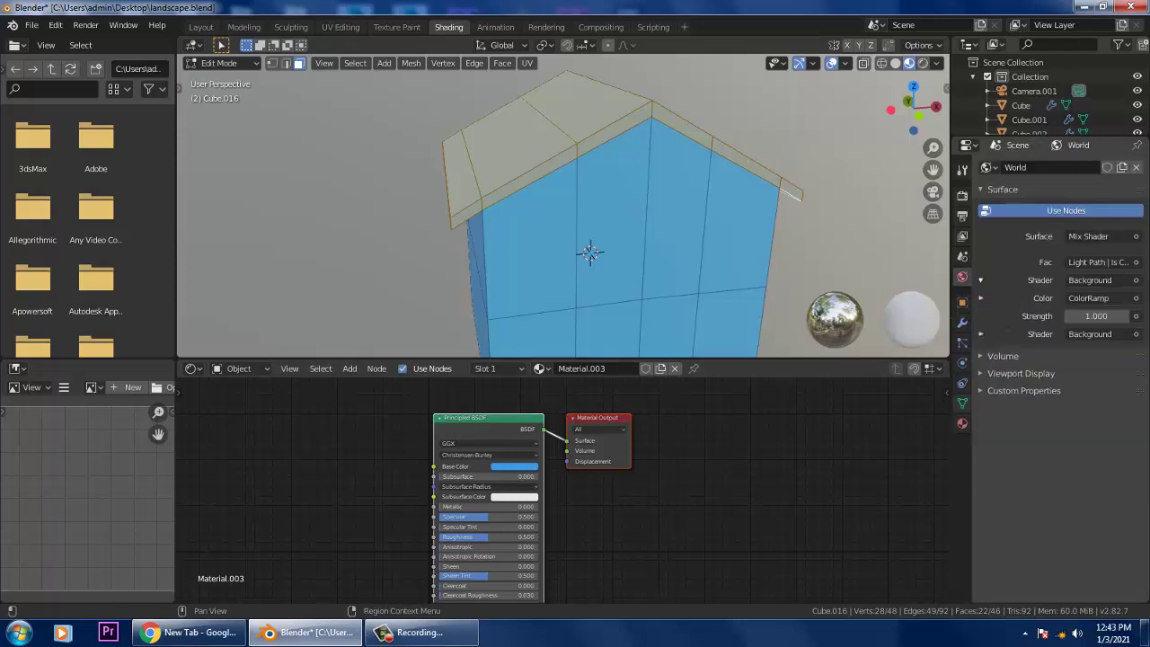
left_click(962, 401)
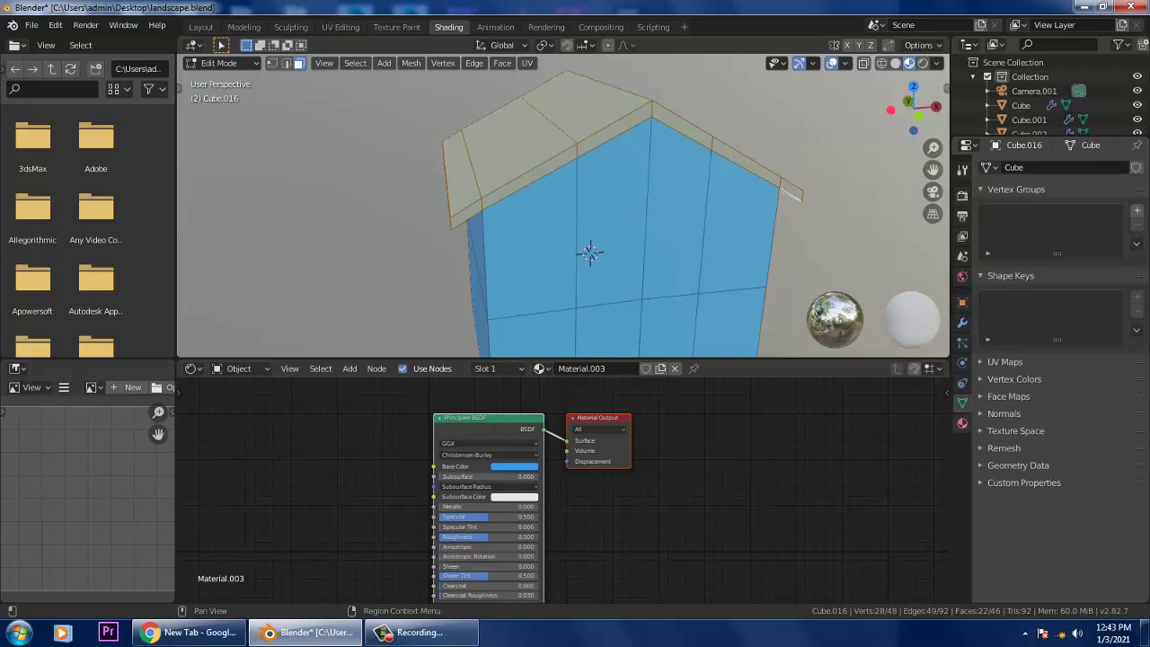
Step: Add a second material with a dark reddish-brown base color (H 0.018, S 0.591, V 0.240) and assign it to the selected roof faces
left_click(962, 423)
left_click(1136, 167)
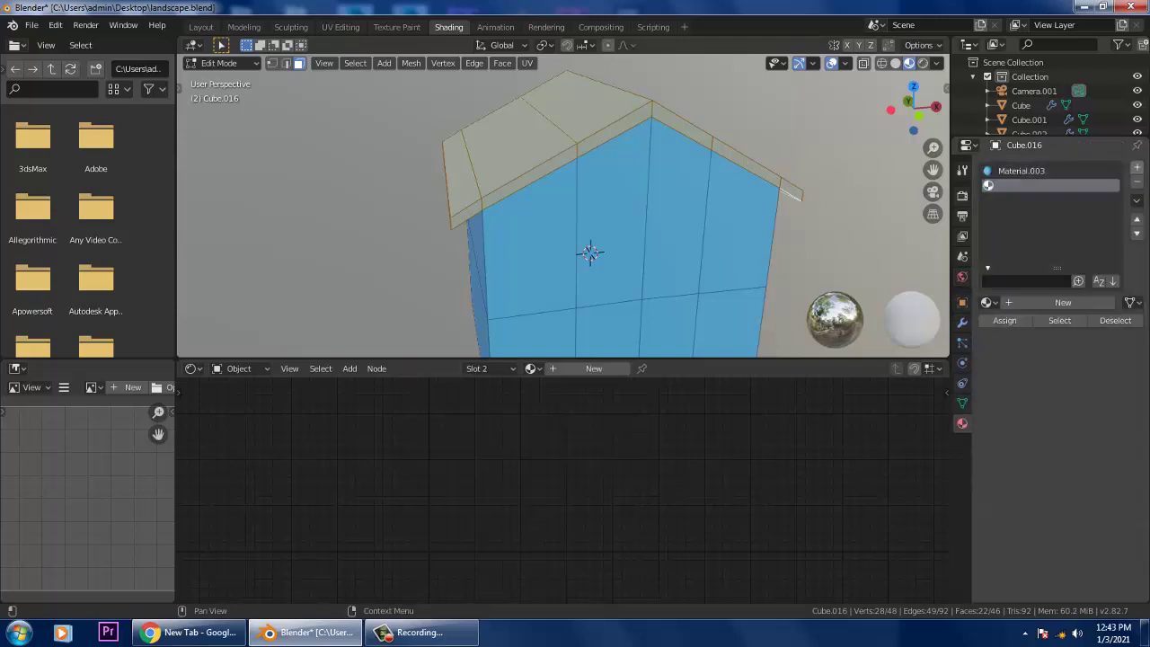
left_click(1062, 303)
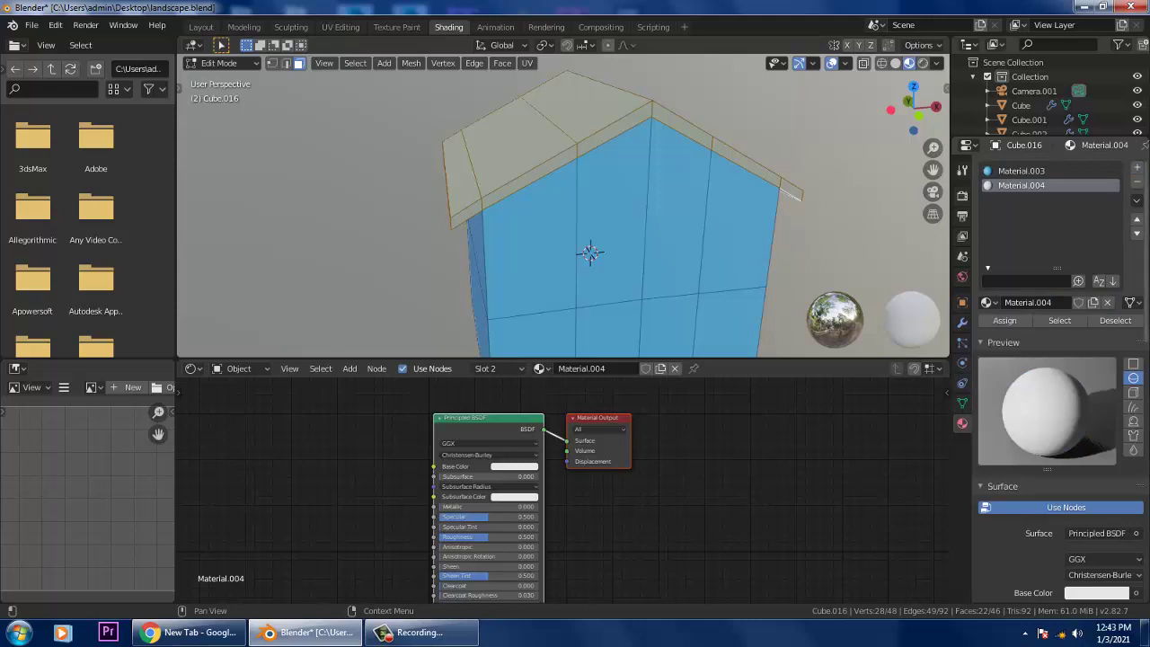
left_click(1096, 593)
left_click(1096, 593)
mouse_move(1034, 460)
left_mouse_down()
mouse_move(1056, 486)
mouse_move(1039, 471)
mouse_move(1051, 471)
left_mouse_up()
left_click_drag(1118, 395, 1118, 468)
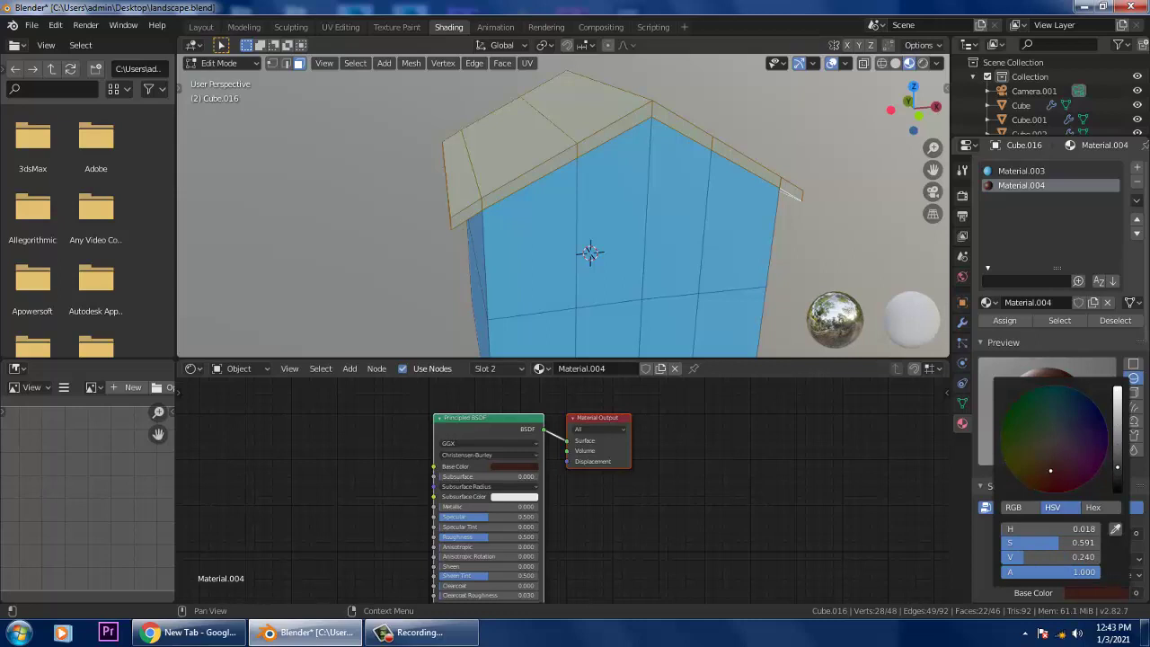
left_click(1004, 321)
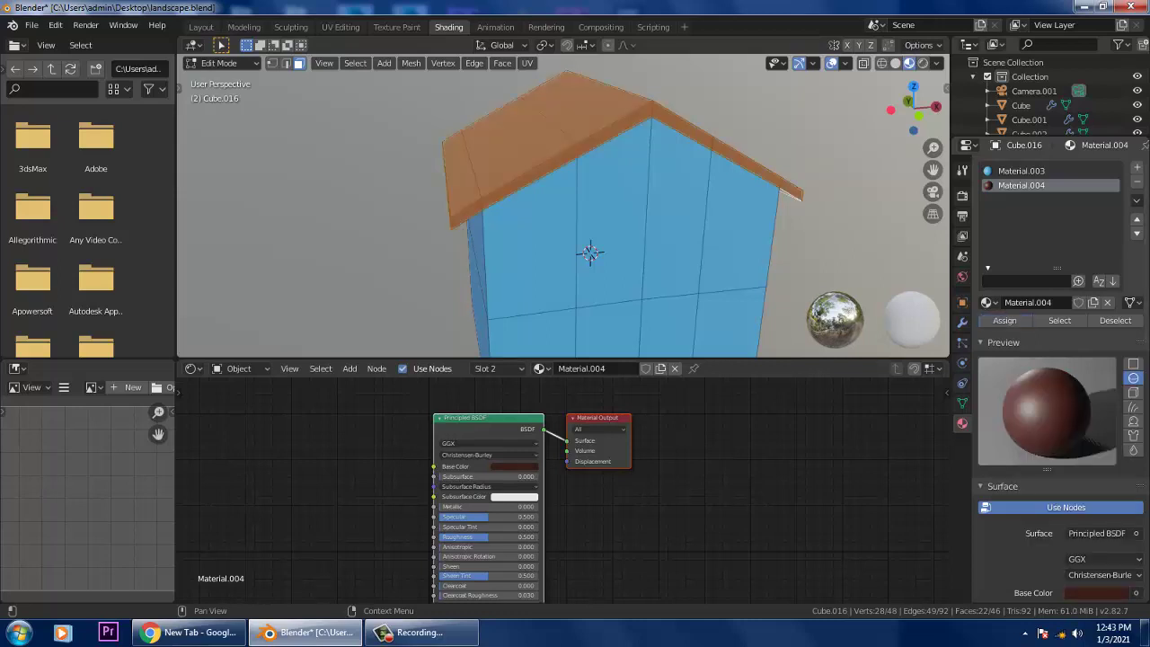
Step: Select only the front gable's two lower middle door faces
mouse_move(724, 235)
middle_mouse_down()
mouse_move(659, 234)
mouse_move(707, 233)
middle_mouse_up()
scroll(659, 234, "down", 2)
left_click(580, 303)
left_click(620, 302, "shift")
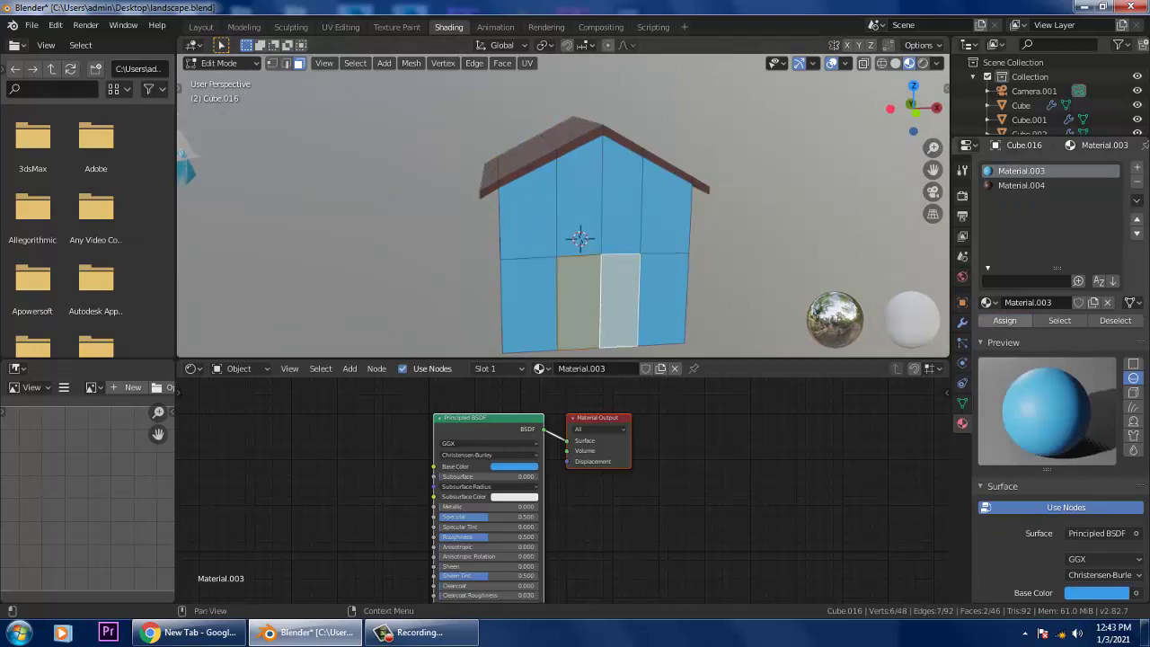
Step: Add a third material with a darkened tan base color (H 0.100, S 0.363) and assign it to the selected door faces
left_click(1137, 167)
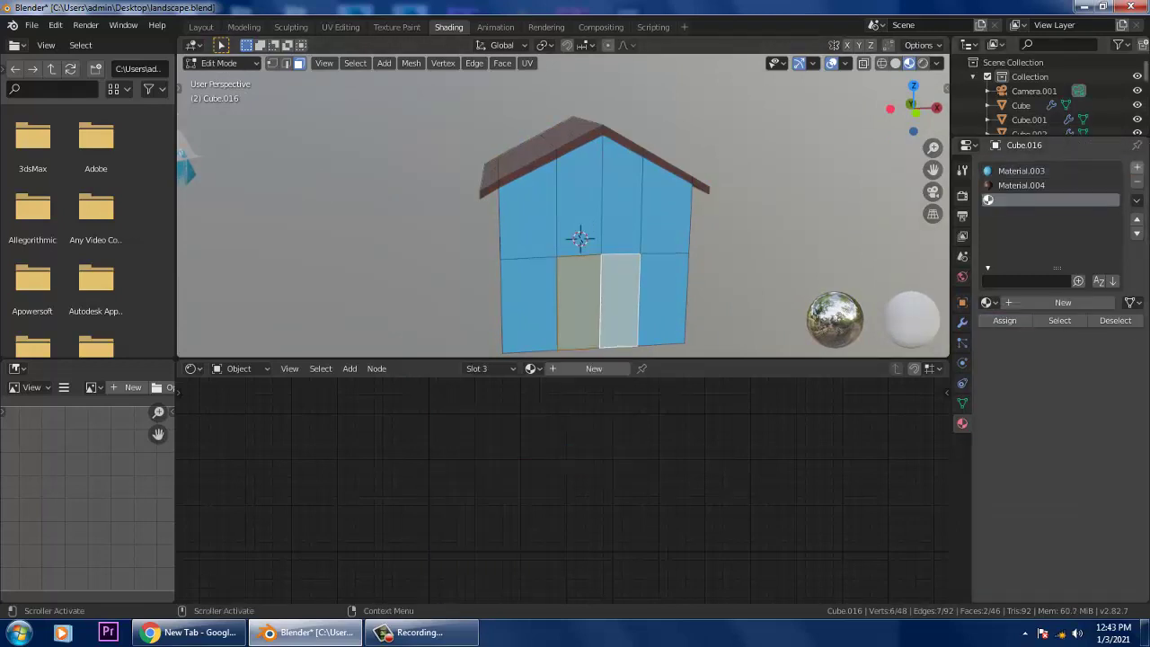
left_click(1062, 303)
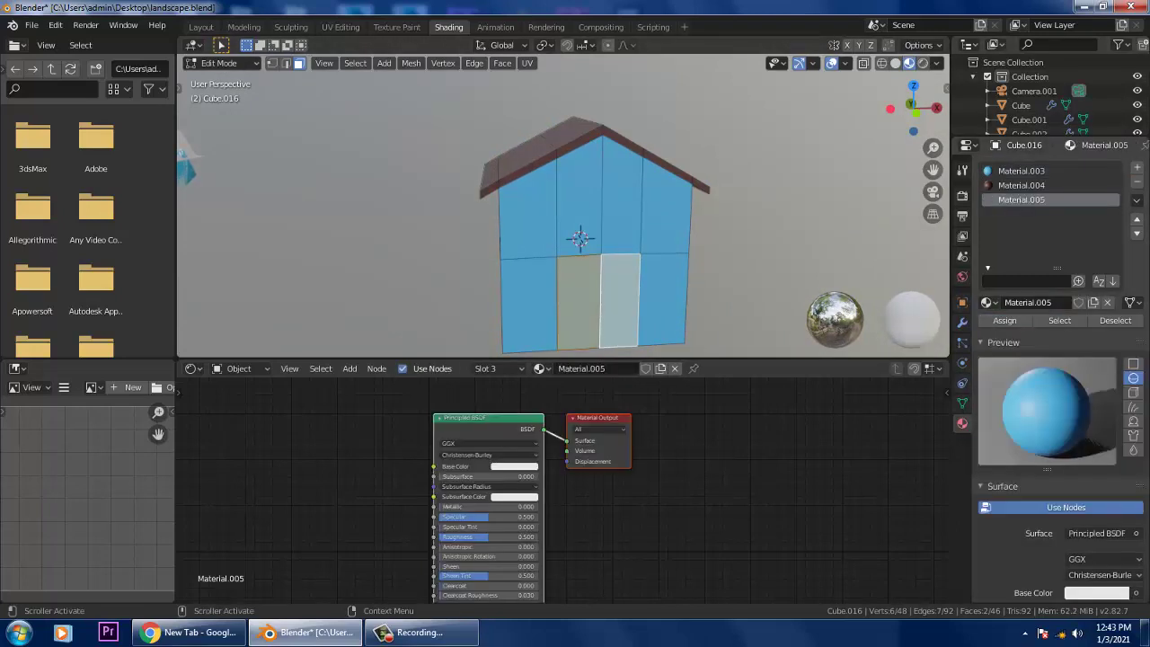
left_click(1096, 593)
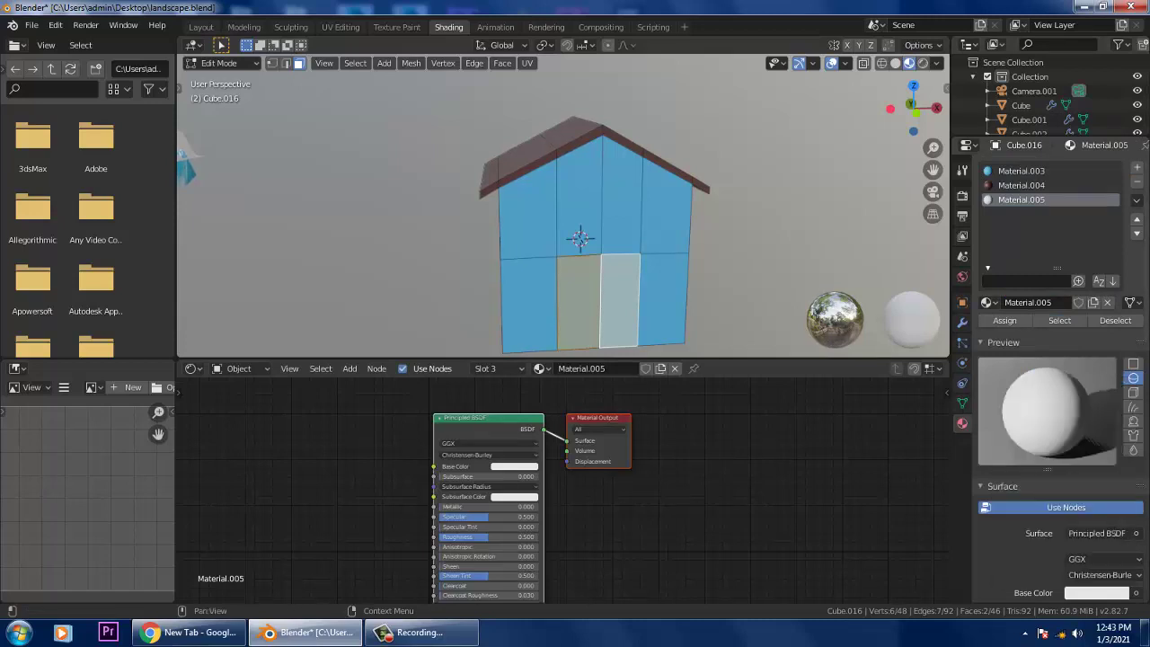
left_click(1096, 593)
mouse_move(1051, 449)
left_mouse_down()
mouse_move(1049, 471)
mouse_move(1053, 451)
mouse_move(1042, 454)
left_mouse_up()
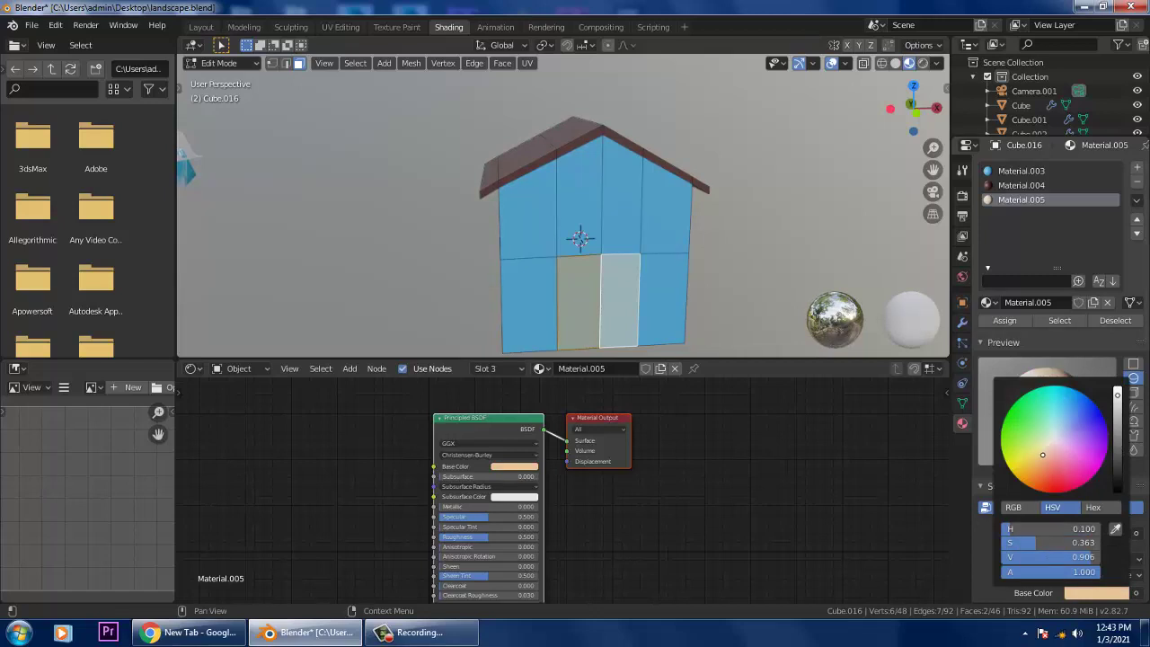
left_click_drag(1117, 393, 1118, 431)
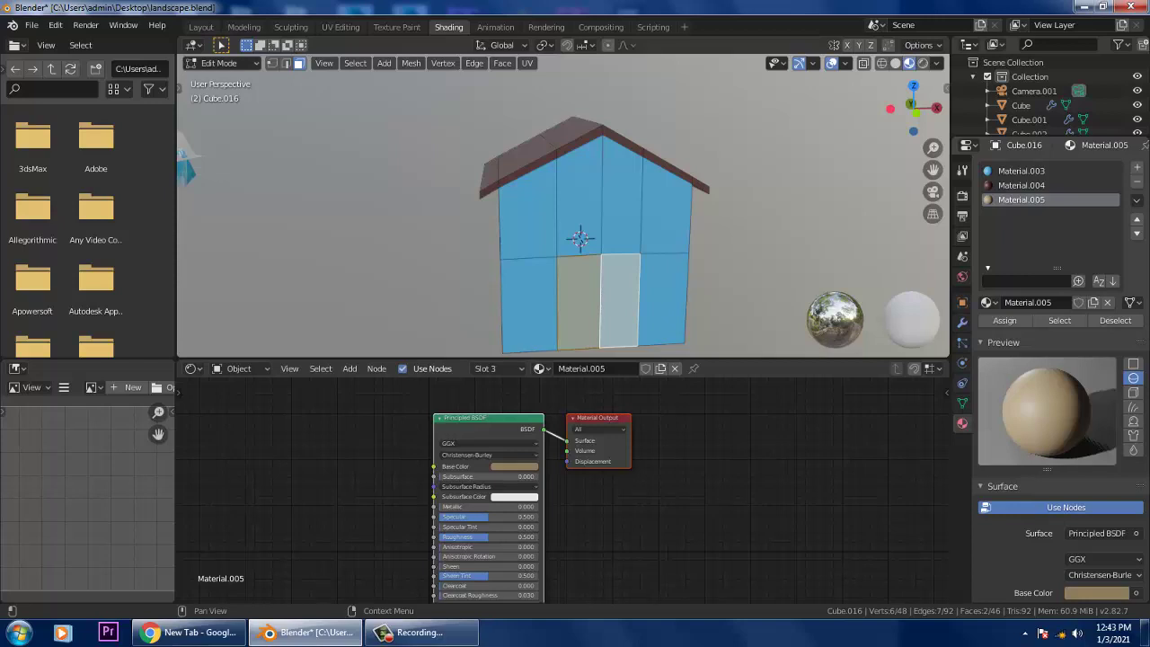
key("alt+a")
scroll(575, 215, "down", 3)
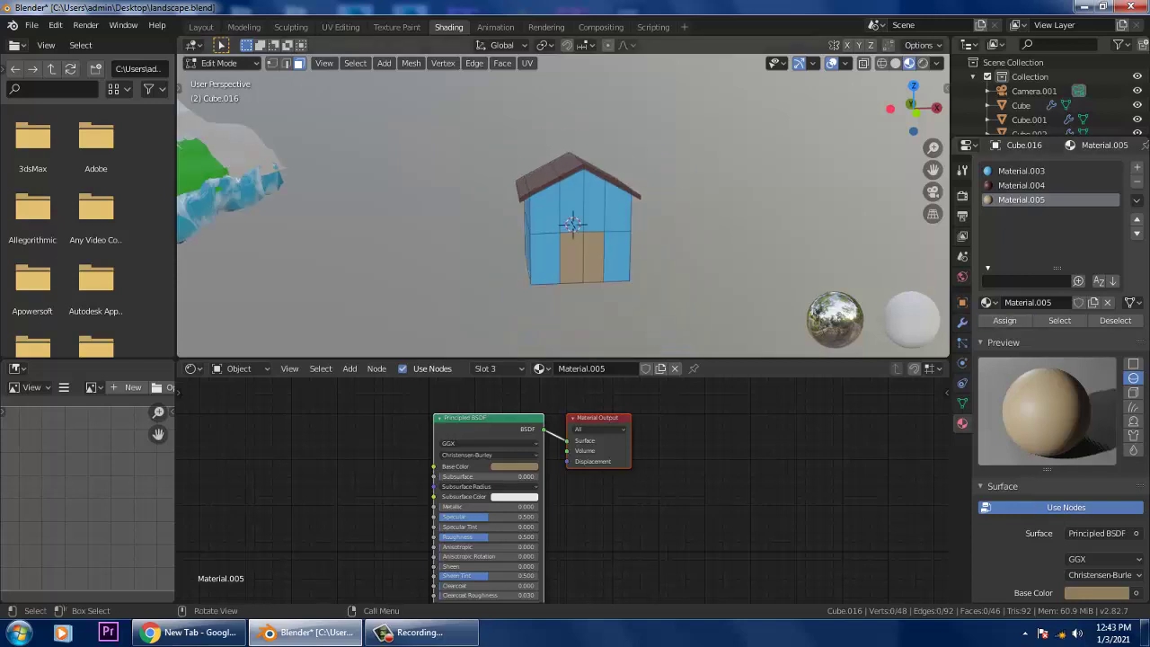
mouse_move(575, 216)
middle_mouse_down()
mouse_move(746, 233)
mouse_move(584, 212)
middle_mouse_up()
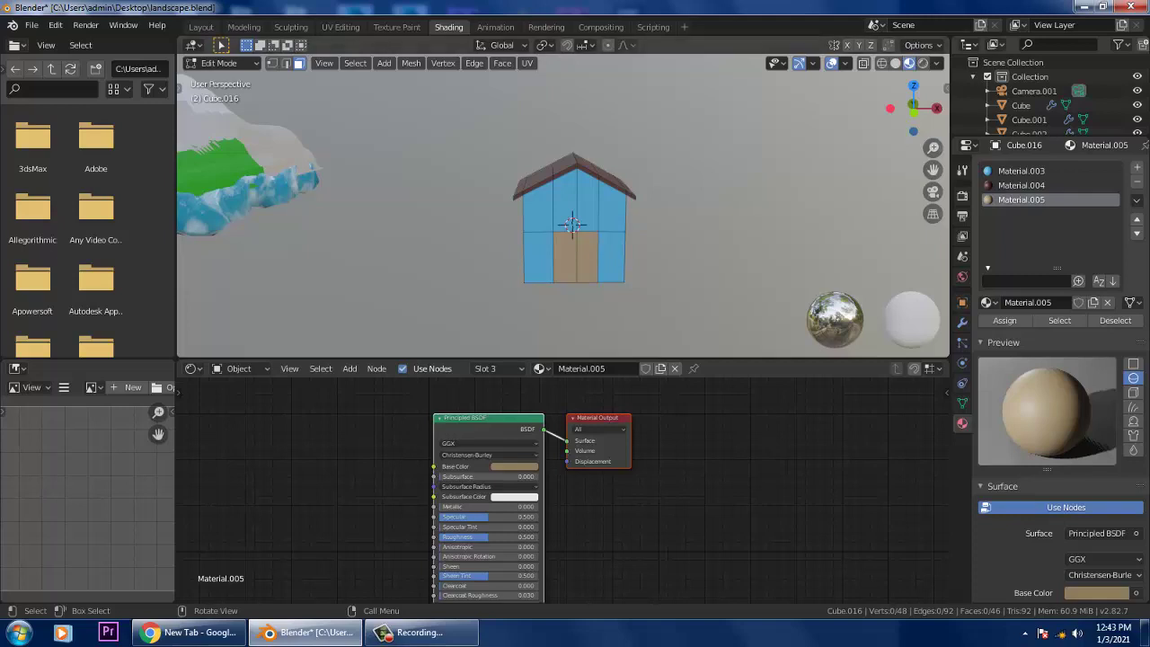
Step: Return the house to Object Mode and switch to the Layout workspace
left_click(220, 63)
left_click(218, 78)
scroll(575, 216, "down", 6)
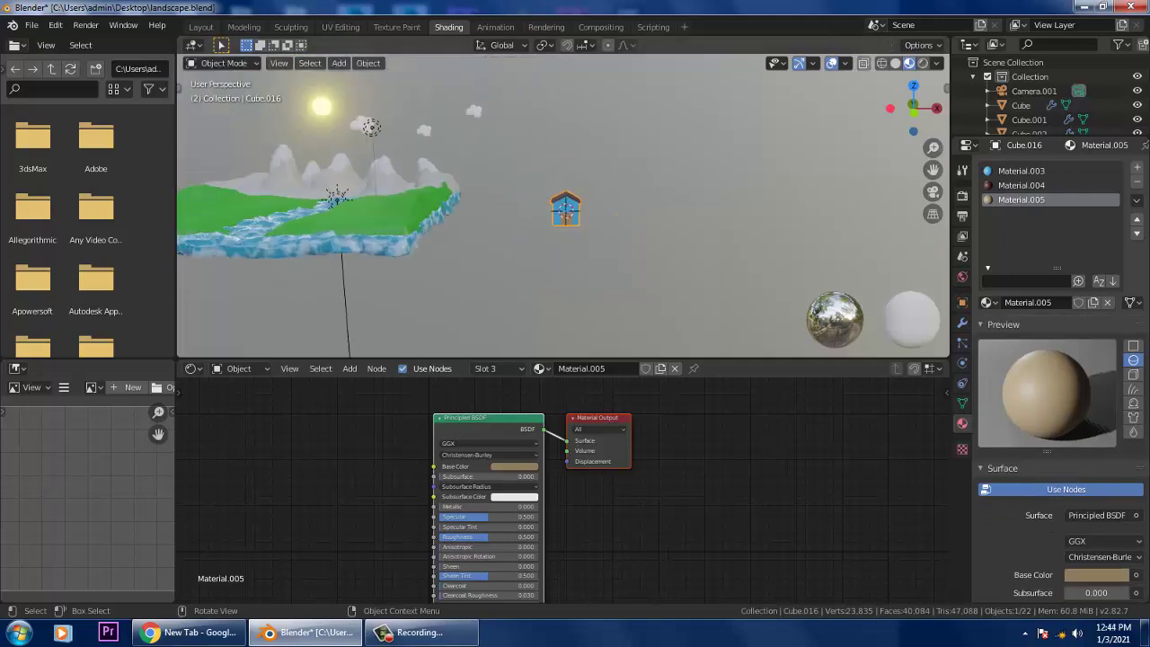
middle_click_drag(539, 216, 577, 233)
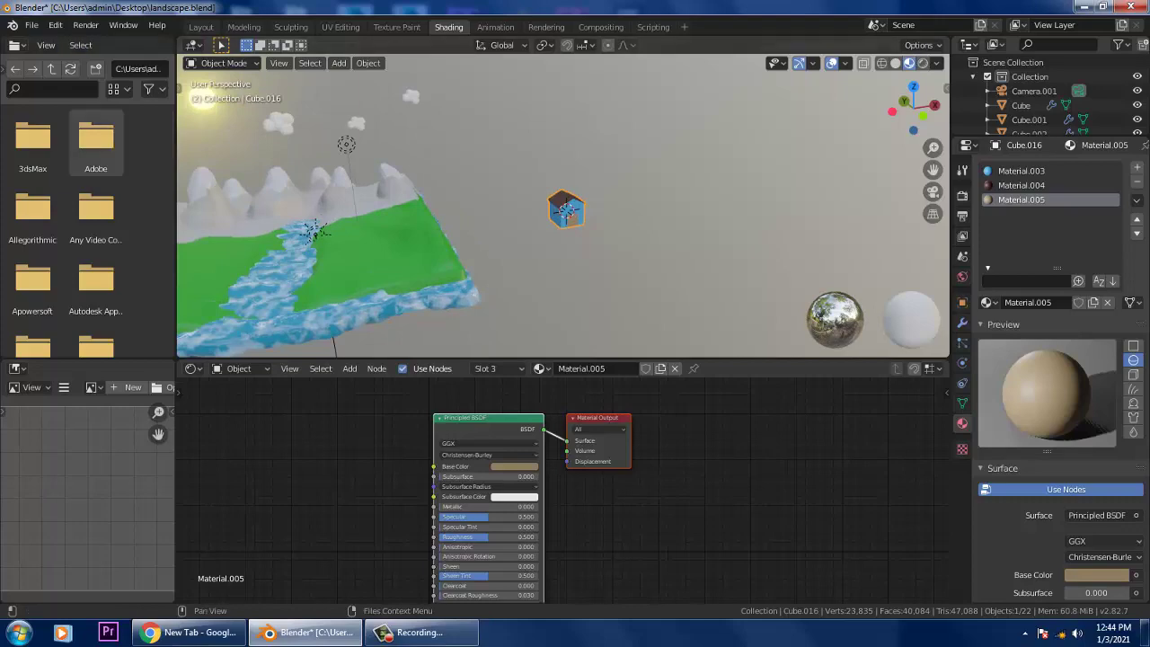
left_click(201, 27)
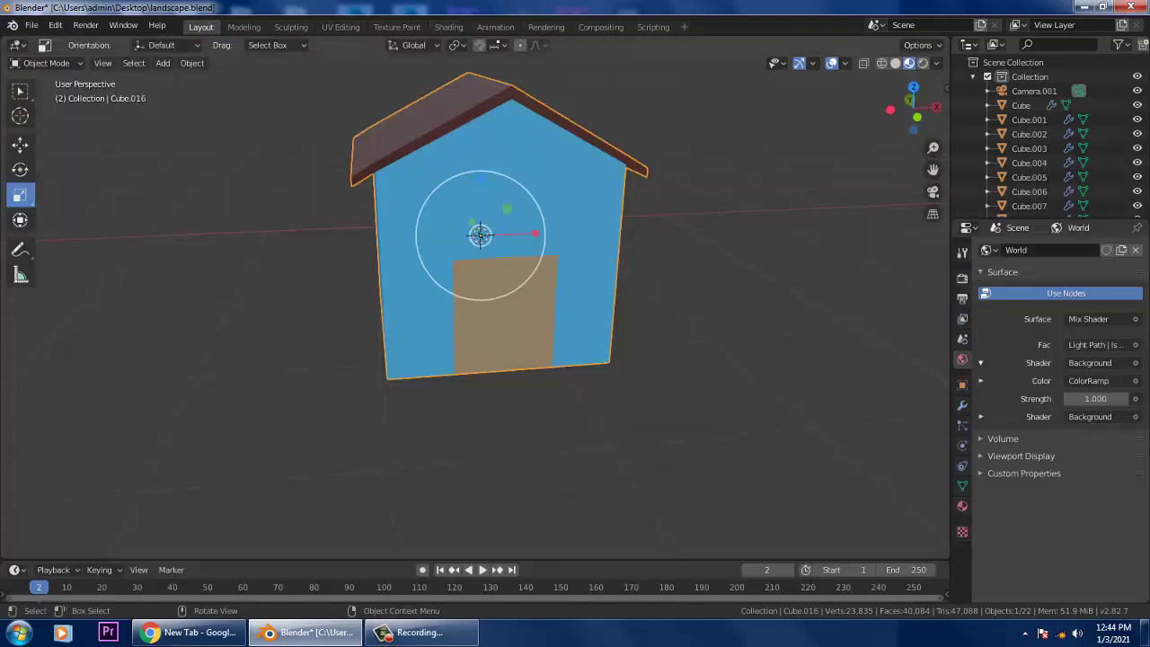
Step: Move the house about -13.6 m along X onto the green land beside the river
left_click(20, 144)
scroll(475, 305, "down", 10)
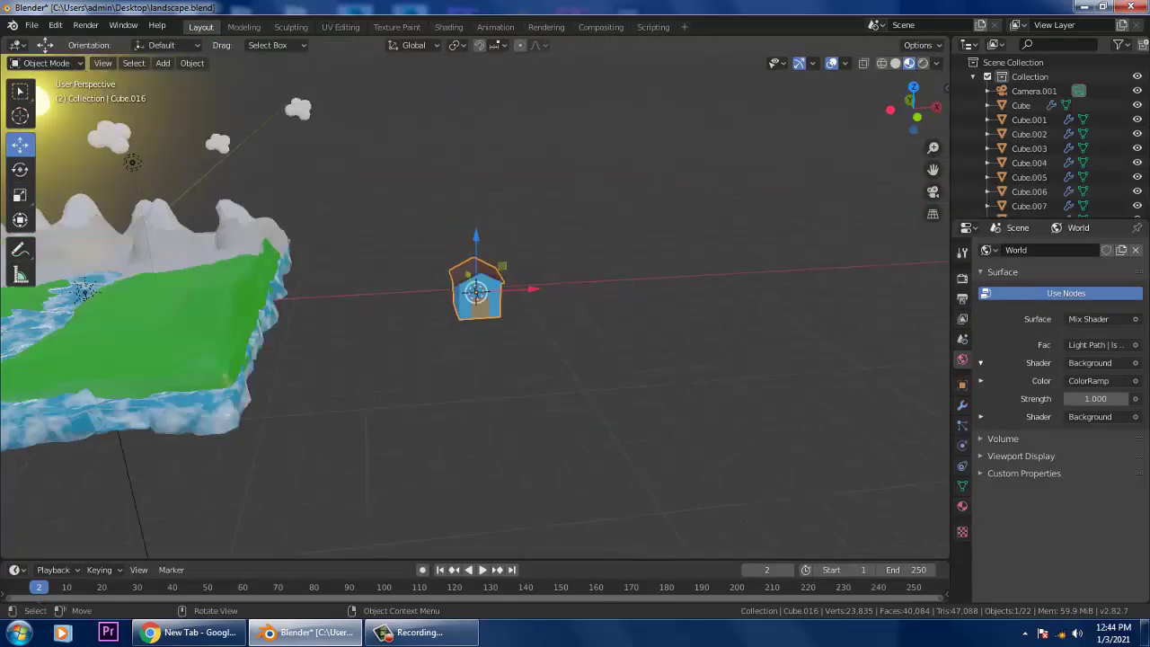
left_click_drag(531, 291, 268, 306)
scroll(268, 307, "down", 4)
middle_click_drag(268, 306, 561, 250, "shift")
scroll(345, 301, "up", 3)
scroll(345, 301, "up", 3)
scroll(560, 250, "up", 1)
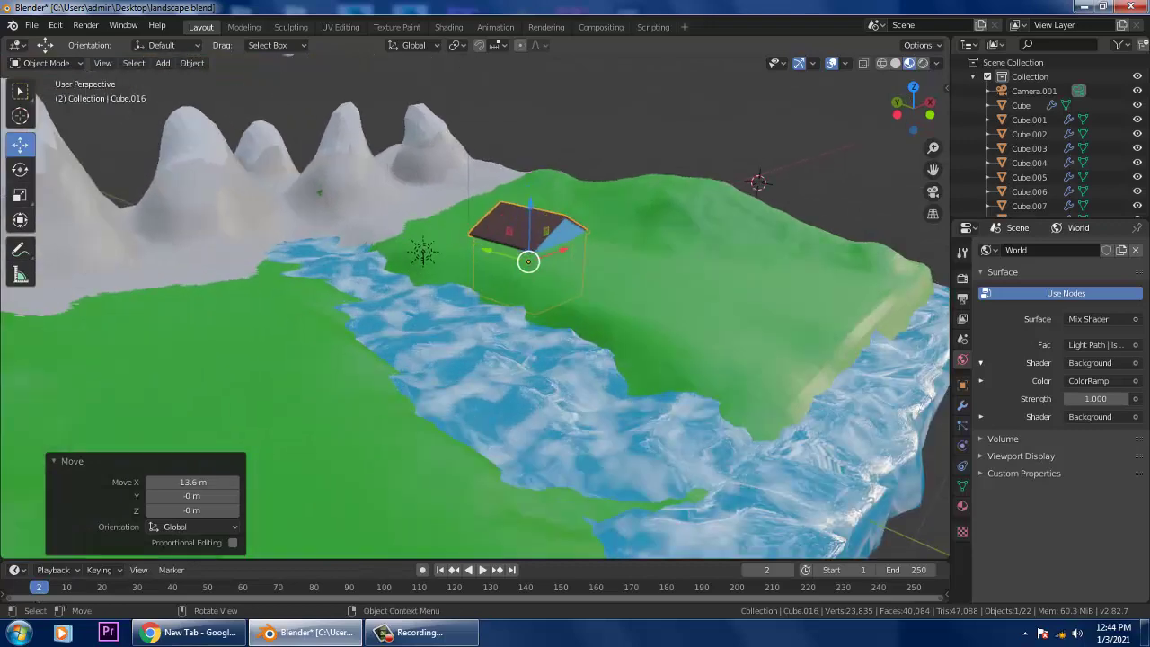
Step: Scale the house uniformly to about 0.486 and raise it about 1.08 m to the ground surface
key("s")
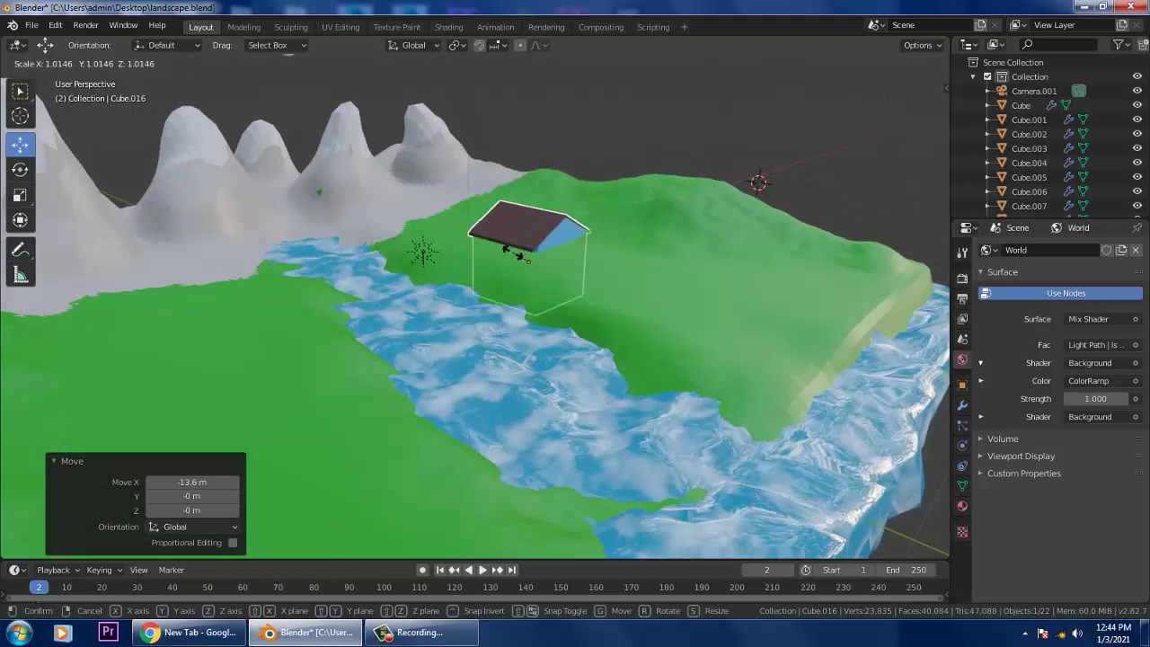
left_click(520, 257)
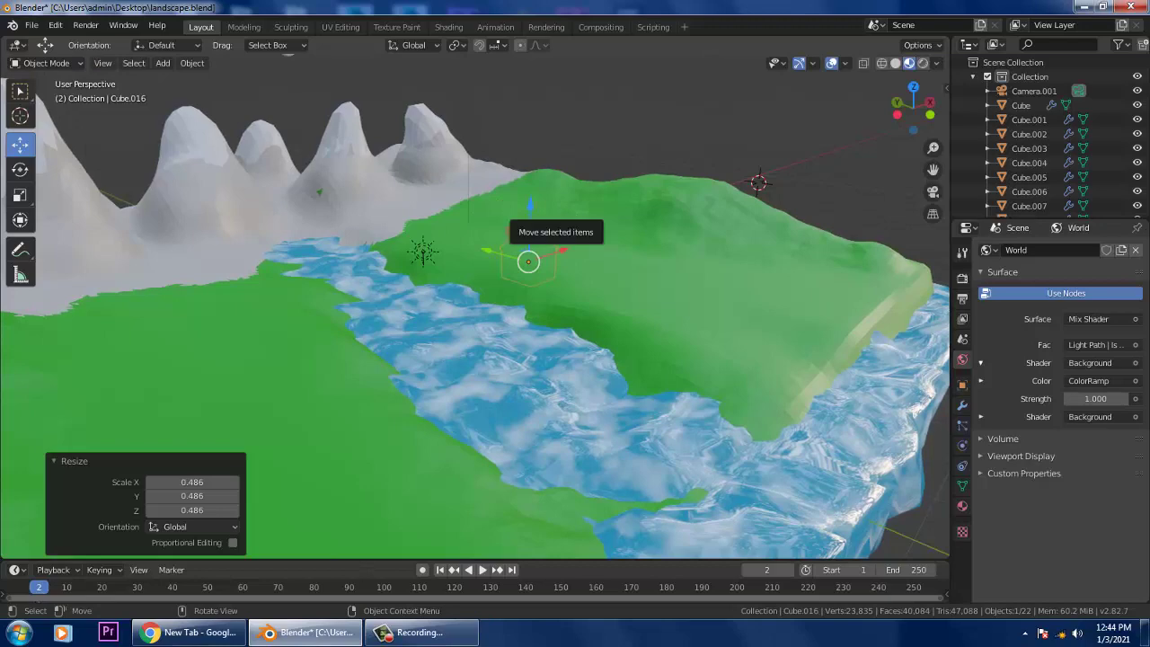
left_click_drag(531, 207, 530, 167)
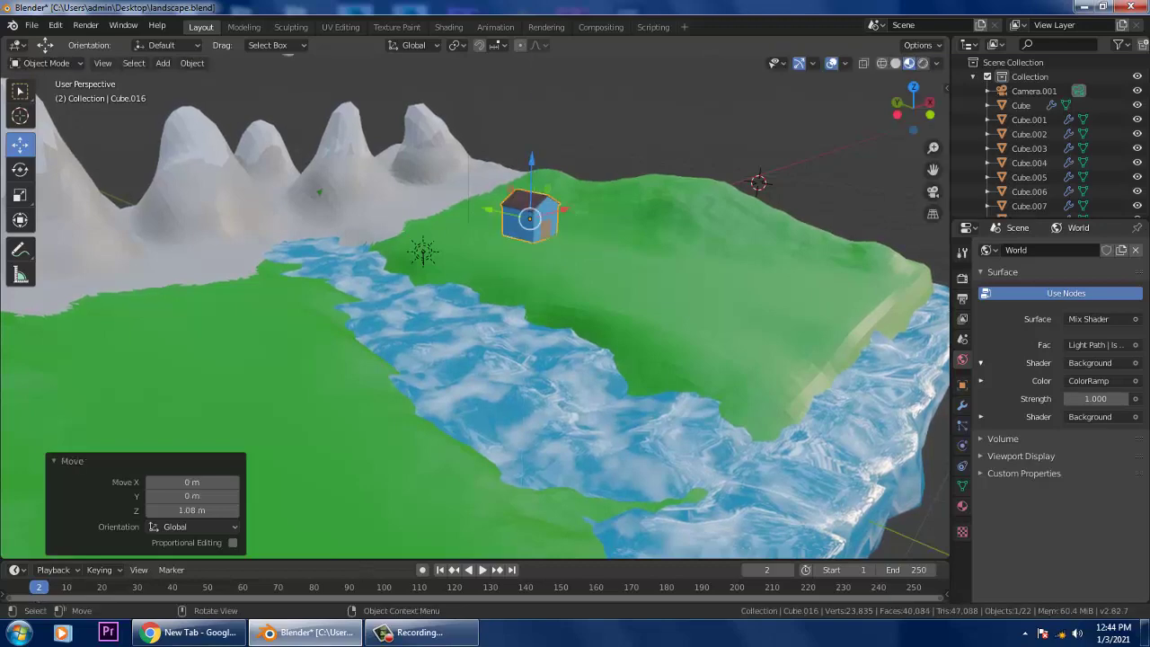
Step: Shift the house about -0.502 m along Y and -0.612 m along X on the hillside
scroll(531, 171, "up", 5)
middle_click_drag(531, 171, 575, 259)
left_click_drag(616, 277, 687, 307)
middle_click_drag(687, 307, 618, 278)
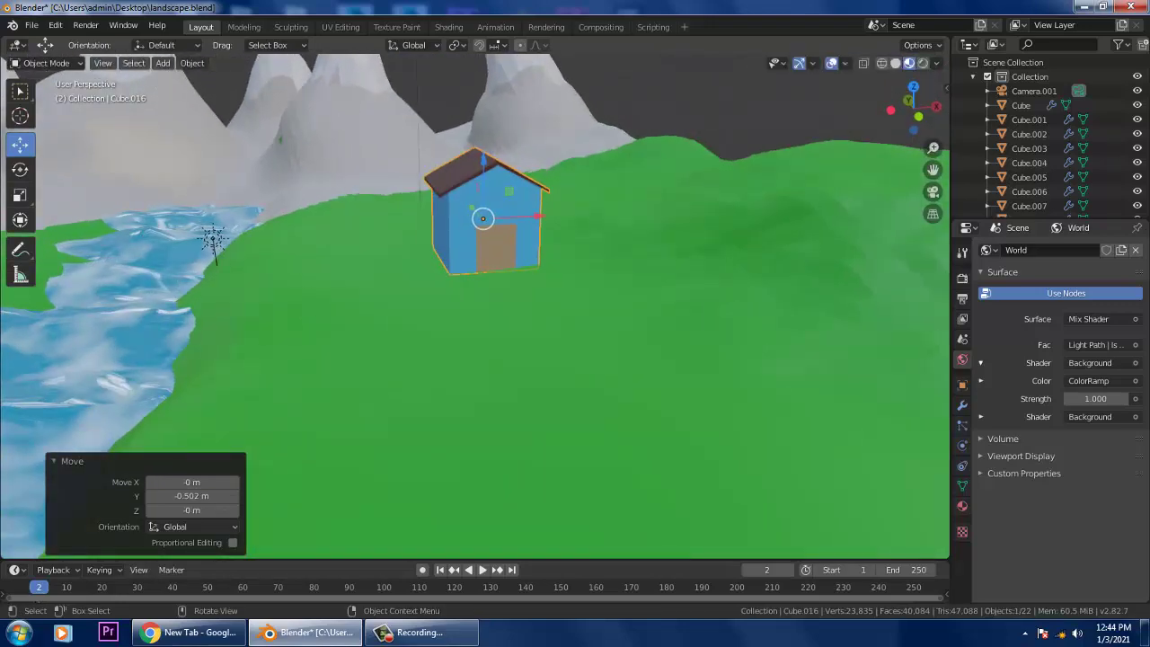
left_click_drag(537, 215, 479, 220)
middle_click_drag(479, 220, 566, 236)
Step: Duplicate the house, offsetting the copy about 1.21 m in X, -1.68 m in Y and -0.282 m in Z
key("shift+d")
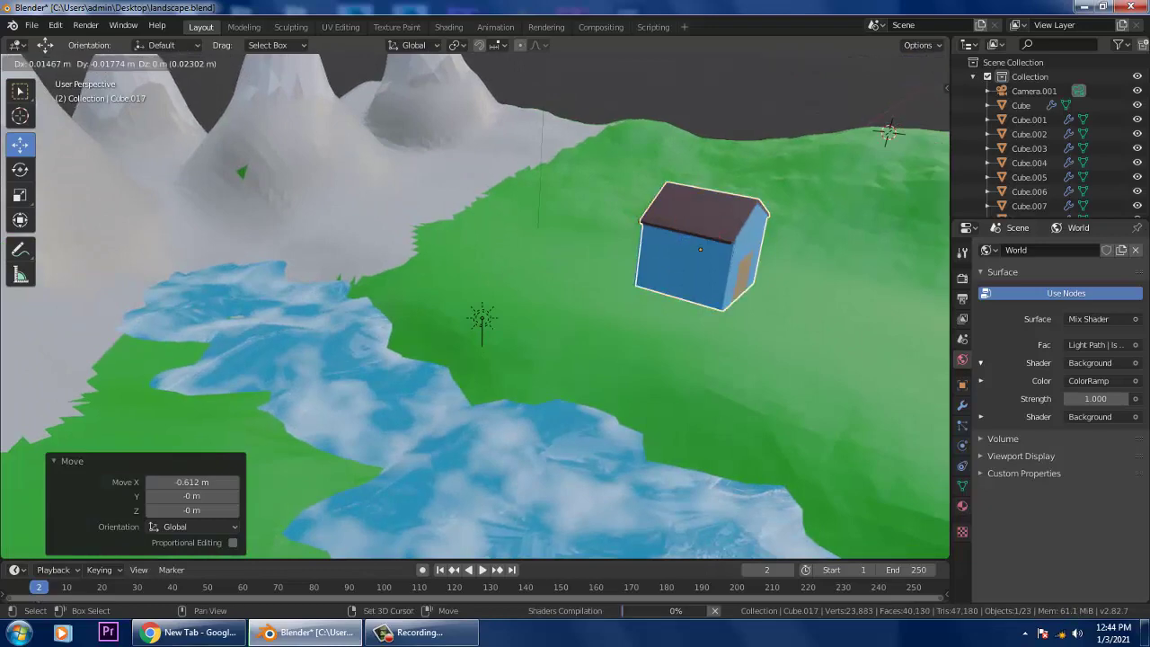
left_click(757, 263)
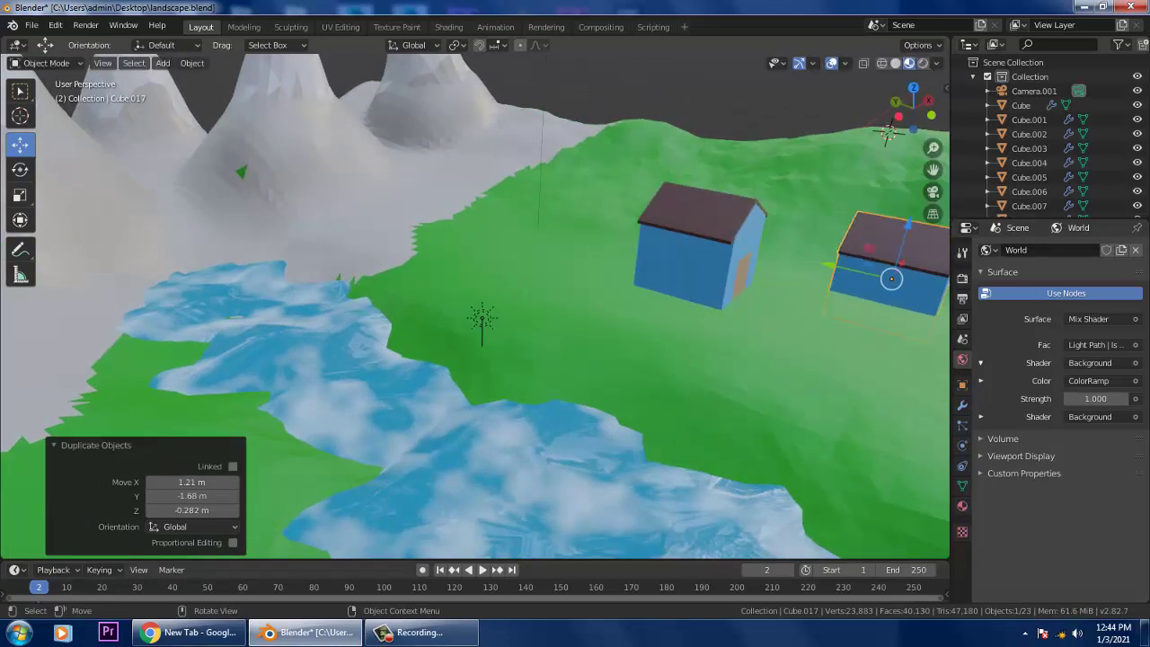
middle_click_drag(757, 263, 686, 280)
scroll(632, 238, "down", 4)
Step: Rotate the duplicated house slightly about the Z axis so it faces a different direction from the first
left_click(19, 169)
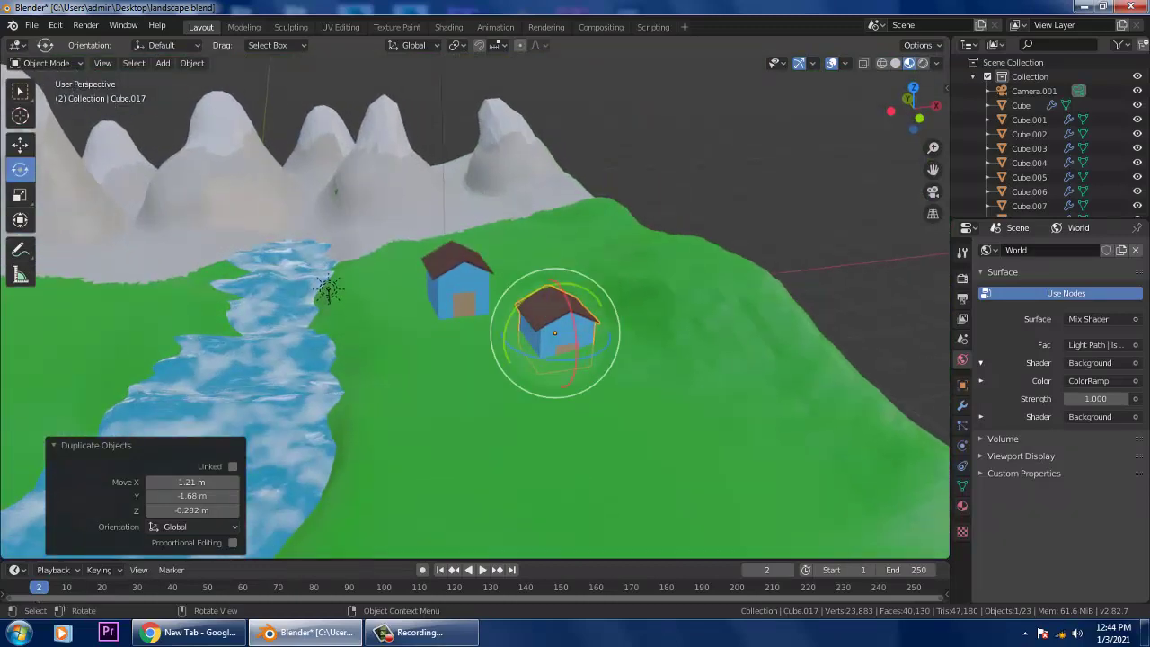
left_click_drag(549, 341, 518, 337)
key("ctrl+z")
left_click(20, 92)
Step: Move the second house about -1.45 m along X and raise it about 0.23 m out of the ground
left_click(20, 145)
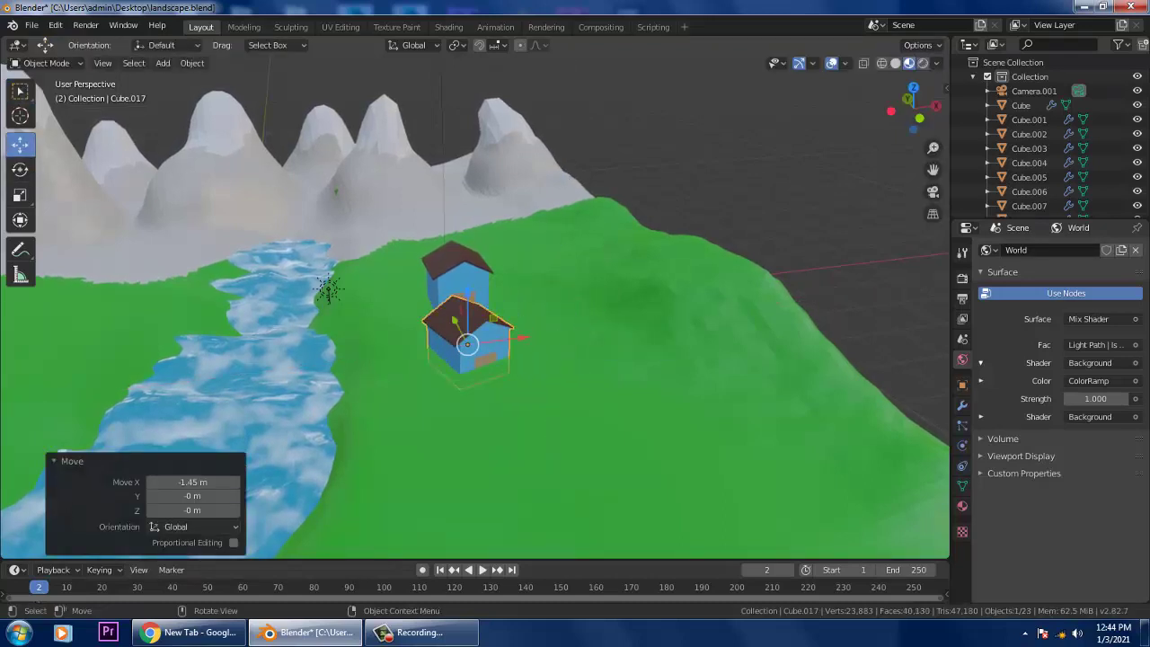
left_click_drag(469, 292, 468, 289)
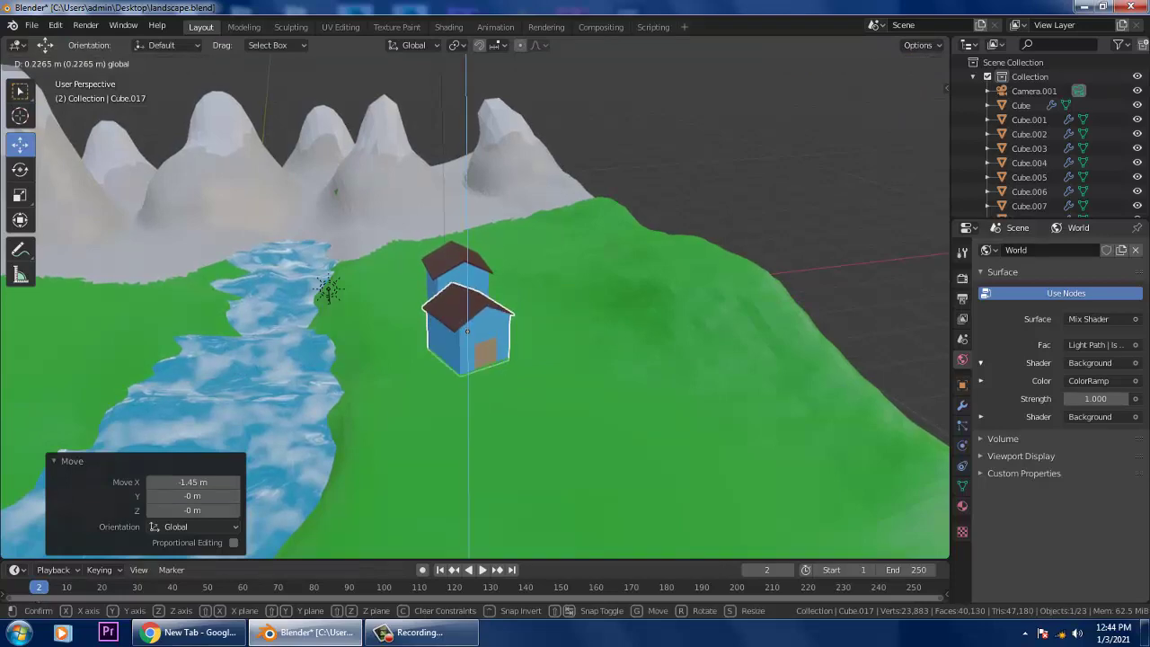
key("Return")
Step: Reposition the second house about -0.767 m along Y and 1.13 m along X
middle_click_drag(468, 280, 530, 302)
left_click_drag(600, 349, 640, 369)
middle_click_drag(640, 369, 566, 321)
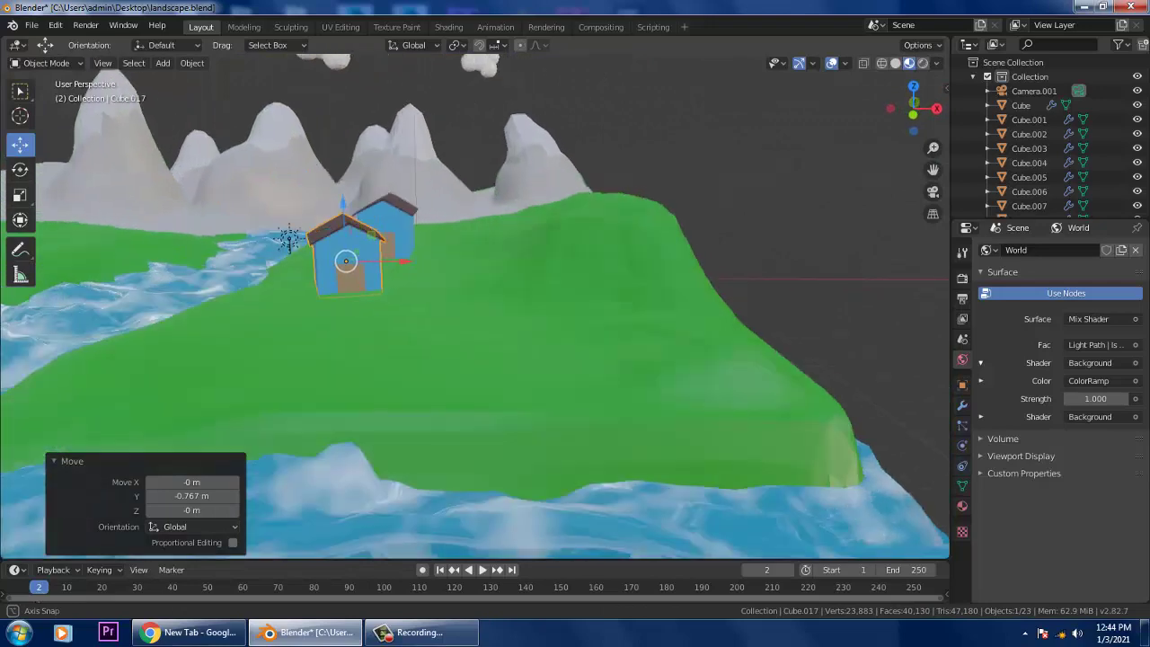
key("g")
key("x")
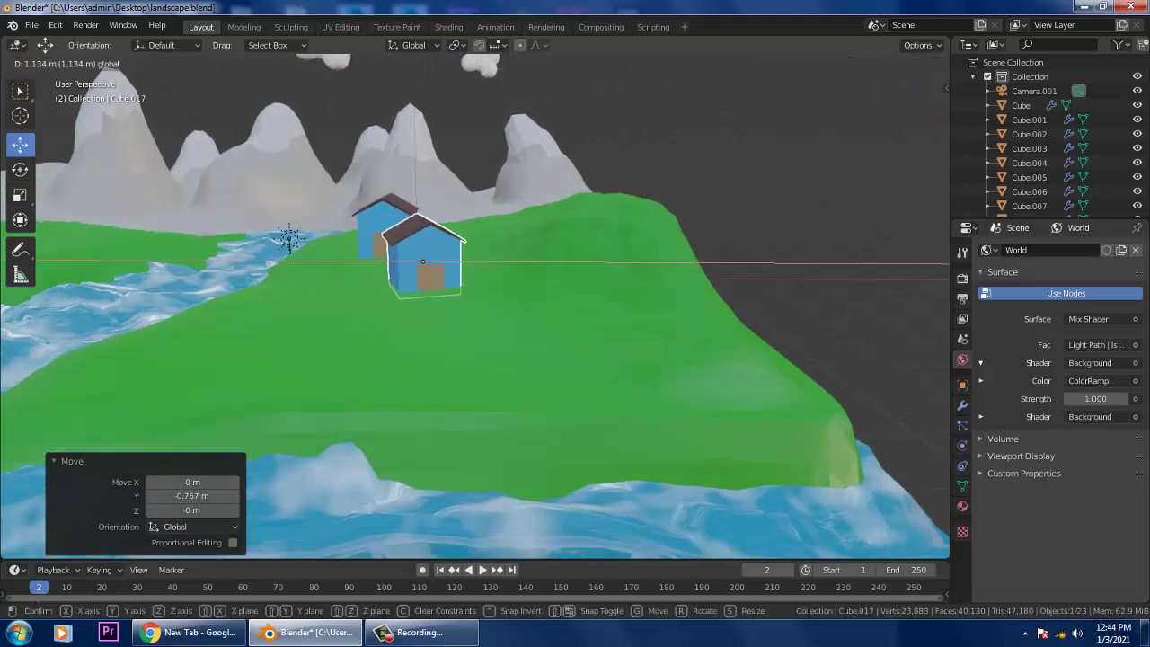
key("Return")
Step: Raise the second house about 0.03 m along Z
key("g")
key("z")
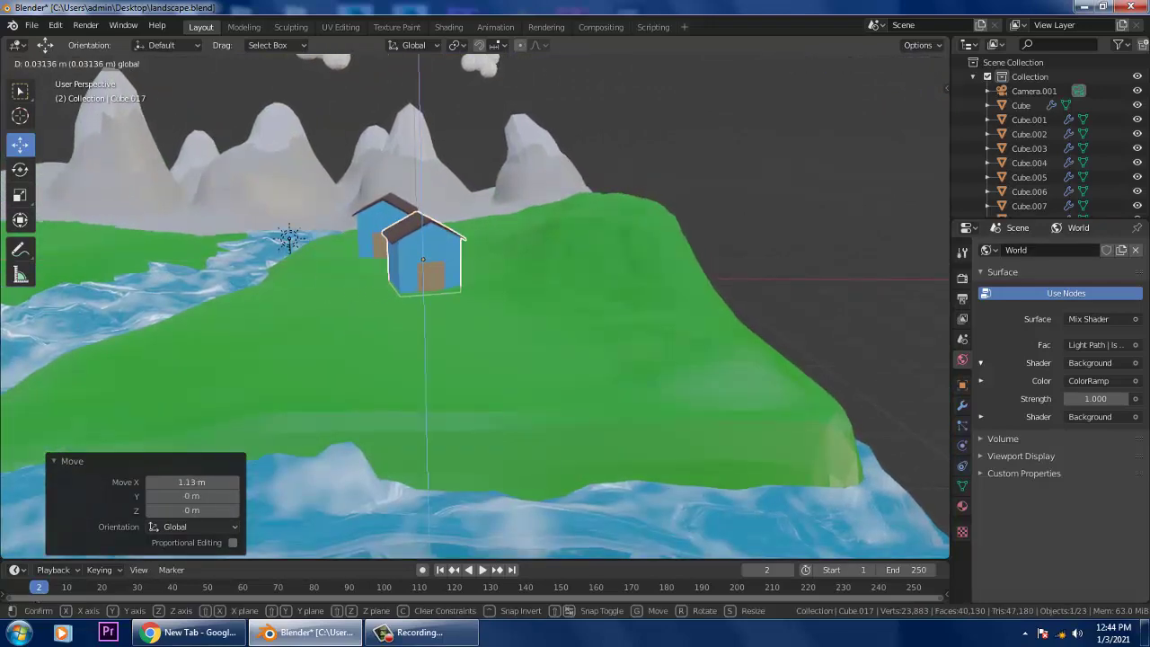
left_click_drag(423, 210, 423, 210)
Step: Duplicate the second house, offsetting the copy about -1.66 m in X, -0.646 m in Y and -1.61 m in Z
scroll(423, 212, "down", 4)
middle_click_drag(424, 212, 487, 255)
scroll(487, 255, "up", 1)
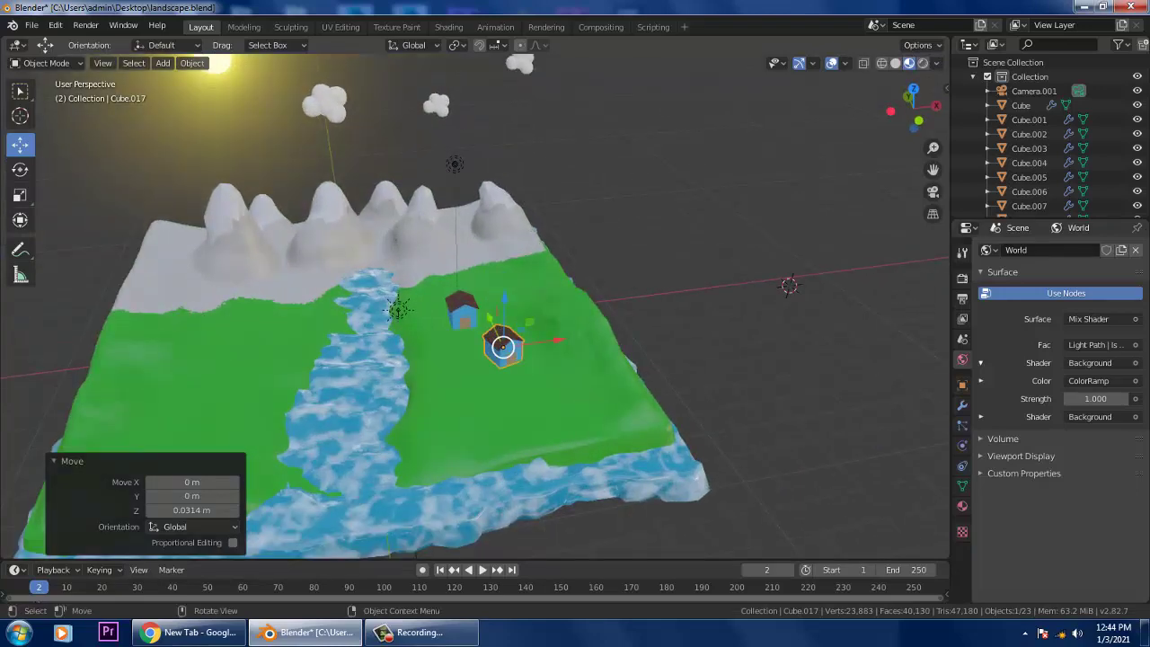
key("shift+d")
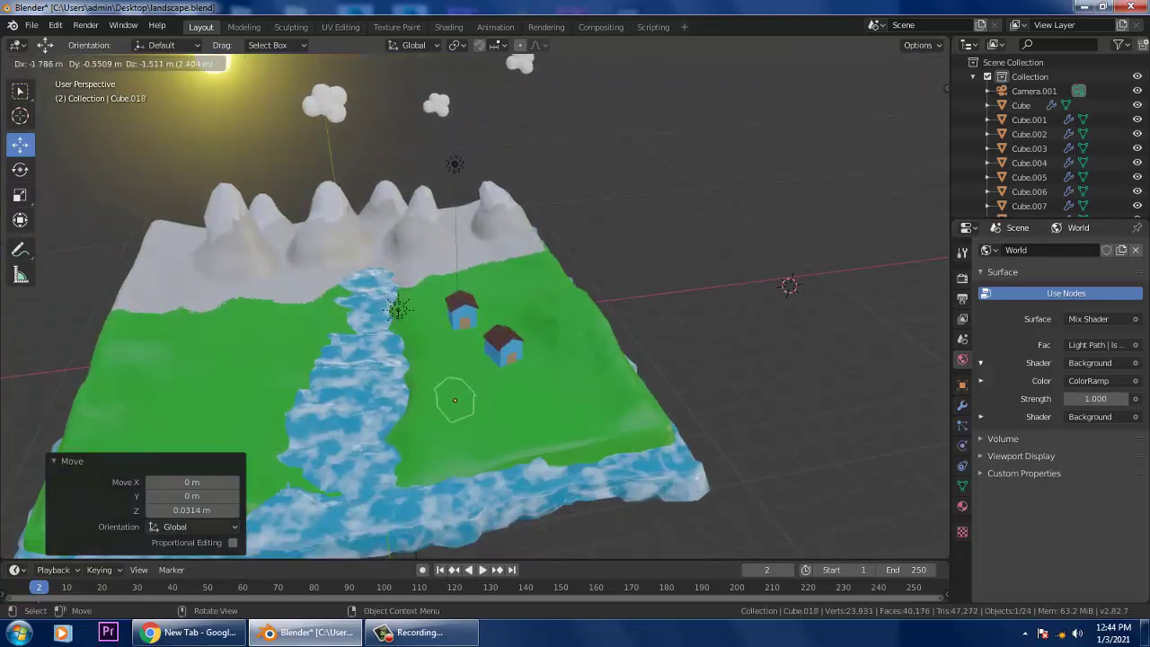
left_click(456, 400)
Step: Raise the third house about 1.6 m along Z so it sits on the terrain
middle_click_drag(458, 401, 480, 318)
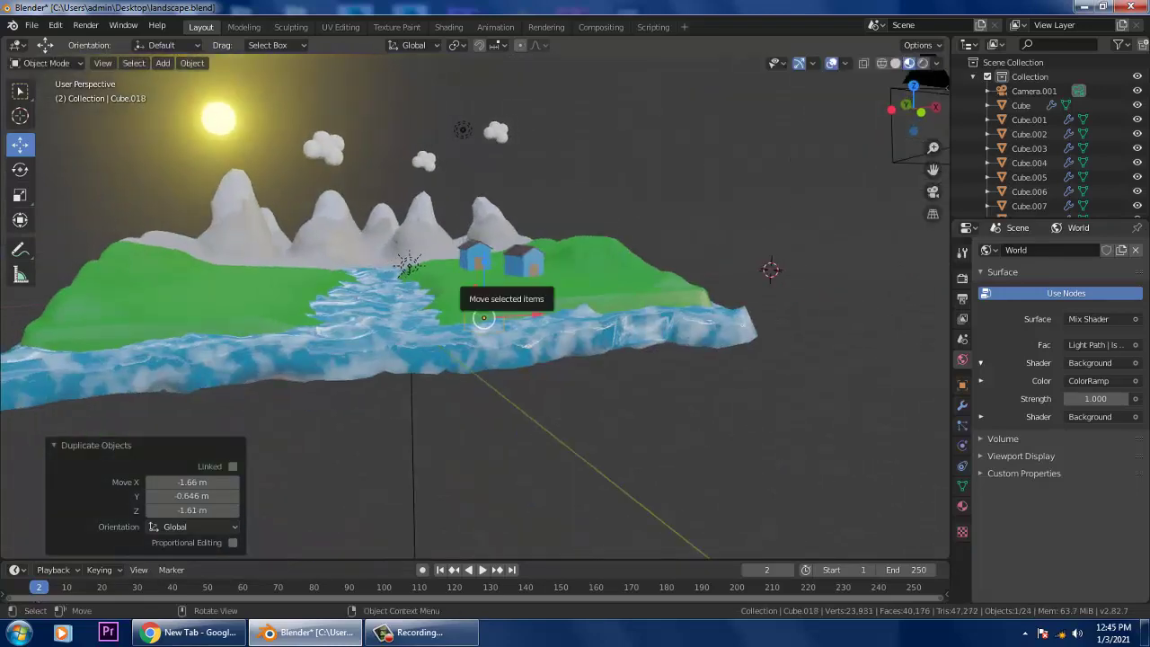
left_click_drag(482, 276, 482, 241)
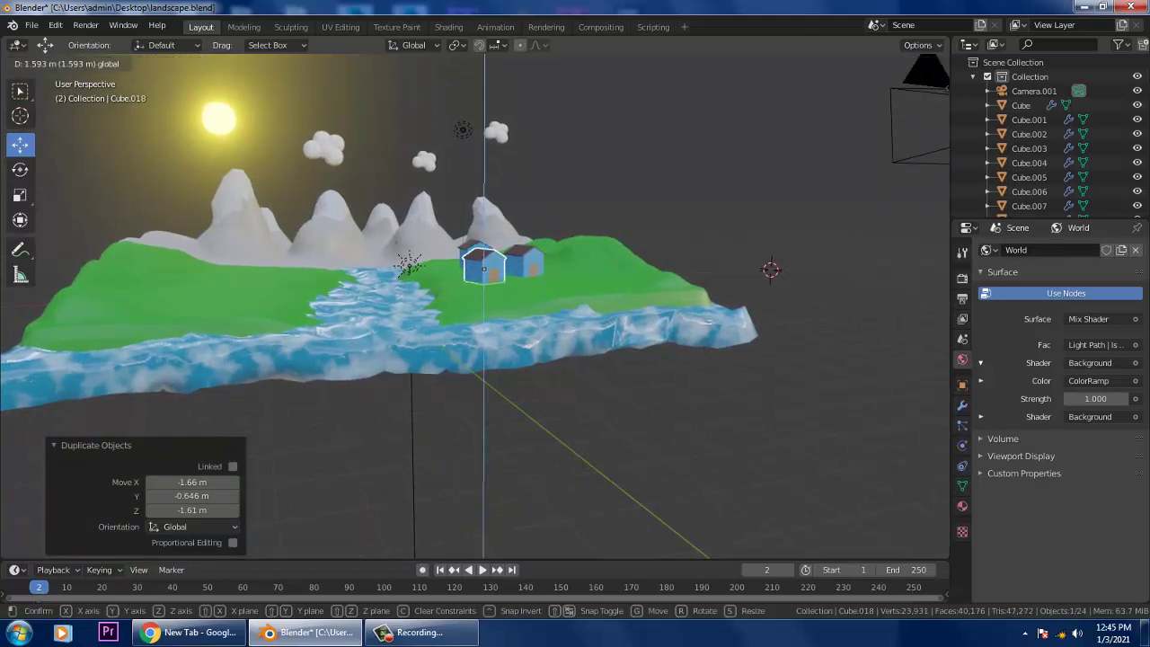
left_click_drag(483, 227, 483, 230)
scroll(482, 230, "up", 5)
Step: Move the third house forward along Y, away from the other two houses, and about -0.166 m along X
middle_click_drag(483, 232, 486, 309)
scroll(495, 312, "down", 4)
left_click_drag(493, 370, 521, 408)
left_click_drag(593, 426, 586, 428)
Step: Rotate the third house about -45.9° around the Z axis
left_click(22, 169)
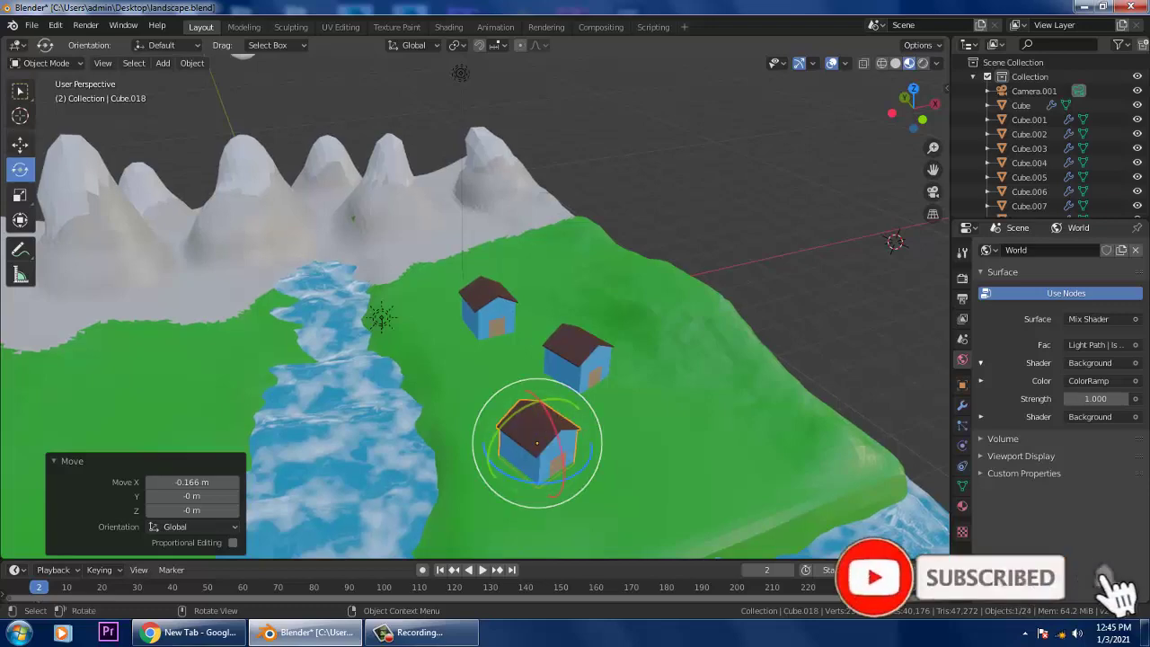
left_click_drag(550, 484, 504, 471)
scroll(504, 472, "down", 4)
middle_click_drag(504, 471, 448, 429)
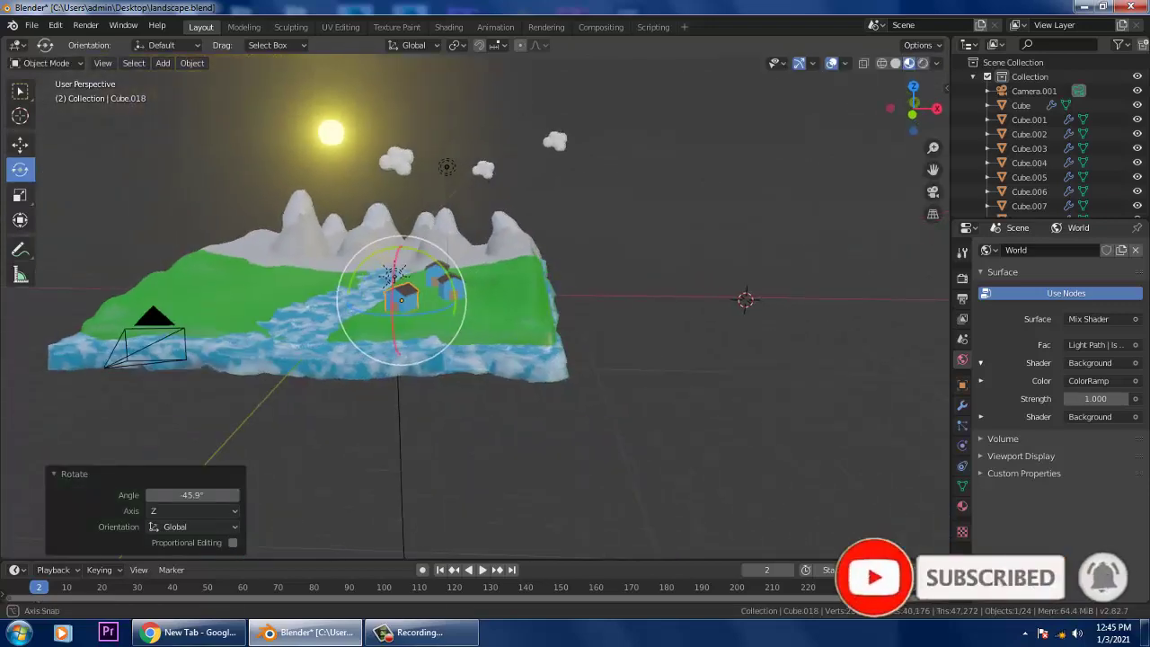
Step: Fine-tune the third house's orientation with a further rotation of about 6.4° around Z
scroll(449, 429, "up", 2)
scroll(423, 346, "up", 3)
middle_click_drag(423, 346, 450, 382)
left_click_drag(447, 486, 451, 482)
key("ctrl+z")
scroll(451, 482, "down", 4)
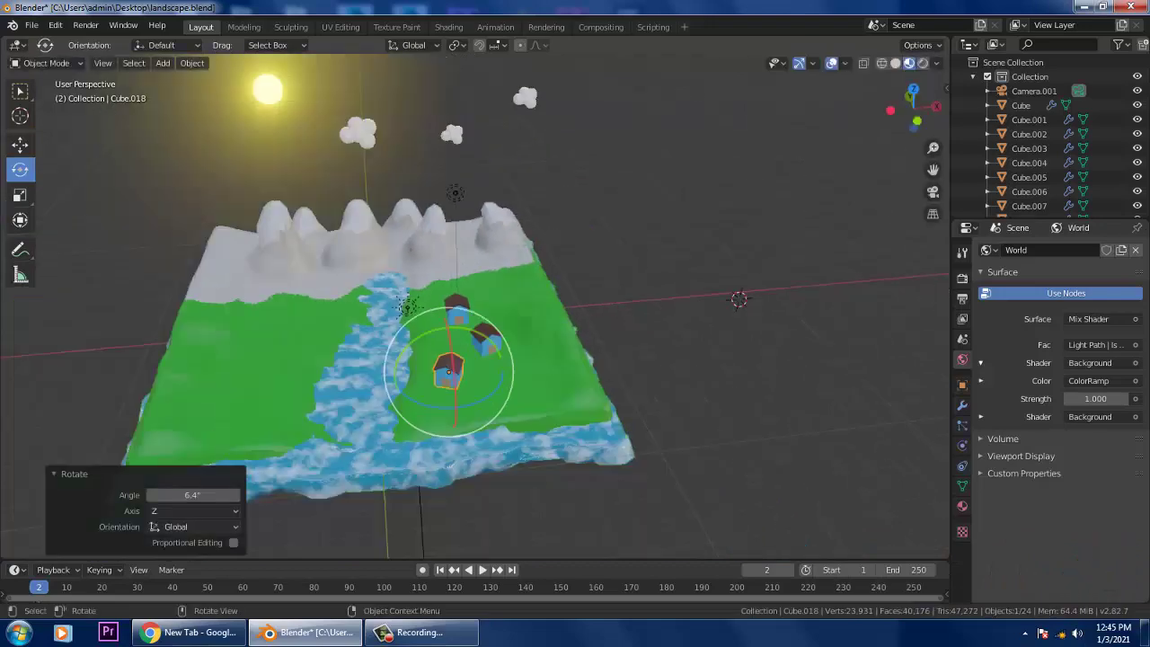
Step: Duplicate the two rear houses across the river, offsetting the copies about -9.41 m in X, 0.425 m in Y and -1.36 m in Z
middle_click_drag(451, 420, 580, 404)
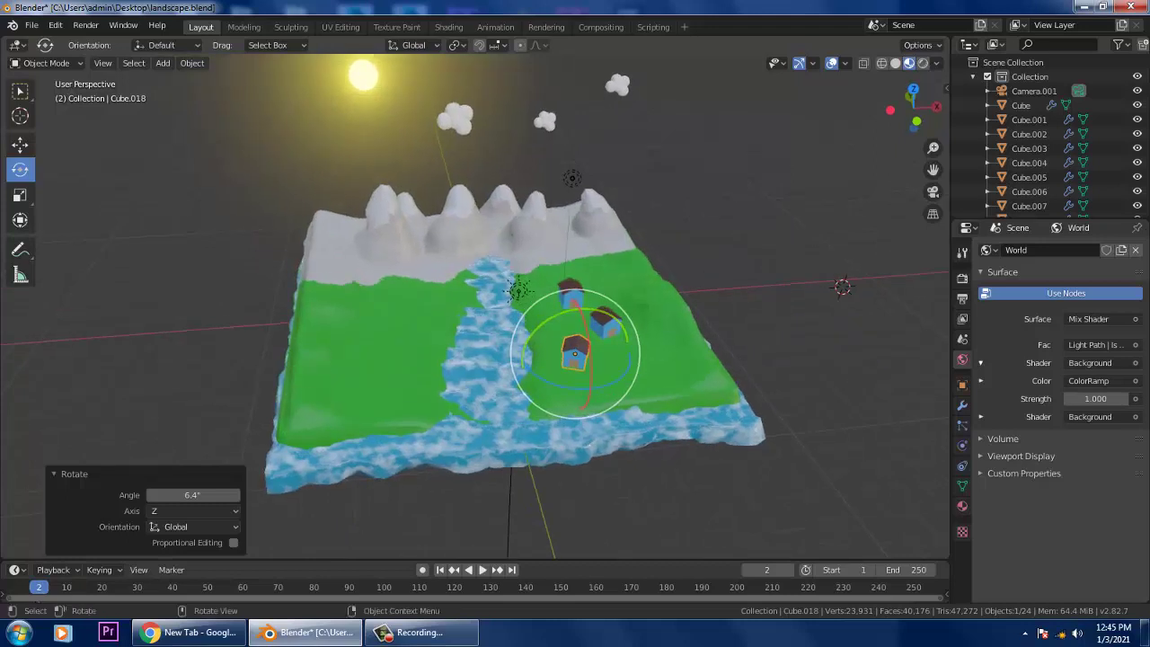
left_click(629, 492)
scroll(629, 492, "up", 3)
left_click(621, 289)
left_click(684, 333, "shift")
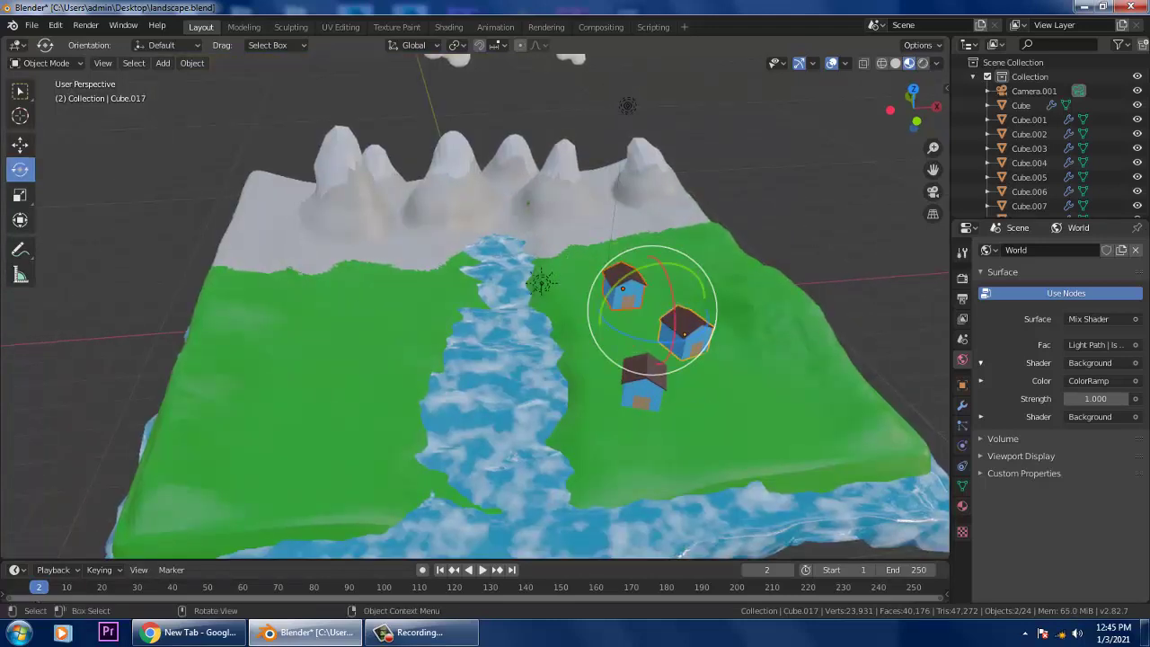
left_click(20, 145)
key("shift+d")
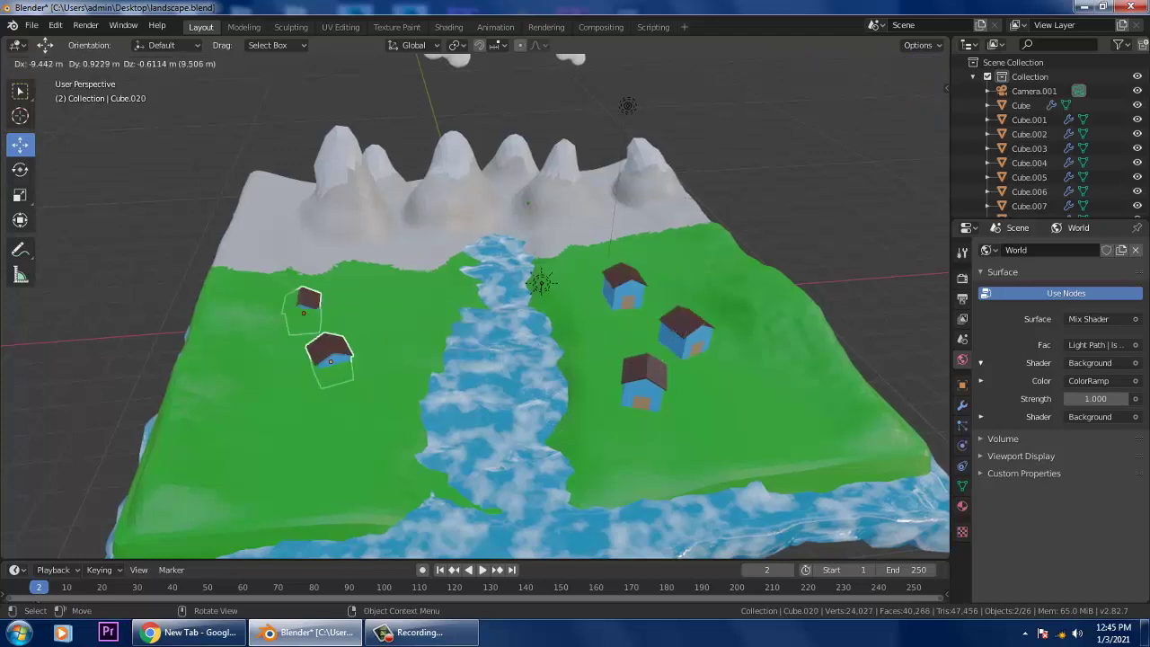
left_click(320, 367)
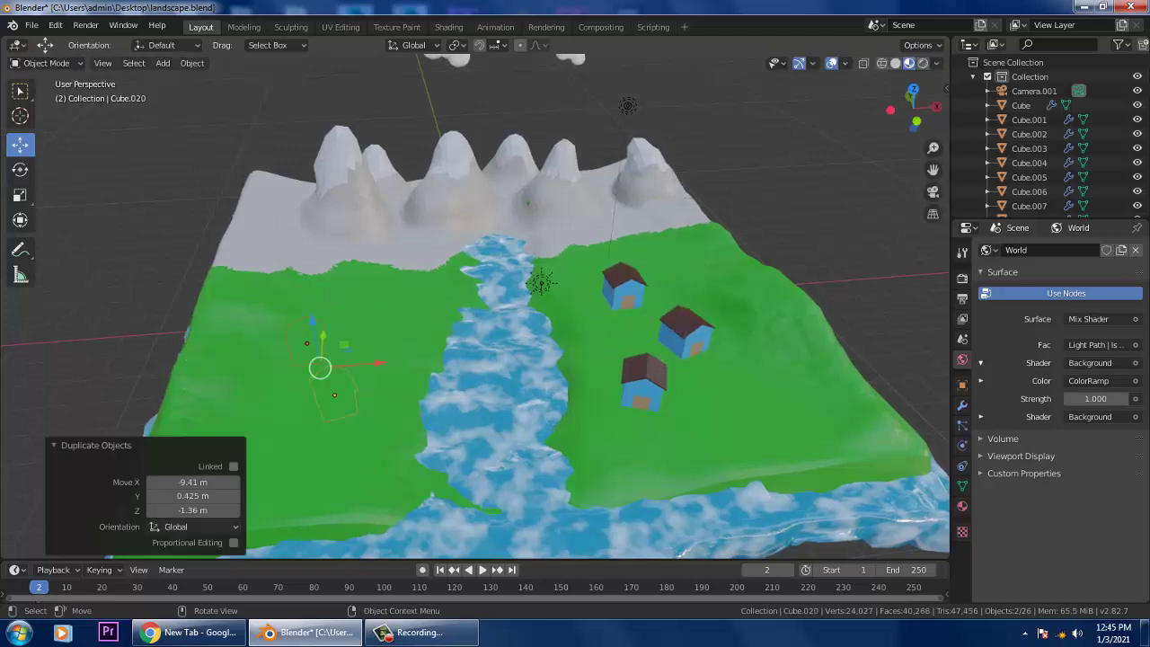
Step: Raise the two duplicated houses along Z until they stand above the terrain on the river's left side, and deselect them
middle_click_drag(321, 367, 358, 315)
left_click_drag(344, 282, 343, 237)
left_click(386, 116)
scroll(387, 117, "up", 2)
middle_click_drag(386, 117, 421, 127)
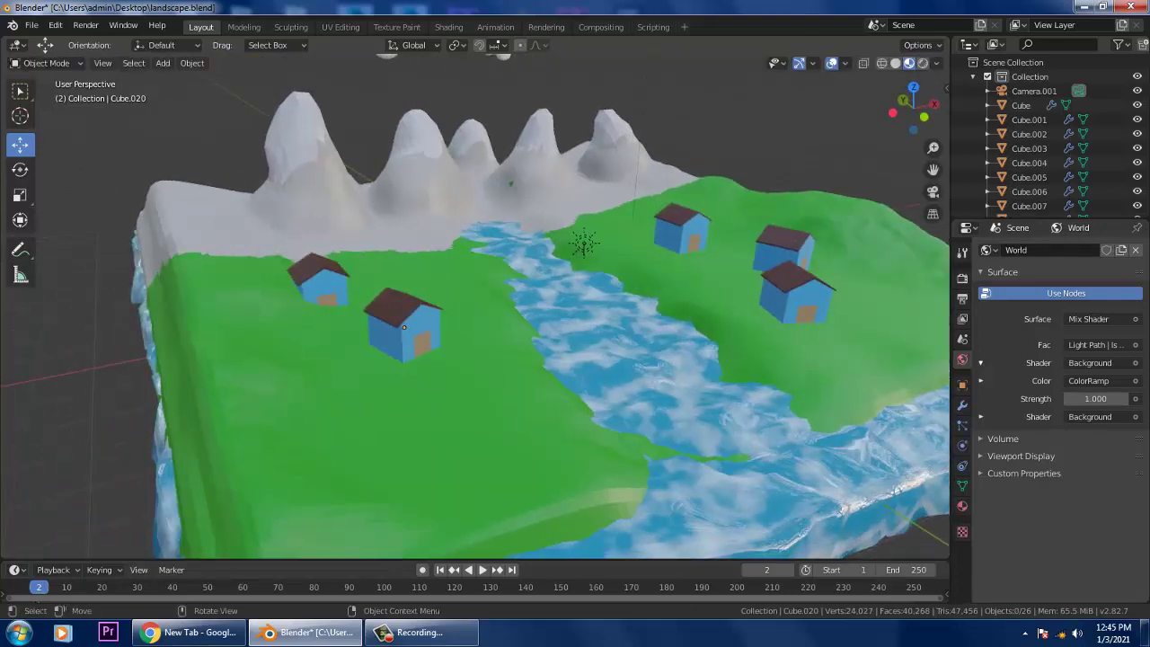
Step: Shift the rear house left of the river about 0.821 m and another 0.731 m along X, and lower it about 0.0329 m
left_click_drag(372, 279, 416, 272)
scroll(416, 271, "up", 3)
middle_click_drag(417, 272, 576, 352)
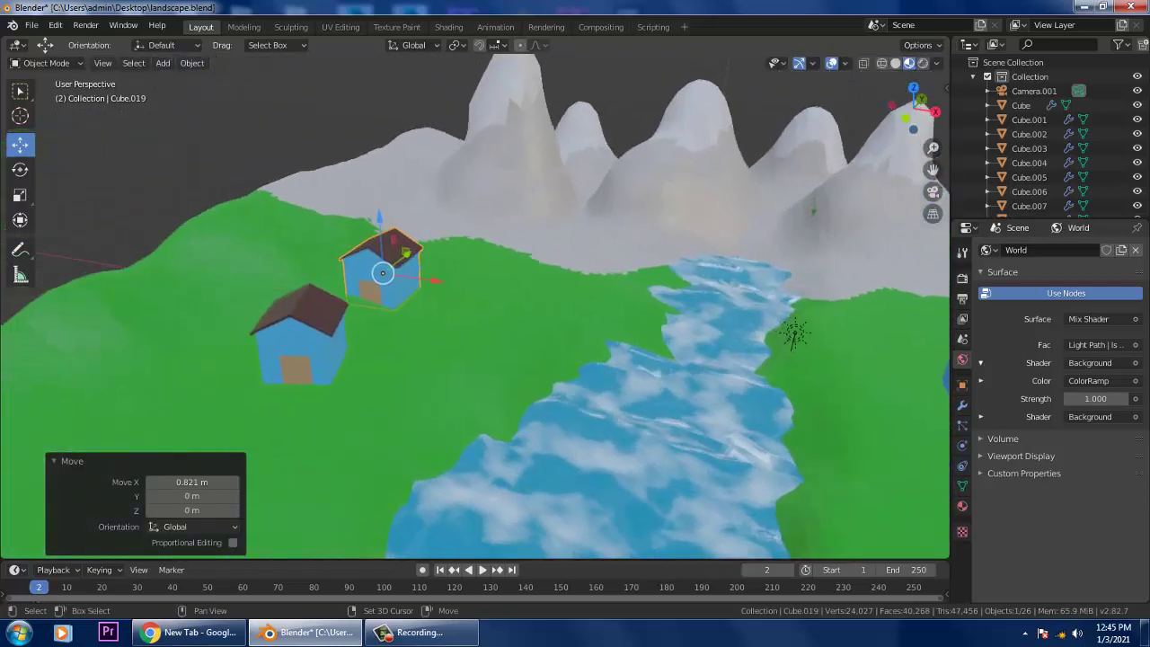
scroll(577, 352, "up", 3)
left_click_drag(373, 259, 439, 268)
key("g")
key("z")
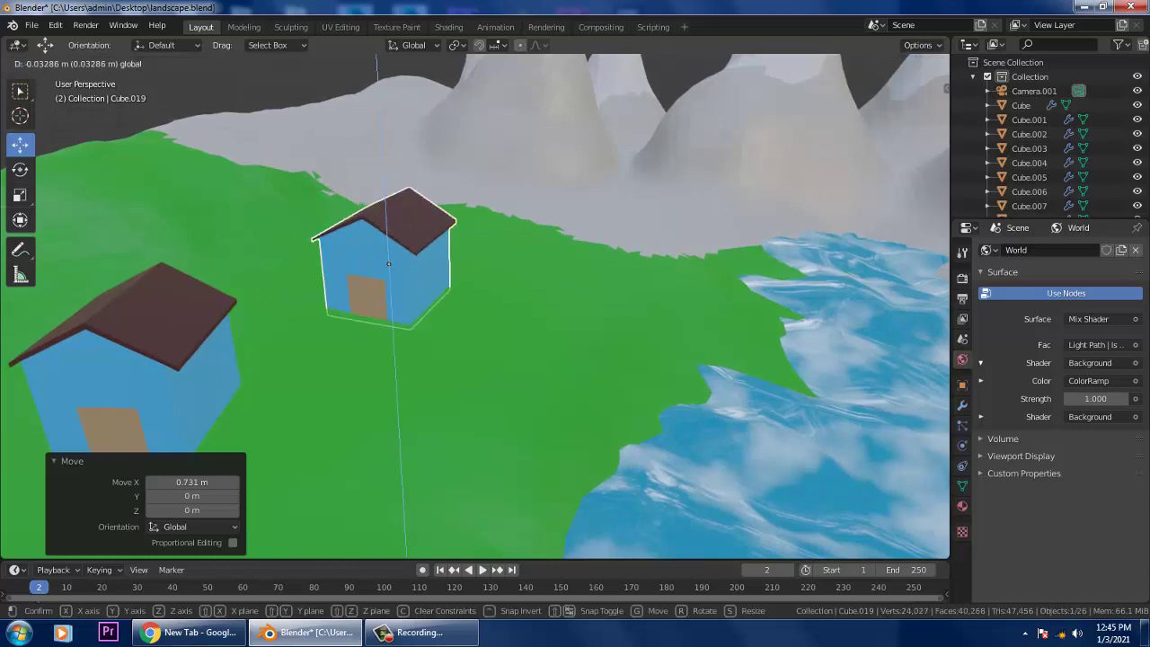
key("Return")
Step: Rotate the rear left-bank house about 15.8° around Z and lower it slightly onto the ground
left_click(20, 169)
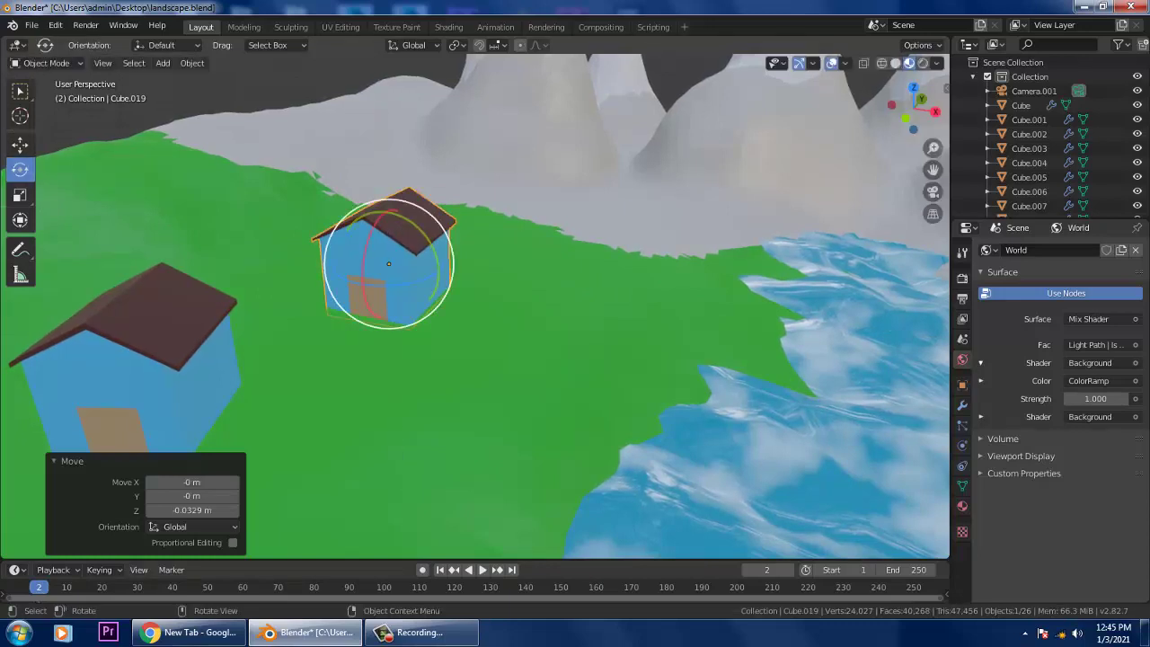
mouse_move(408, 279)
left_mouse_down()
mouse_move(427, 281)
mouse_move(398, 279)
left_mouse_up()
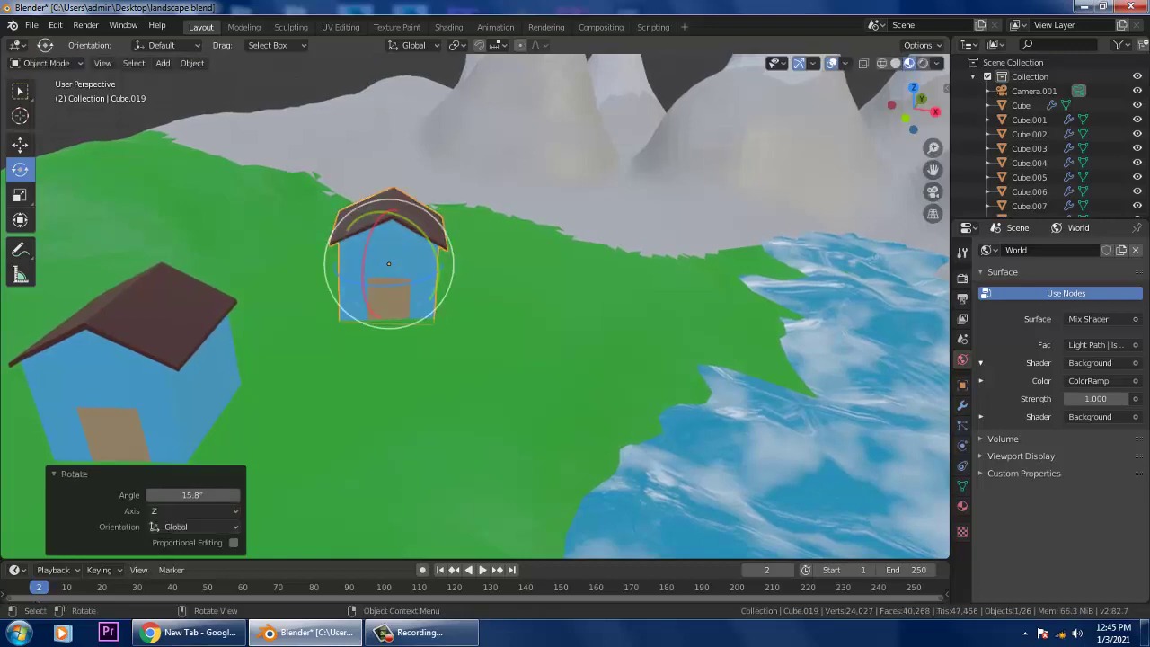
left_click(20, 145)
left_click_drag(386, 208, 386, 212)
Step: Move the front house left of the river about -1.16 m in X and -0.866 m in Z
scroll(387, 212, "down", 5)
left_click(373, 329)
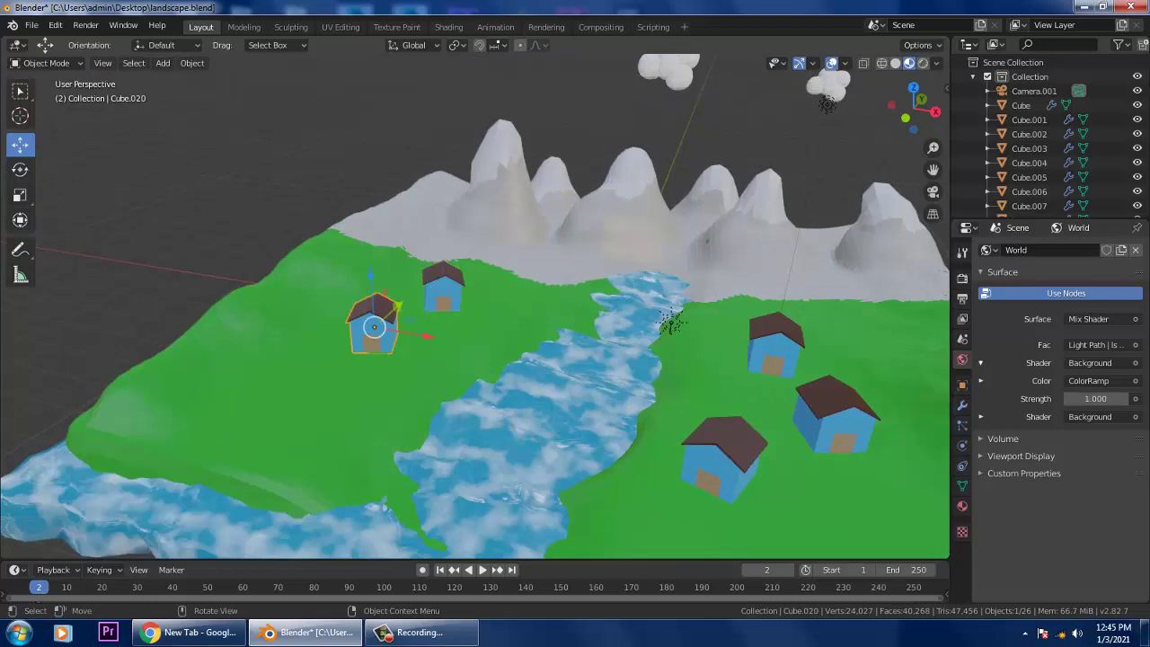
left_click_drag(397, 305, 357, 330)
middle_click_drag(358, 330, 403, 321)
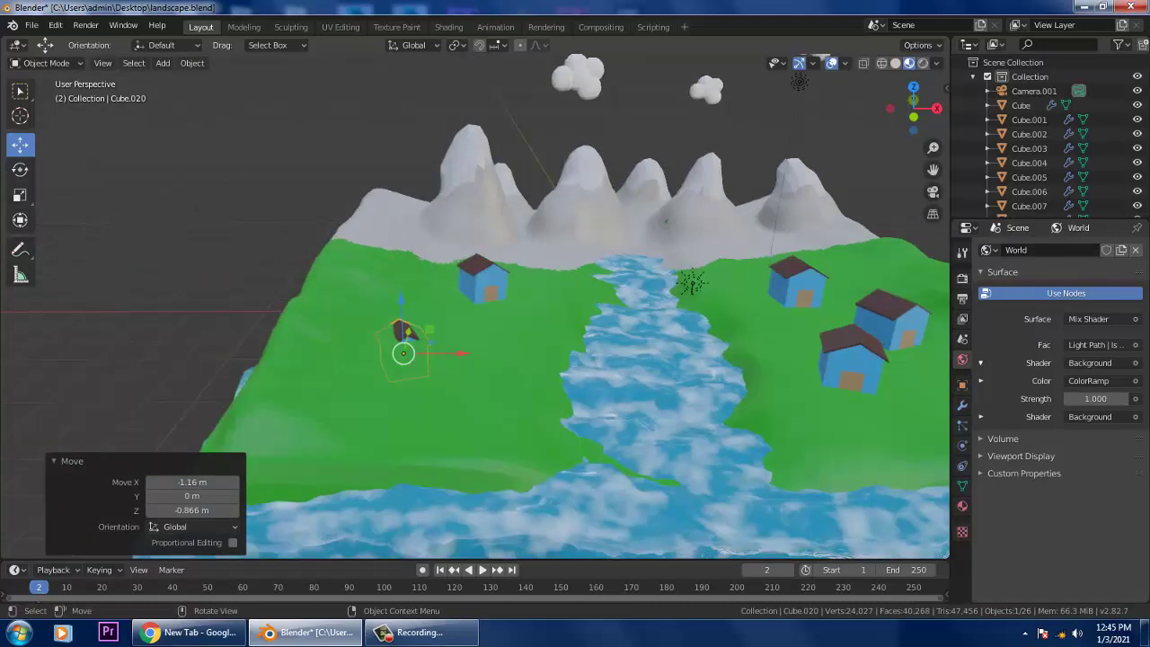
Step: Raise the front left-bank house back above the terrain and shift it about -2.15 m along Y
left_click_drag(402, 303, 401, 268)
middle_click_drag(401, 267, 561, 314)
left_click_drag(605, 338, 690, 354)
middle_click_drag(690, 354, 501, 268)
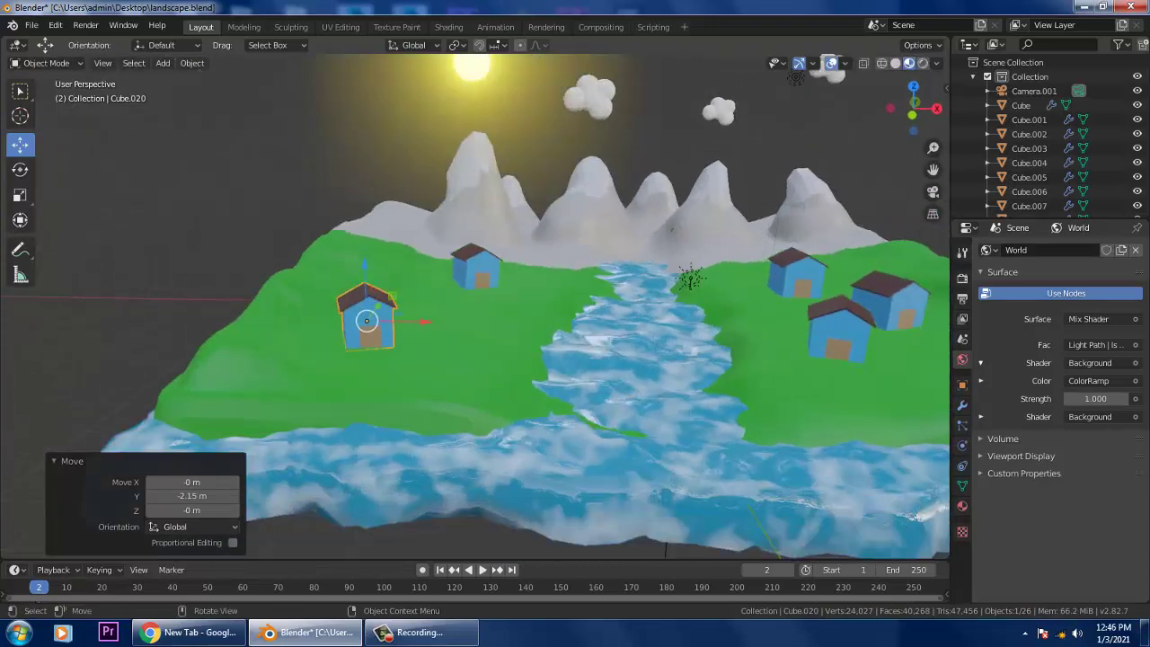
Step: Turn the front left-bank house slightly and fine-tune its height, finishing with a raise of about 0.0142 m along Z
scroll(501, 268, "up", 3)
left_click_drag(258, 279, 258, 280)
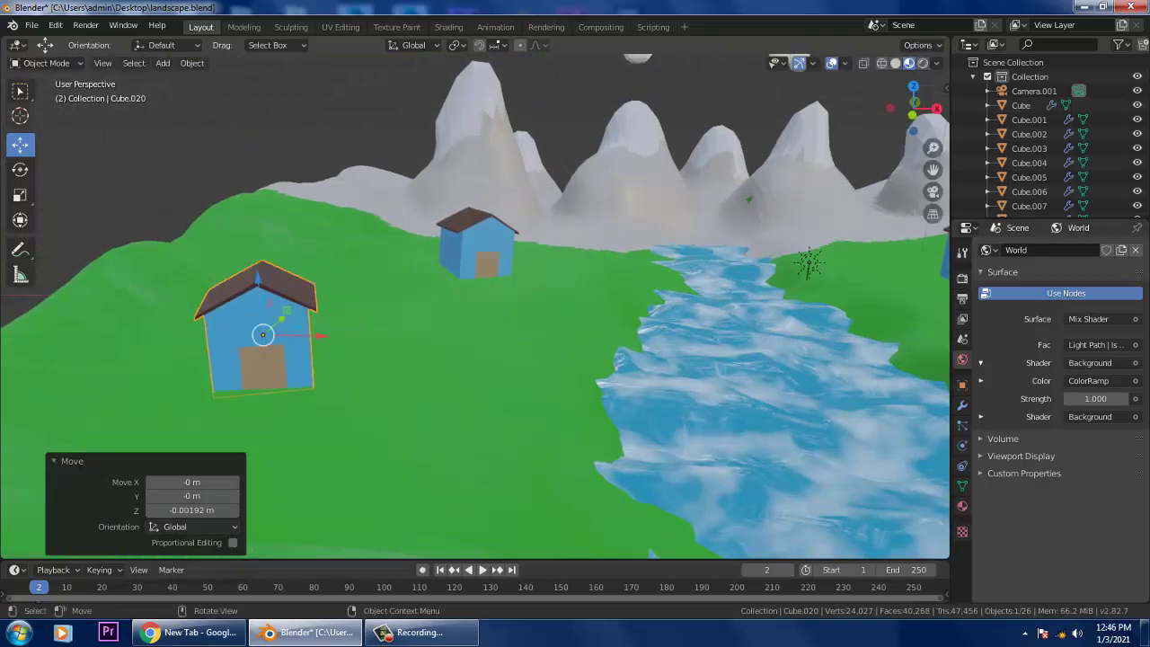
left_click(19, 170)
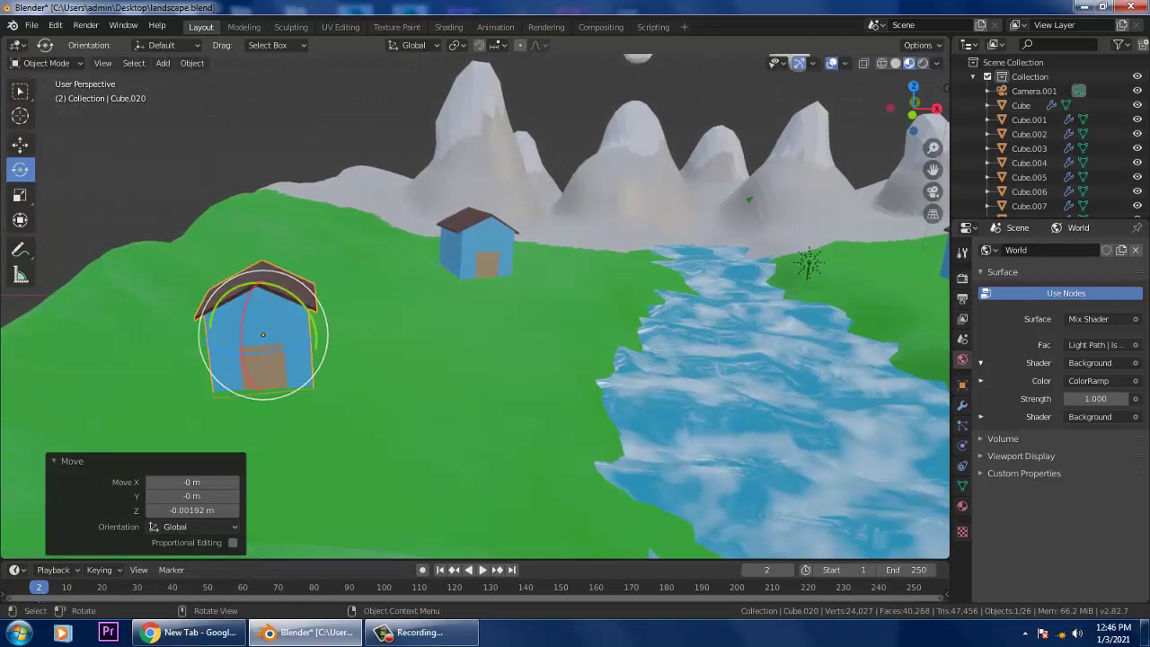
left_click_drag(303, 298, 258, 279)
left_click(19, 145)
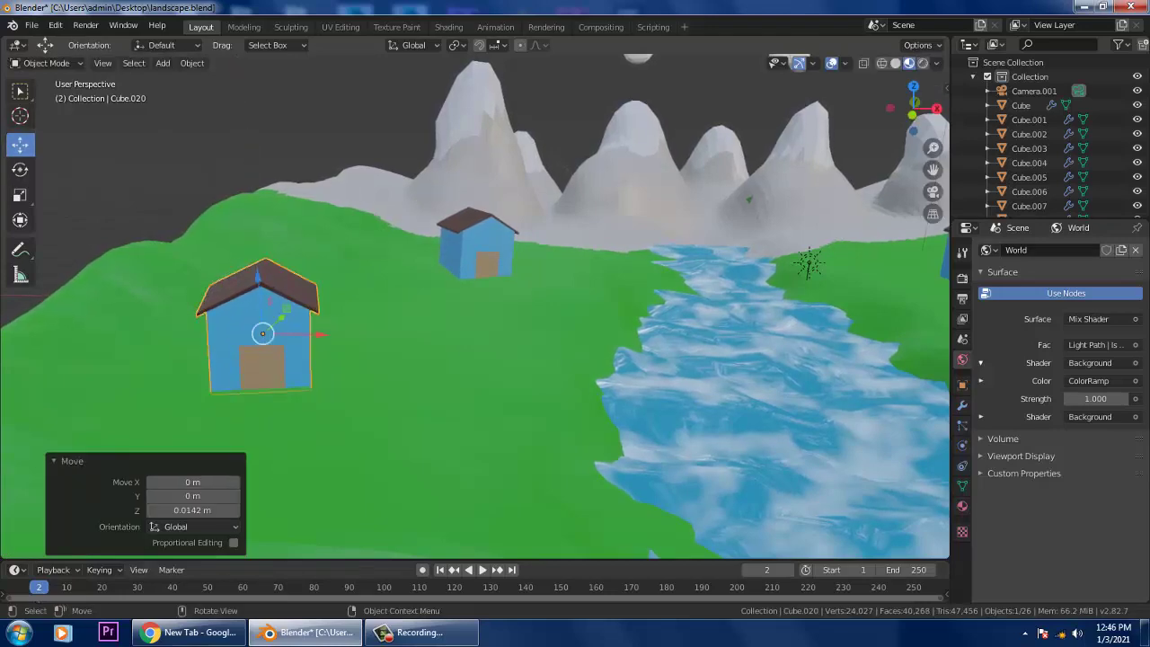
Step: Duplicate the front left-bank house and leave the copy at the original's position
scroll(368, 315, "down", 4)
middle_click_drag(368, 315, 369, 361)
key("shift+d")
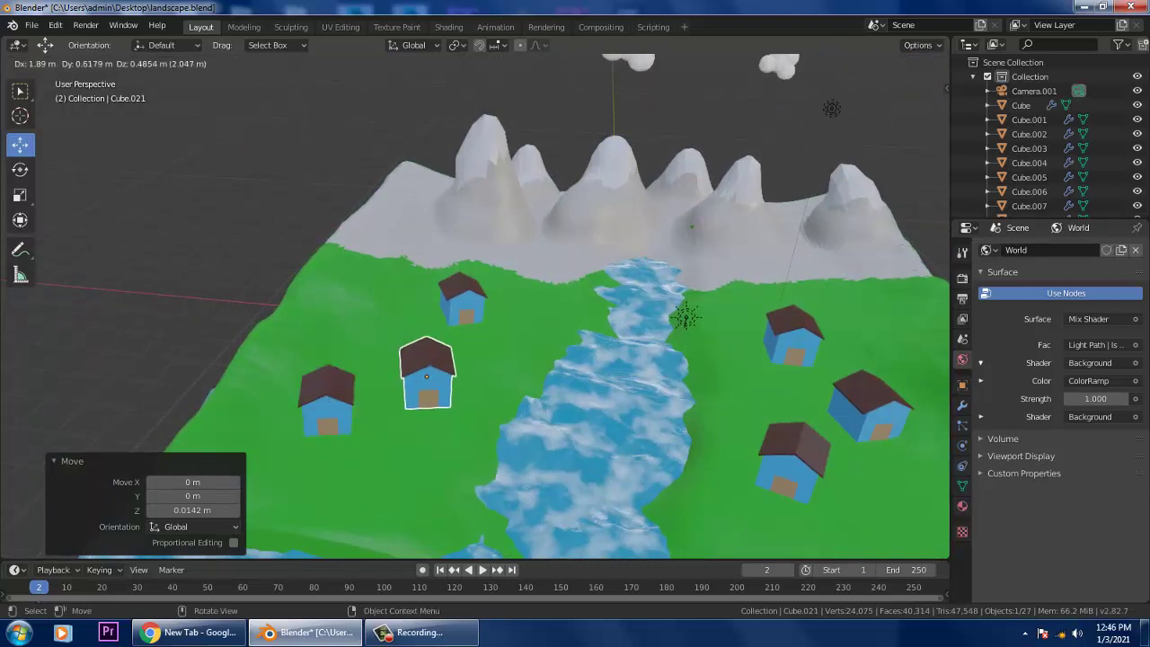
right_click(195, 222)
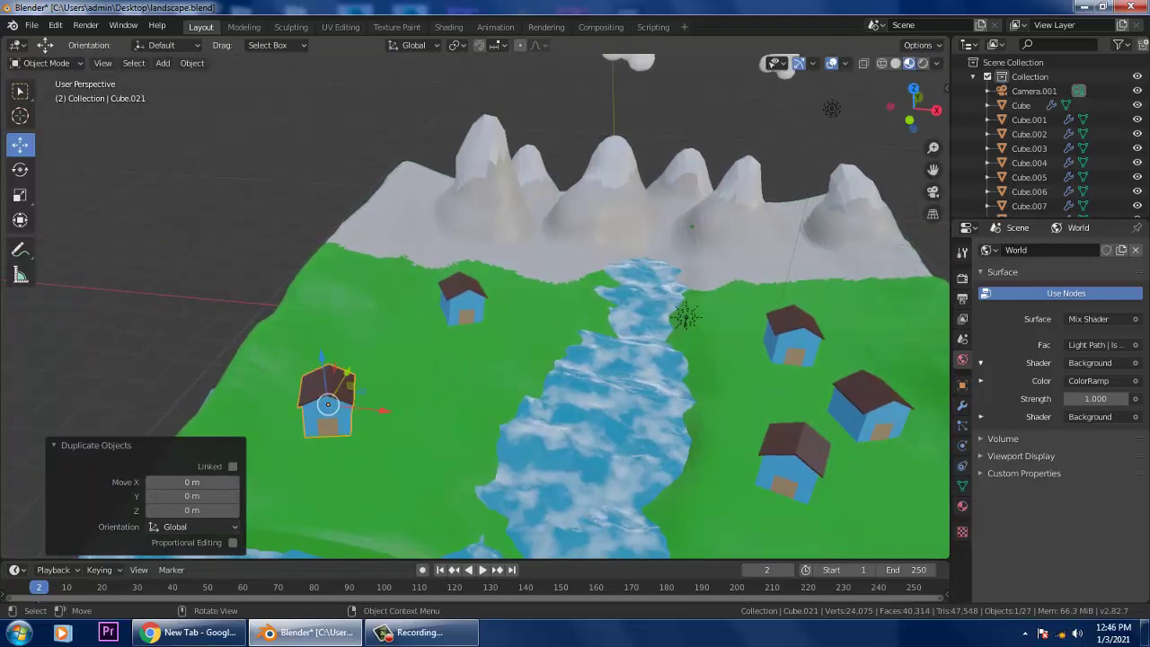
Step: Preview the scene through the camera with rendered shading and nothing selected, and save landscape.blend
scroll(504, 328, "down", 4)
middle_click_drag(503, 328, 552, 298)
scroll(552, 297, "up", 3)
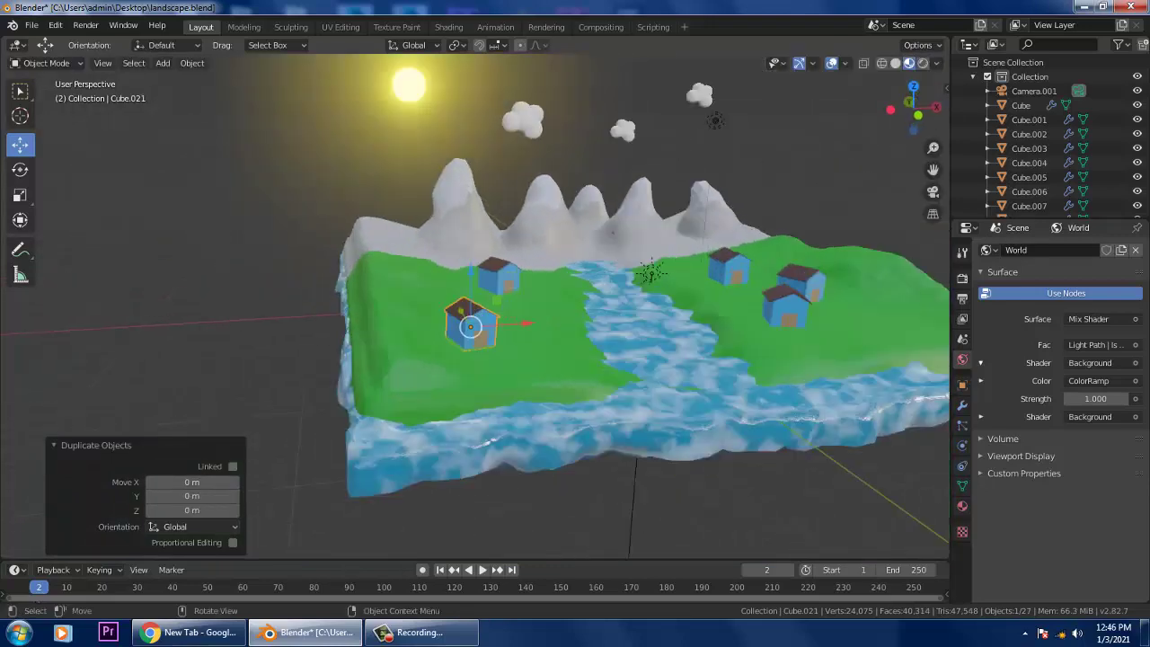
key("KP_0")
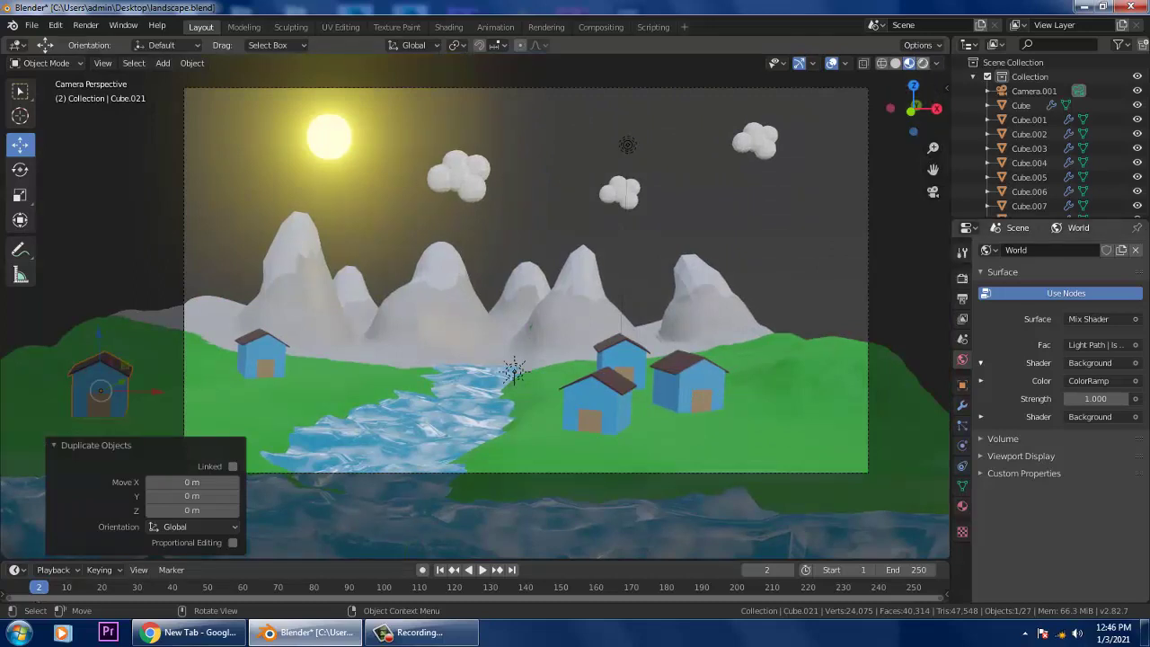
left_click(923, 63)
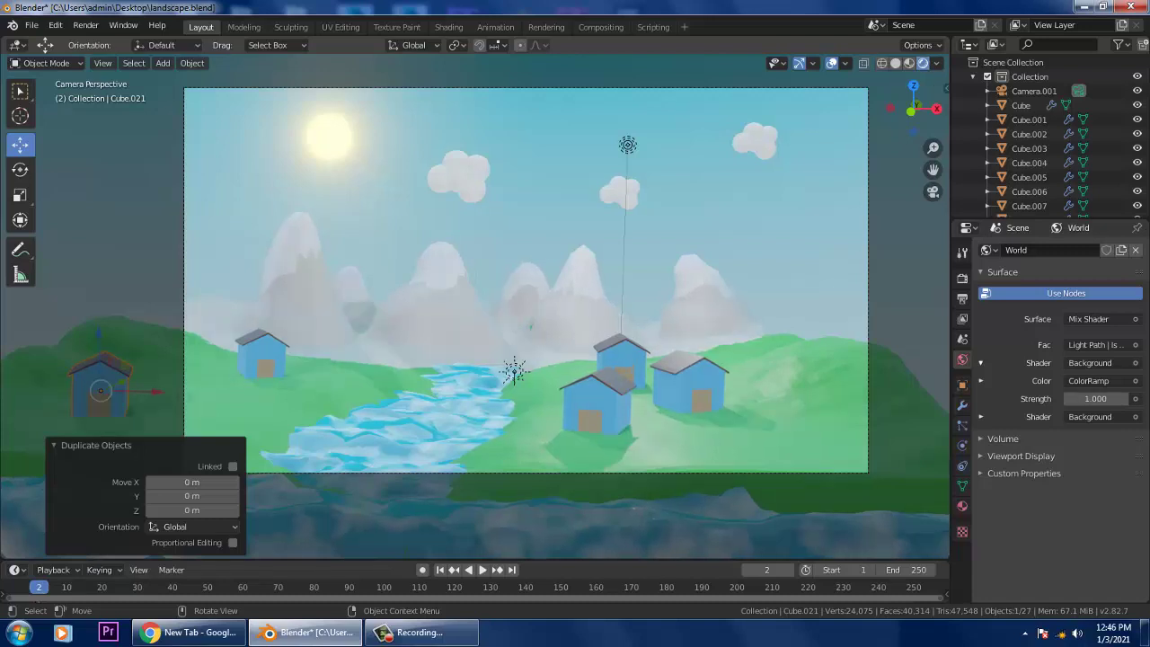
key("alt+a")
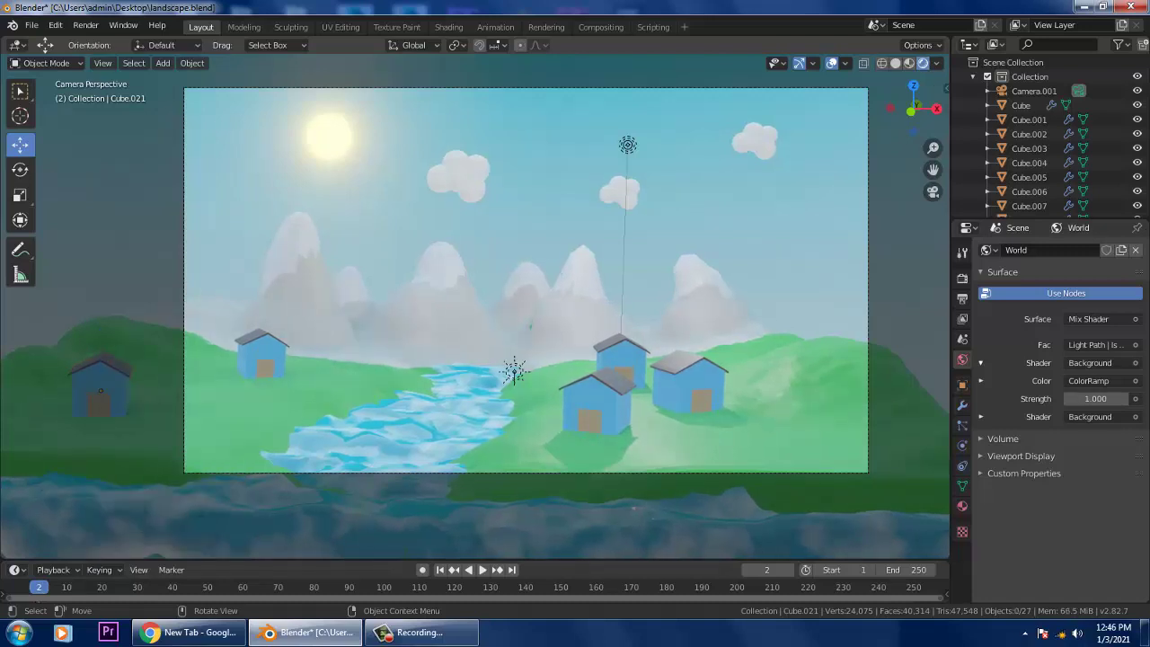
key("ctrl+s")
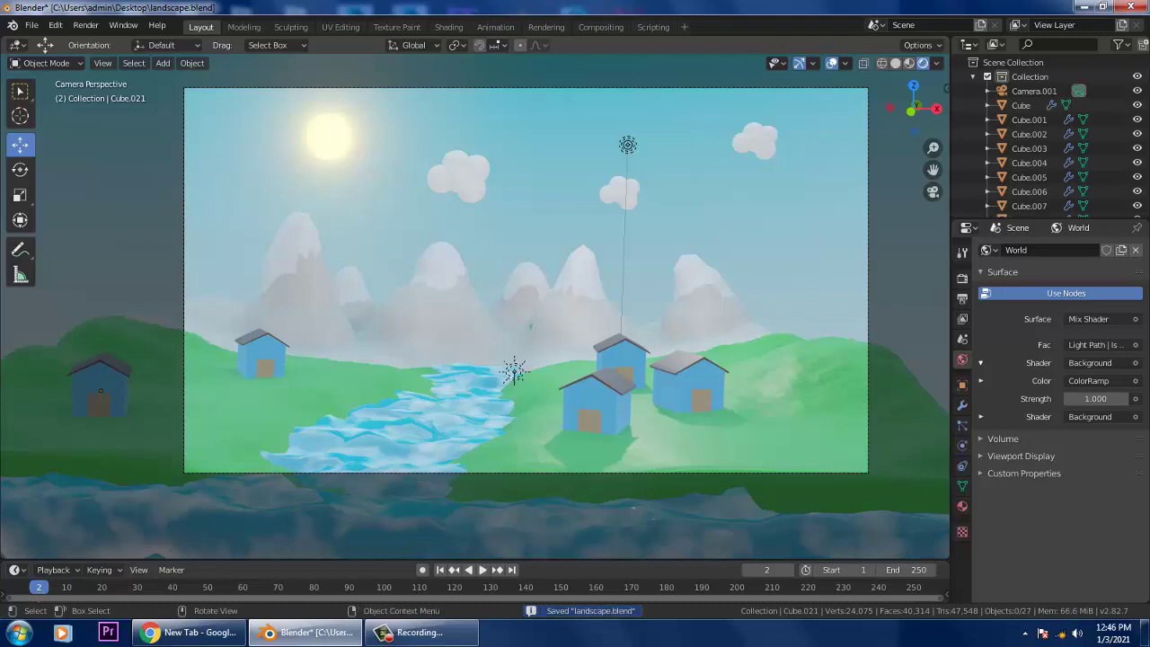
Step: Nudge the rightmost house on the river's right bank slightly along Z to seat it on the ground
left_click(687, 387)
key("g")
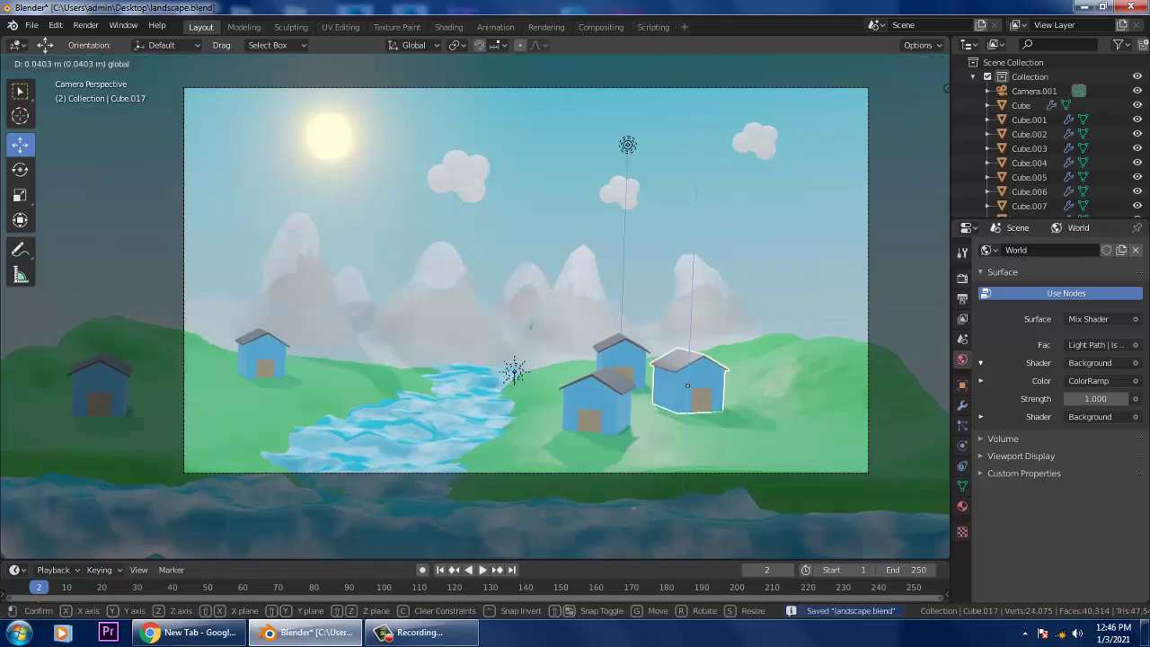
left_click_drag(689, 329, 689, 331)
Step: Raise the front house on the river's right bank about 0.038 m along Z
left_click(598, 406)
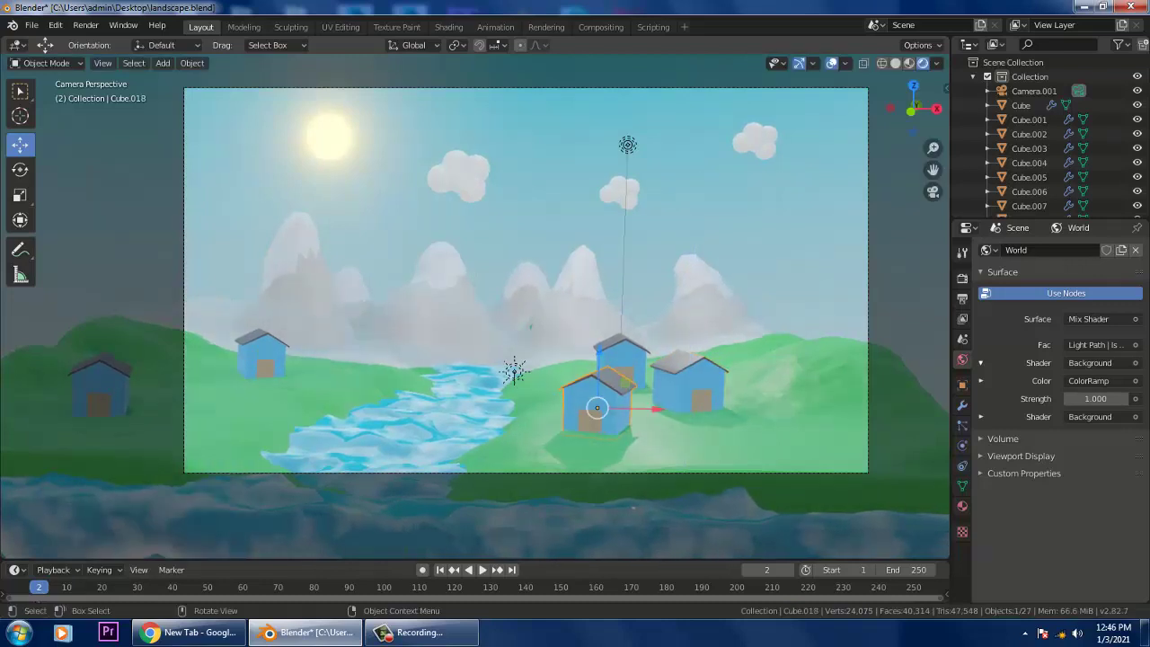
key("g")
left_click_drag(599, 346, 600, 345)
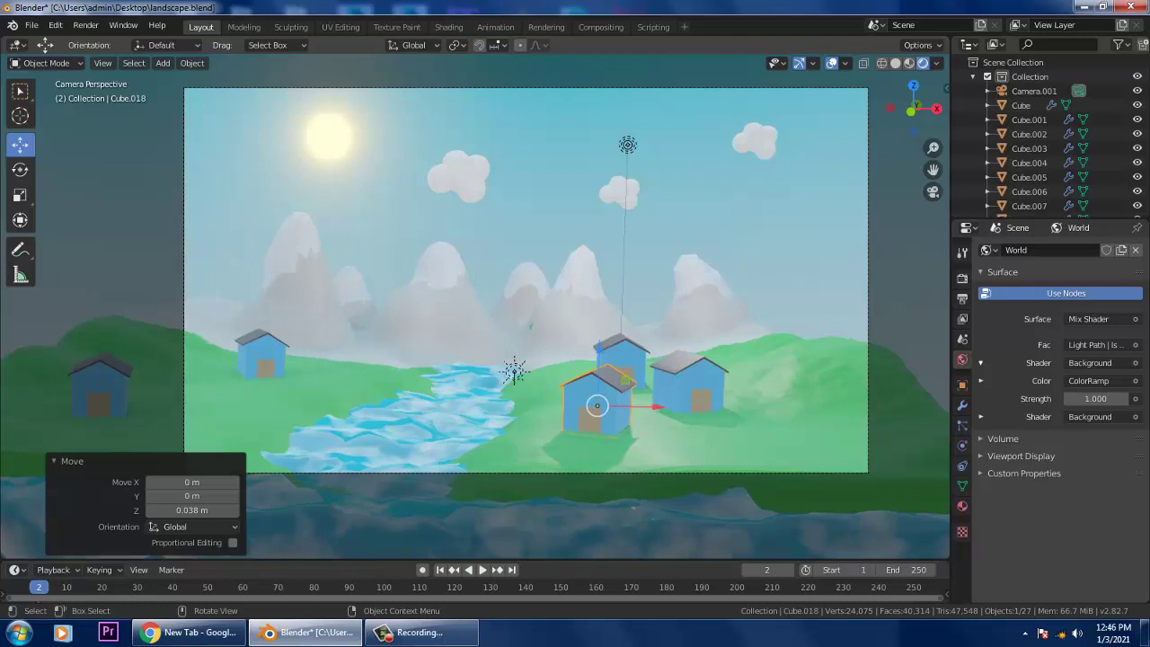
Step: Collapse the settings of the last move and save the landscape.blend file again
left_click(56, 461)
key("ctrl+s")
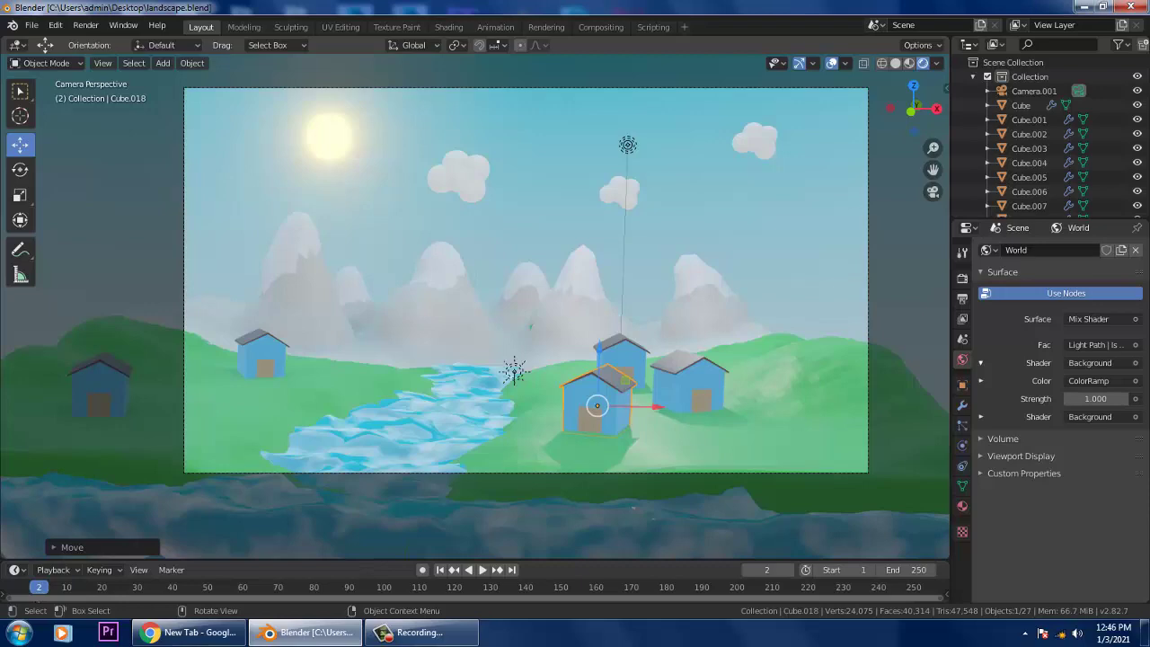
key("ctrl+s")
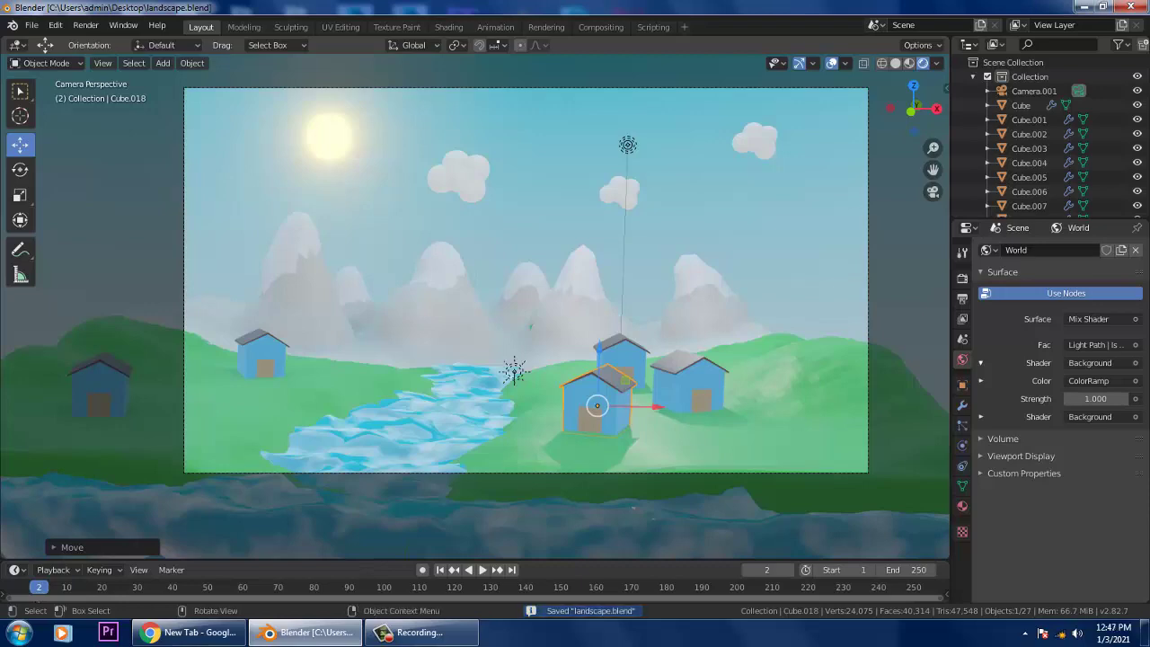